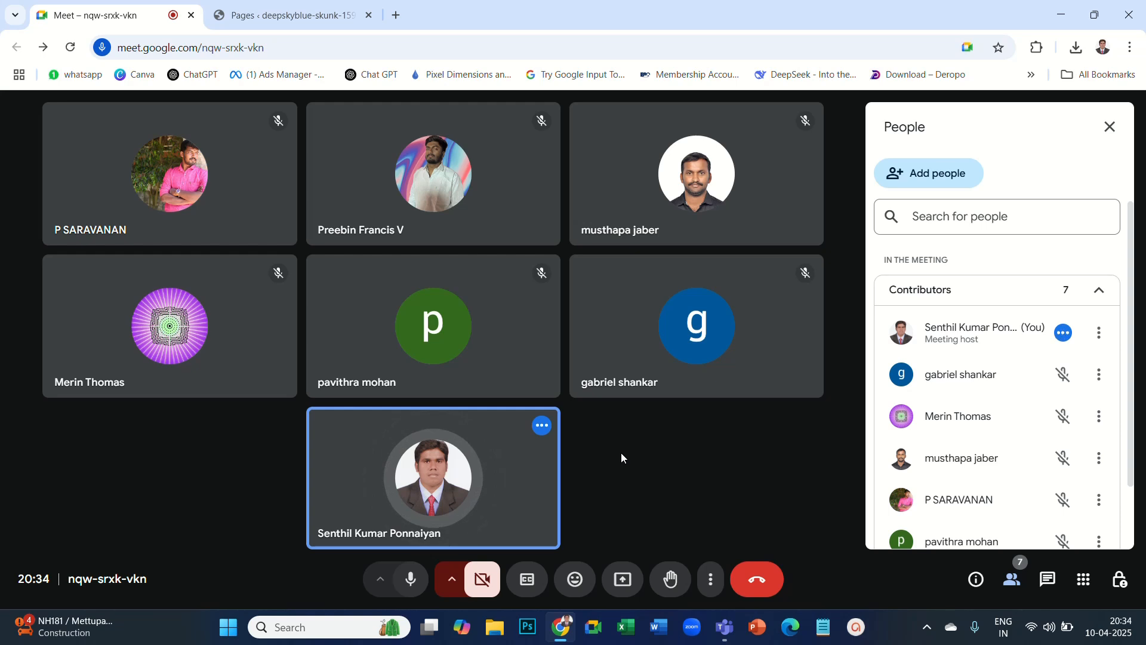
Present the entire screen in the Google Meet call and ignore the infinity mirror warning.
{"action": "left_click", "coordinate": [618, 582]}
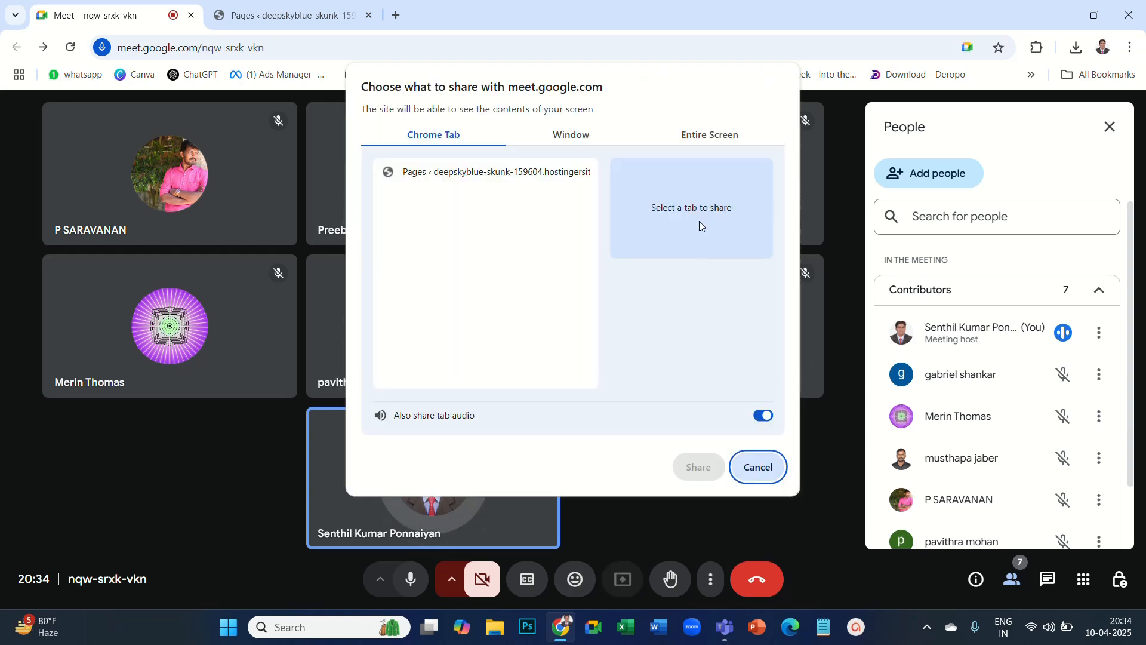
{"action": "left_click", "coordinate": [700, 145]}
{"action": "left_click", "coordinate": [506, 242]}
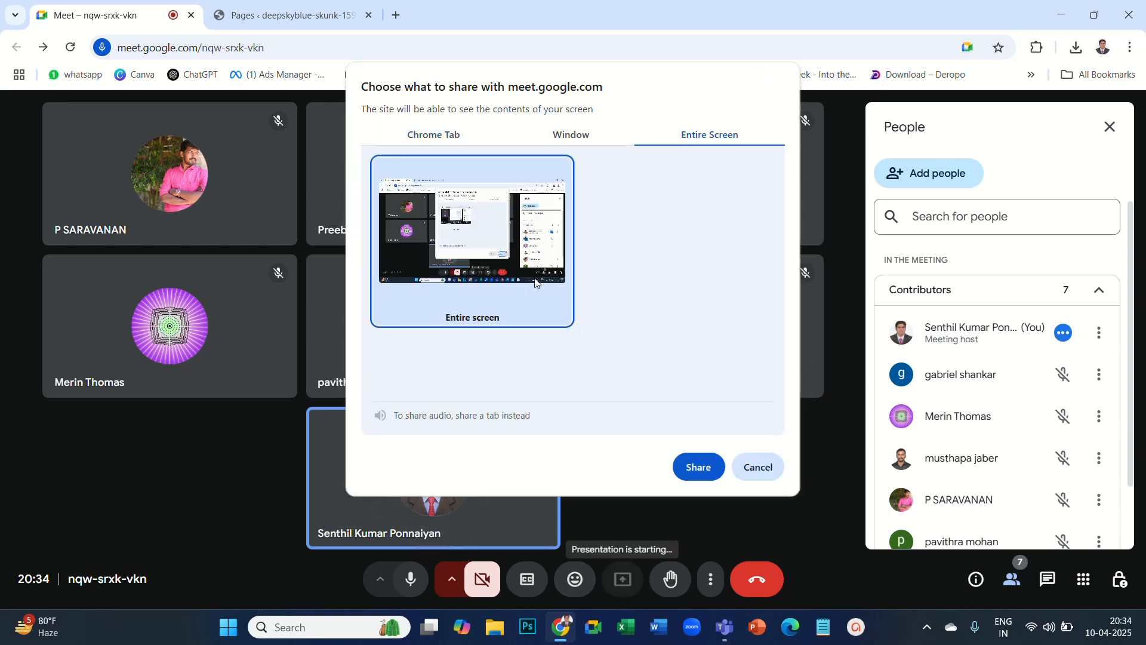
{"action": "left_click", "coordinate": [702, 470]}
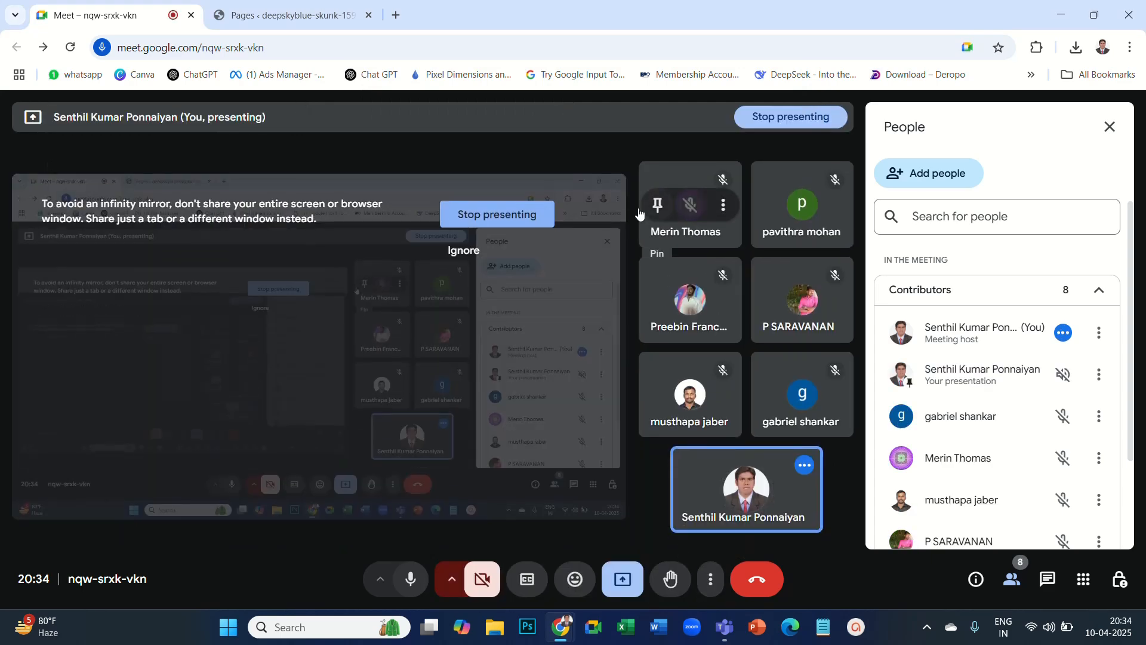
{"action": "left_click", "coordinate": [468, 256]}
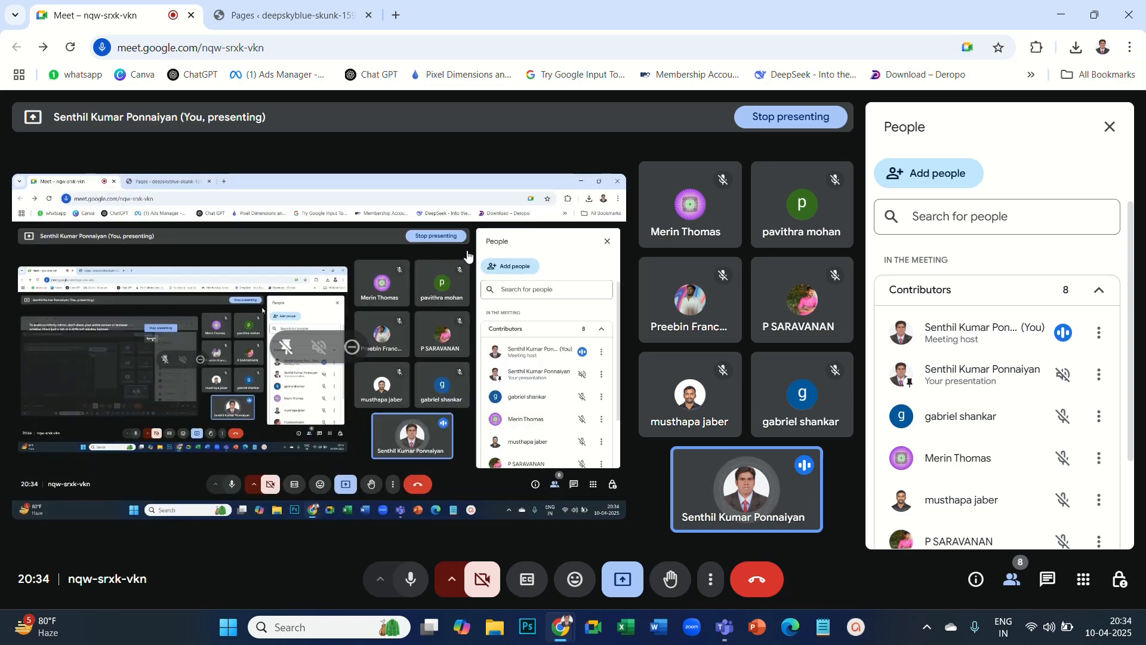
Switch to the WordPress admin and open the live site deepskyblue-skunk-159604.hostingersite.com in a separate browser tab, selecting its address.
{"action": "left_click", "coordinate": [396, 15]}
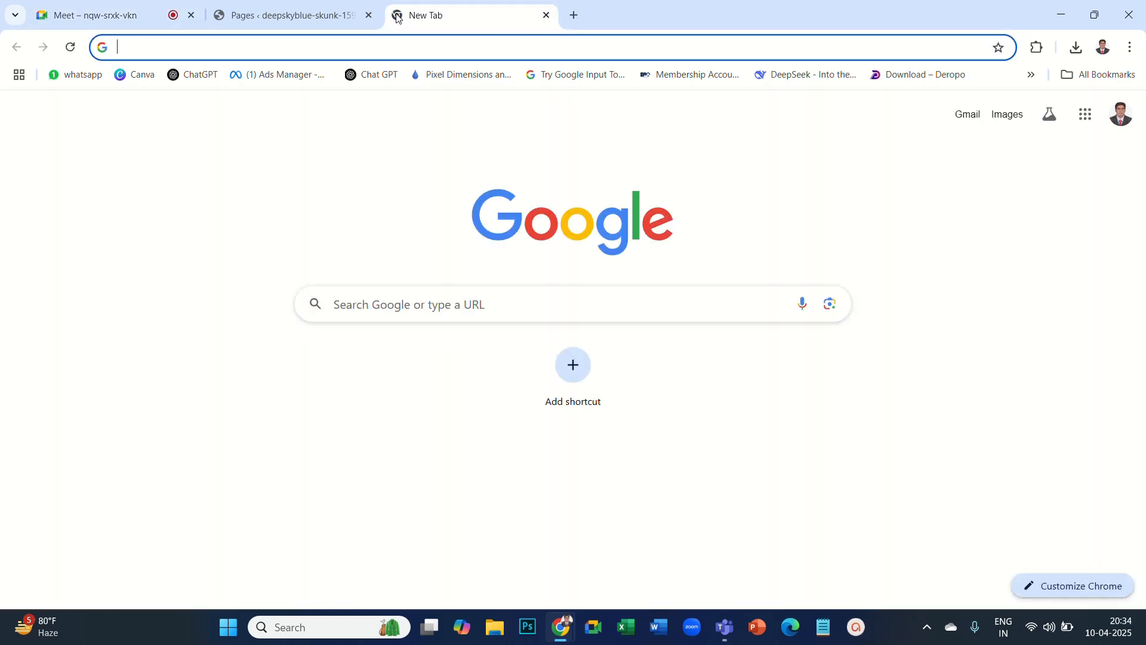
{"action": "left_click", "coordinate": [323, 18]}
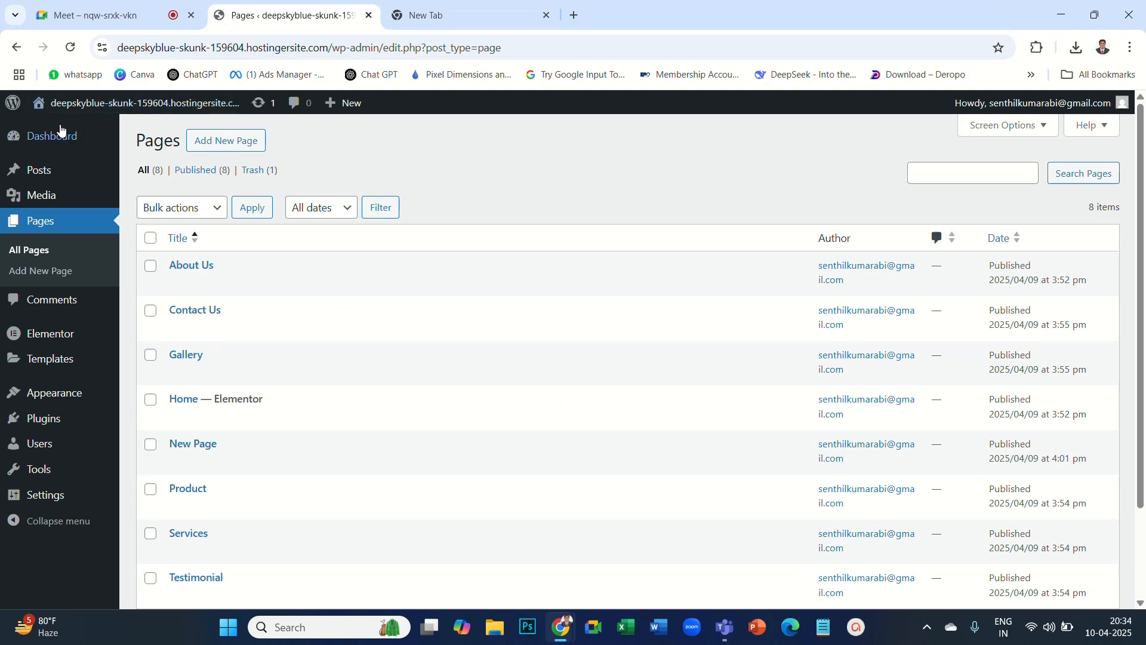
{"action": "mouse_move", "coordinate": [68, 115]}
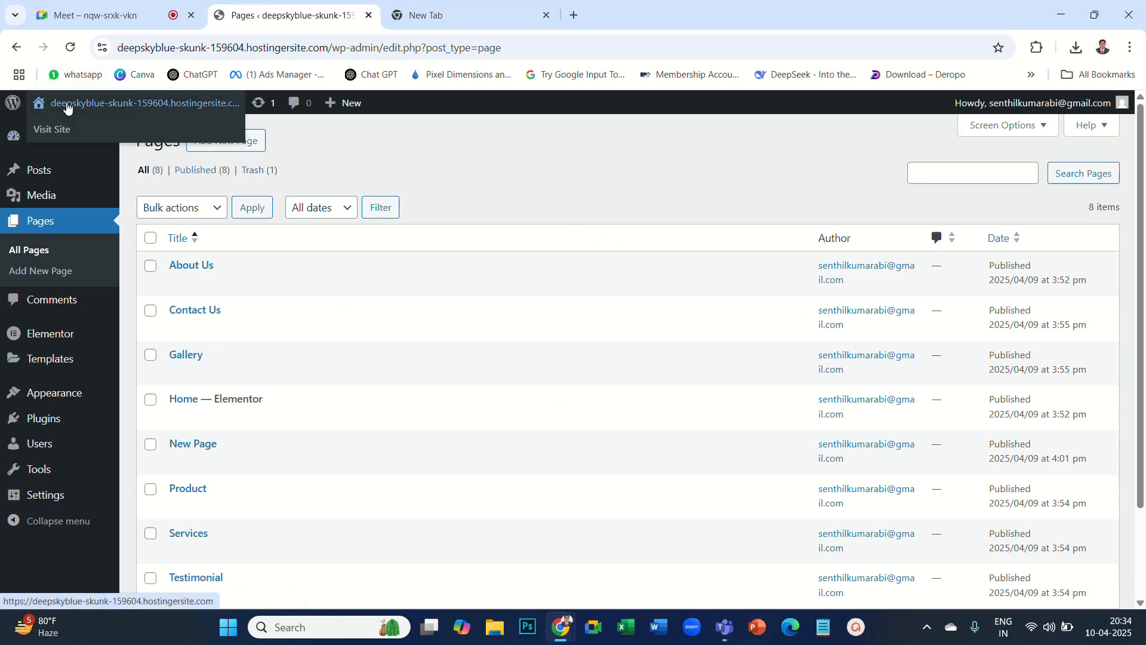
{"action": "right_click", "coordinate": [58, 134]}
{"action": "left_click", "coordinate": [133, 154]}
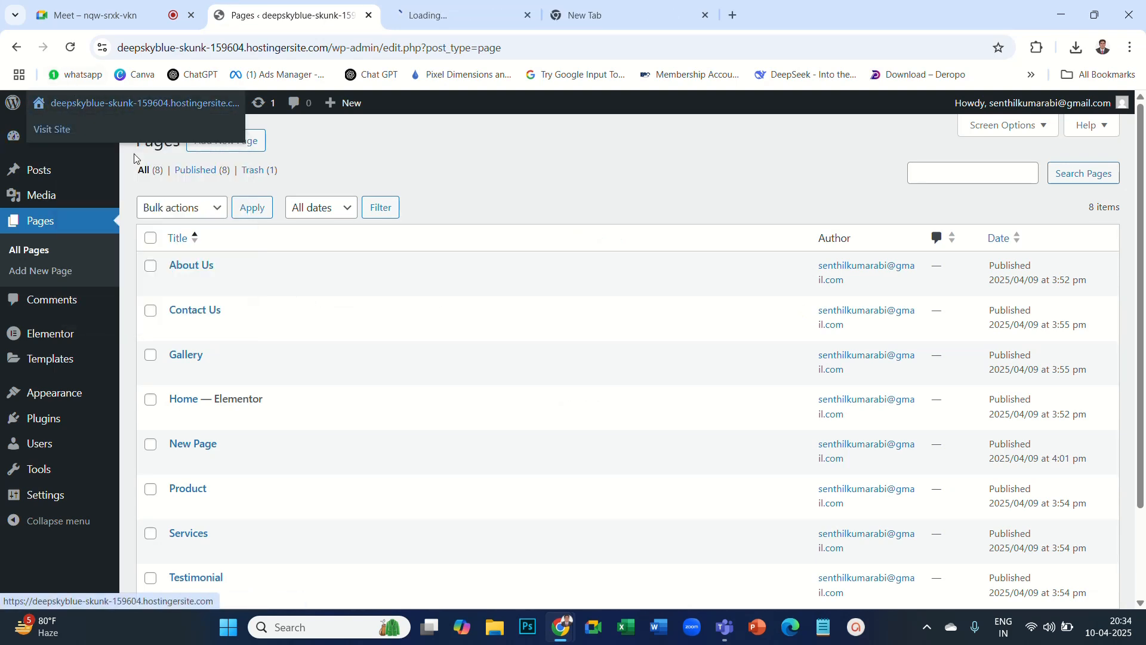
{"action": "left_click", "coordinate": [498, 17]}
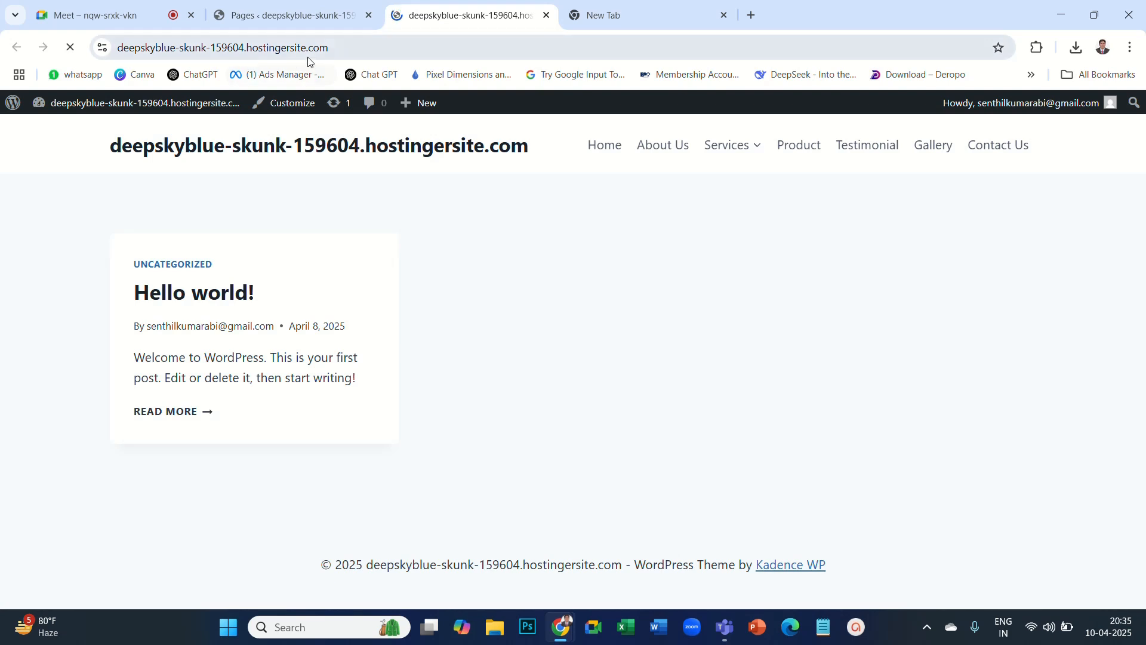
{"action": "left_click", "coordinate": [344, 48]}
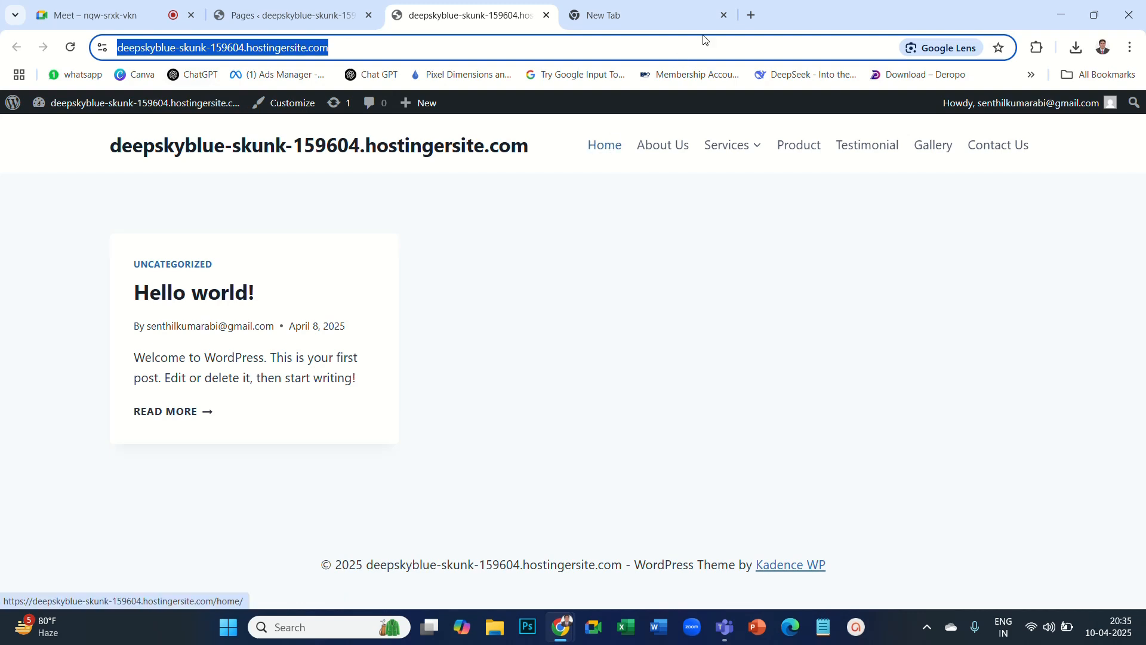
Open efacility.in in a new tab and compare the addresses of its View Demo, Partners and home pages.
{"action": "left_click", "coordinate": [752, 15]}
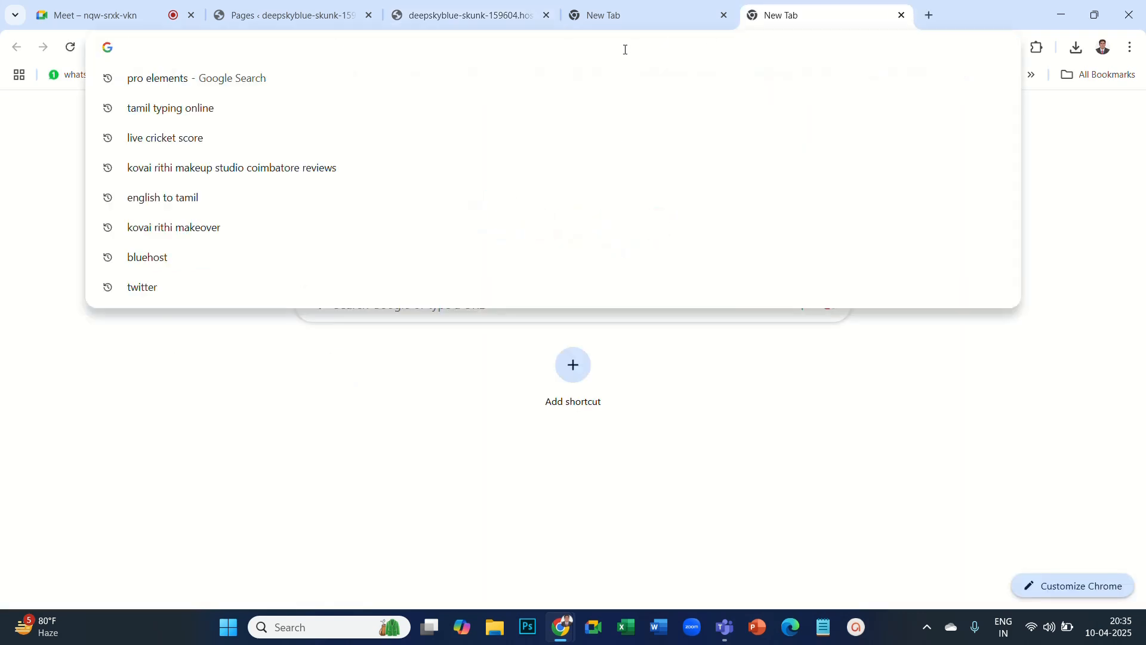
{"action": "type", "text": "ef"}
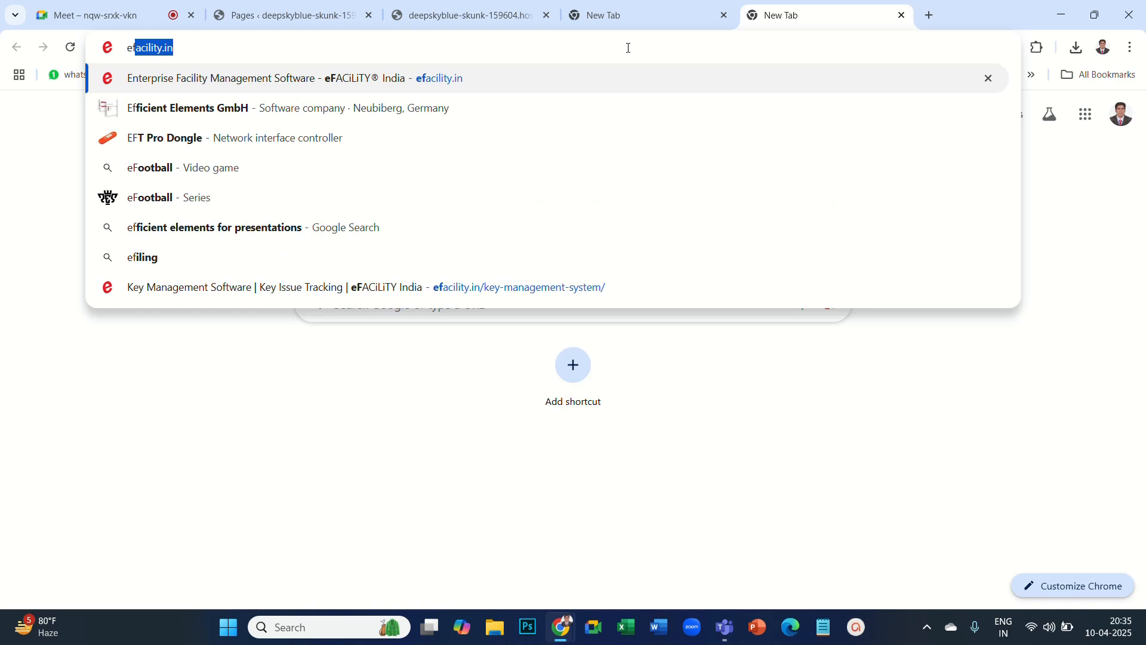
{"action": "key", "text": "Return"}
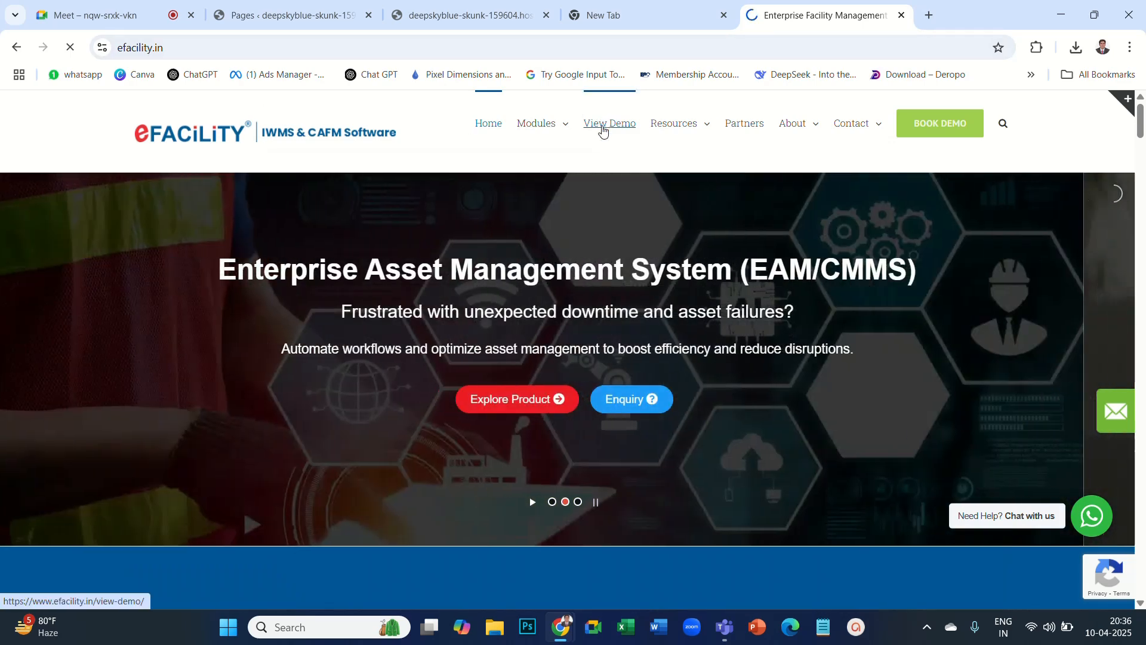
{"action": "left_click", "coordinate": [603, 128]}
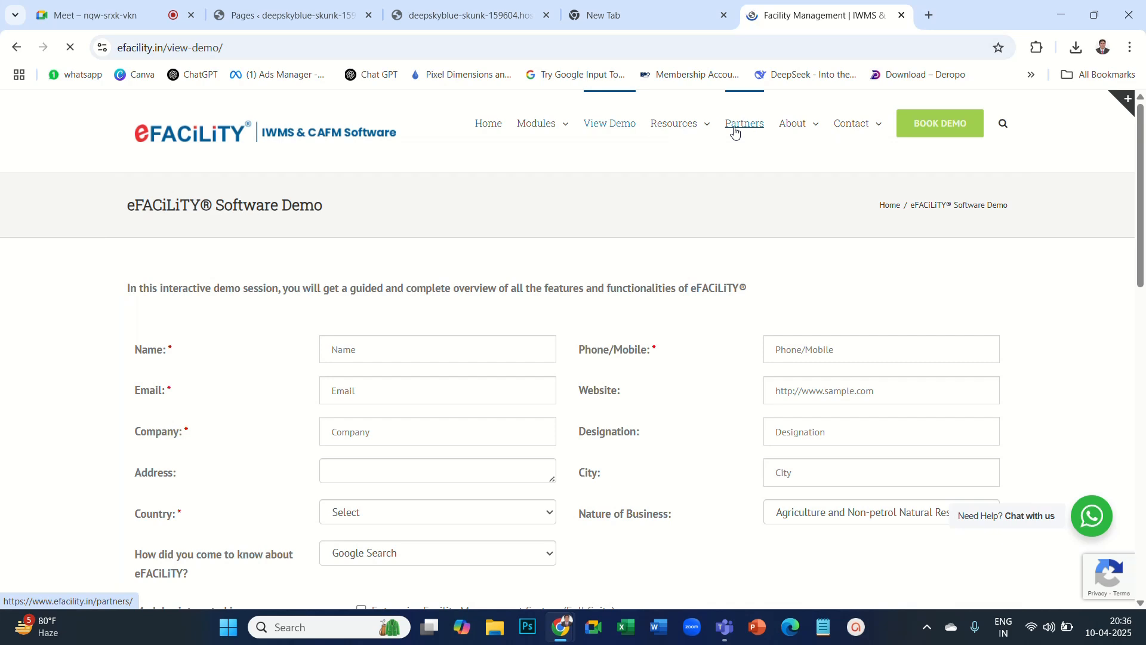
{"action": "left_click", "coordinate": [735, 132]}
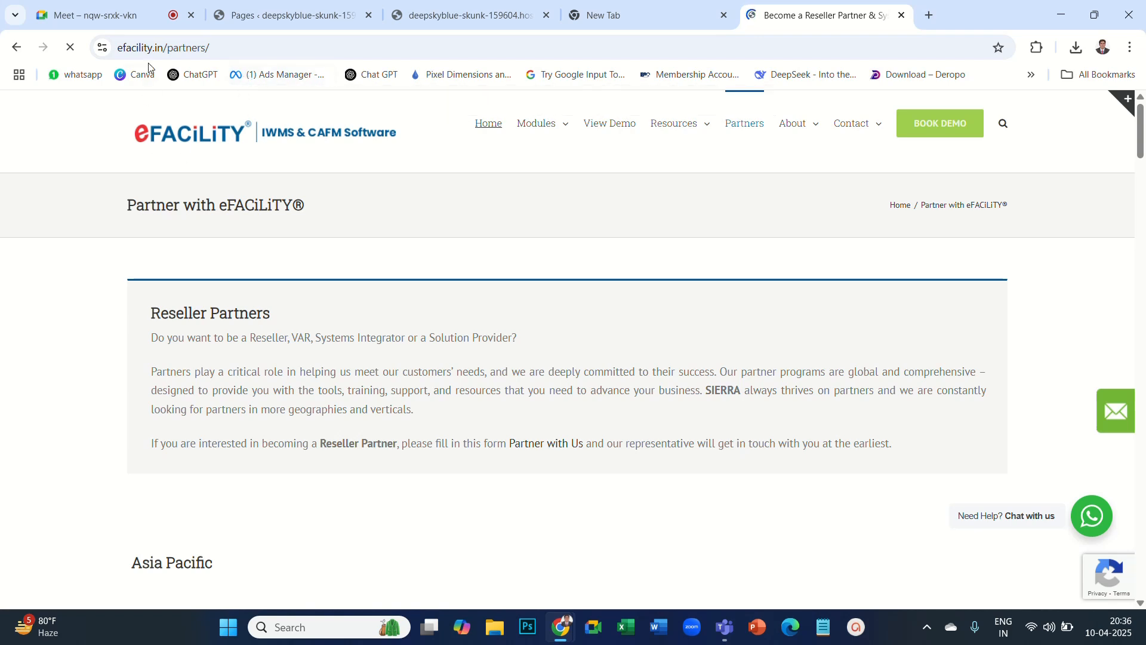
{"action": "left_click_drag", "start_coordinate": [165, 52], "coordinate": [110, 49]}
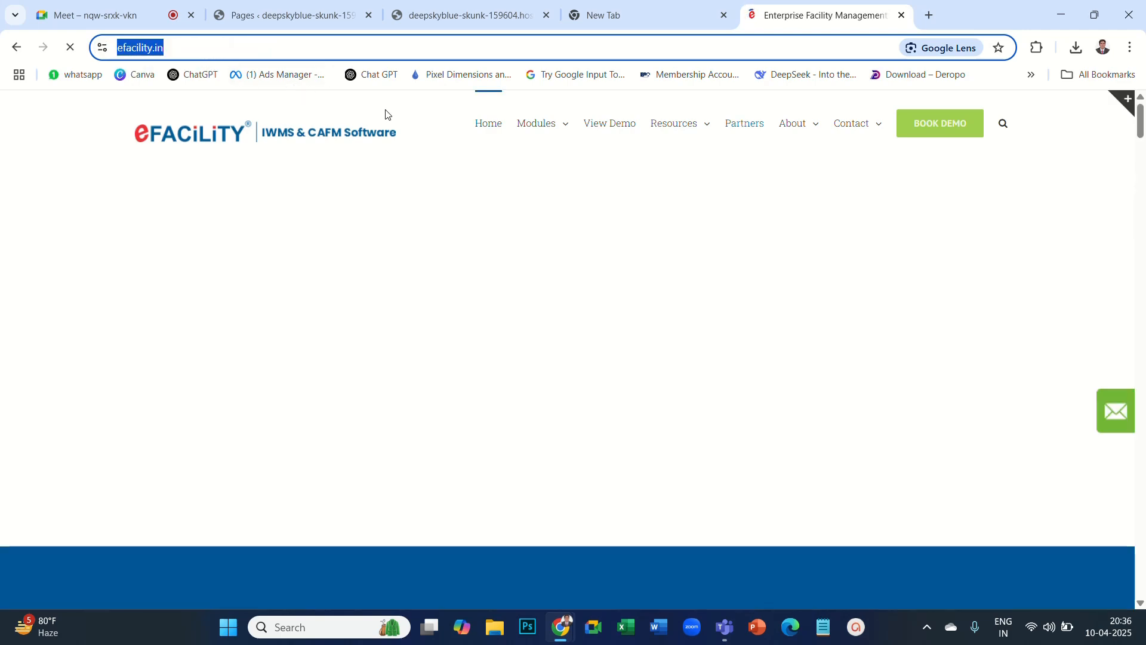
{"action": "mouse_move", "coordinate": [534, 137]}
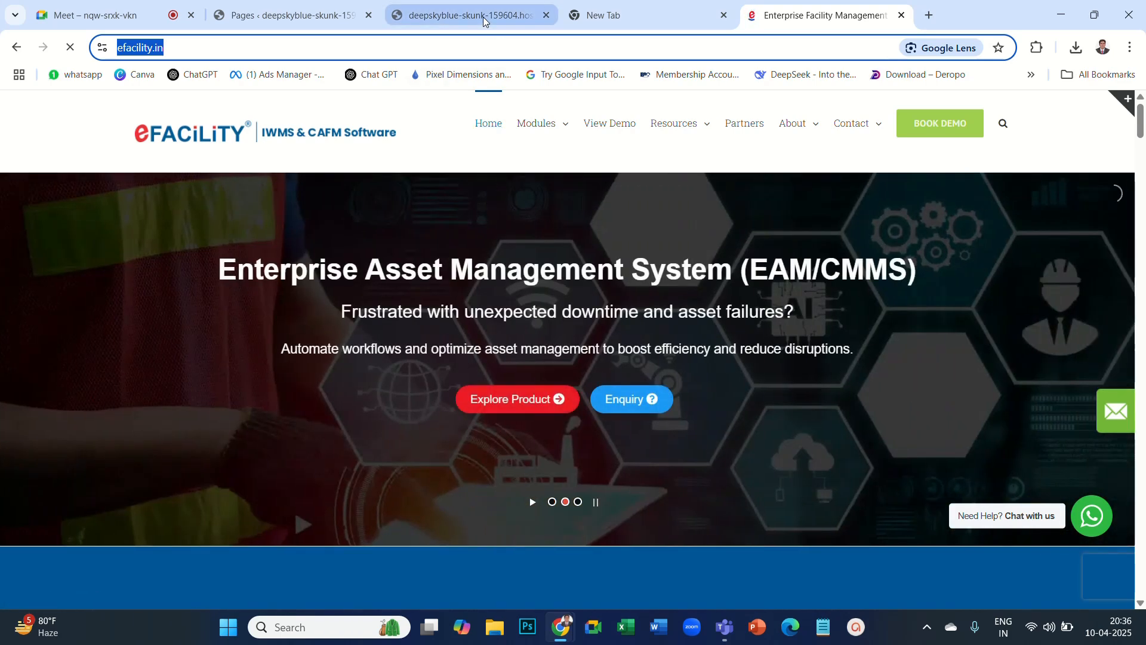
Return to the live WordPress site, reload it, and close the blank and eFACiLiTY tabs.
{"action": "left_click", "coordinate": [485, 22]}
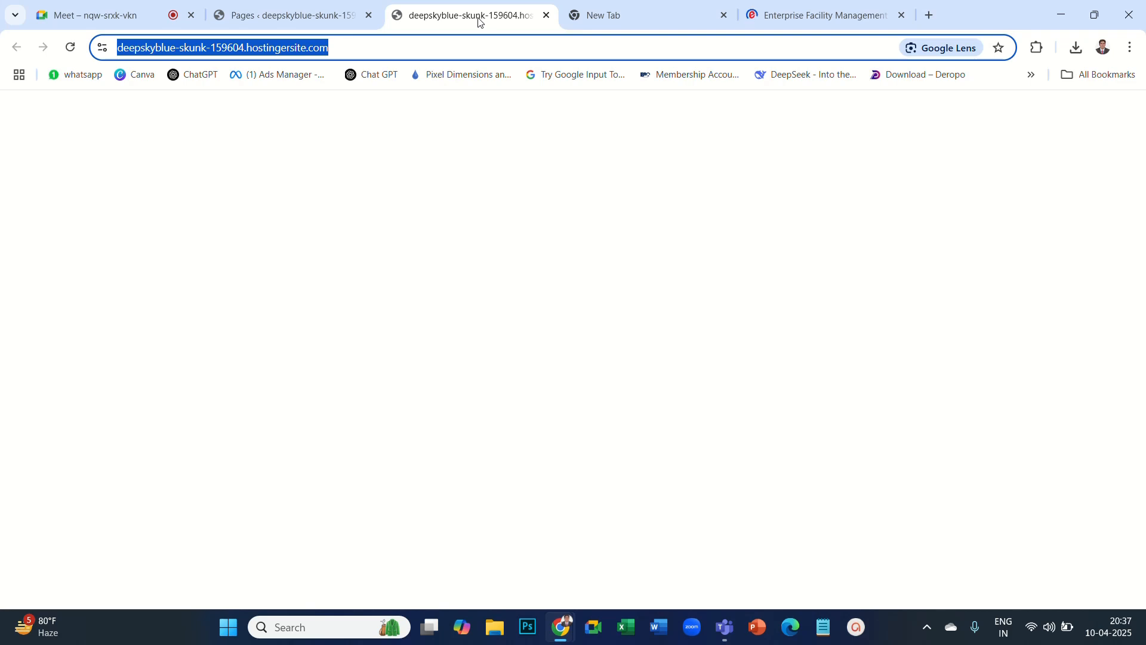
{"action": "left_click", "coordinate": [70, 47]}
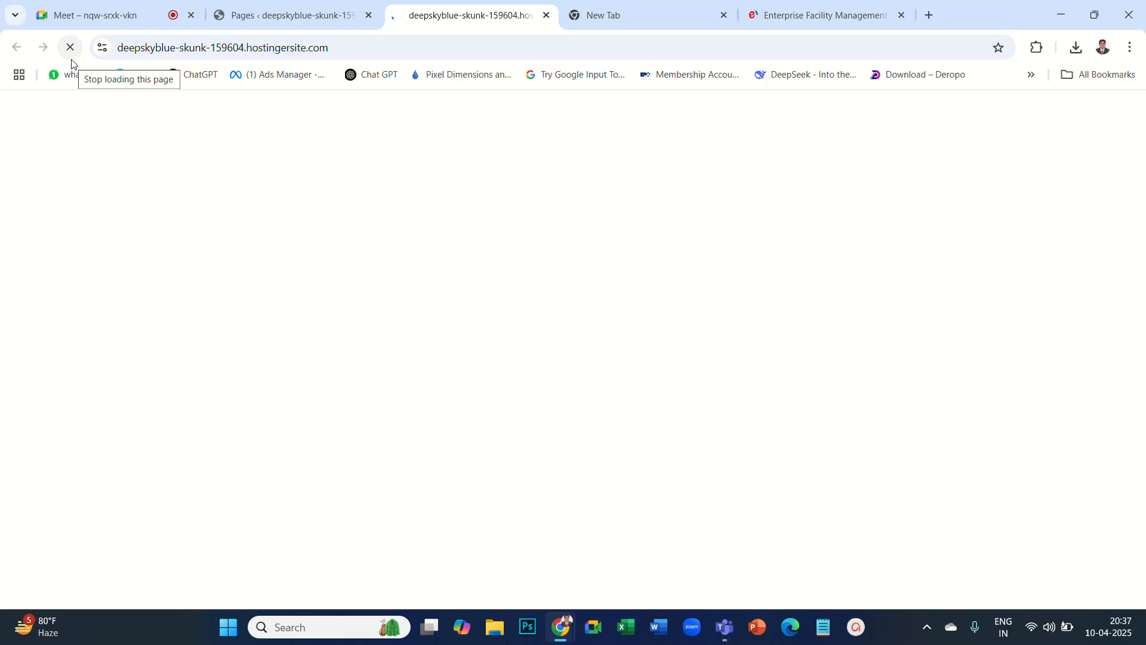
{"action": "left_click", "coordinate": [723, 16]}
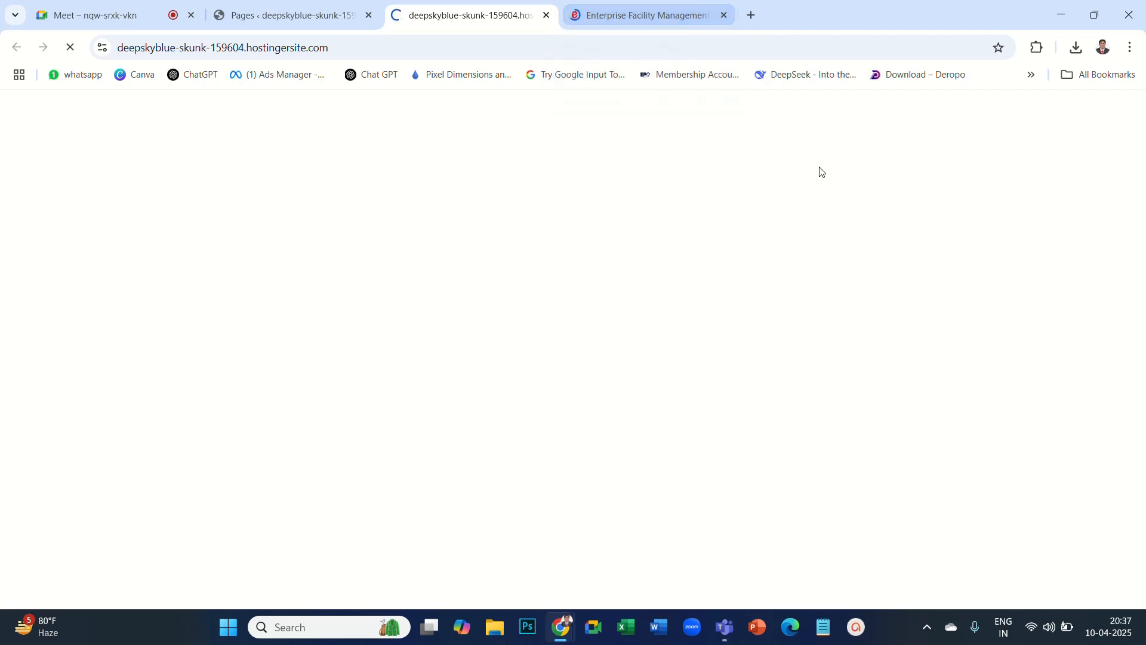
{"action": "left_click", "coordinate": [724, 16]}
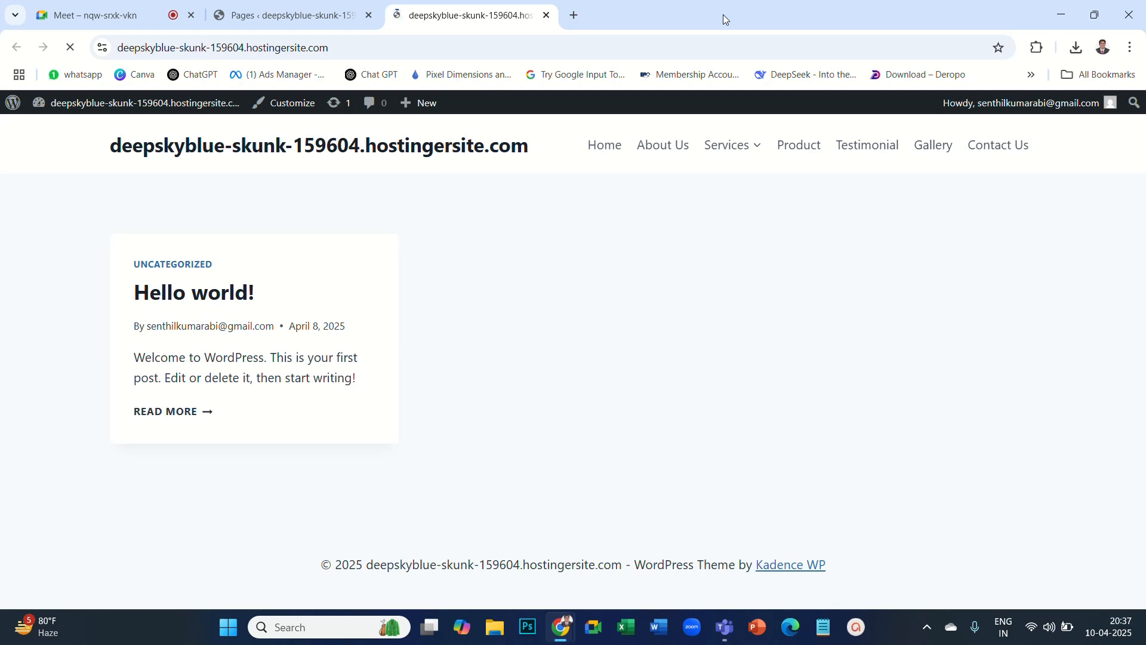
View the site's Testimonial and Home pages and highlight the home/ part of the Home page's address.
{"action": "left_click", "coordinate": [868, 152]}
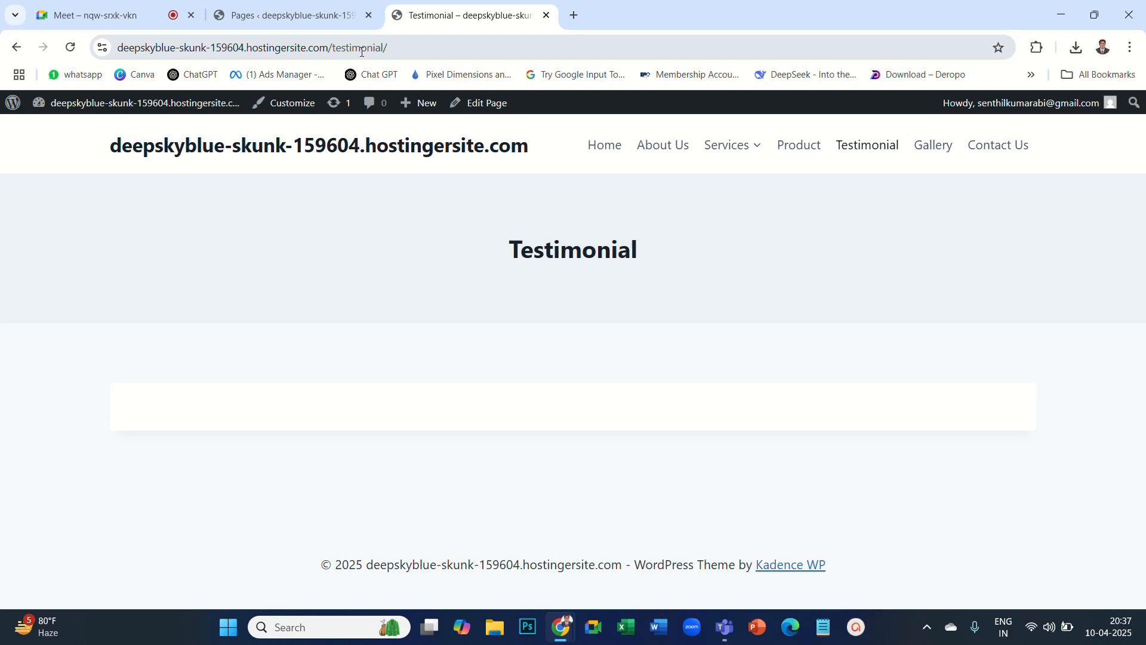
{"action": "left_click", "coordinate": [607, 151]}
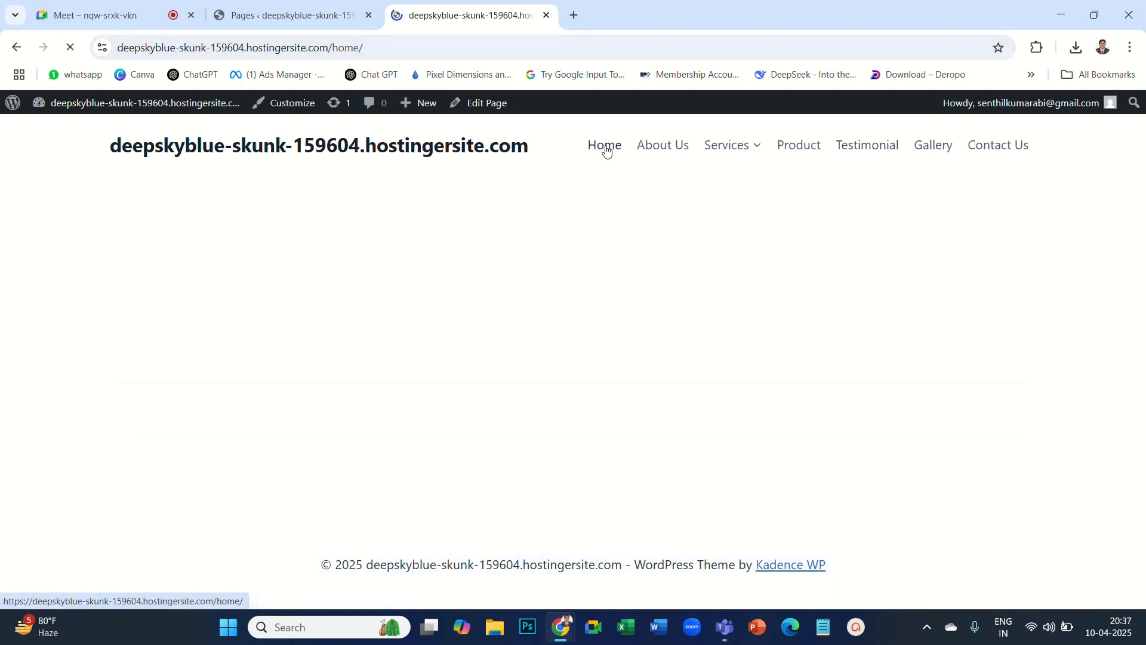
{"action": "left_click_drag", "start_coordinate": [332, 47], "coordinate": [364, 48]}
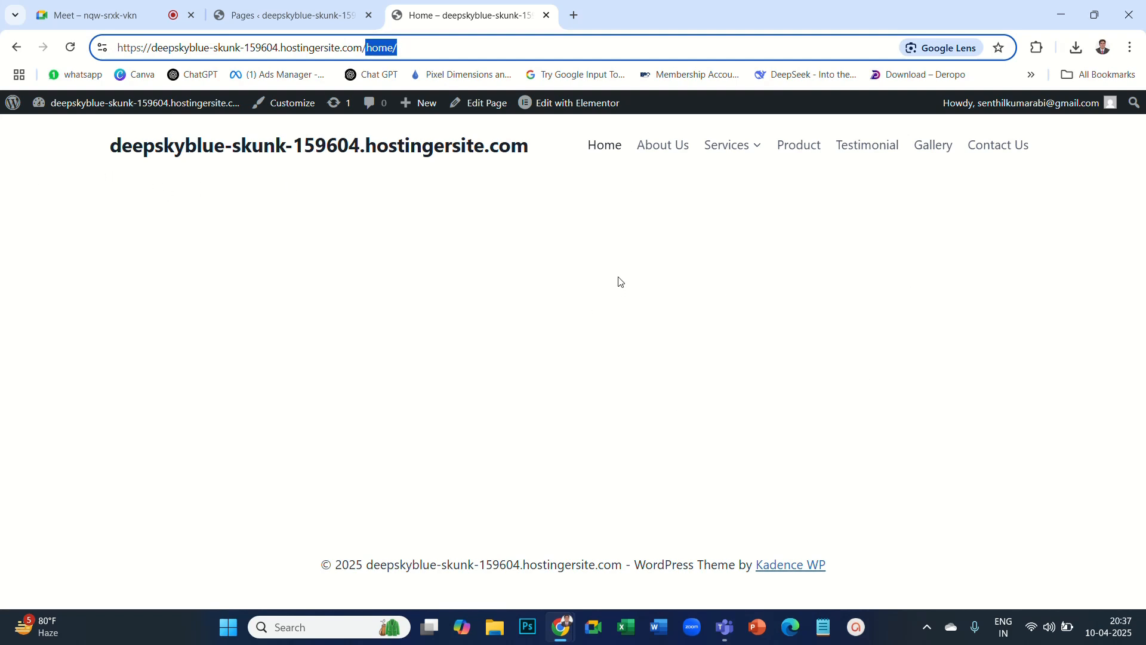
Remove home/ from the page address and load the site's root URL.
{"action": "left_click", "coordinate": [461, 48]}
{"action": "key", "text": "BackSpace"}
{"action": "key", "text": "BackSpace"}
{"action": "key", "text": "BackSpace"}
{"action": "key", "text": "BackSpace"}
{"action": "key", "text": "BackSpace"}
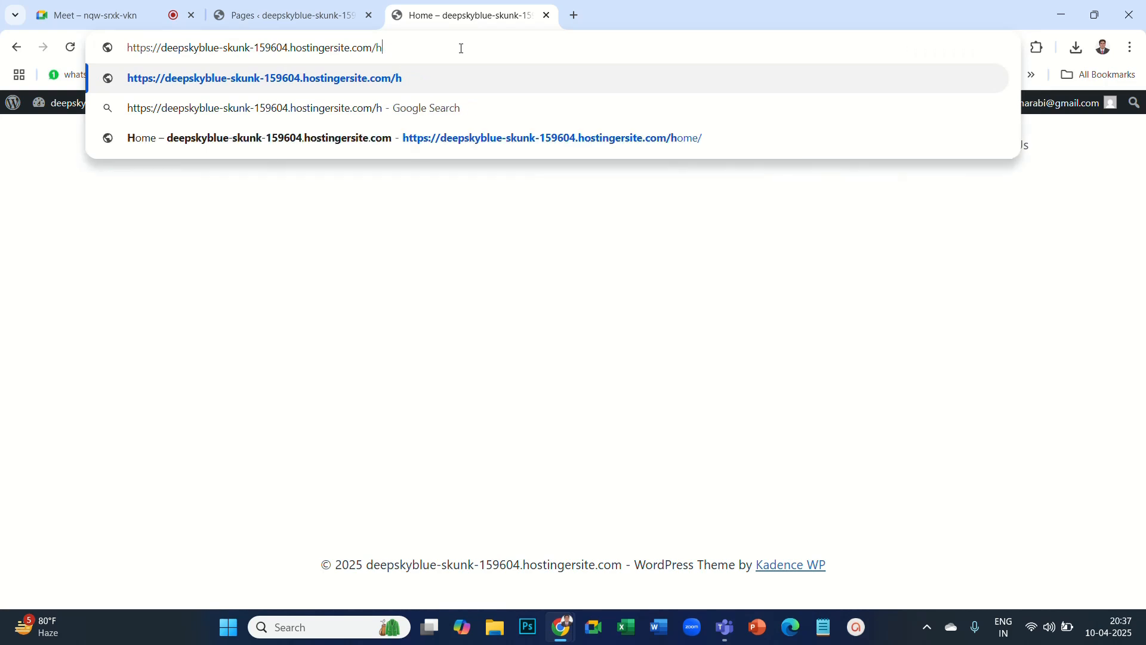
{"action": "key", "text": "Return"}
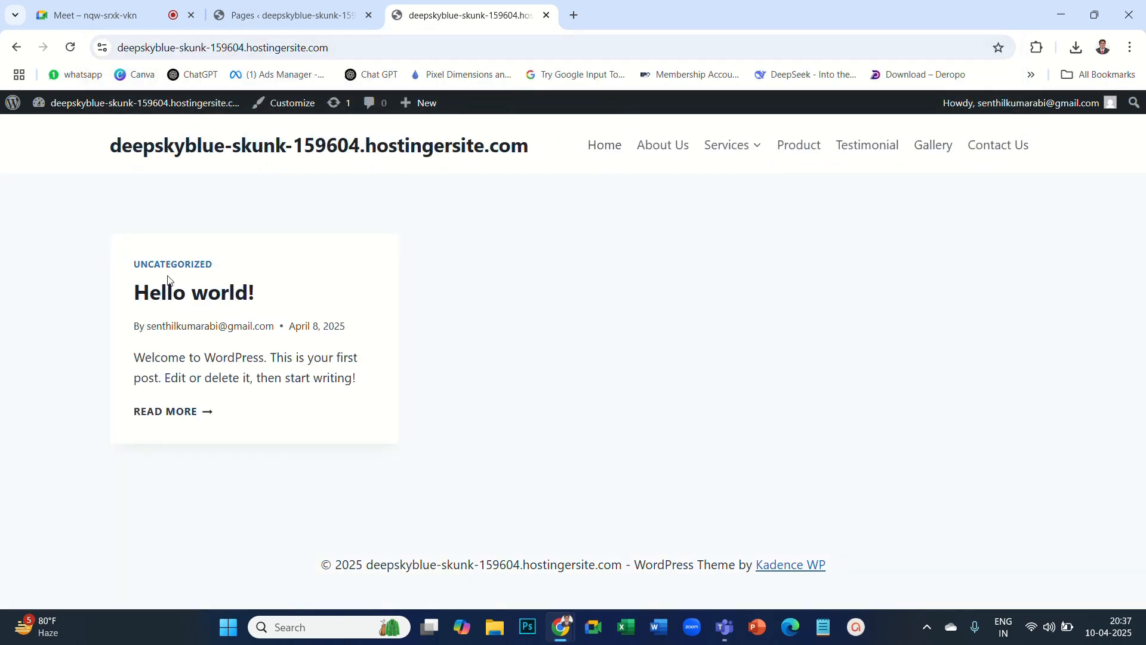
Examine the Hello world! post on the root page, then reopen the Home page and highlight /home/ in its address.
{"action": "left_click_drag", "start_coordinate": [167, 280], "coordinate": [402, 425]}
{"action": "left_click", "coordinate": [607, 318]}
{"action": "left_click", "coordinate": [610, 150]}
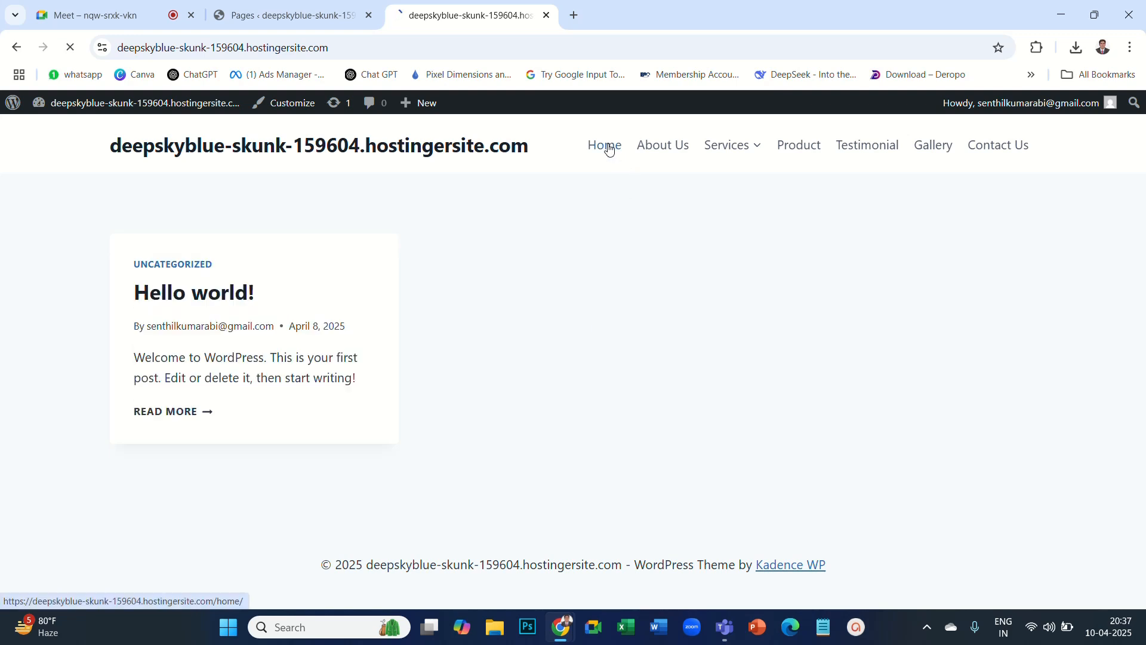
{"action": "left_click_drag", "start_coordinate": [330, 48], "coordinate": [365, 48]}
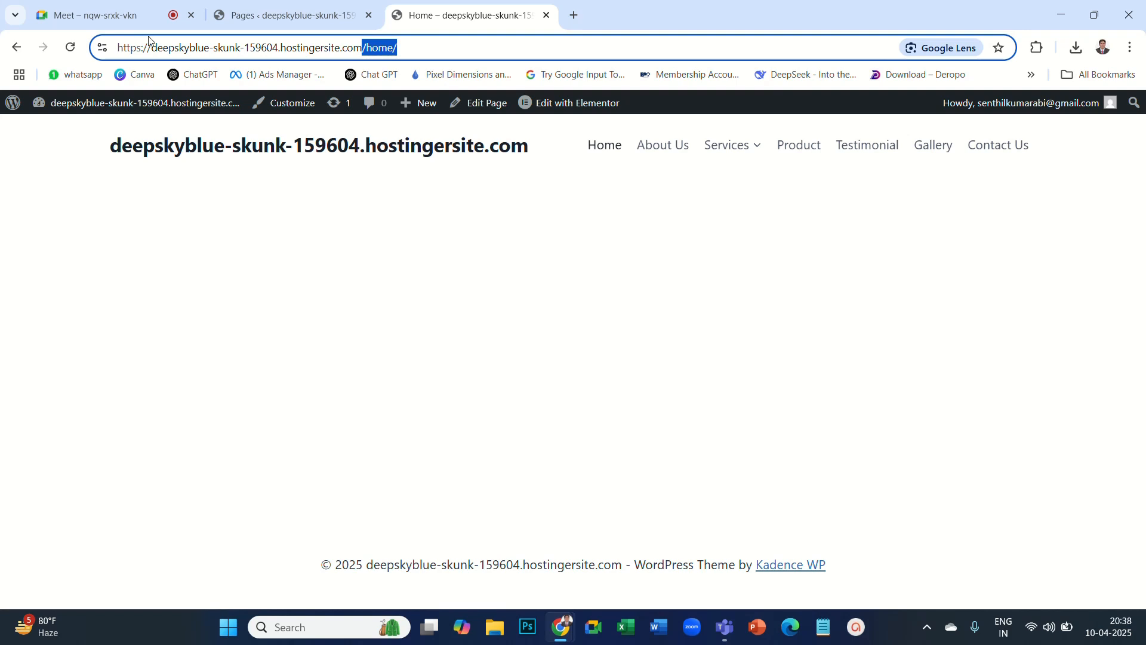
Return to the WordPress admin, open the Reading settings and highlight the "Your homepage displays" label.
{"action": "left_click", "coordinate": [300, 16]}
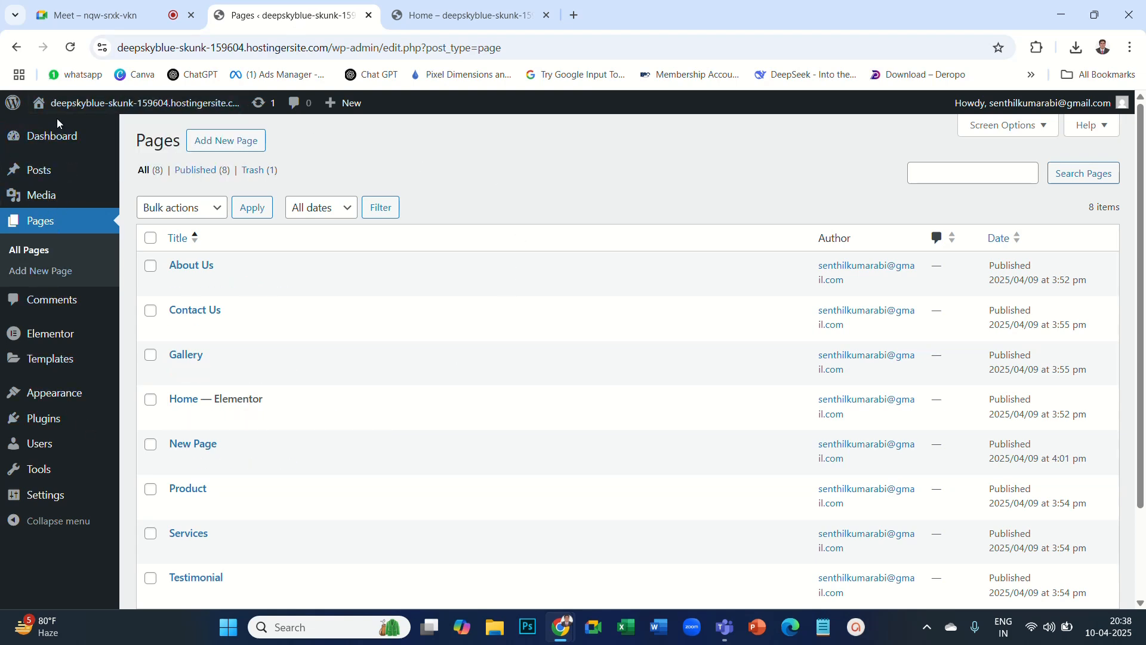
{"action": "mouse_move", "coordinate": [50, 502]}
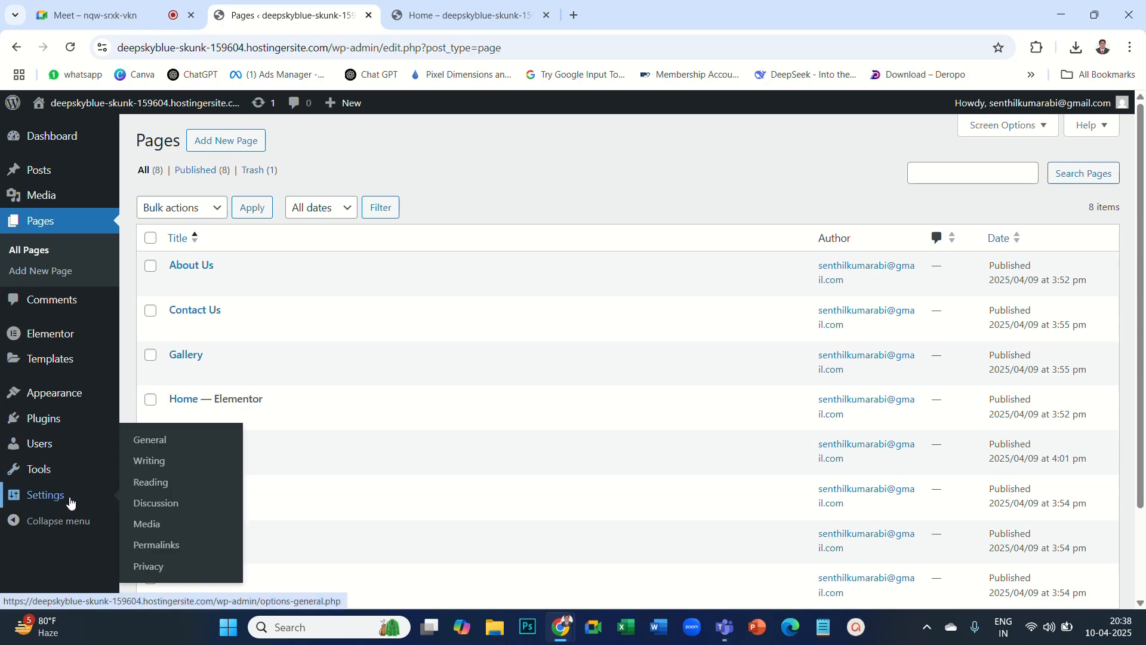
{"action": "left_click", "coordinate": [154, 485]}
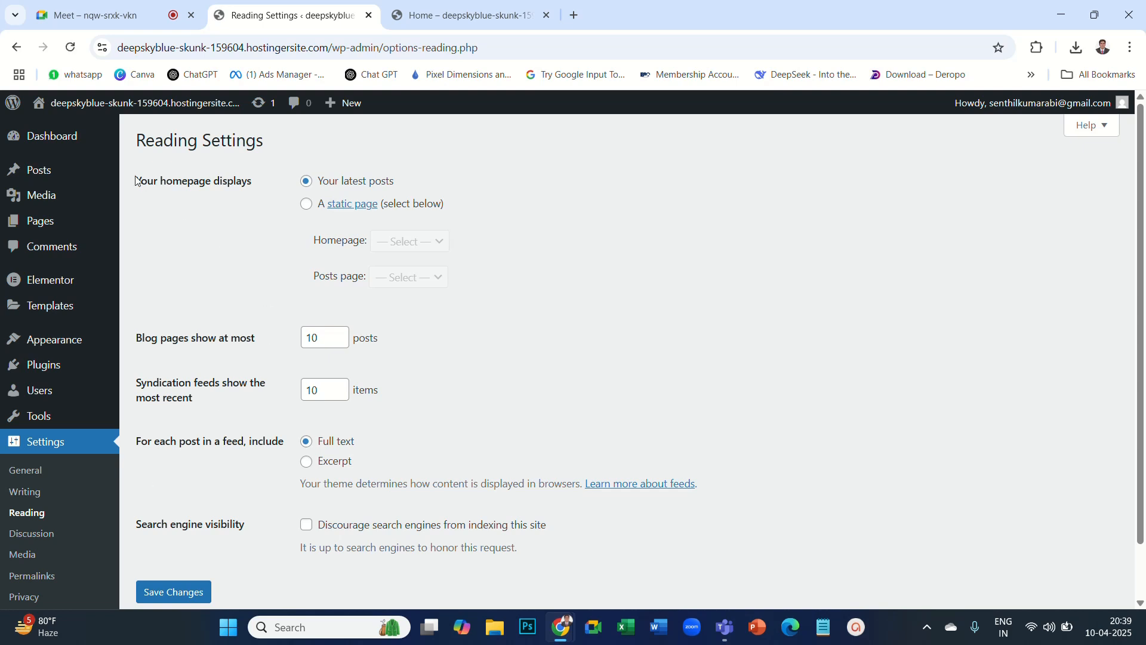
{"action": "left_click_drag", "start_coordinate": [135, 180], "coordinate": [264, 180]}
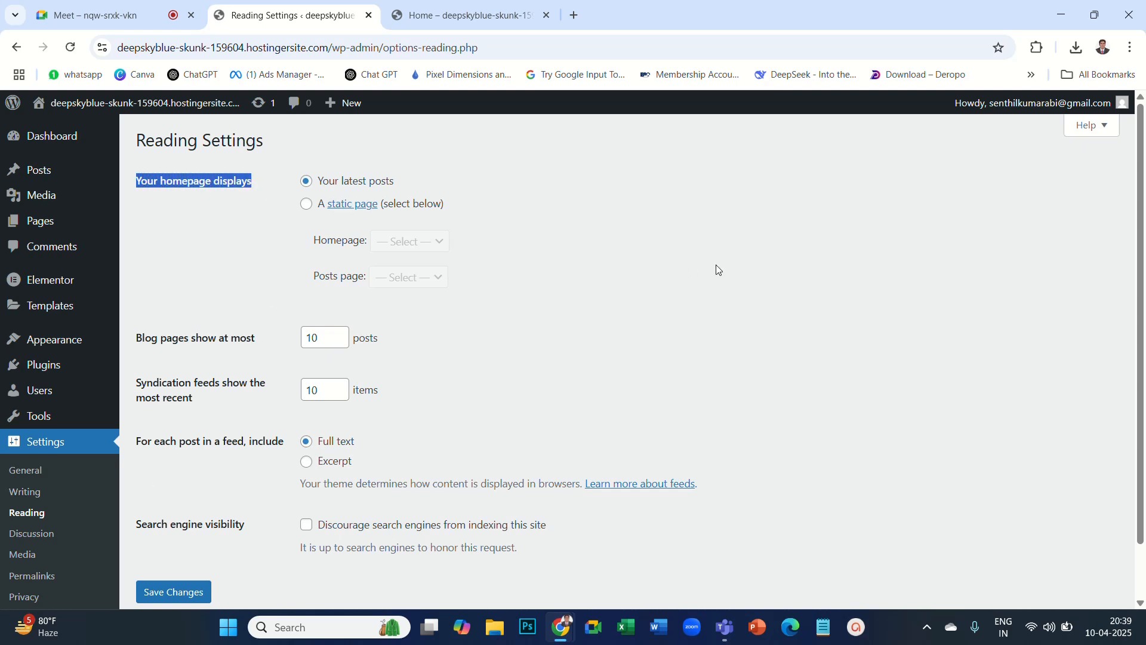
Set the homepage to display a static page, choose Home as the Homepage, save the changes and review the selectable pages.
{"action": "left_click", "coordinate": [307, 205]}
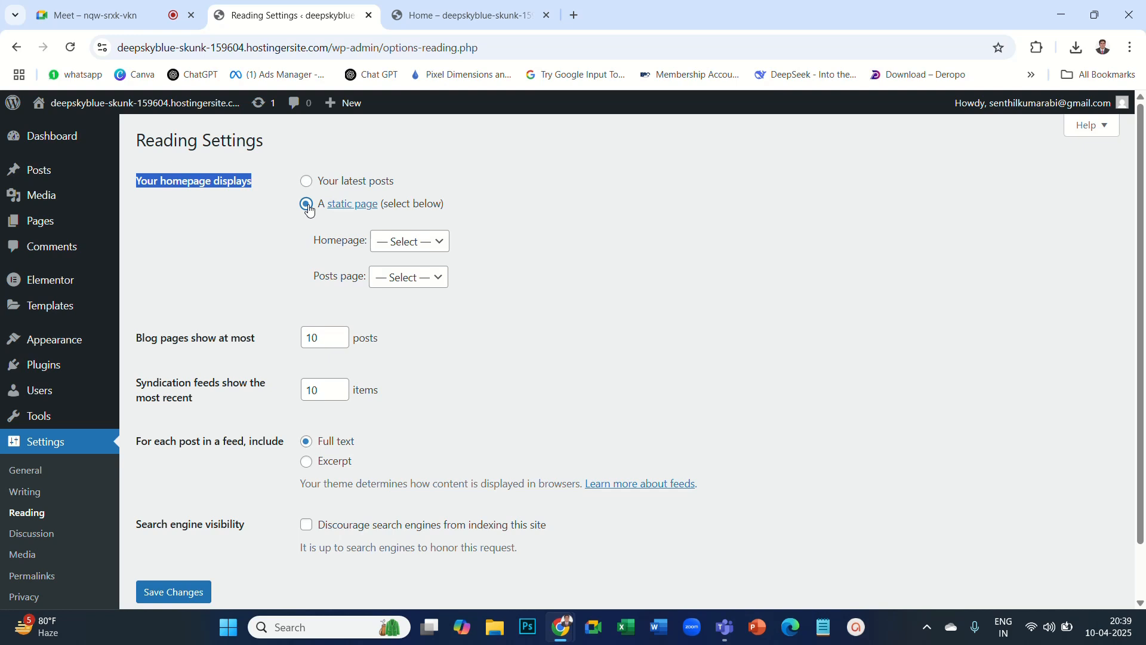
{"action": "left_click_drag", "start_coordinate": [313, 240], "coordinate": [367, 241]}
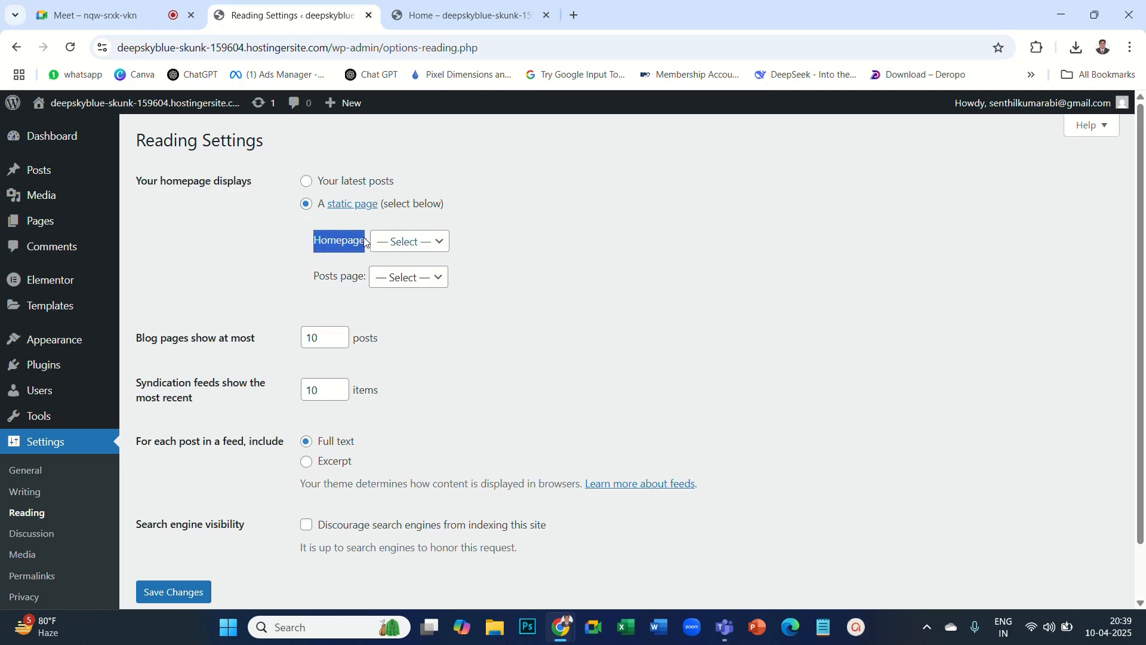
{"action": "left_click", "coordinate": [441, 246]}
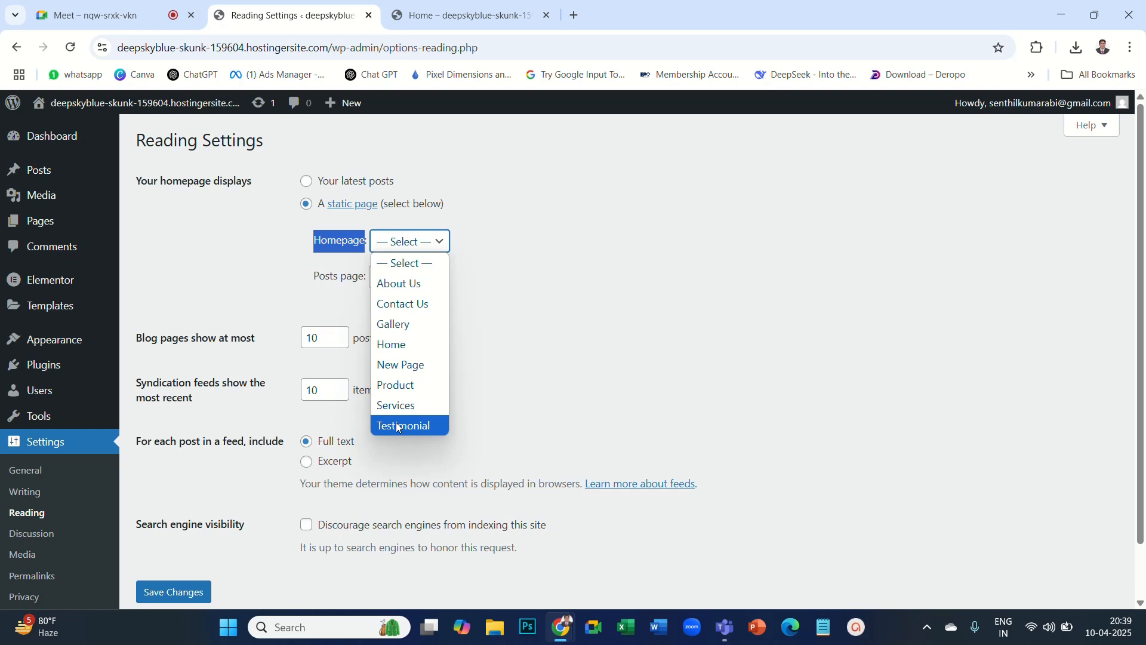
{"action": "left_click", "coordinate": [413, 346]}
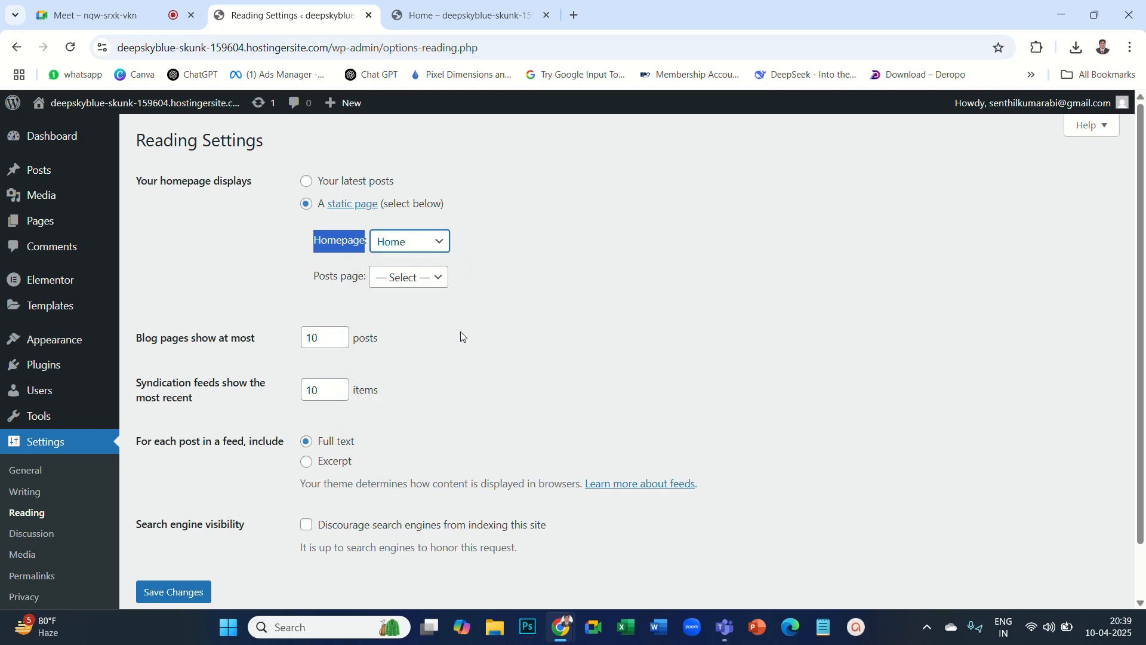
{"action": "left_click", "coordinate": [175, 592]}
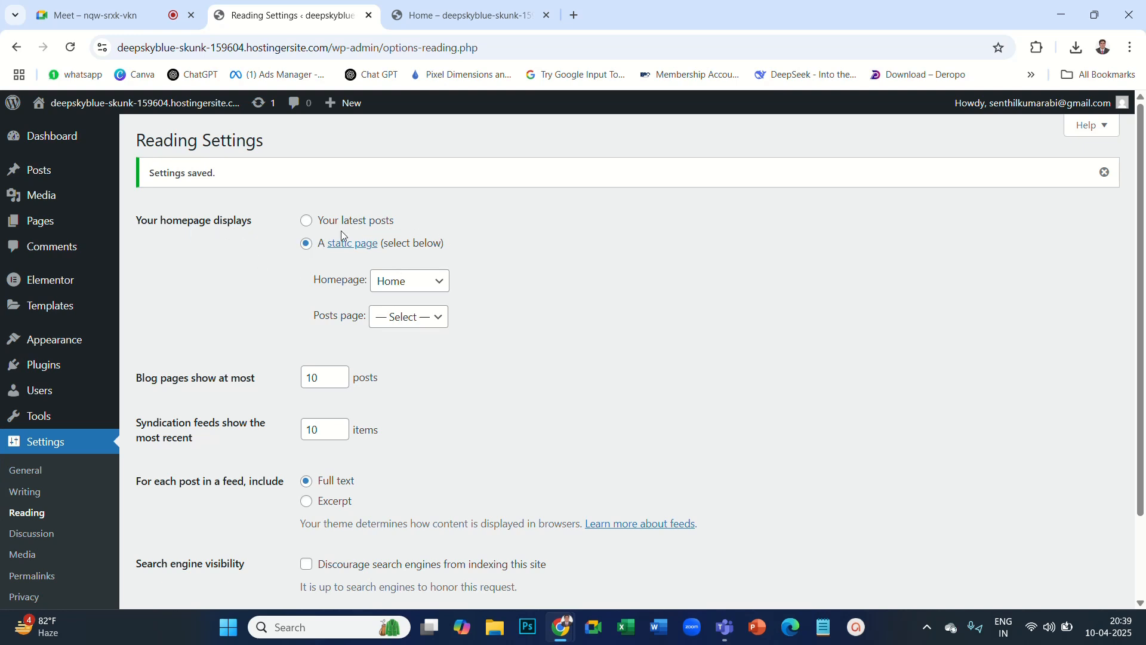
{"action": "left_click", "coordinate": [439, 281]}
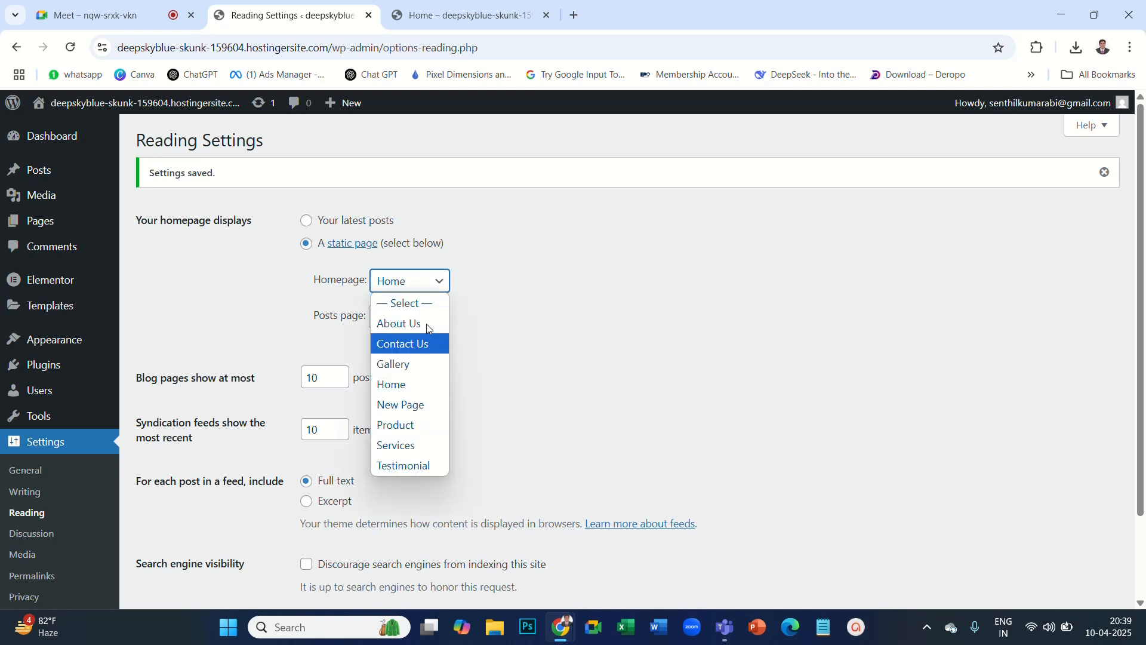
{"action": "left_click", "coordinate": [541, 215]}
{"action": "left_click", "coordinate": [540, 215]}
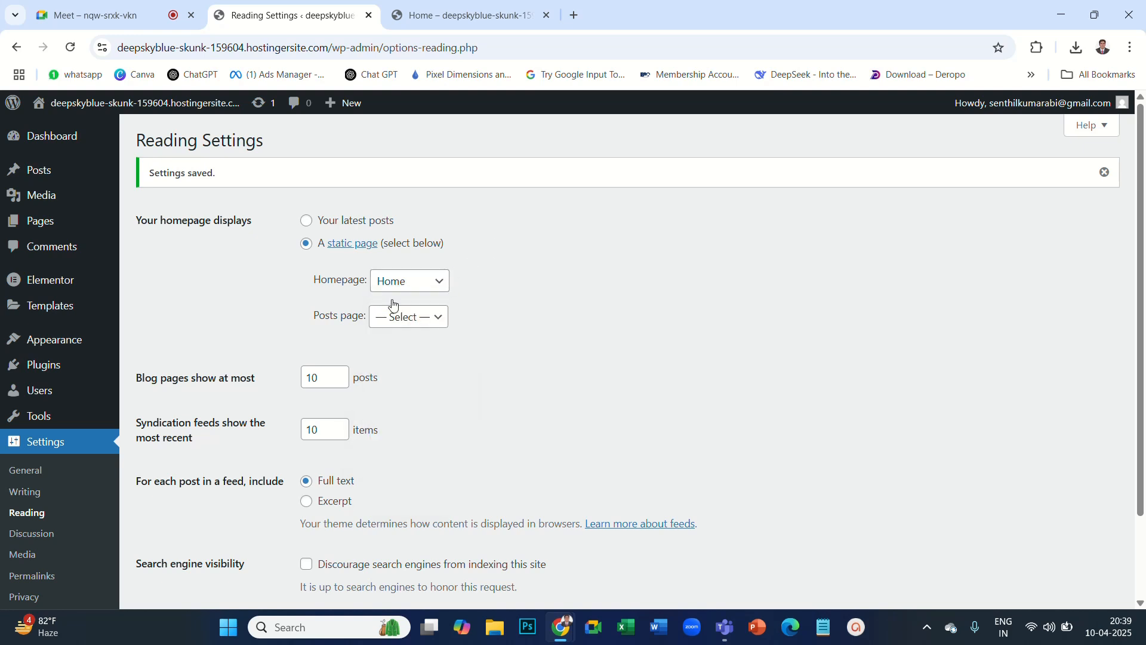
Reload the site's Home page and check its address, then open About Us and highlight /about-us/ in the address.
{"action": "left_click", "coordinate": [457, 16]}
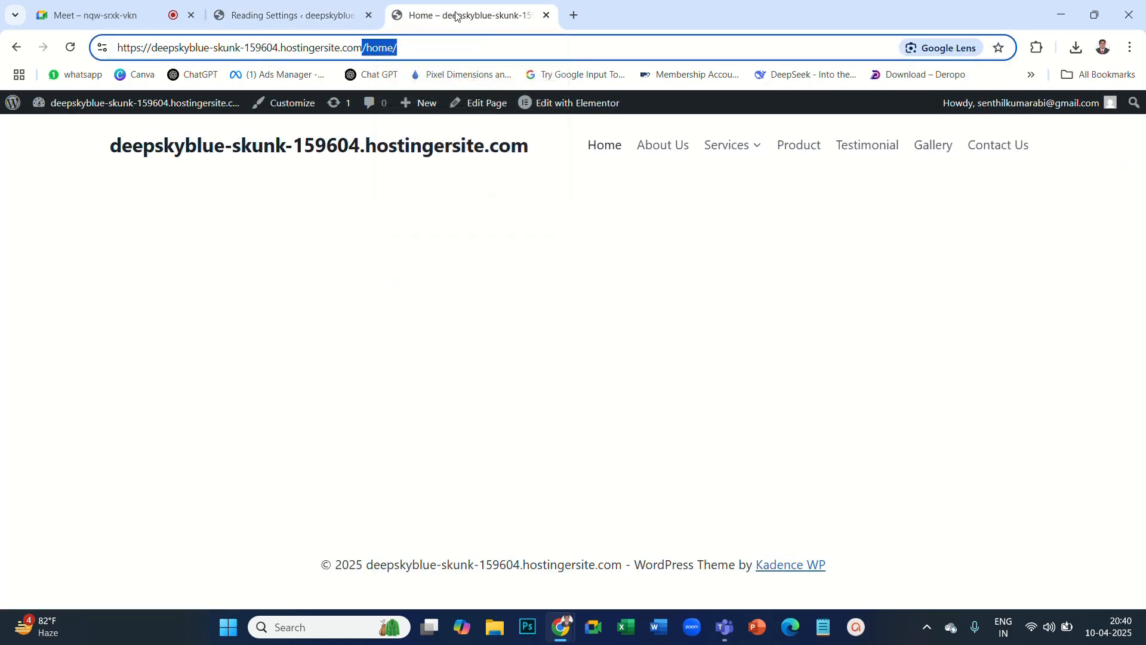
{"action": "left_click", "coordinate": [602, 151]}
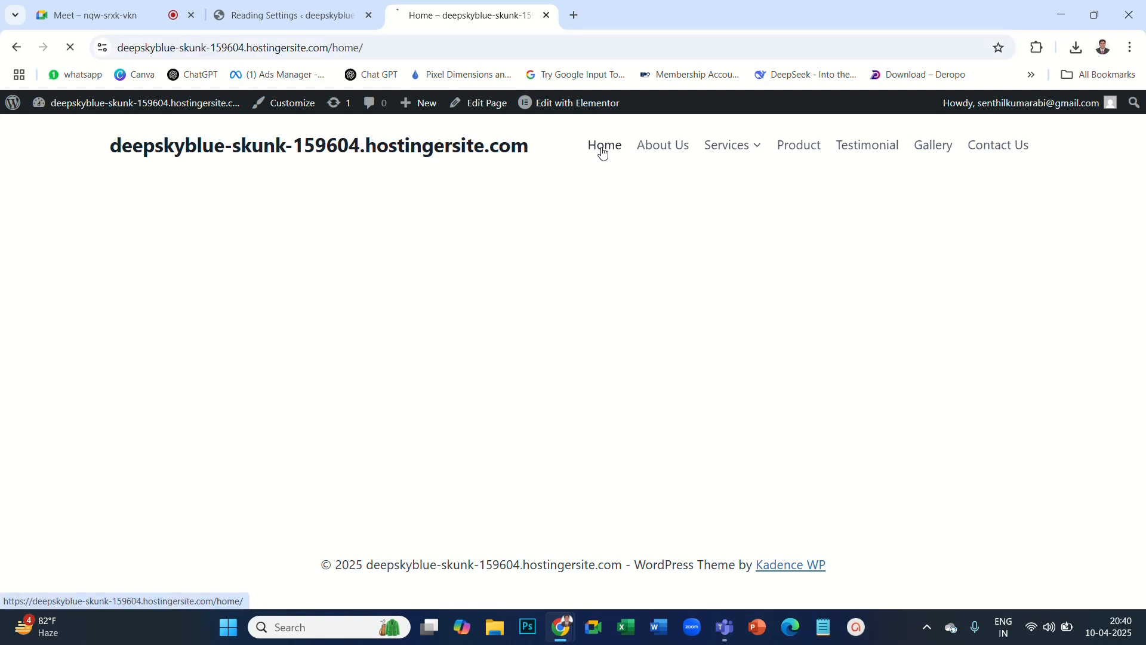
{"action": "left_click", "coordinate": [336, 46]}
{"action": "key", "text": "End"}
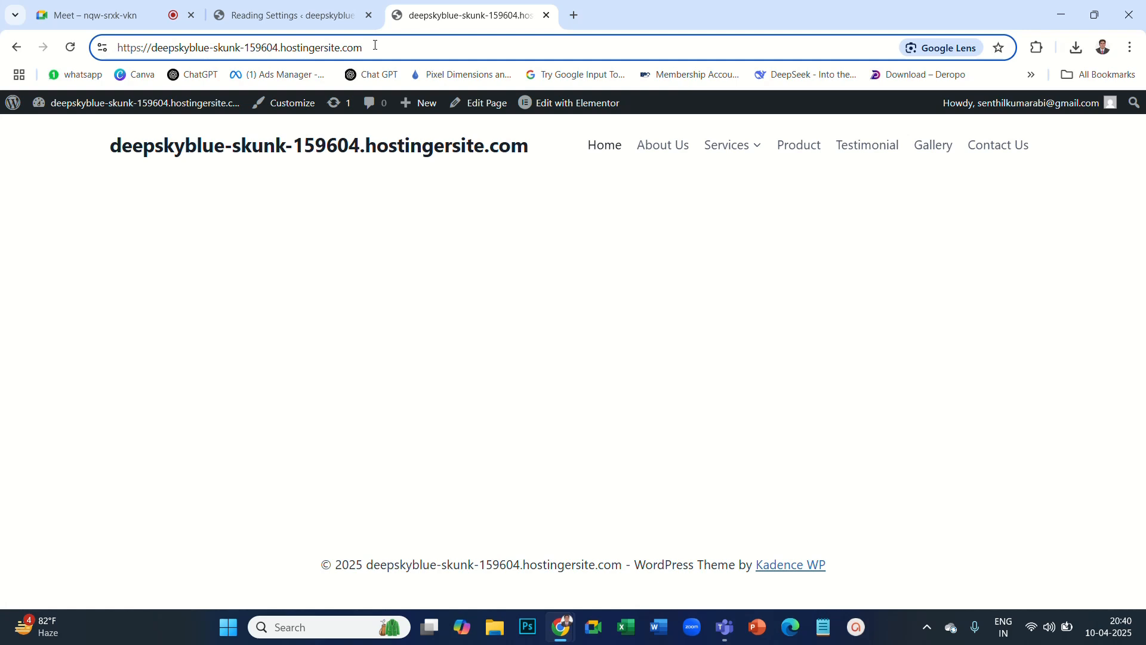
{"action": "left_click", "coordinate": [661, 149]}
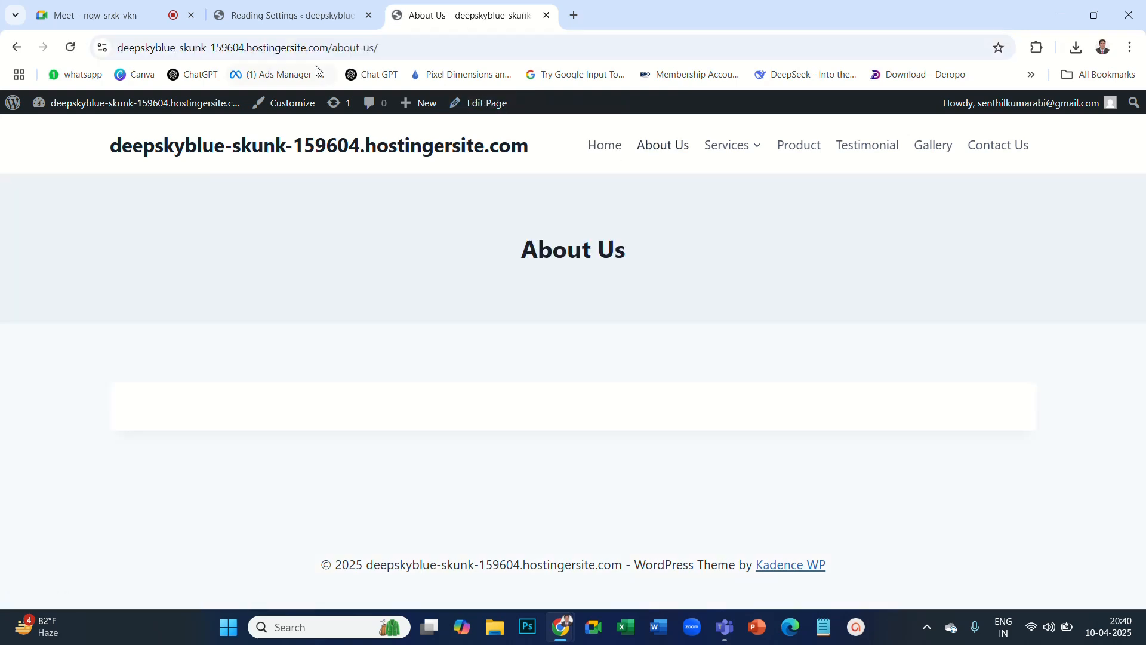
{"action": "left_click_drag", "start_coordinate": [330, 48], "coordinate": [378, 52]}
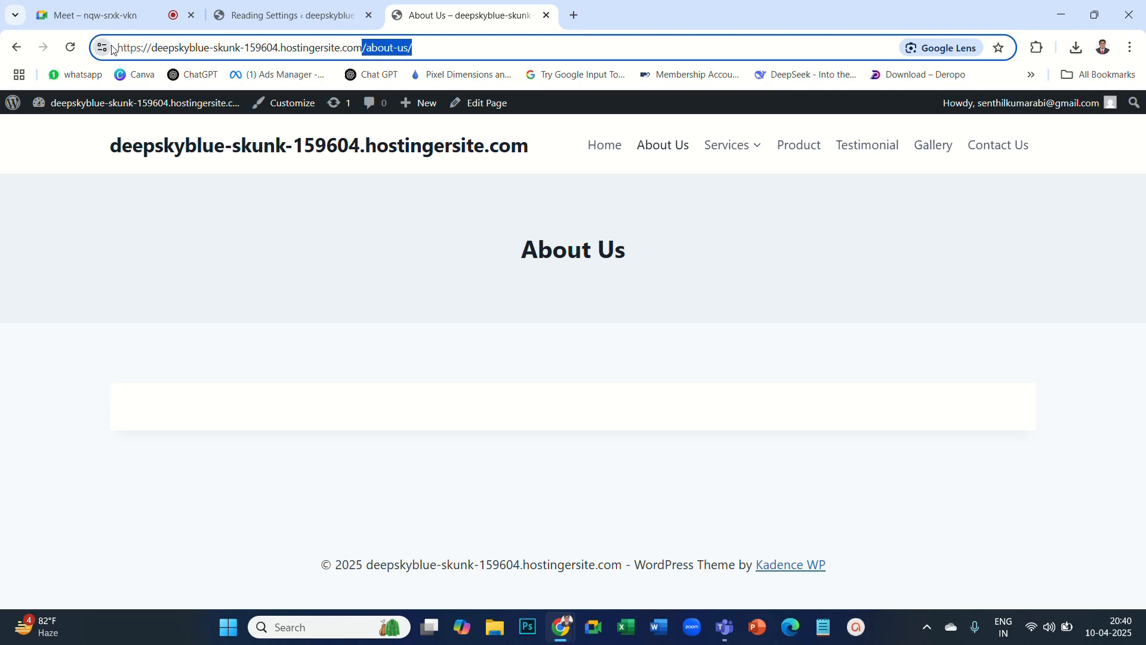
Copy the root part of the About Us page's address and load it in a new browser tab.
{"action": "left_click_drag", "start_coordinate": [120, 47], "coordinate": [361, 47]}
{"action": "key", "text": "ctrl+c"}
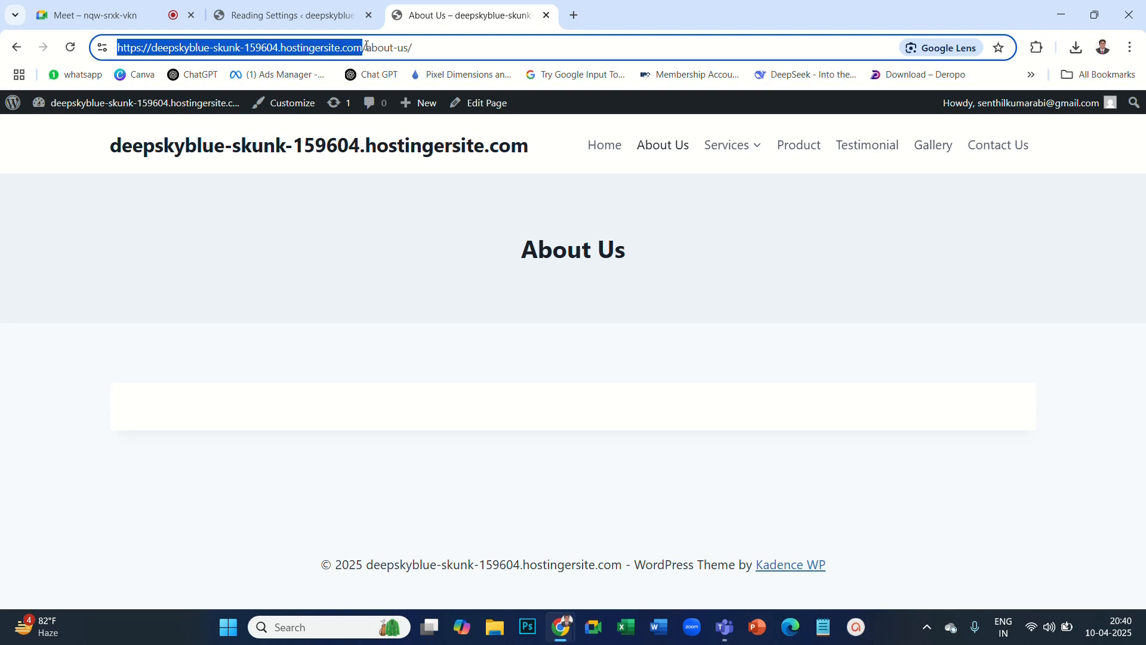
{"action": "left_click", "coordinate": [574, 15]}
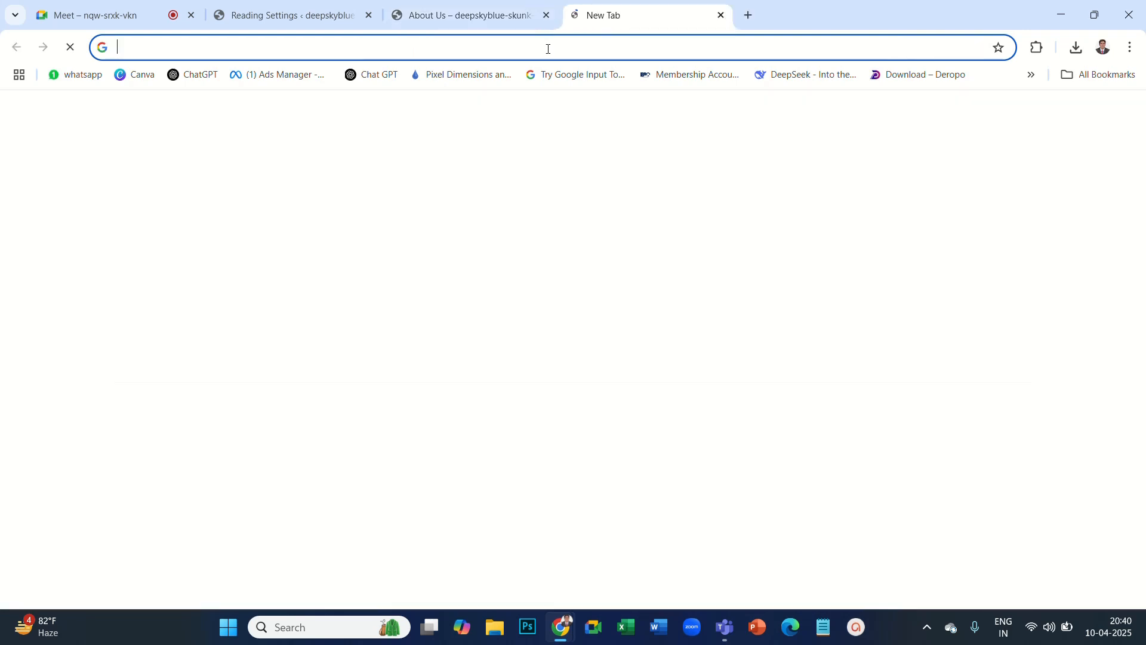
{"action": "key", "text": "ctrl+v"}
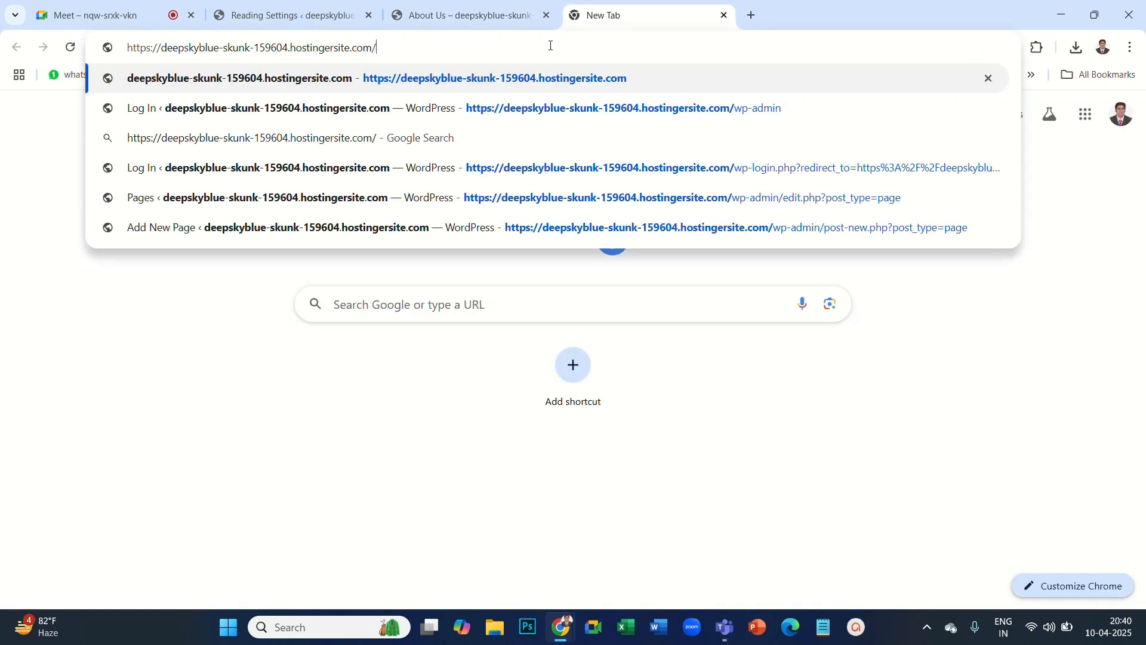
{"action": "key", "text": "Return"}
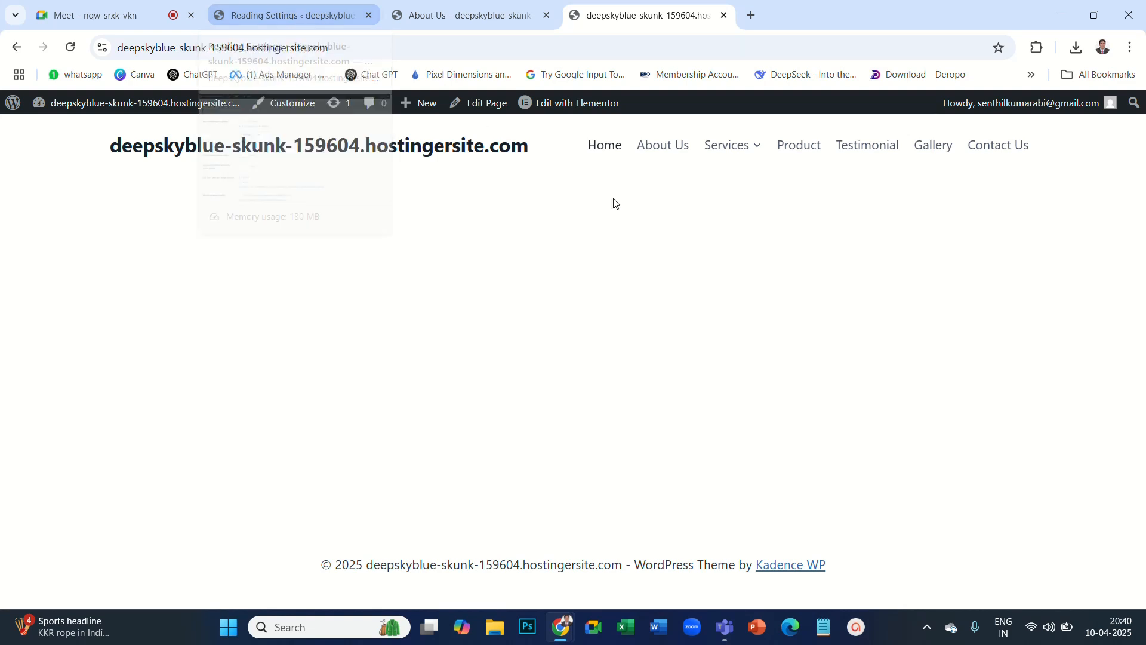
Open the PRO Elements website (proelements.org) in a new browser tab and highlight the plugin's description line.
{"action": "mouse_move", "coordinate": [737, 155]}
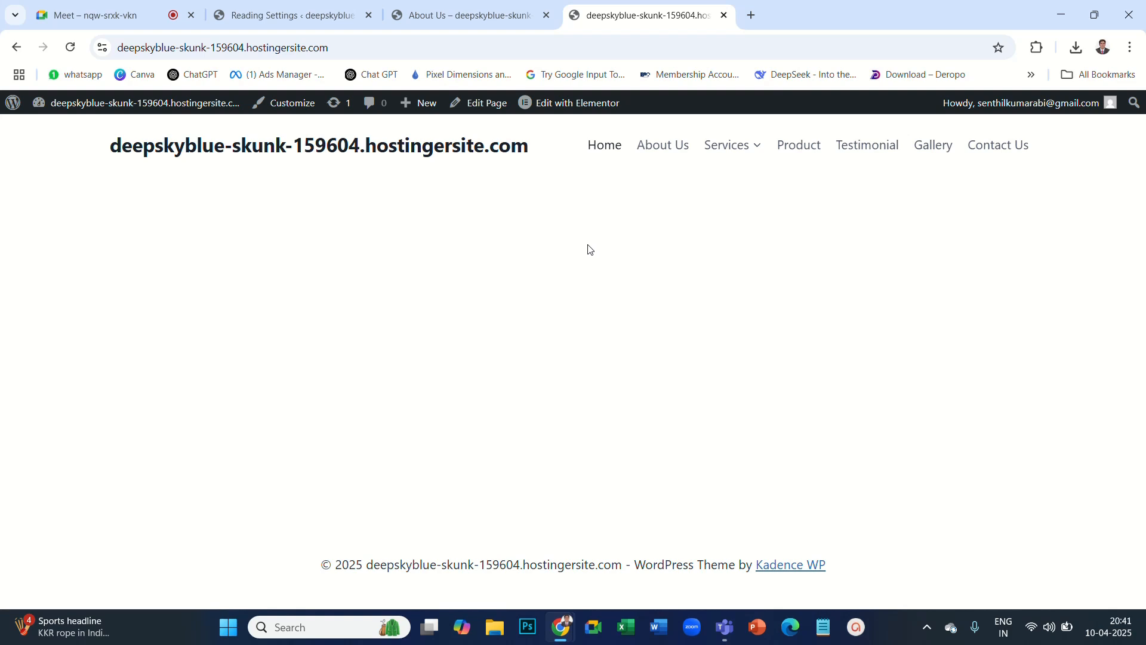
{"action": "mouse_move", "coordinate": [591, 113]}
{"action": "left_click", "coordinate": [751, 14]}
{"action": "left_click", "coordinate": [679, 46]}
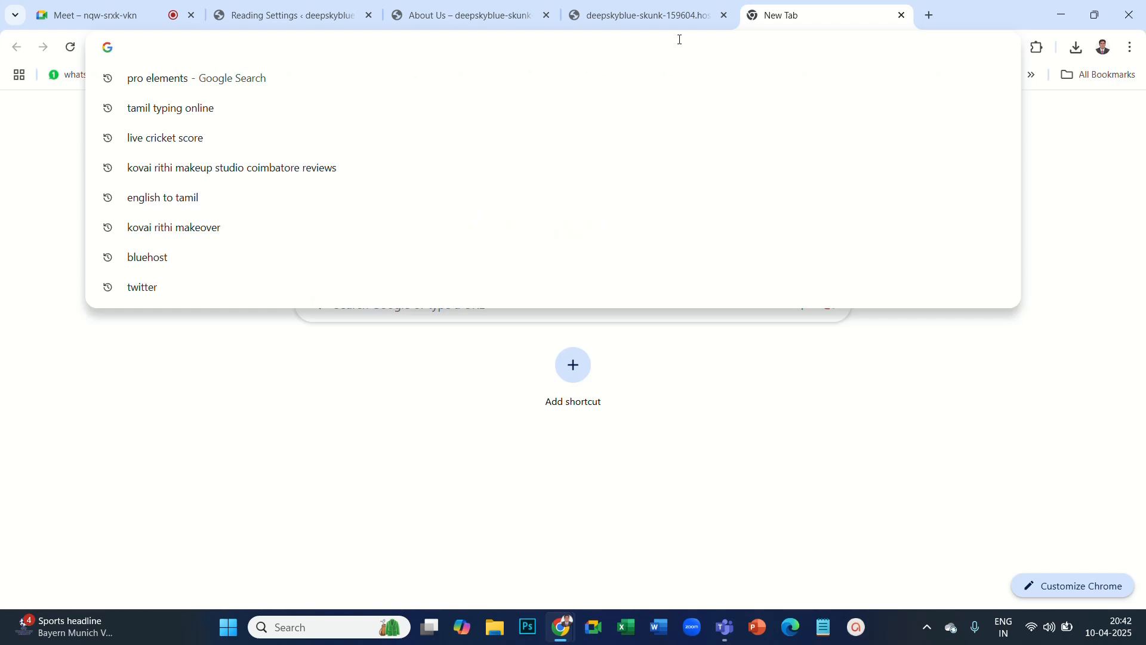
{"action": "type", "text": "p"}
{"action": "left_click", "coordinate": [195, 110]}
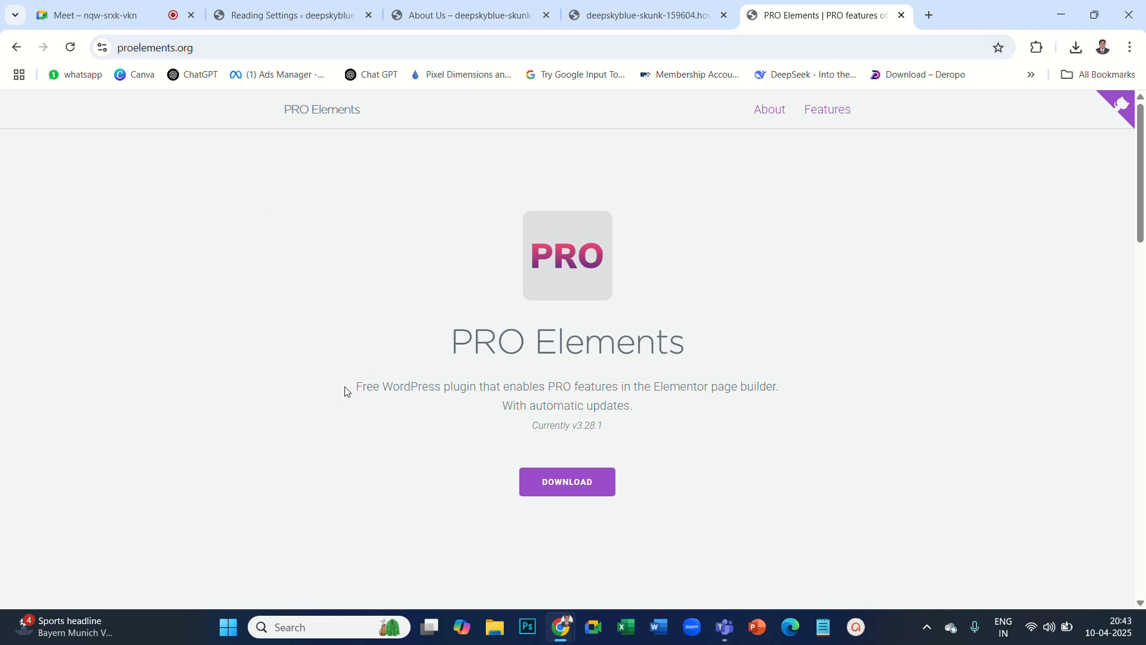
{"action": "left_click_drag", "start_coordinate": [346, 391], "coordinate": [793, 394]}
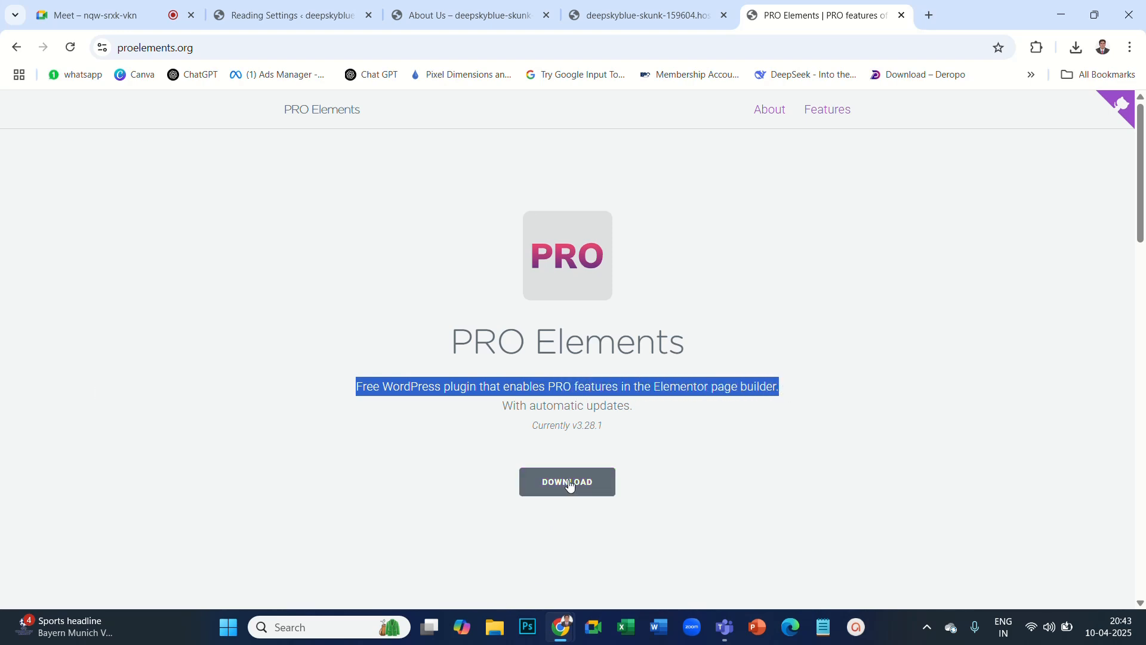
Download the PRO Elements plugin zip, review the recent downloads and highlight "PRO features" in the plugin description.
{"action": "left_click", "coordinate": [1078, 49]}
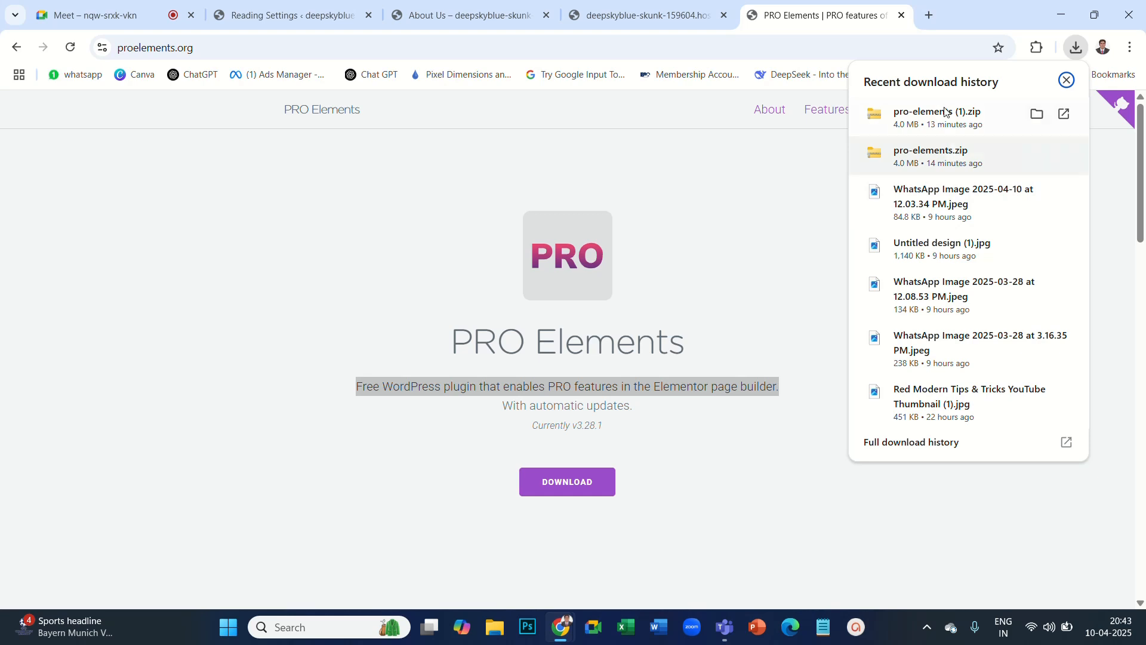
{"action": "left_click", "coordinate": [573, 489]}
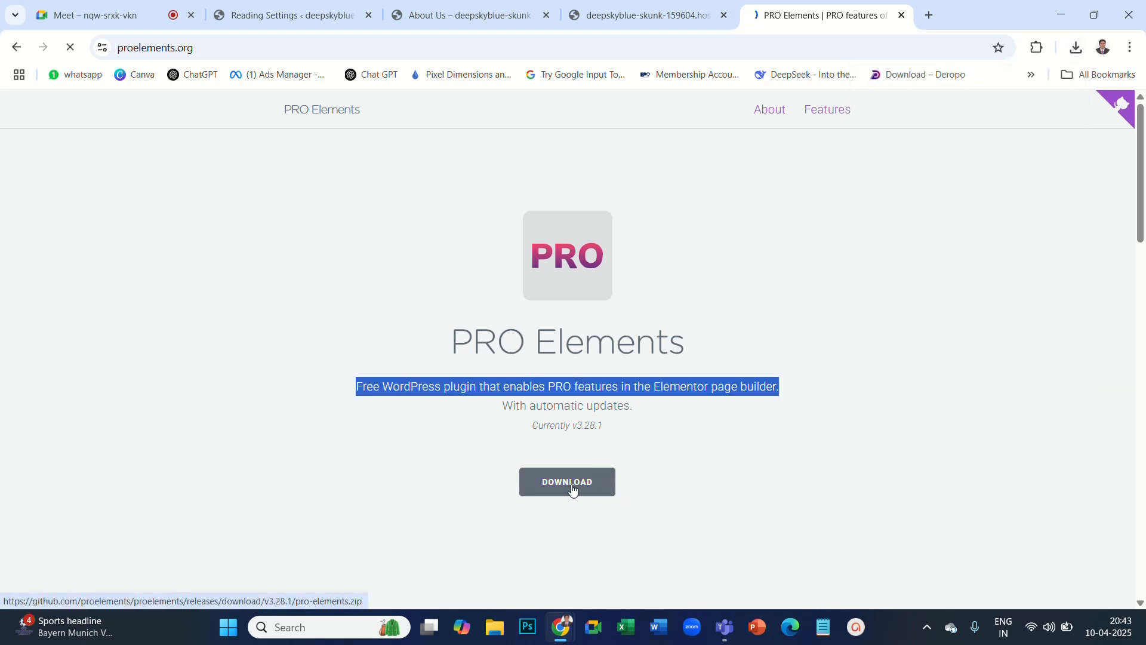
{"action": "left_click", "coordinate": [1078, 49]}
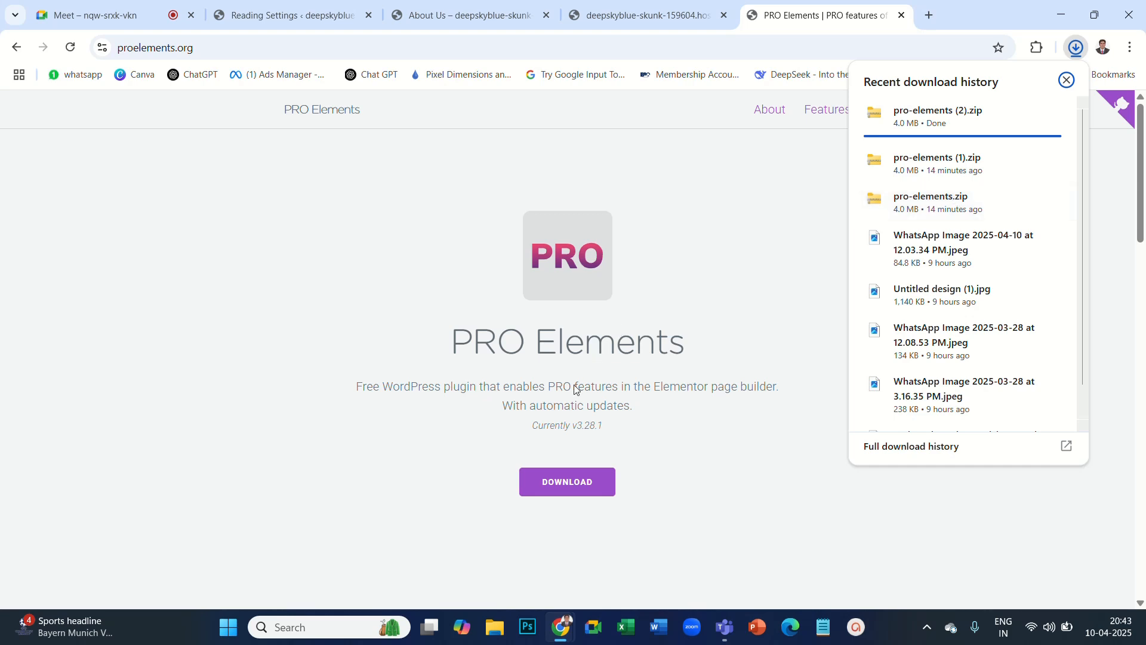
{"action": "left_click_drag", "start_coordinate": [550, 386], "coordinate": [622, 384]}
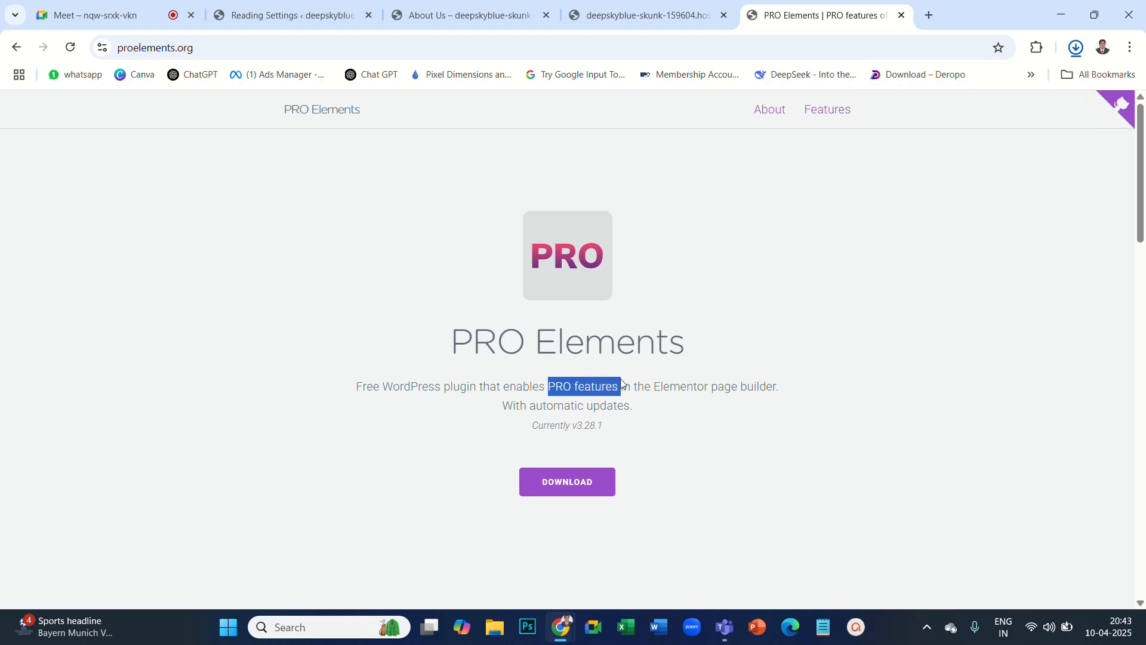
{"action": "left_click", "coordinate": [1075, 47]}
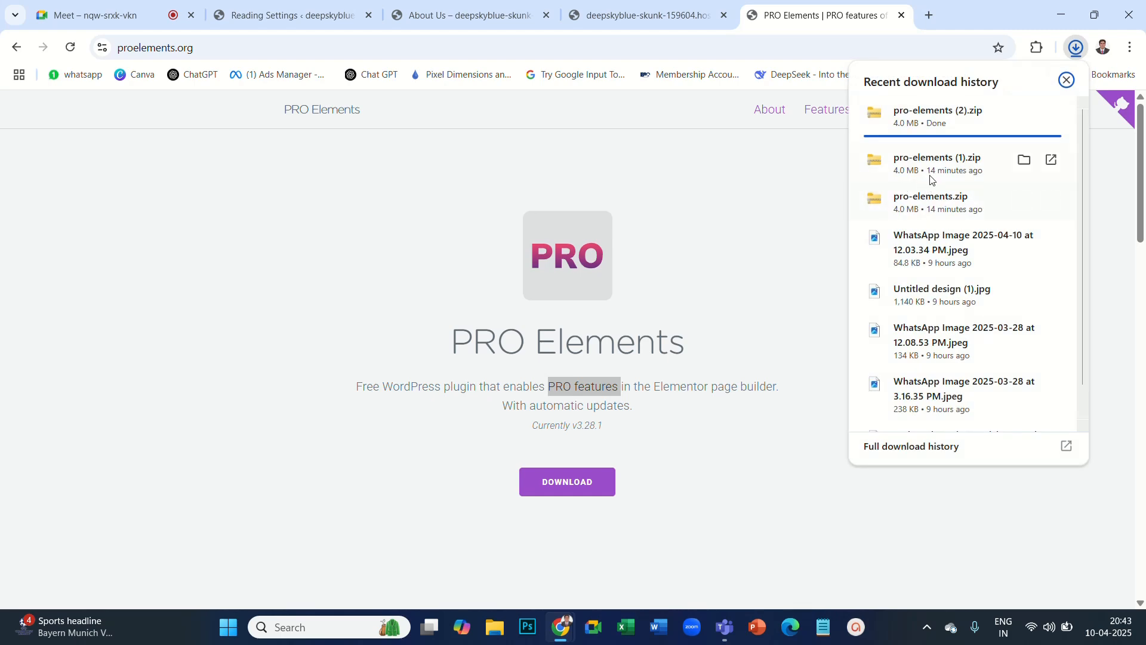
Return to the WordPress admin and open the form for uploading a new plugin in .zip format.
{"action": "left_click", "coordinate": [310, 21]}
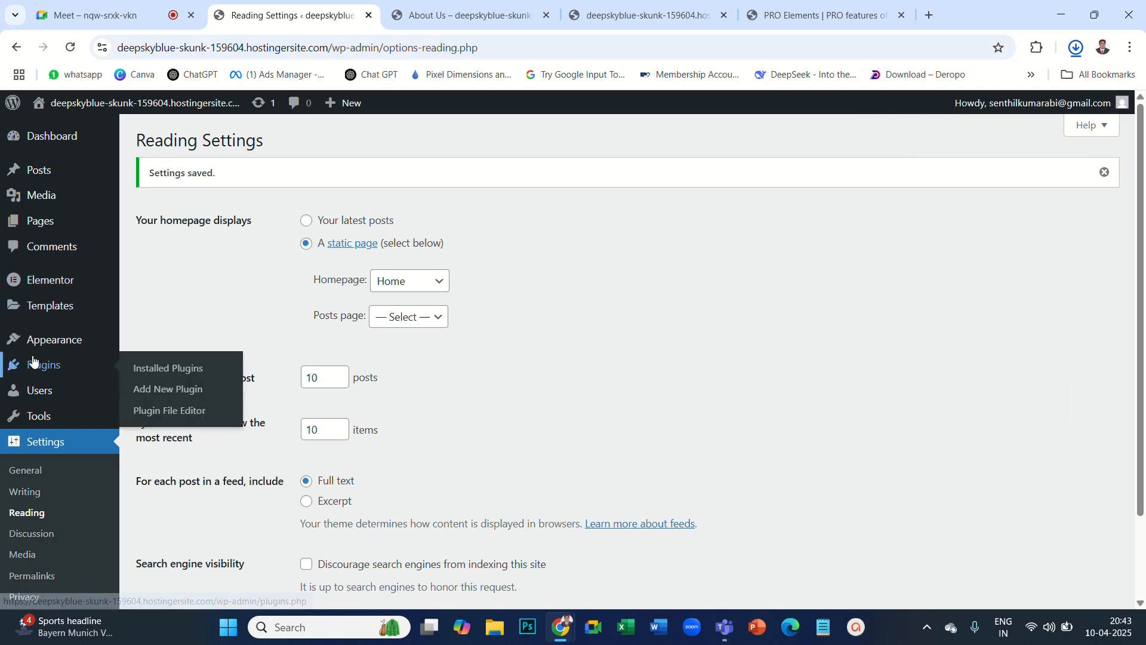
{"action": "mouse_move", "coordinate": [48, 371]}
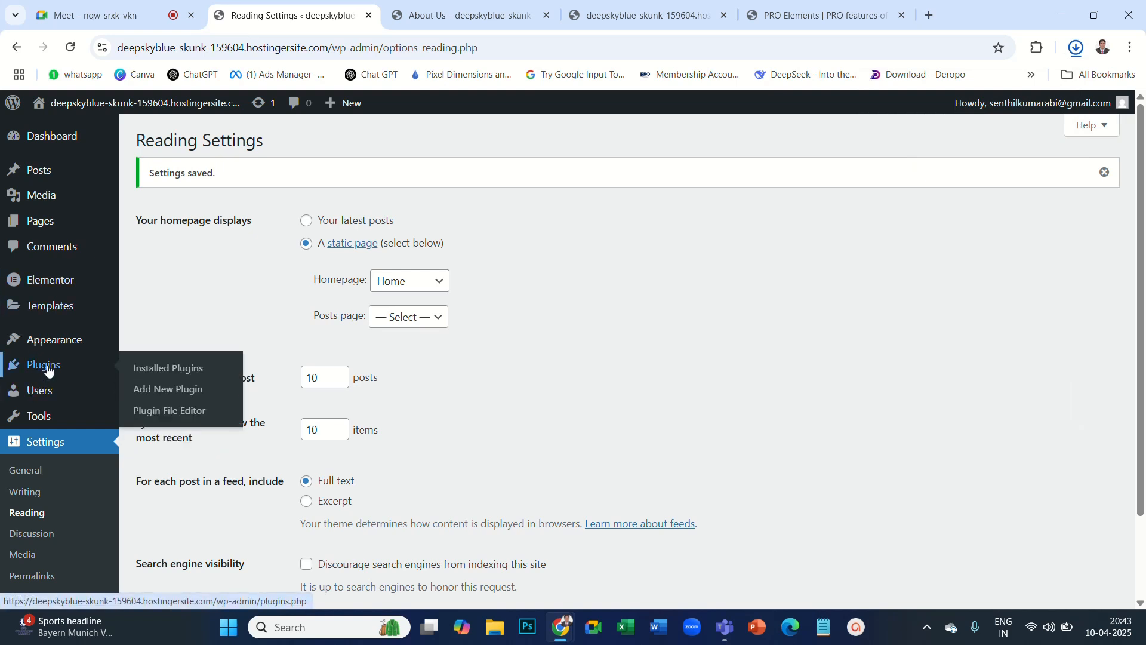
{"action": "left_click", "coordinate": [178, 389]}
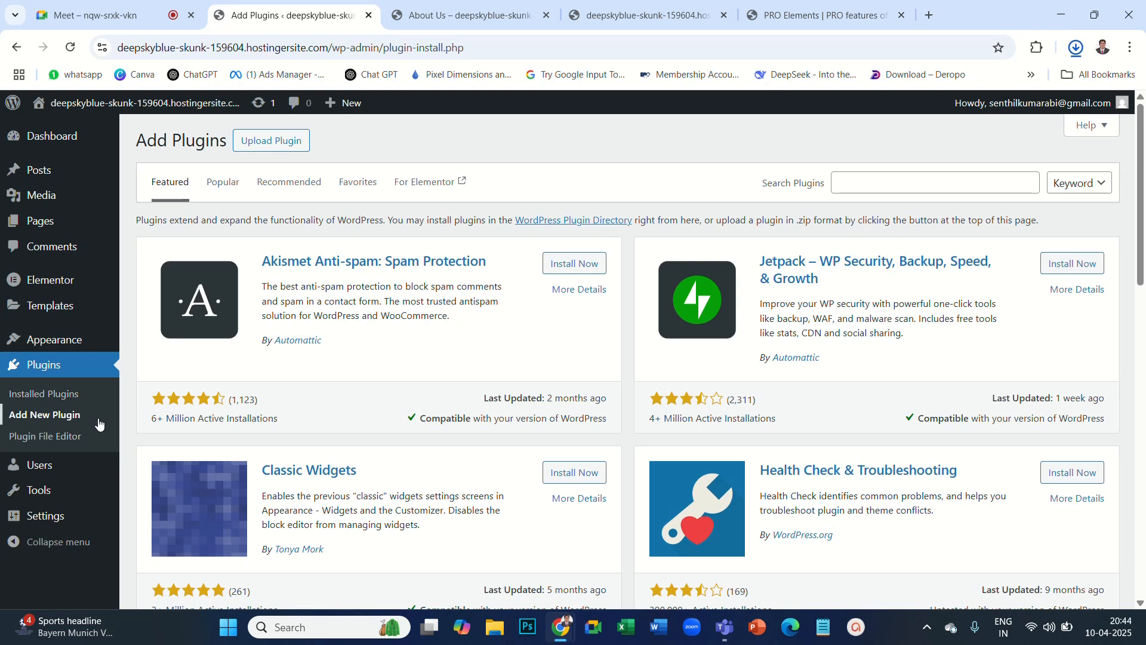
{"action": "left_click", "coordinate": [271, 142]}
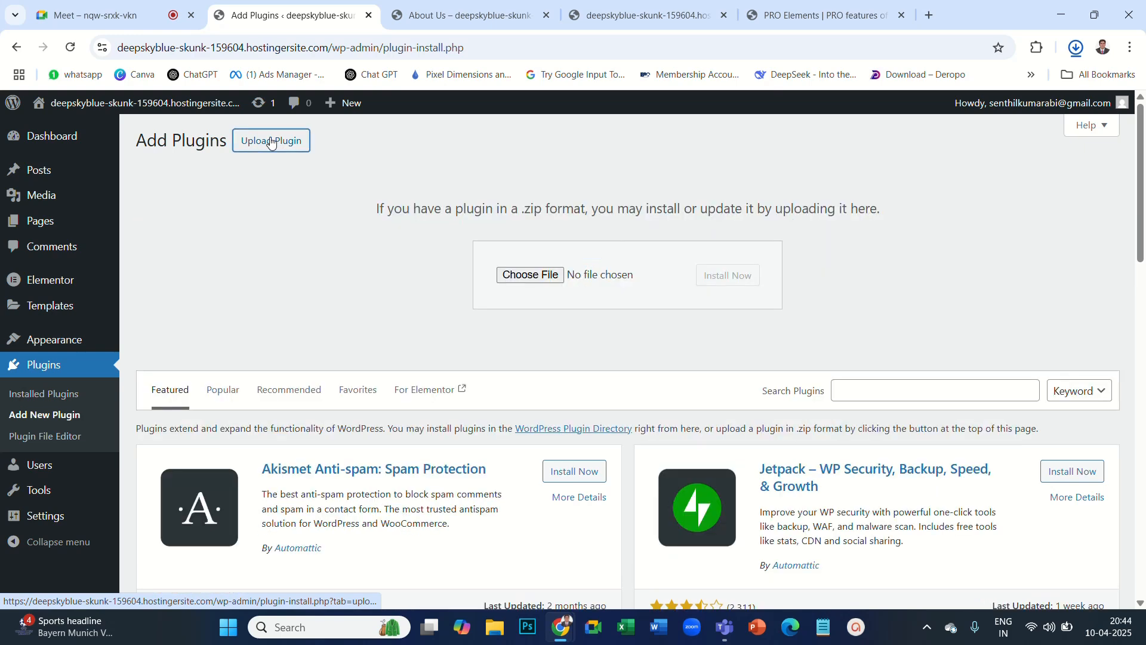
Choose pro-elements.zip from the Downloads folder and try to install it as an uploaded plugin.
{"action": "left_click", "coordinate": [529, 282]}
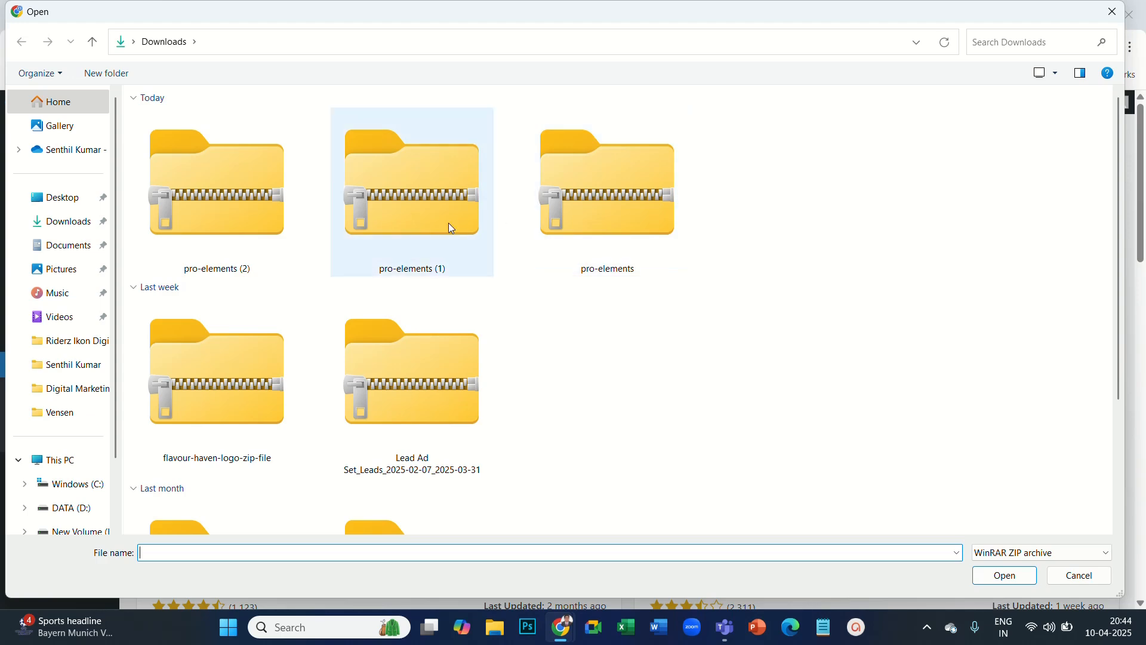
{"action": "left_click", "coordinate": [609, 174]}
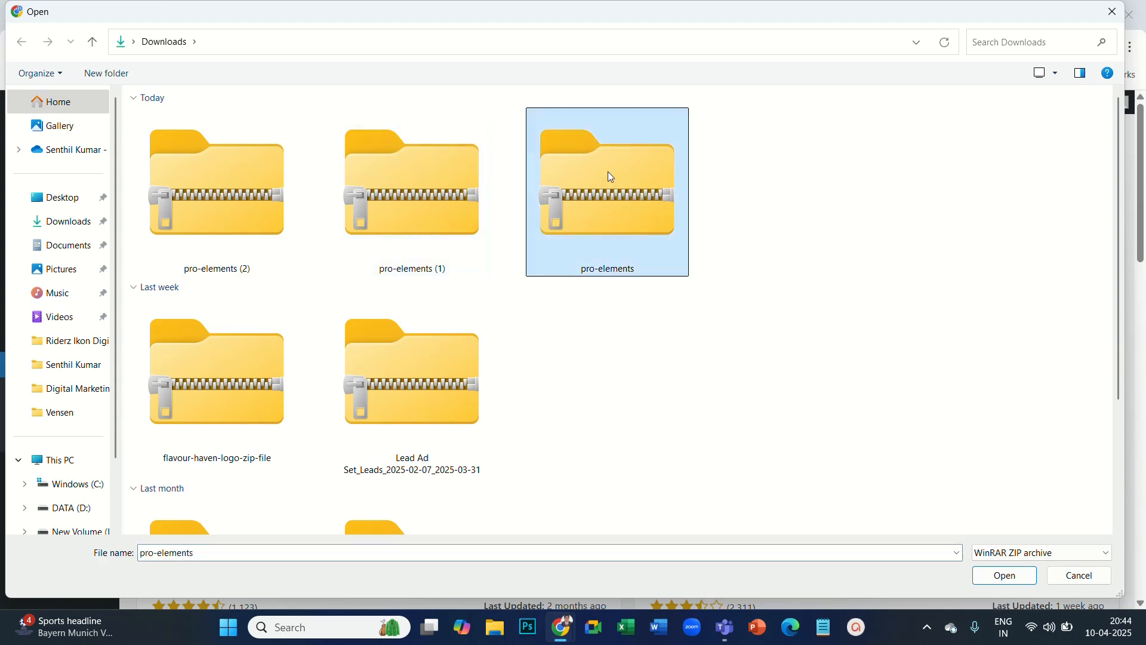
{"action": "left_click", "coordinate": [1000, 576]}
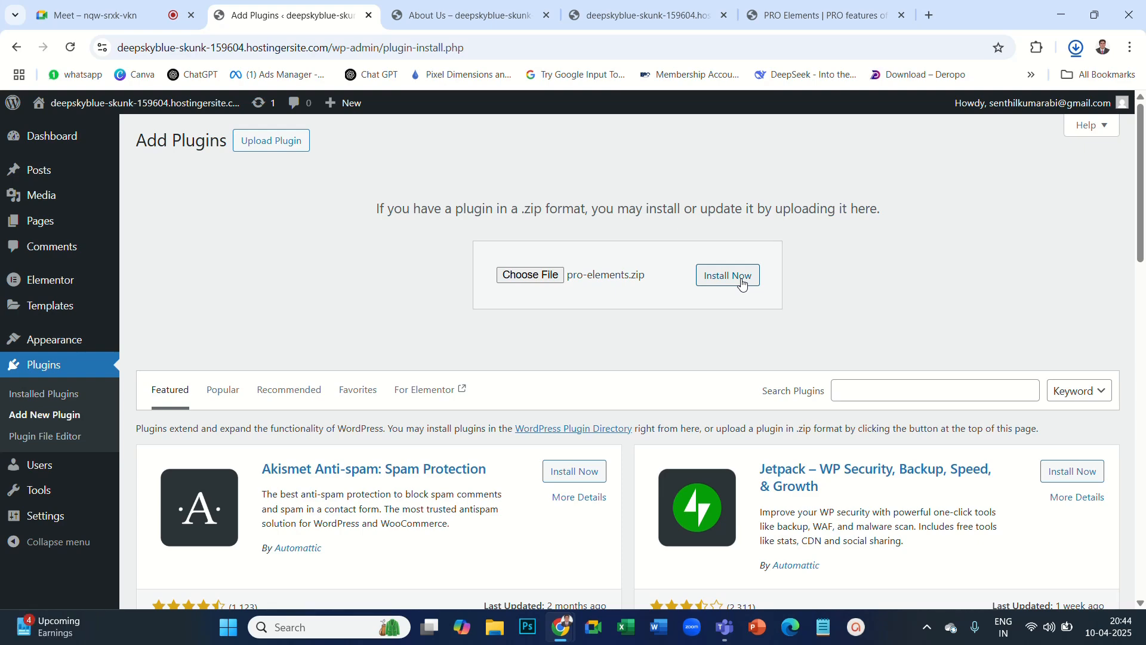
{"action": "scroll", "coordinate": [826, 404], "scroll_direction": "down", "scroll_amount": 3}
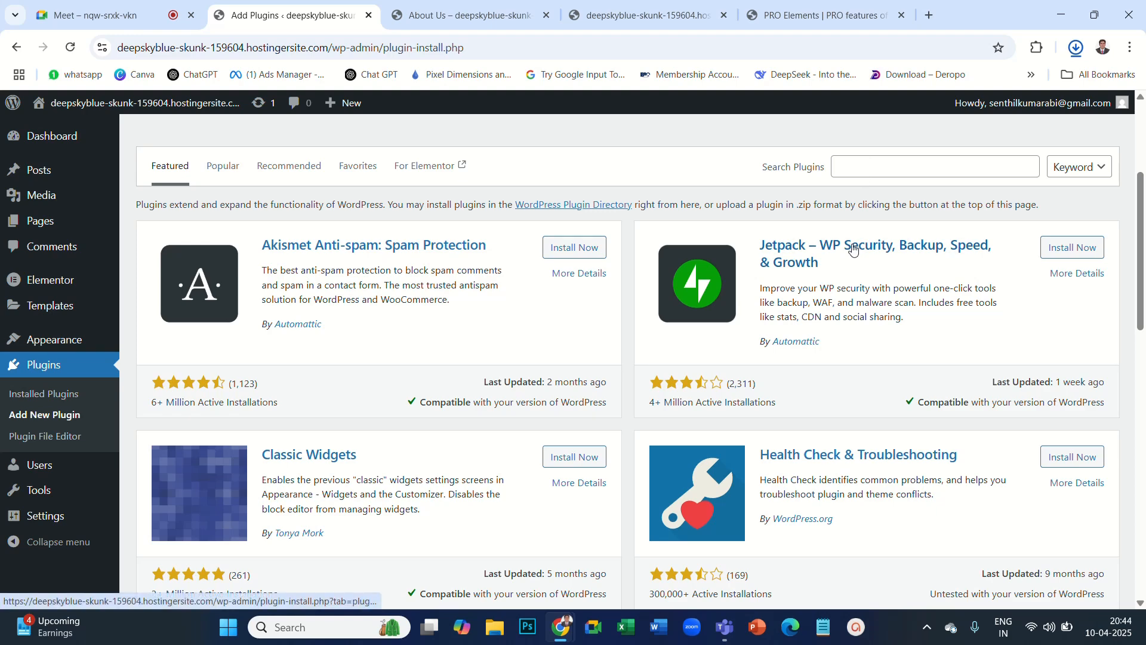
{"action": "scroll", "coordinate": [852, 249], "scroll_direction": "up", "scroll_amount": 3}
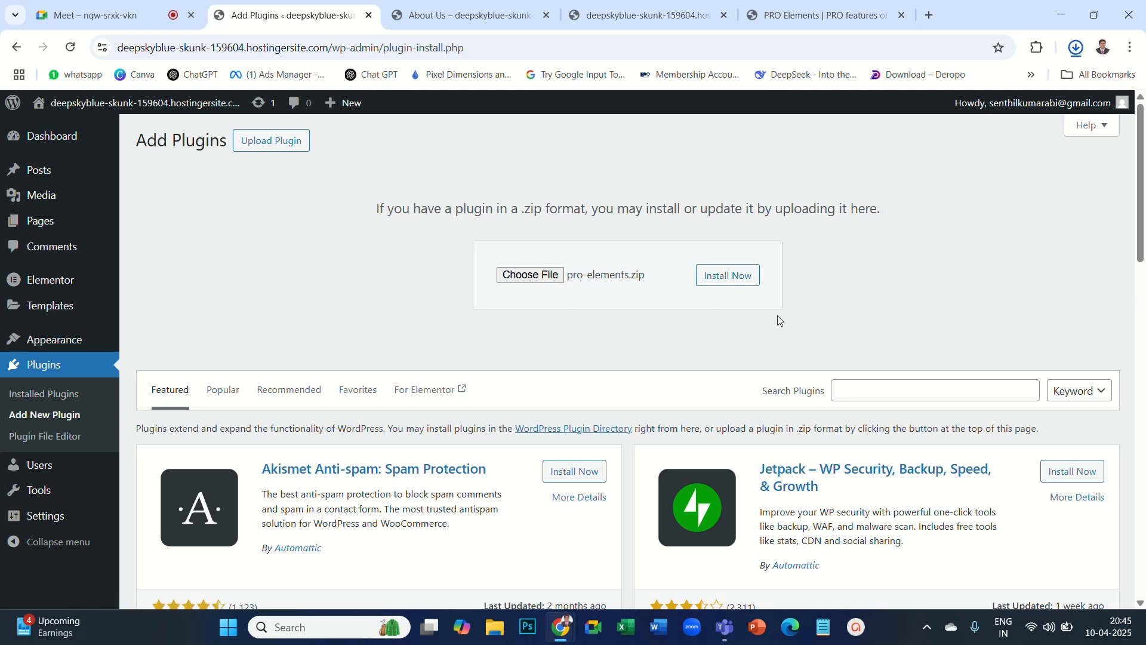
{"action": "left_click", "coordinate": [734, 276]}
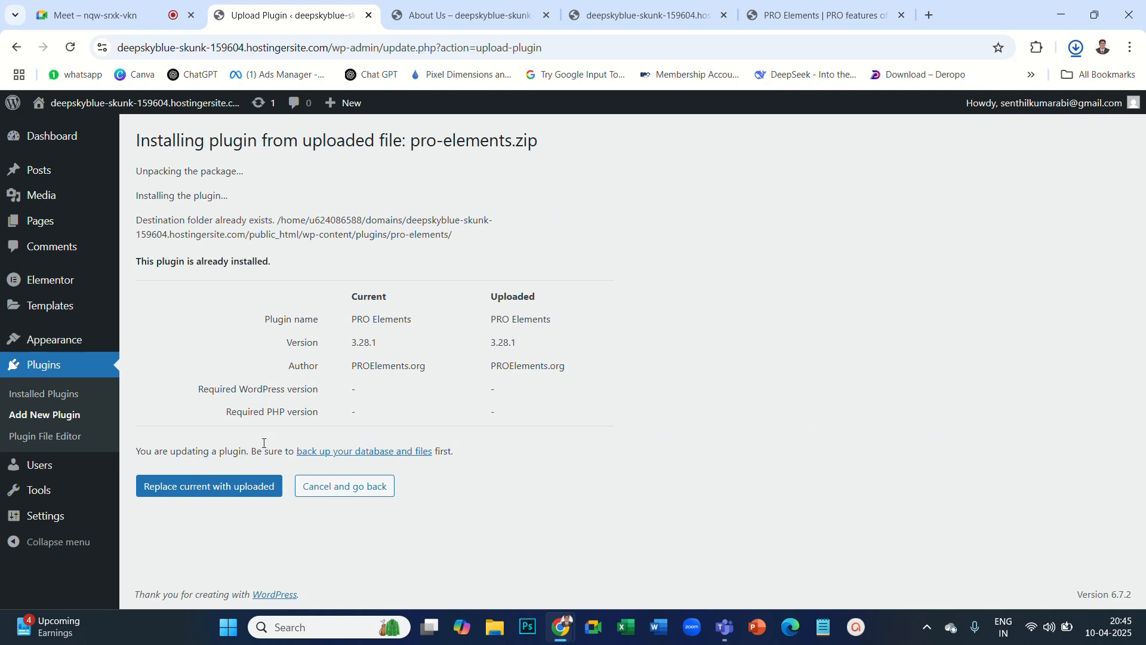
Compare the current and uploaded PRO Elements details, and highlight the Elementor and PRO Elements names in the installed plugins list.
{"action": "left_click_drag", "start_coordinate": [343, 328], "coordinate": [704, 361]}
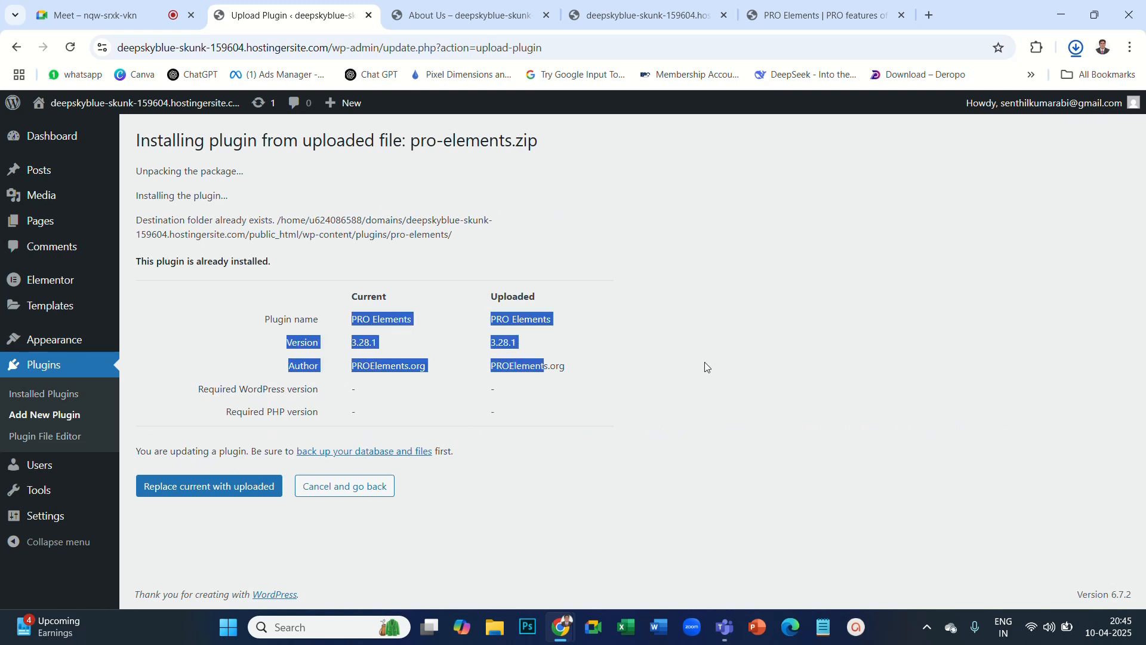
{"action": "left_click", "coordinate": [743, 336]}
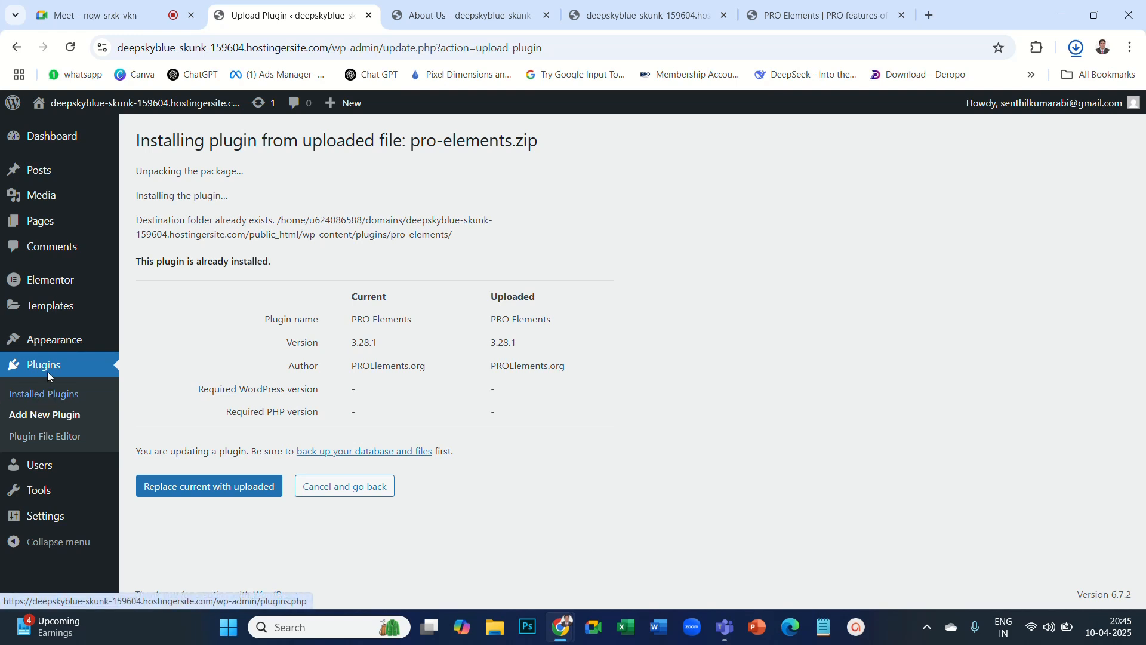
{"action": "left_click", "coordinate": [41, 395]}
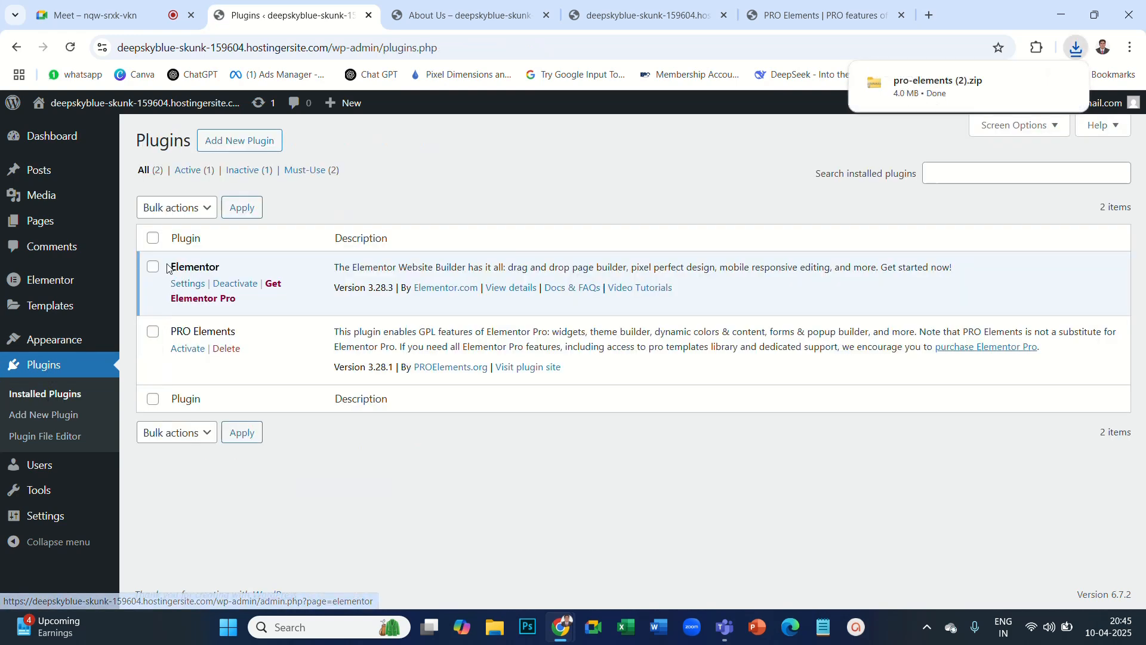
{"action": "left_click_drag", "start_coordinate": [168, 268], "coordinate": [220, 268]}
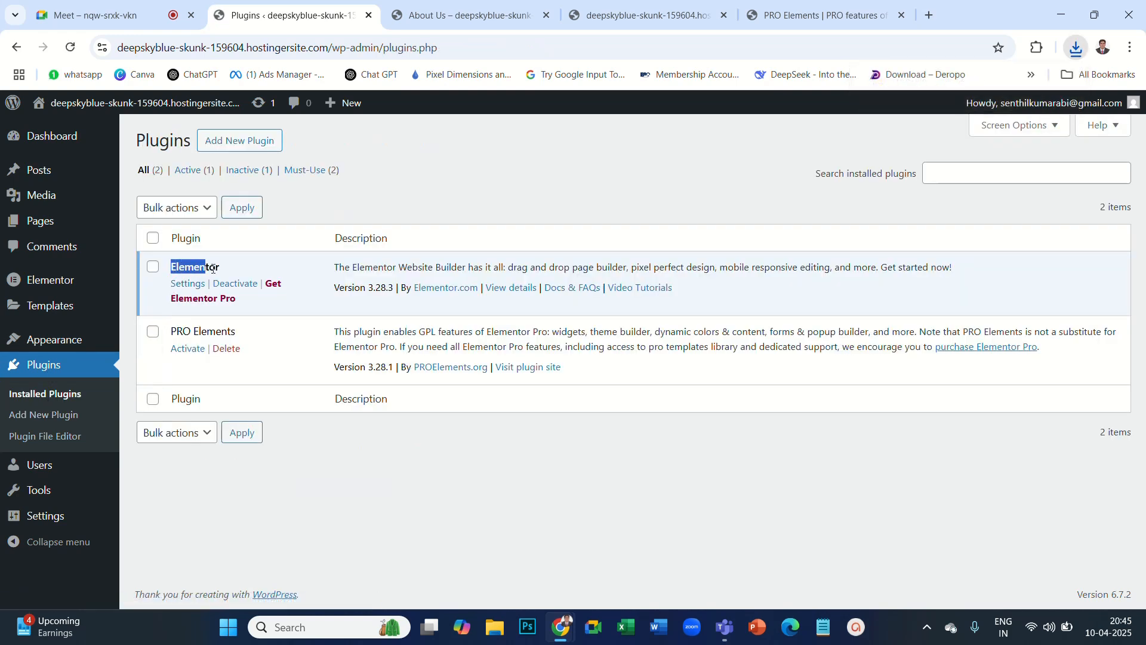
{"action": "left_click", "coordinate": [388, 492]}
{"action": "left_click_drag", "start_coordinate": [237, 332], "coordinate": [173, 335]}
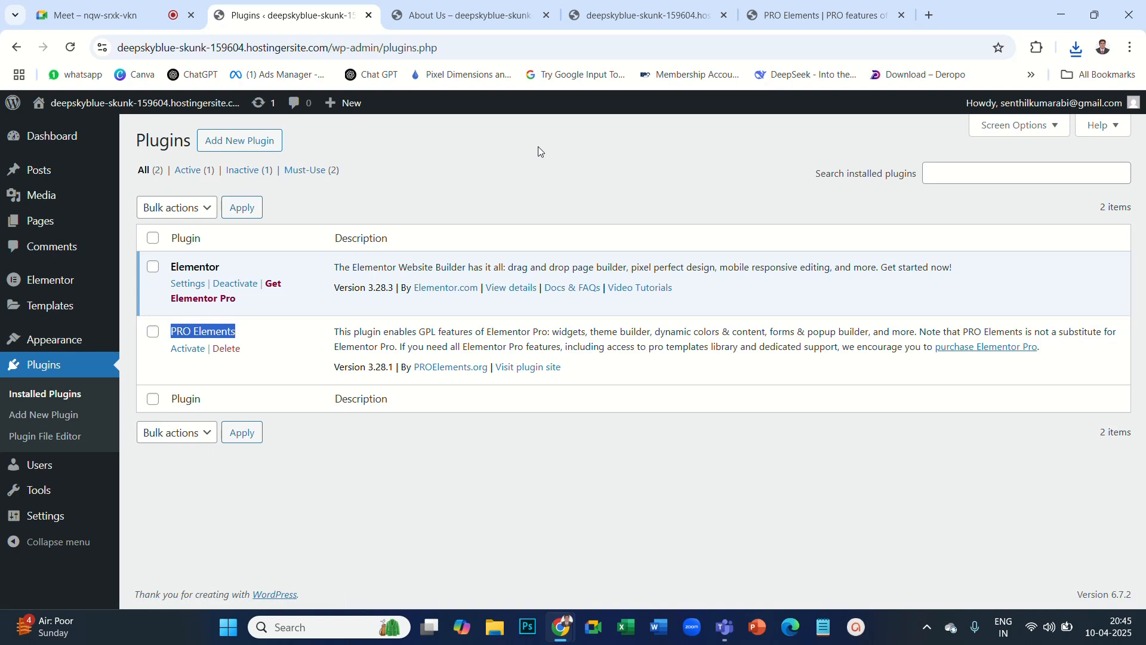
Open the Home page from the list of all pages and launch it in the Elementor editor.
{"action": "mouse_move", "coordinate": [28, 225]}
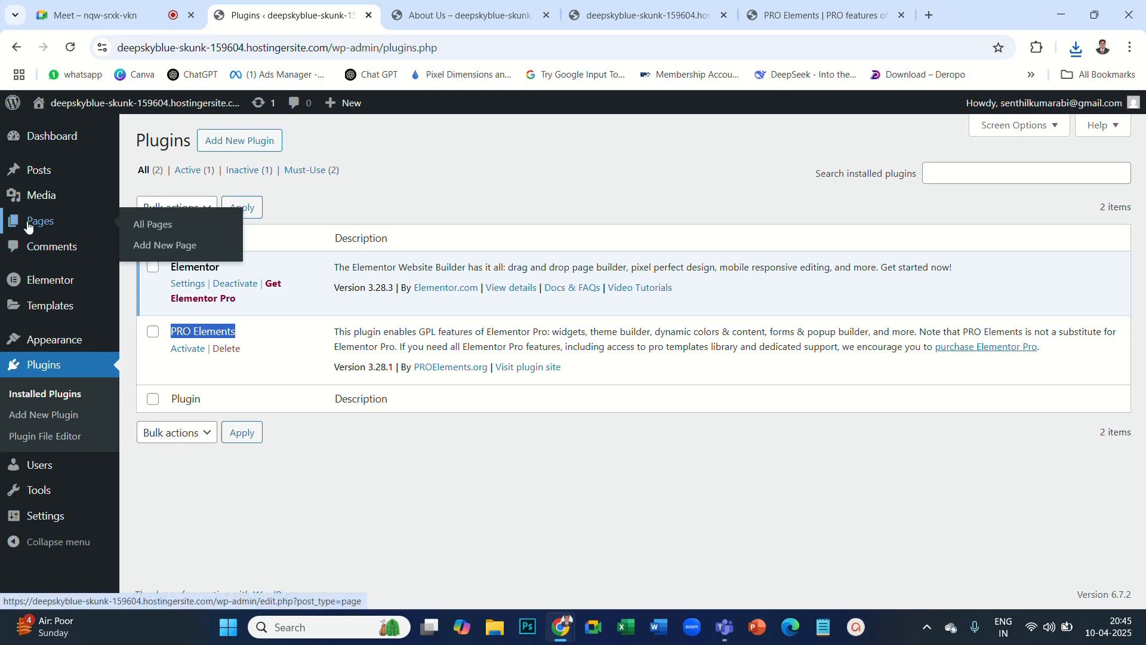
{"action": "left_click", "coordinate": [41, 226]}
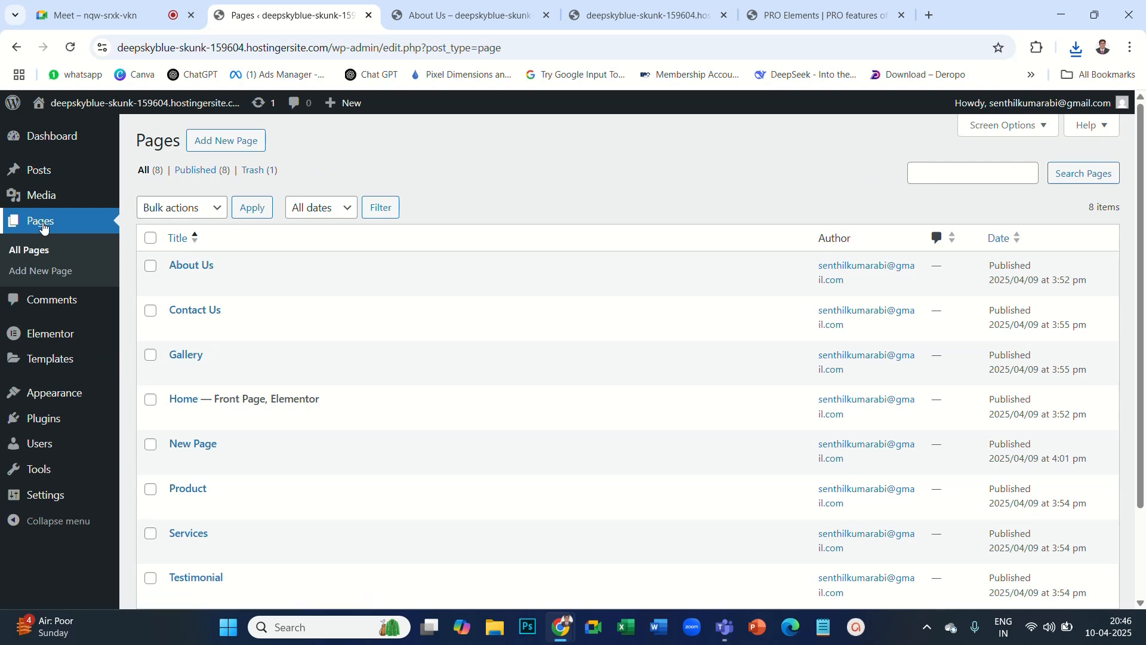
{"action": "scroll", "coordinate": [226, 287], "scroll_direction": "down", "scroll_amount": 2}
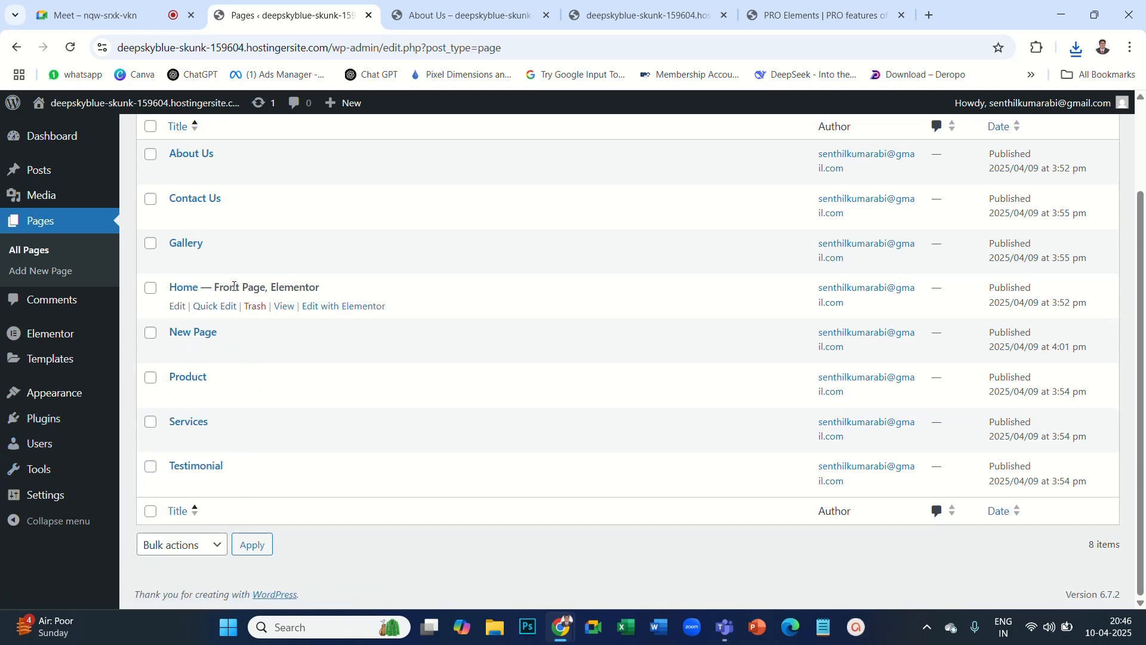
{"action": "left_click", "coordinate": [186, 290]}
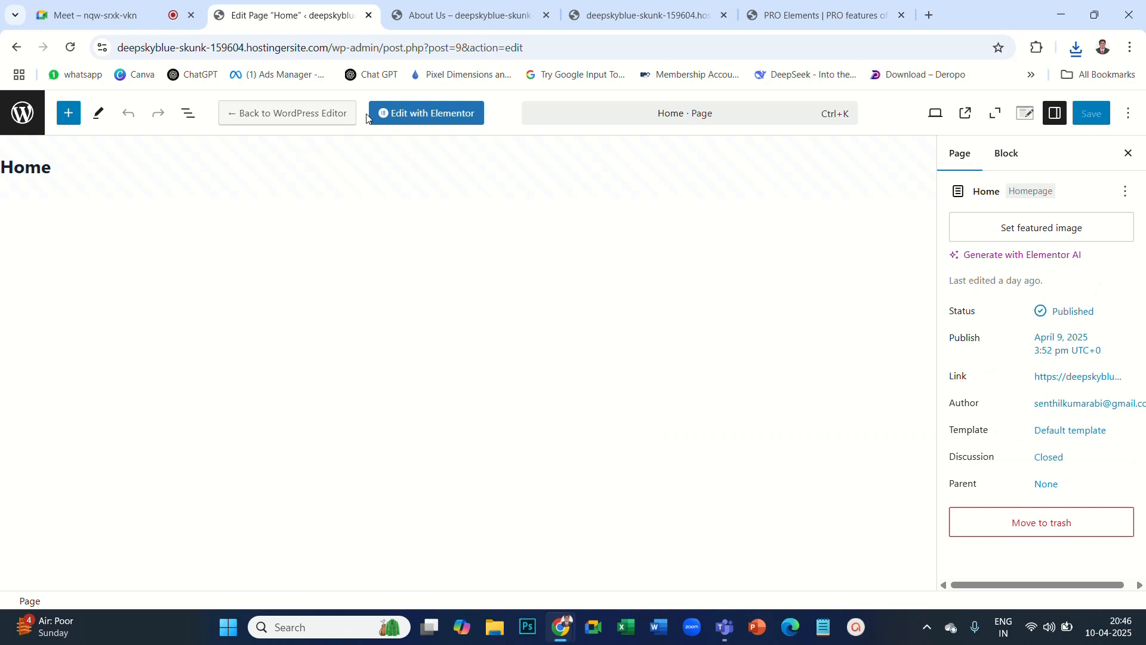
{"action": "left_click", "coordinate": [423, 119]}
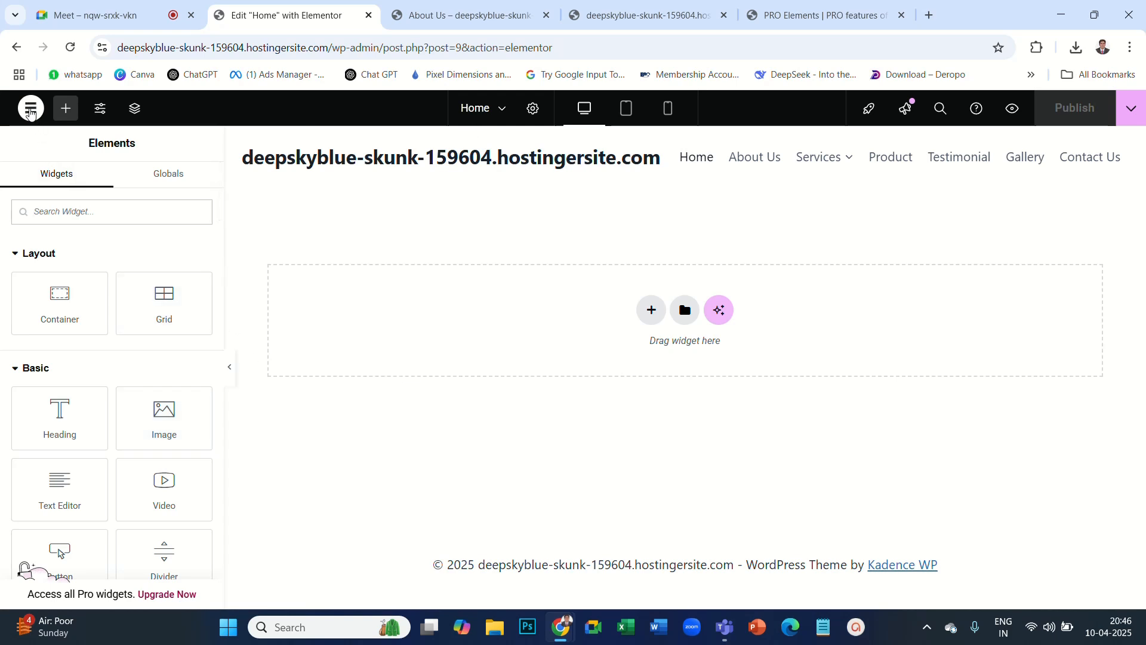
Exit Elementor back to the WordPress pages list and open the About Us page in the Elementor editor.
{"action": "left_click", "coordinate": [30, 110]}
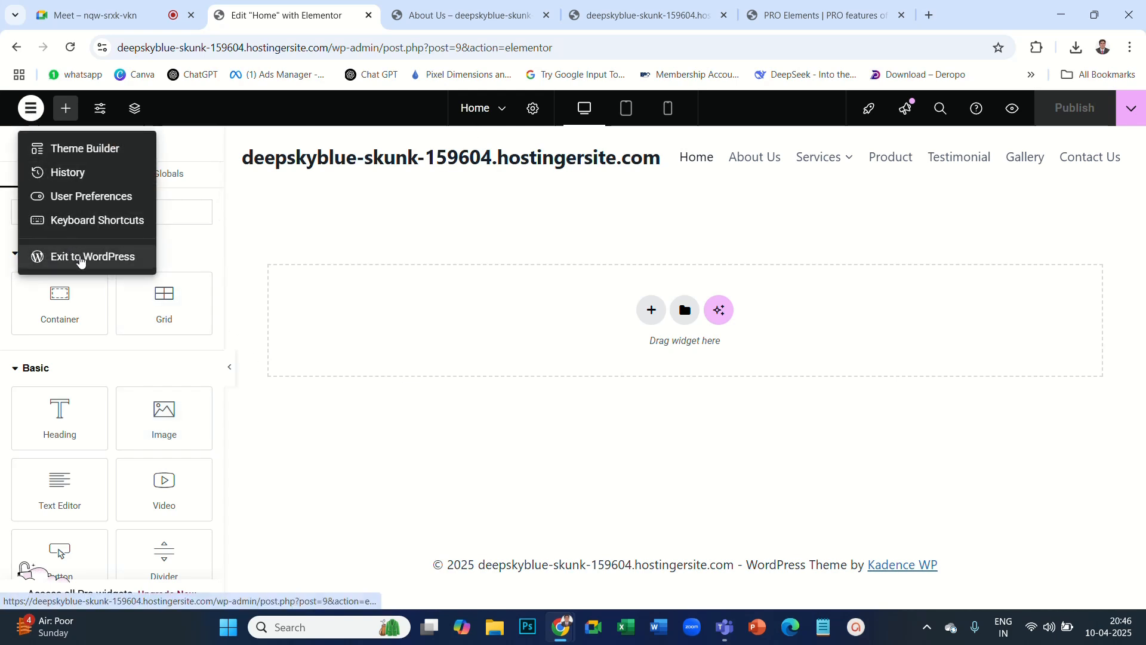
{"action": "left_click", "coordinate": [82, 257]}
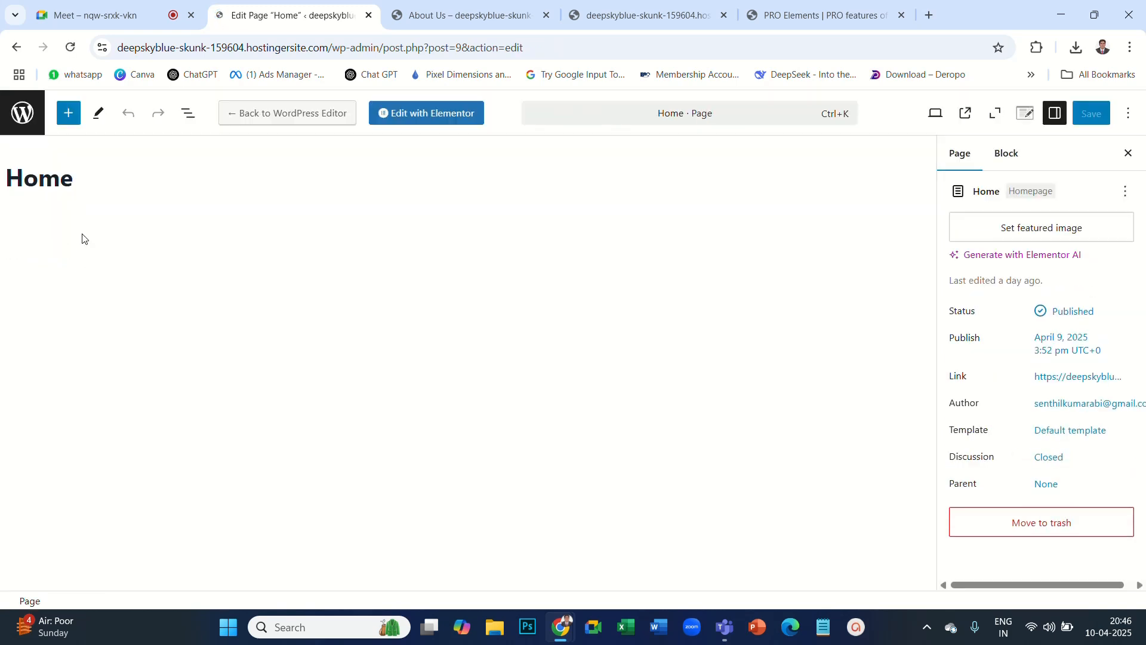
{"action": "left_click", "coordinate": [23, 113]}
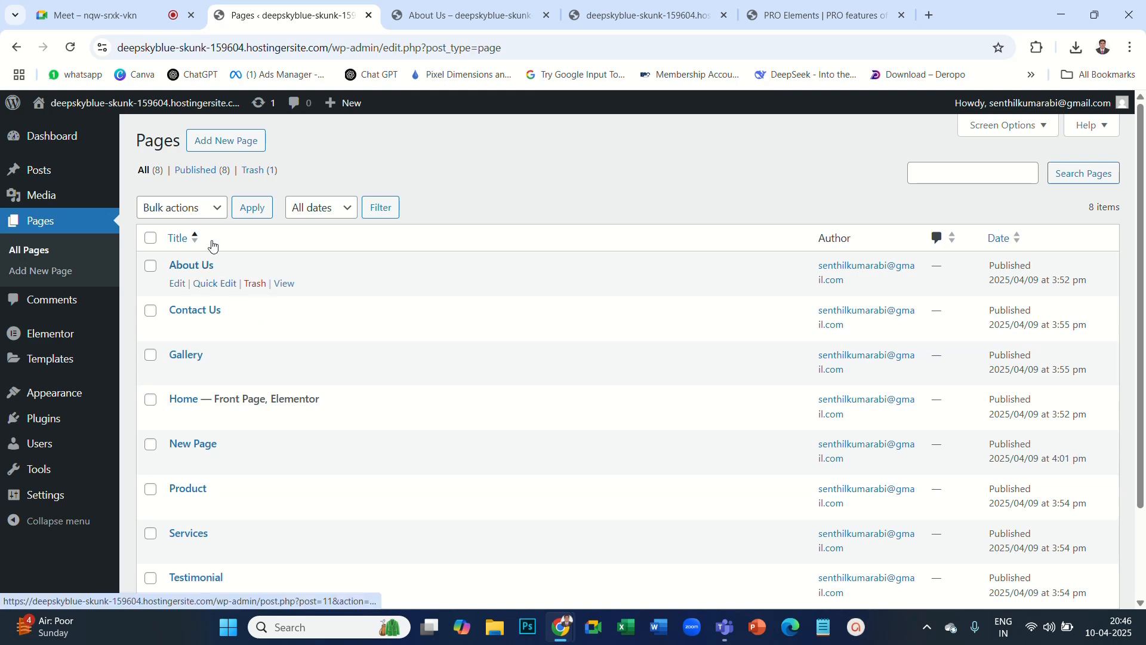
{"action": "left_click", "coordinate": [189, 268]}
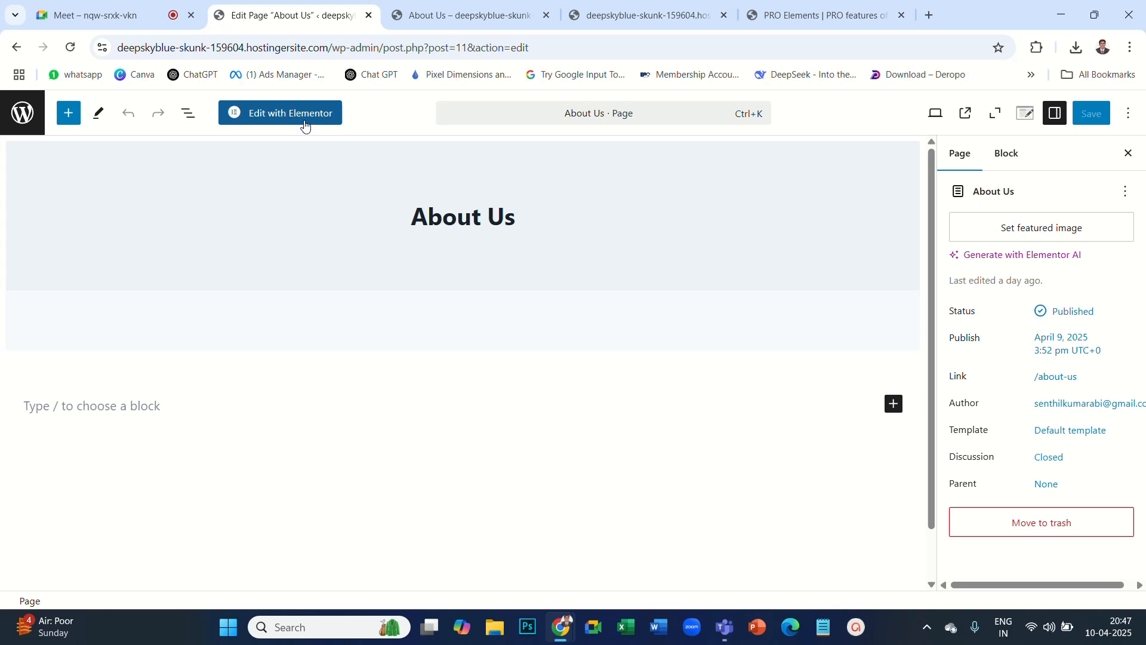
{"action": "left_click", "coordinate": [287, 119]}
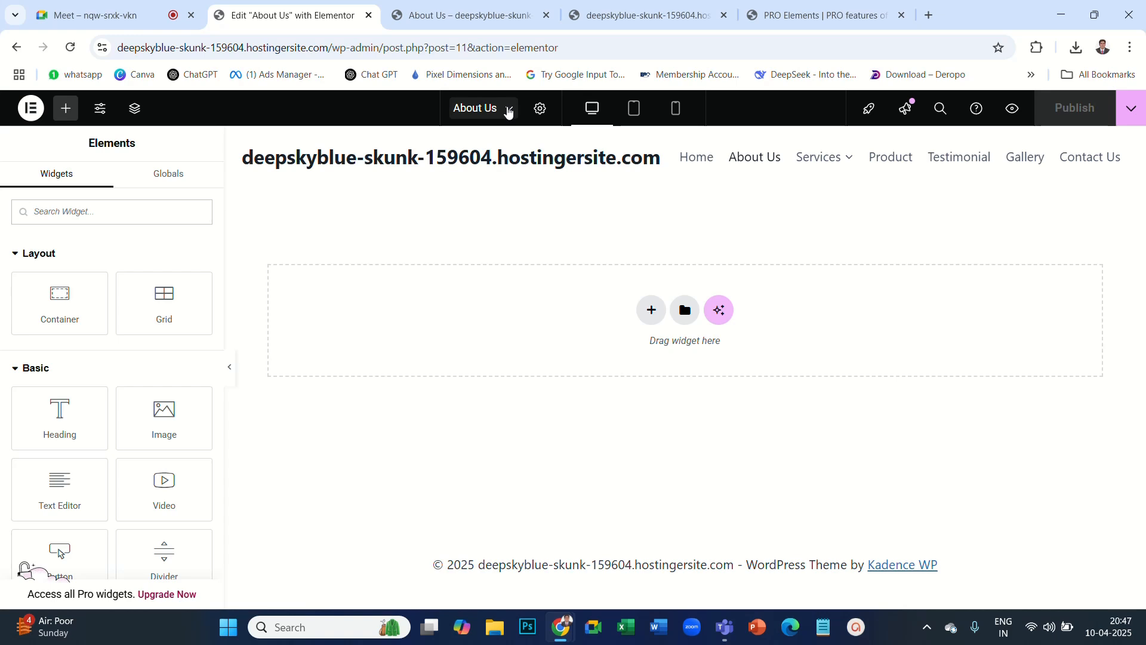
Switch the Elementor editor to the Home page and preview it in the tablet, mobile and desktop views, ending on desktop.
{"action": "left_click", "coordinate": [508, 112]}
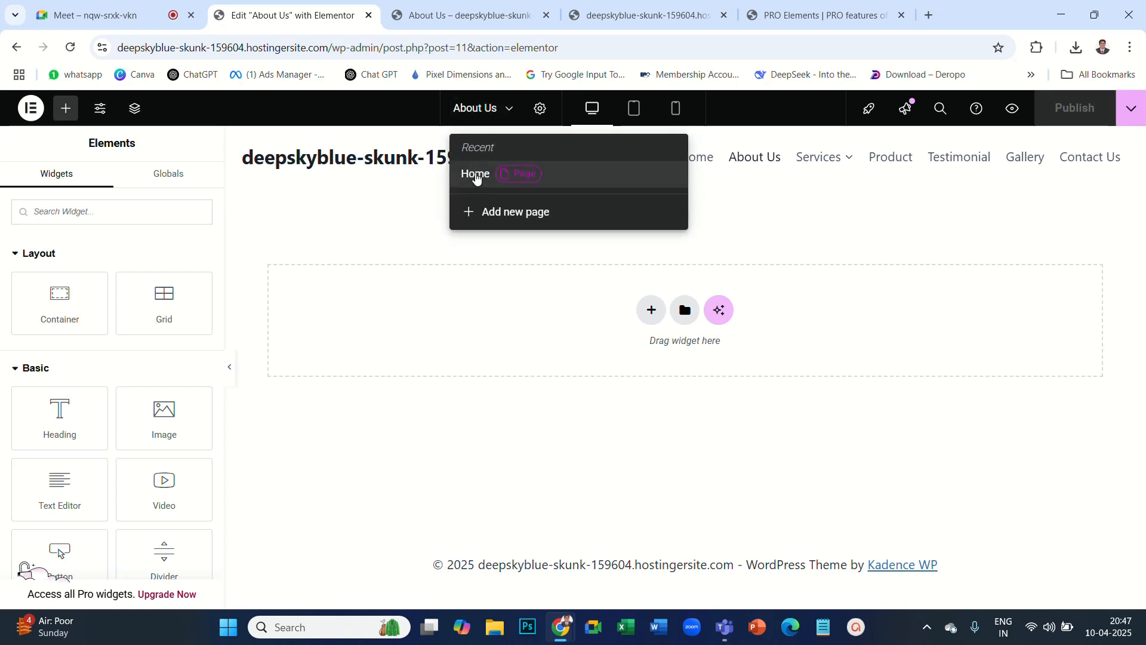
{"action": "left_click", "coordinate": [476, 176]}
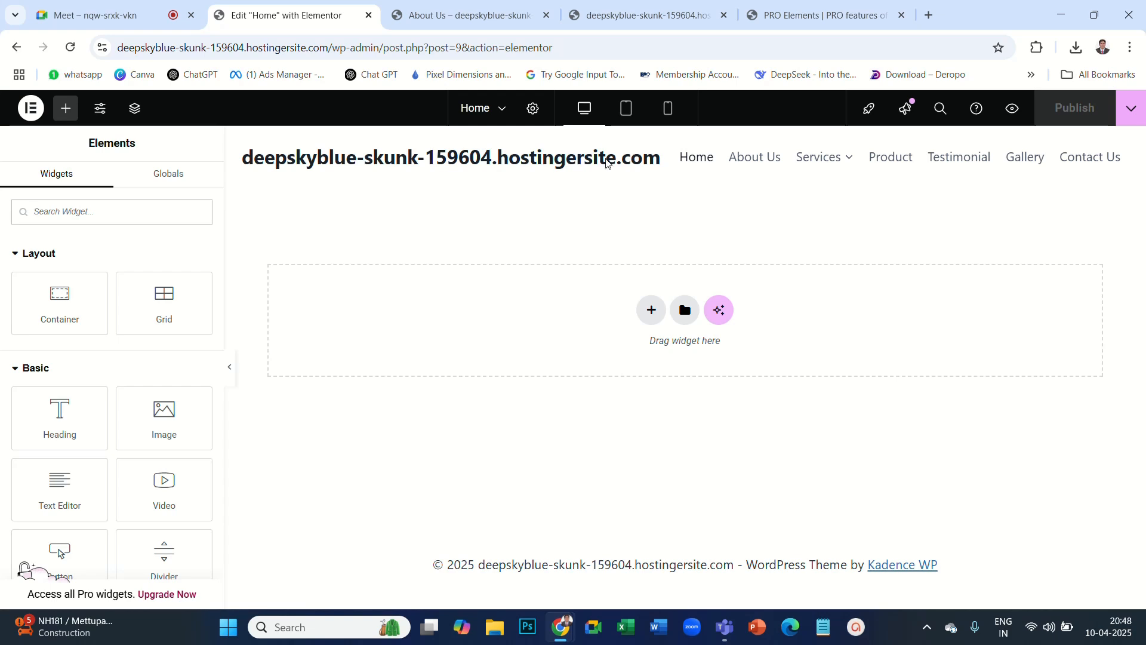
{"action": "left_click", "coordinate": [627, 109]}
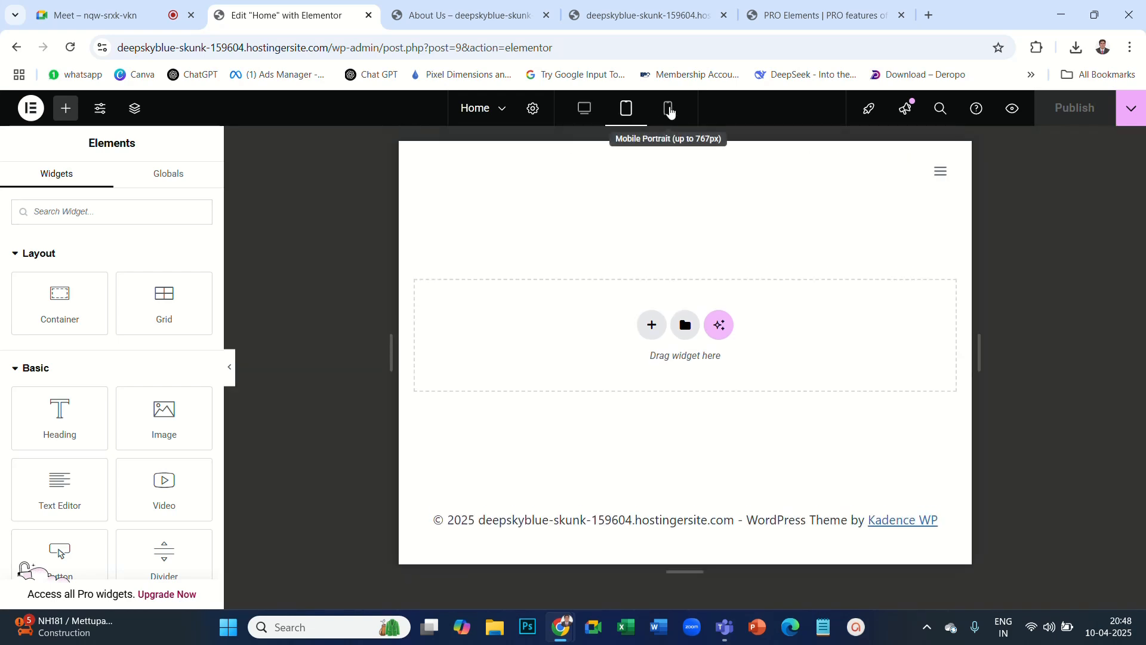
{"action": "left_click", "coordinate": [669, 109]}
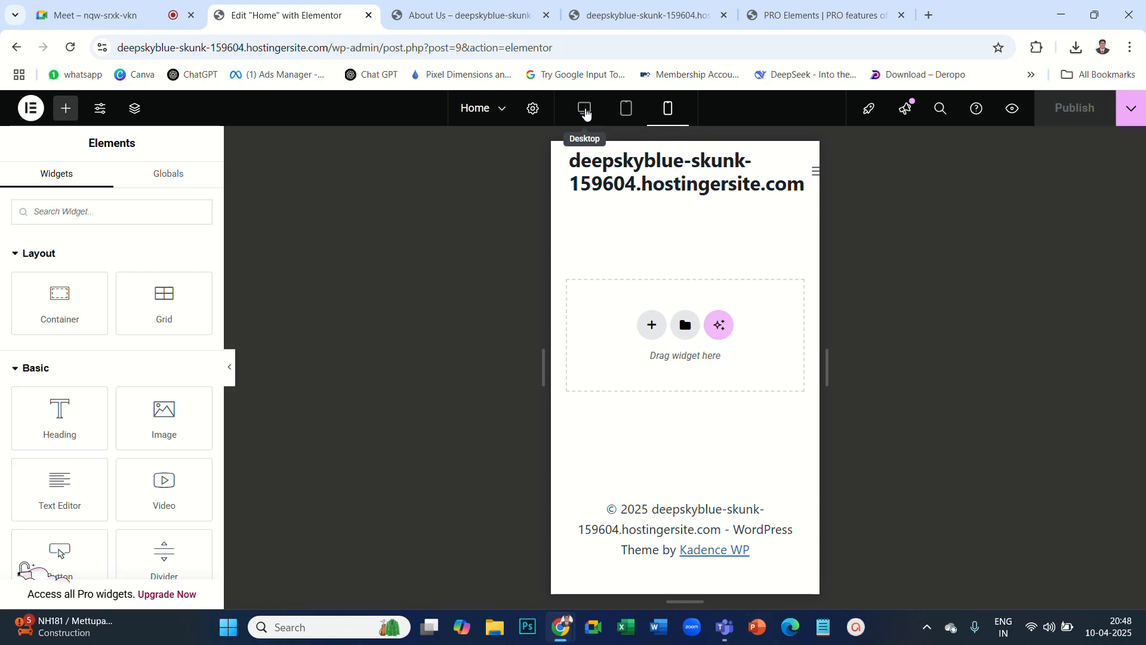
{"action": "left_click", "coordinate": [584, 111]}
{"action": "left_click", "coordinate": [626, 110]}
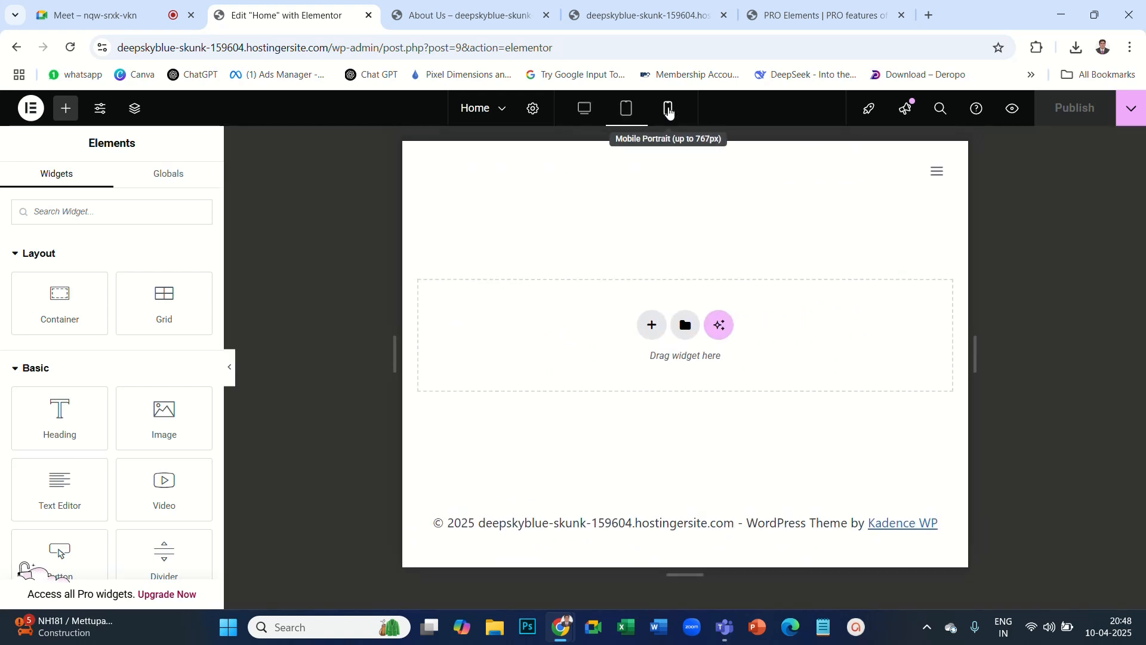
{"action": "left_click", "coordinate": [669, 110]}
{"action": "left_click", "coordinate": [584, 110]}
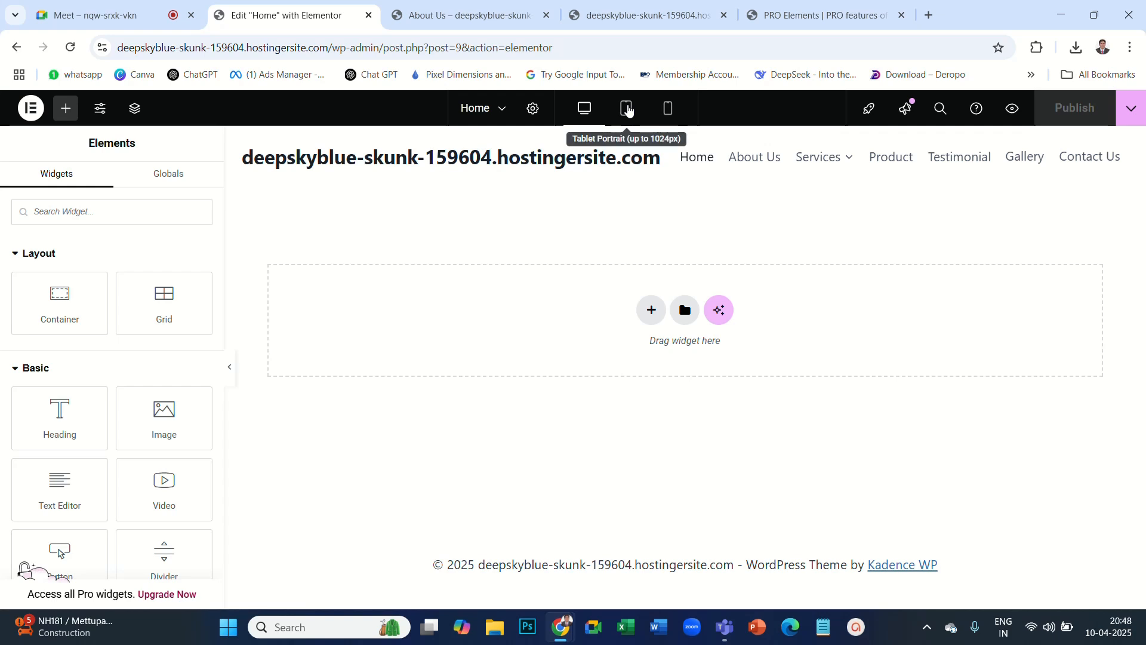
{"action": "left_click", "coordinate": [626, 109]}
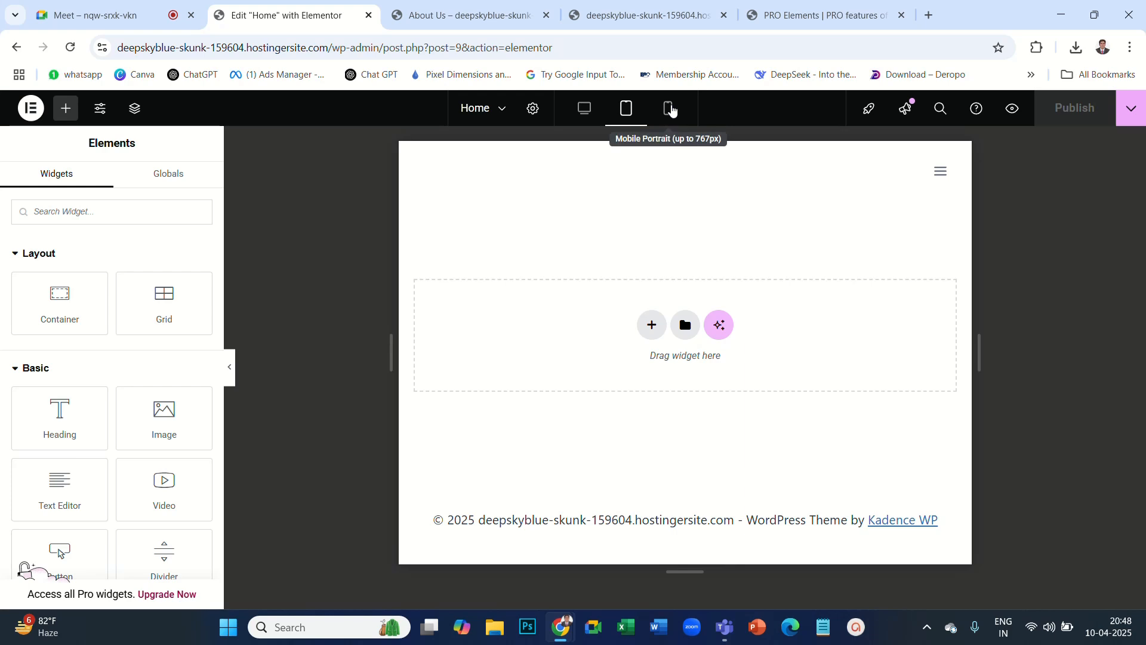
{"action": "left_click", "coordinate": [669, 108]}
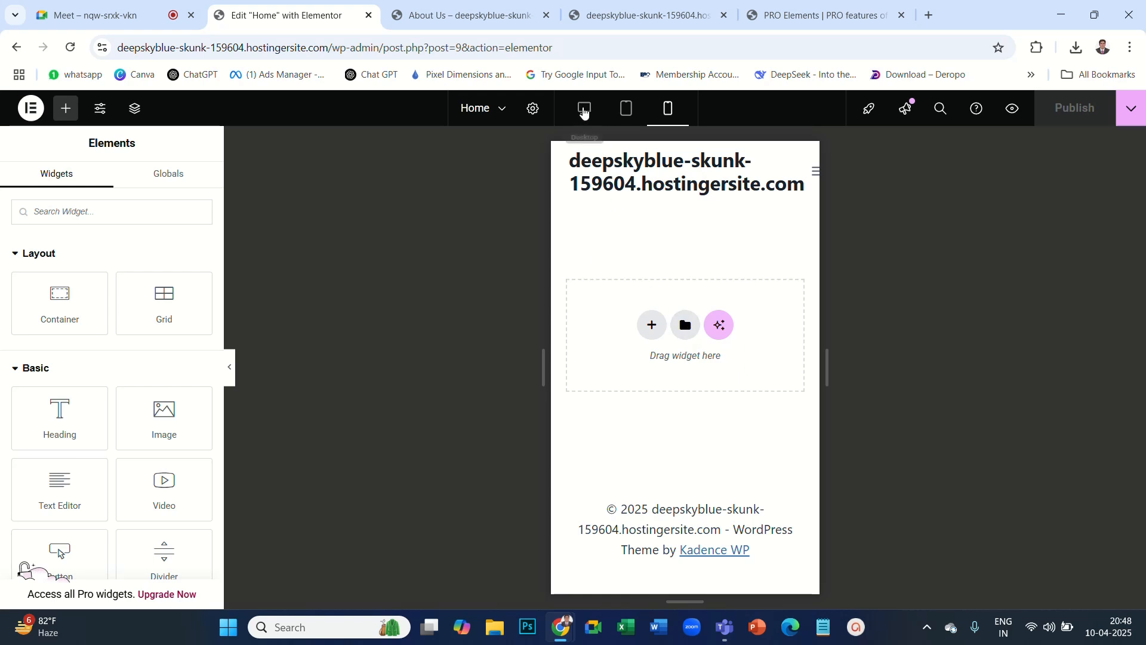
{"action": "left_click", "coordinate": [584, 110]}
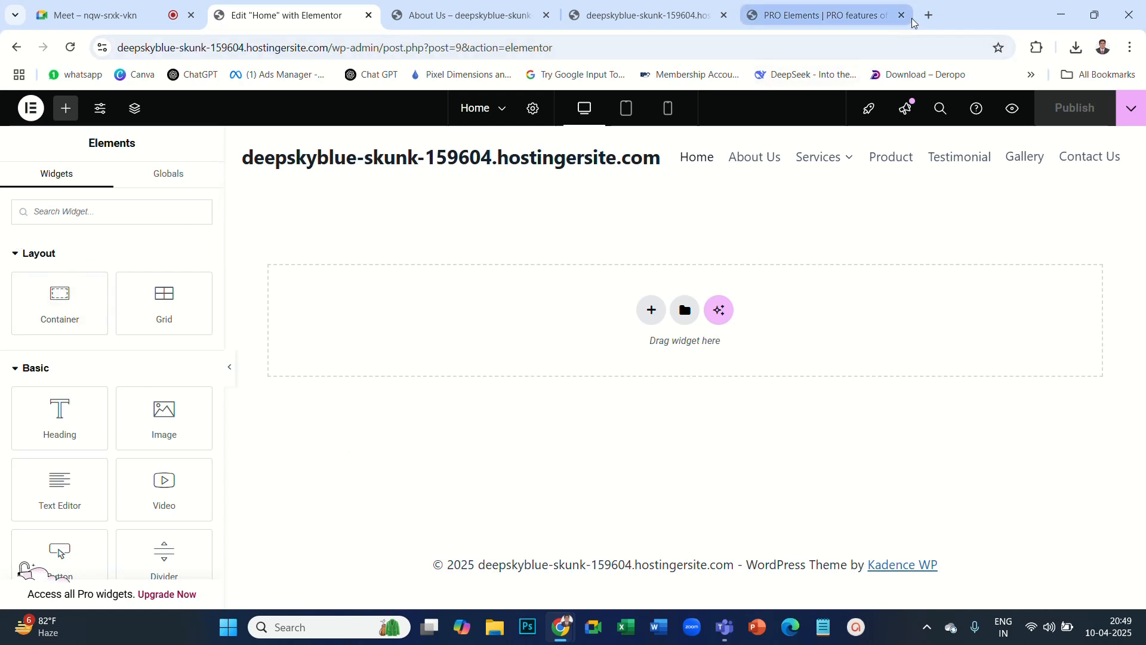
Open vensen.in in a new browser tab and highlight the site's header from the logo to Contact Us.
{"action": "left_click", "coordinate": [929, 17]}
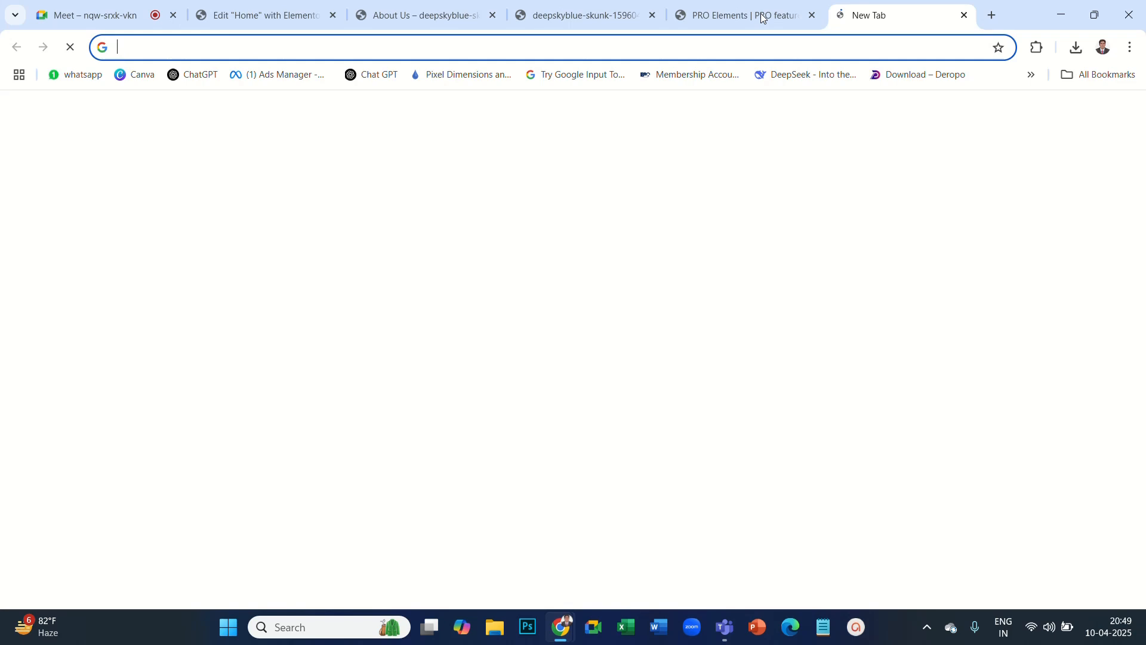
{"action": "left_click", "coordinate": [652, 50]}
{"action": "type", "text": "ve"}
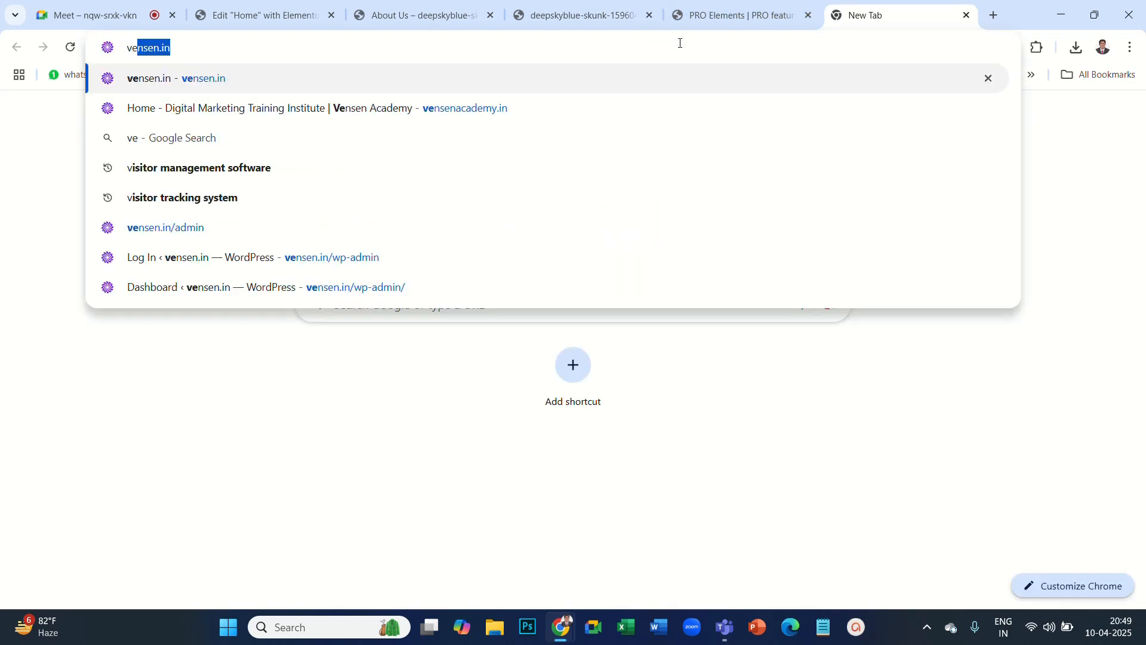
{"action": "key", "text": "Return"}
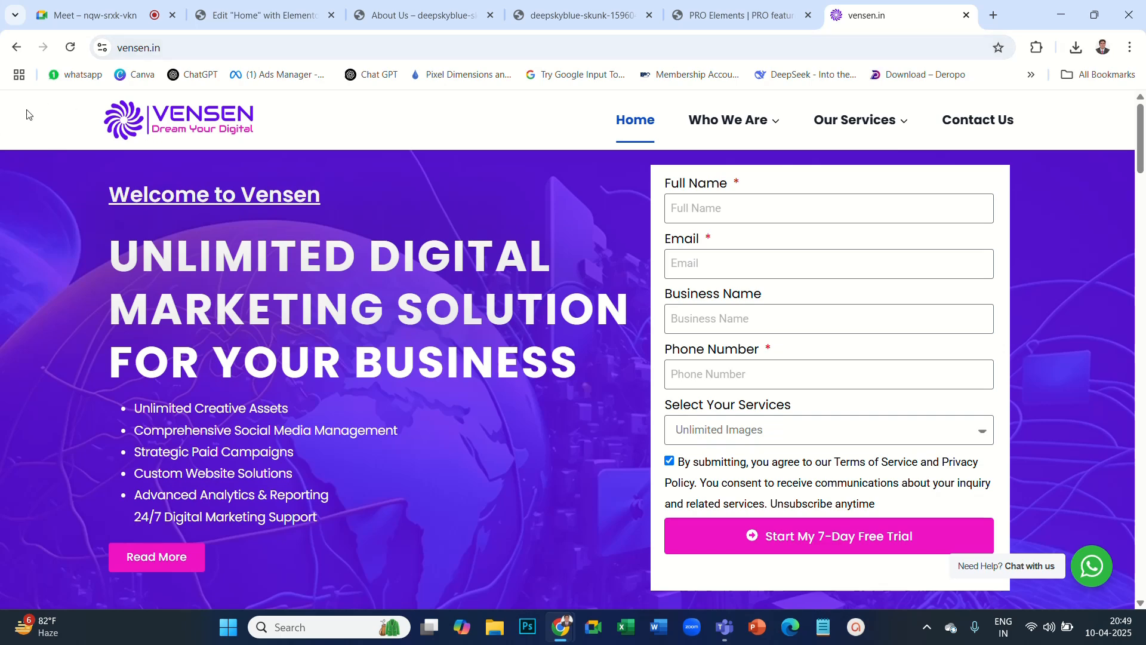
{"action": "left_click_drag", "start_coordinate": [106, 132], "coordinate": [1095, 143]}
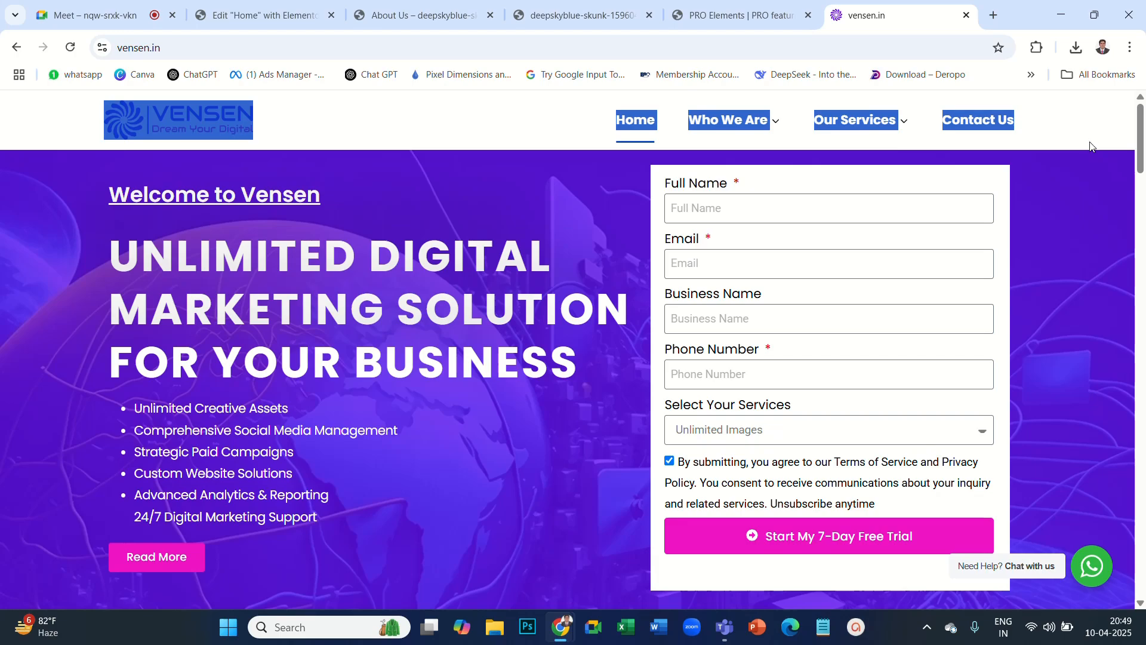
Examine the vensen.in homepage from header to footer, highlighting the whole footer, and return to the header.
{"action": "scroll", "coordinate": [378, 367], "scroll_direction": "down", "scroll_amount": 15}
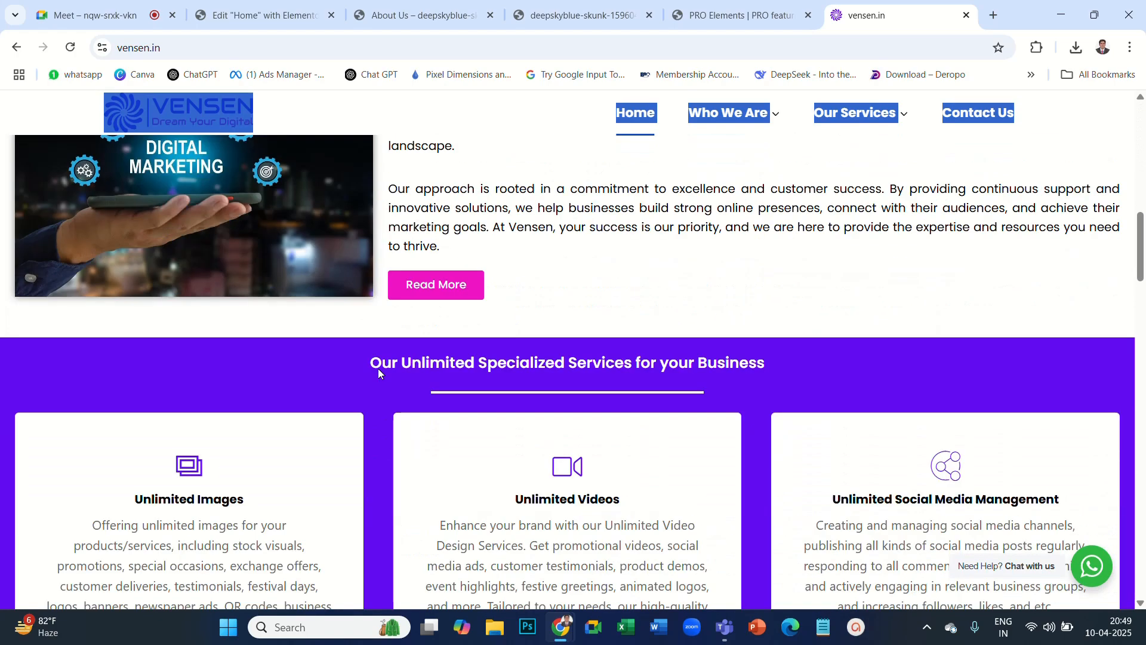
{"action": "scroll", "coordinate": [395, 385], "scroll_direction": "down", "scroll_amount": 15}
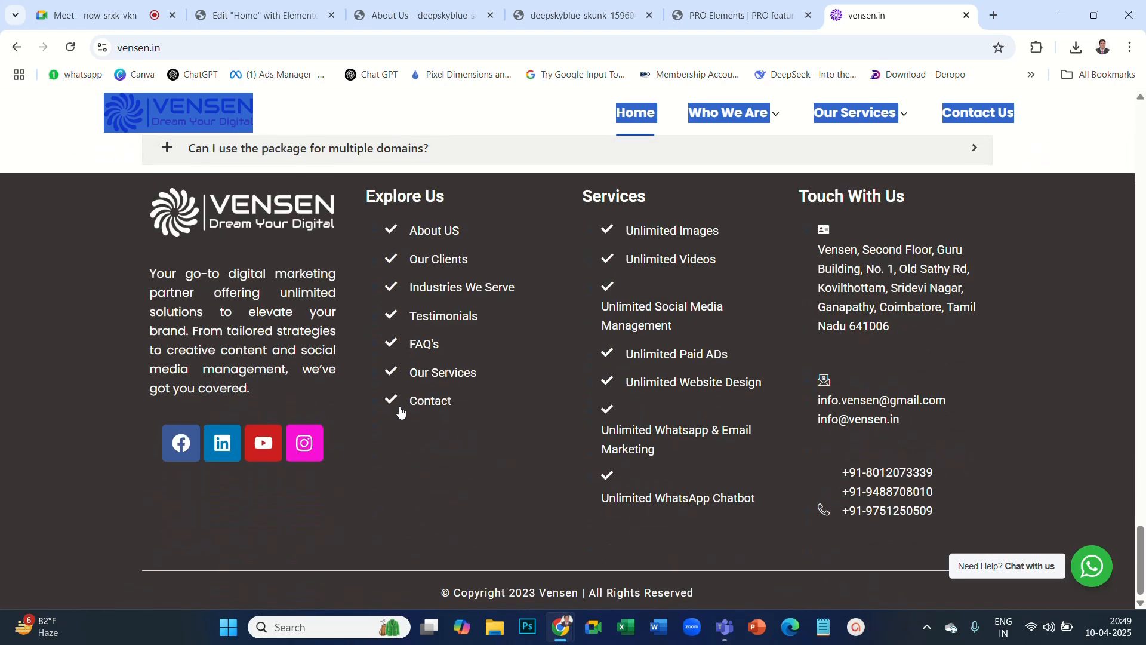
{"action": "left_click_drag", "start_coordinate": [144, 181], "coordinate": [1115, 597]}
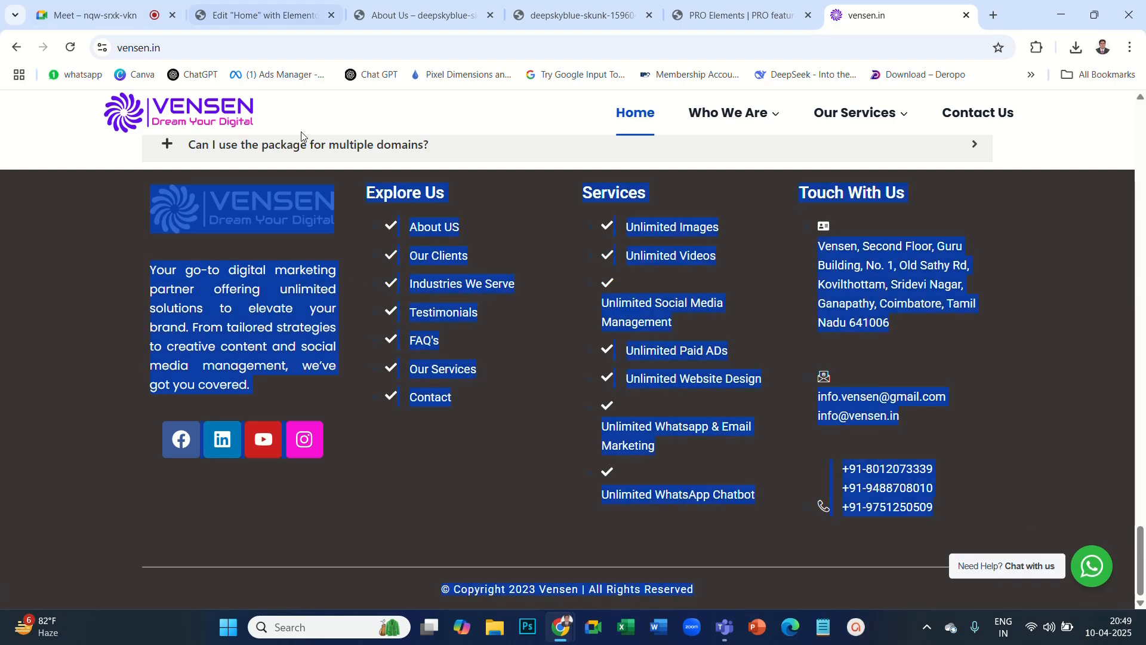
{"action": "scroll", "coordinate": [340, 131], "scroll_direction": "up", "scroll_amount": 15}
{"action": "scroll", "coordinate": [345, 132], "scroll_direction": "up", "scroll_amount": 10}
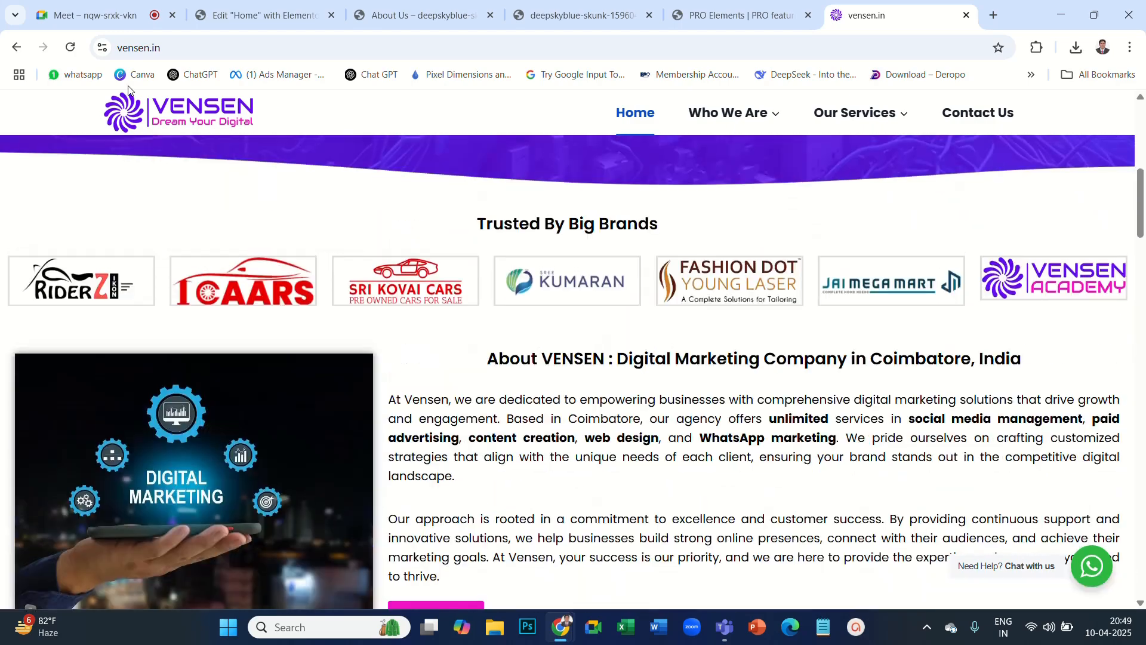
{"action": "scroll", "coordinate": [382, 269], "scroll_direction": "down", "scroll_amount": 20}
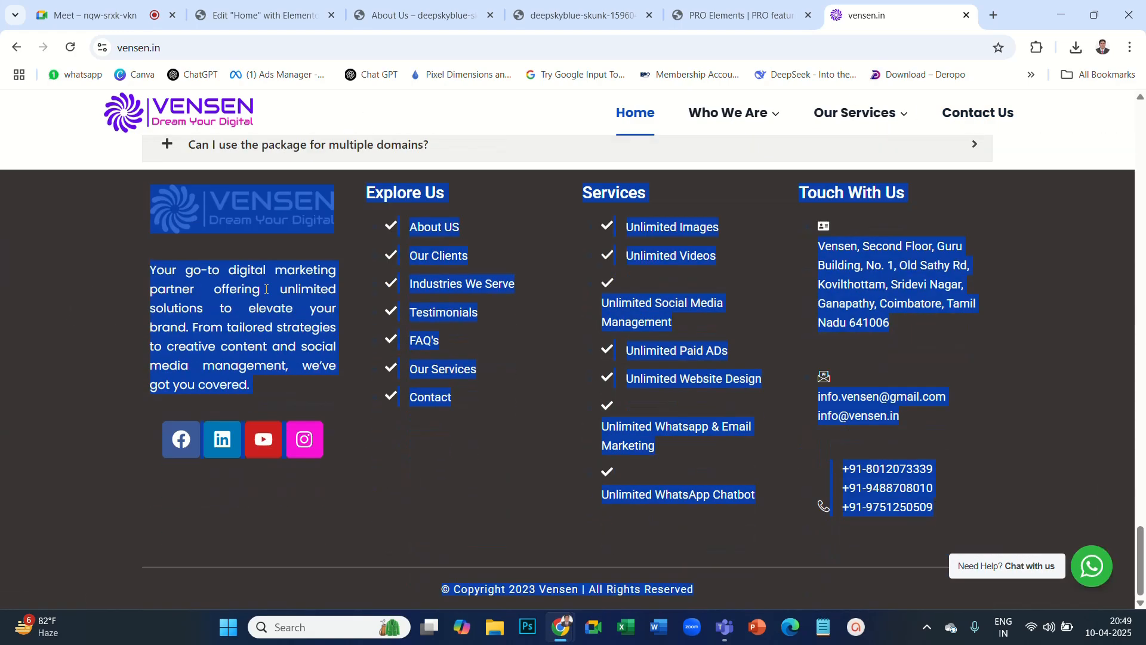
{"action": "scroll", "coordinate": [270, 263], "scroll_direction": "up", "scroll_amount": 15}
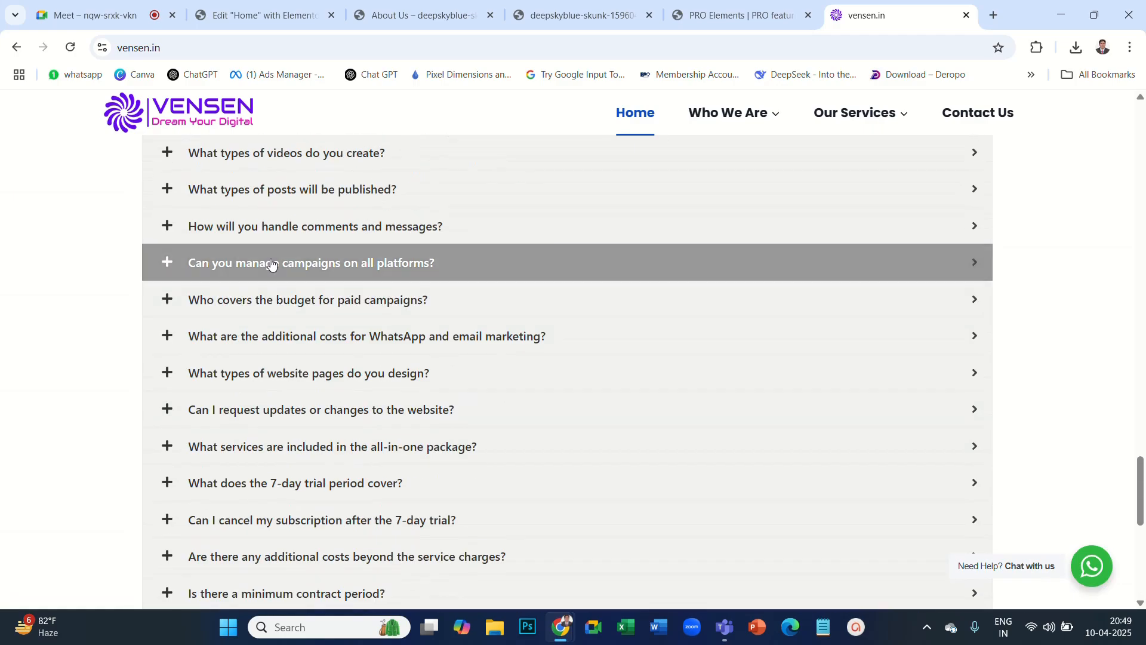
{"action": "scroll", "coordinate": [279, 256], "scroll_direction": "up", "scroll_amount": 10}
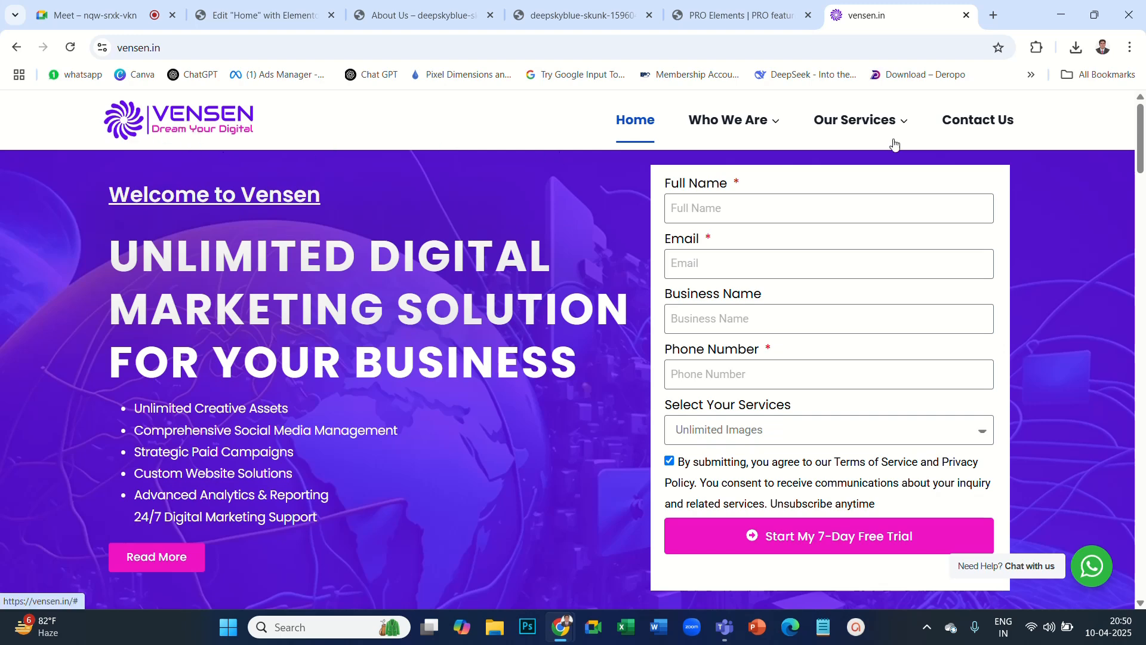
Open the Unlimited Images page from Our Services on vensen.in and examine it from the header to the footer.
{"action": "mouse_move", "coordinate": [908, 127]}
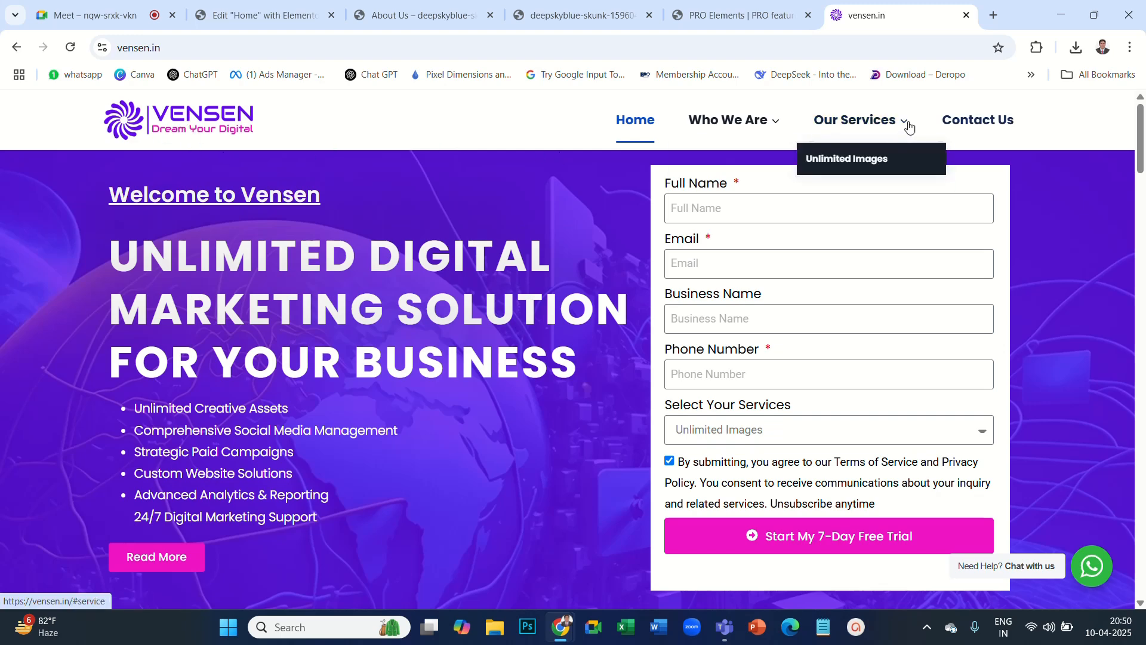
{"action": "left_click", "coordinate": [860, 161]}
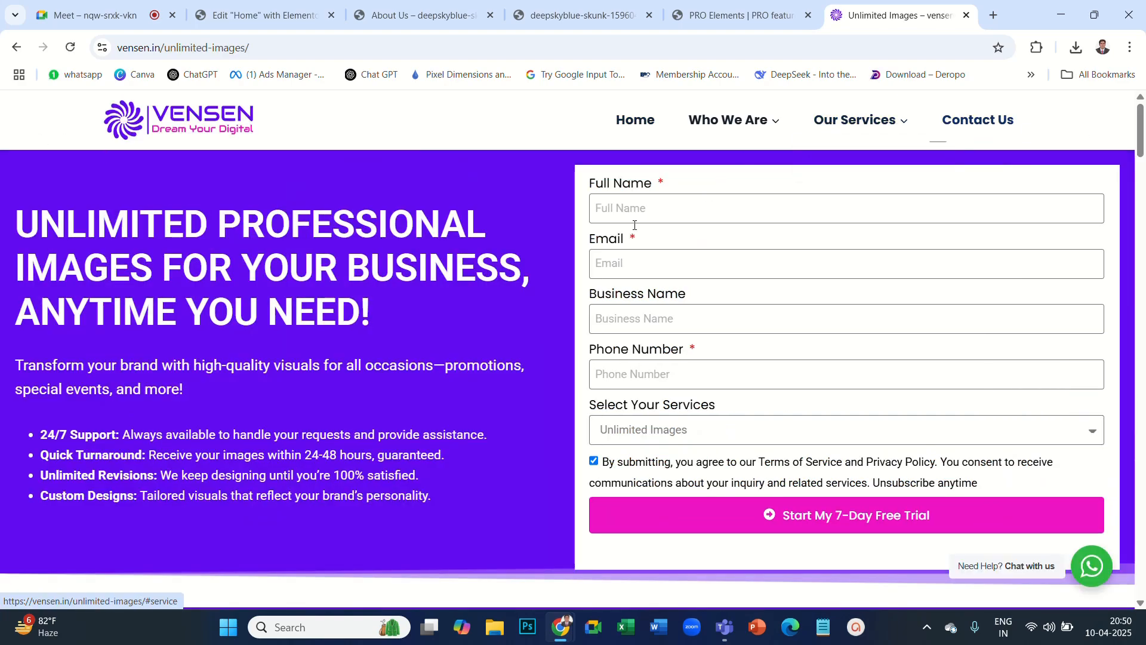
{"action": "scroll", "coordinate": [639, 256], "scroll_direction": "down", "scroll_amount": 20}
{"action": "scroll", "coordinate": [648, 271], "scroll_direction": "down", "scroll_amount": 20}
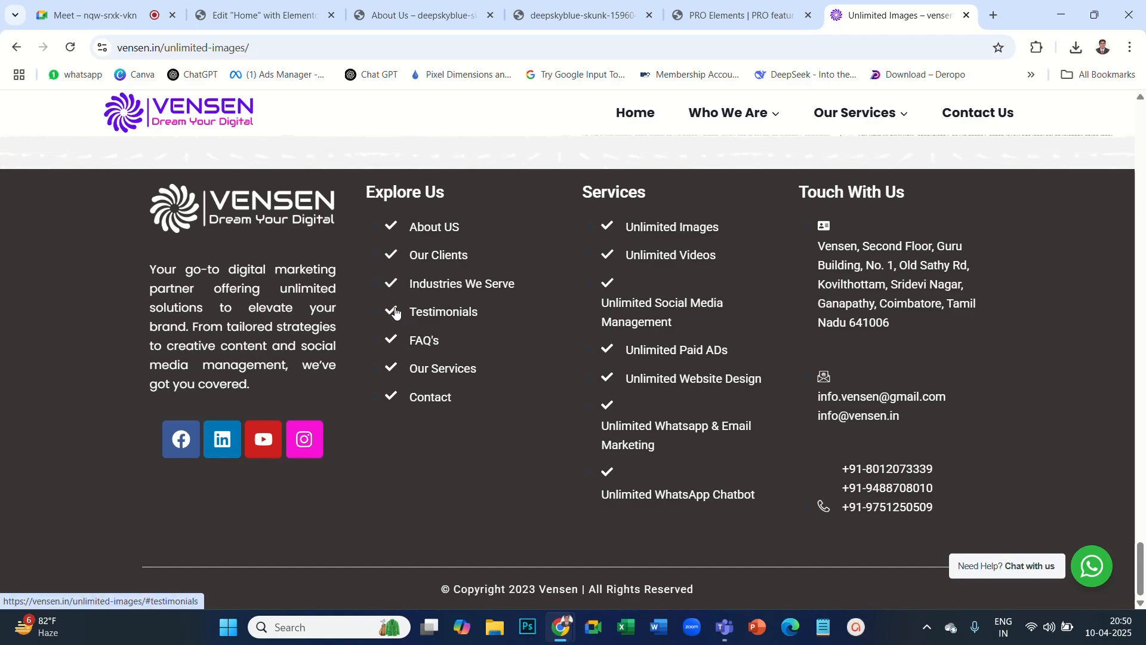
{"action": "scroll", "coordinate": [363, 286], "scroll_direction": "up", "scroll_amount": 10}
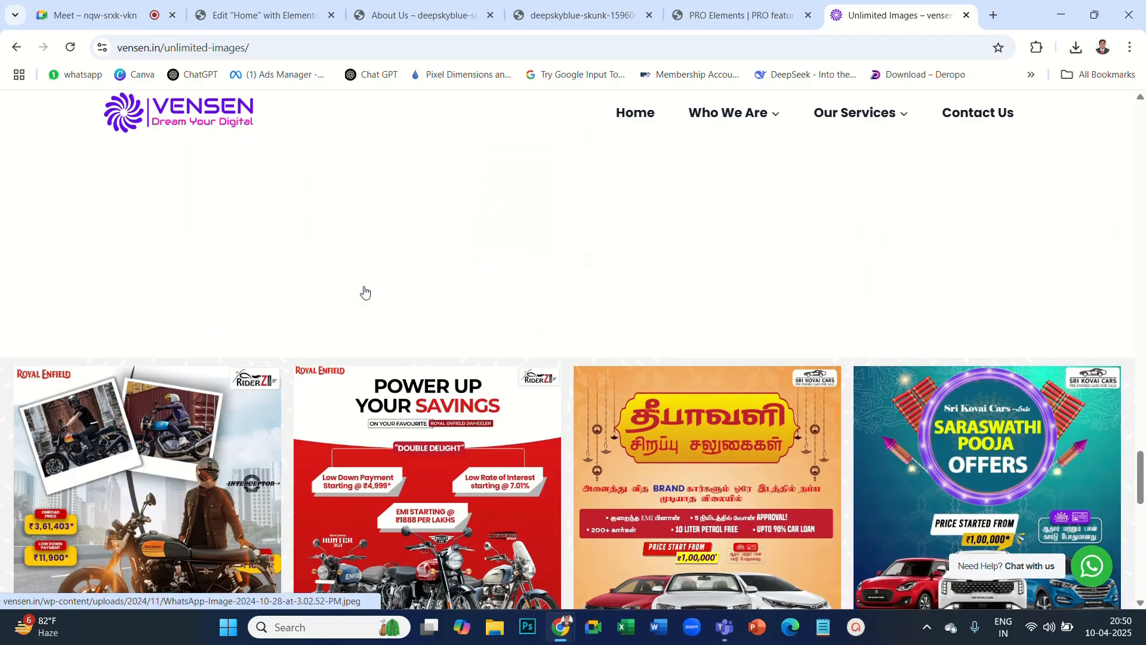
{"action": "scroll", "coordinate": [377, 292], "scroll_direction": "up", "scroll_amount": 15}
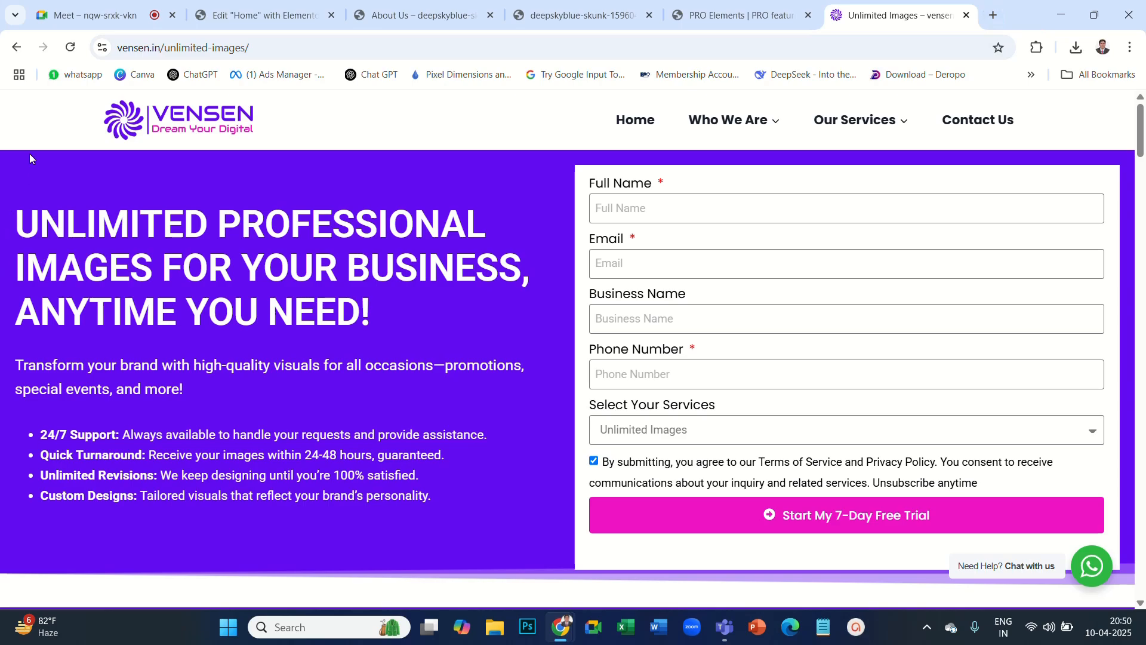
{"action": "scroll", "coordinate": [302, 412], "scroll_direction": "down", "scroll_amount": 15}
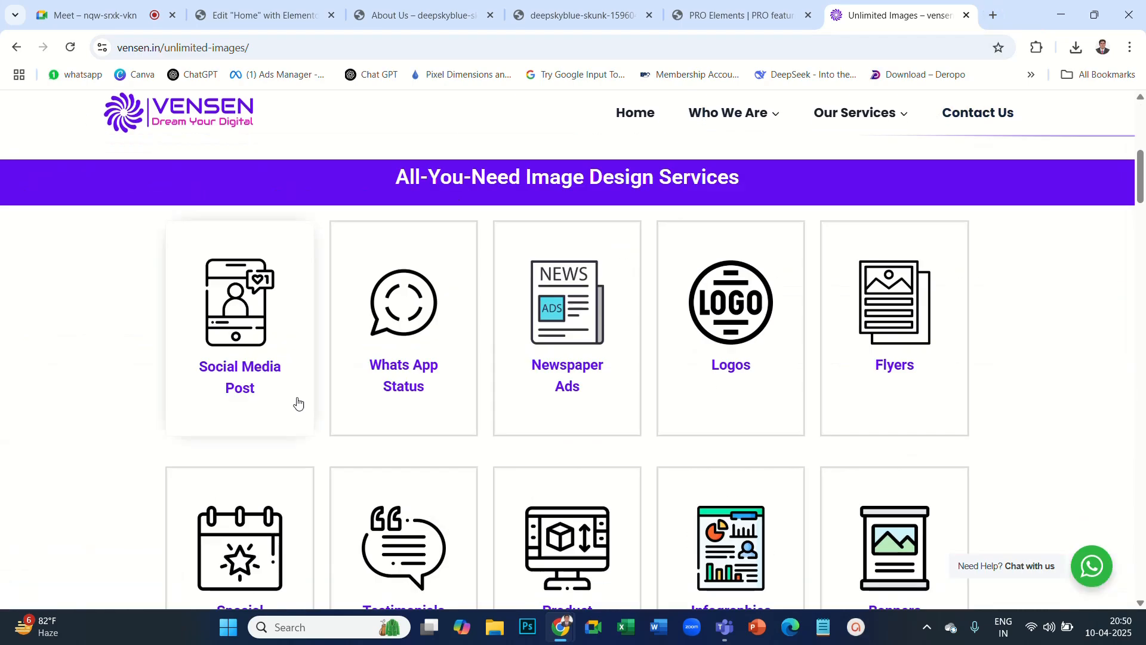
{"action": "scroll", "coordinate": [308, 421], "scroll_direction": "down", "scroll_amount": 20}
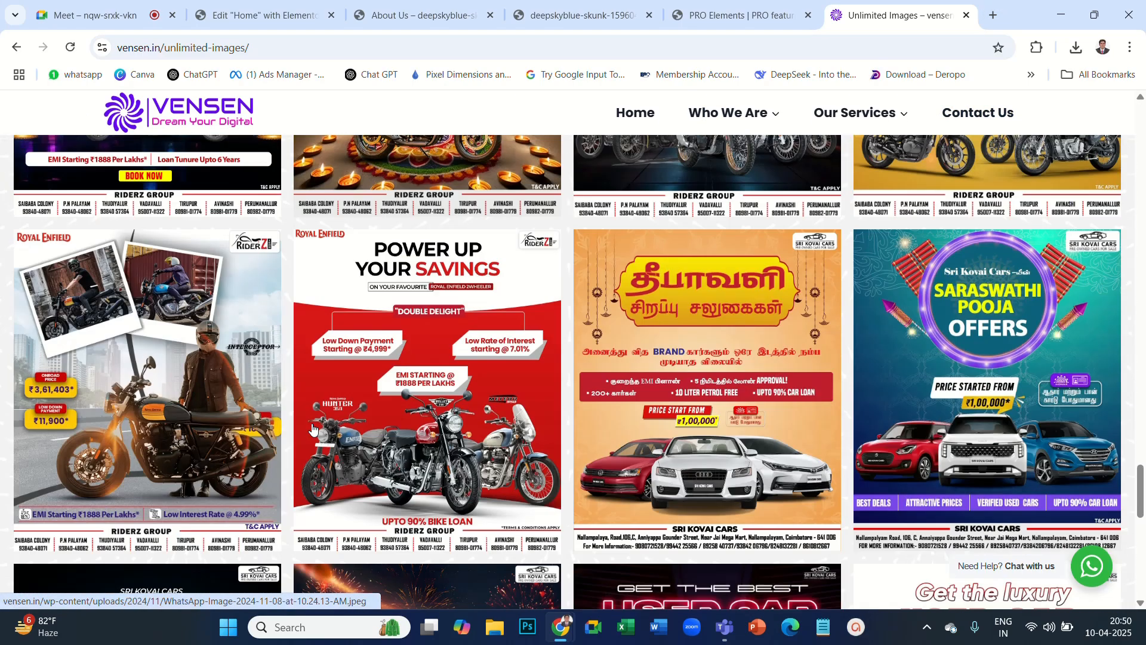
{"action": "scroll", "coordinate": [312, 431], "scroll_direction": "down", "scroll_amount": 2}
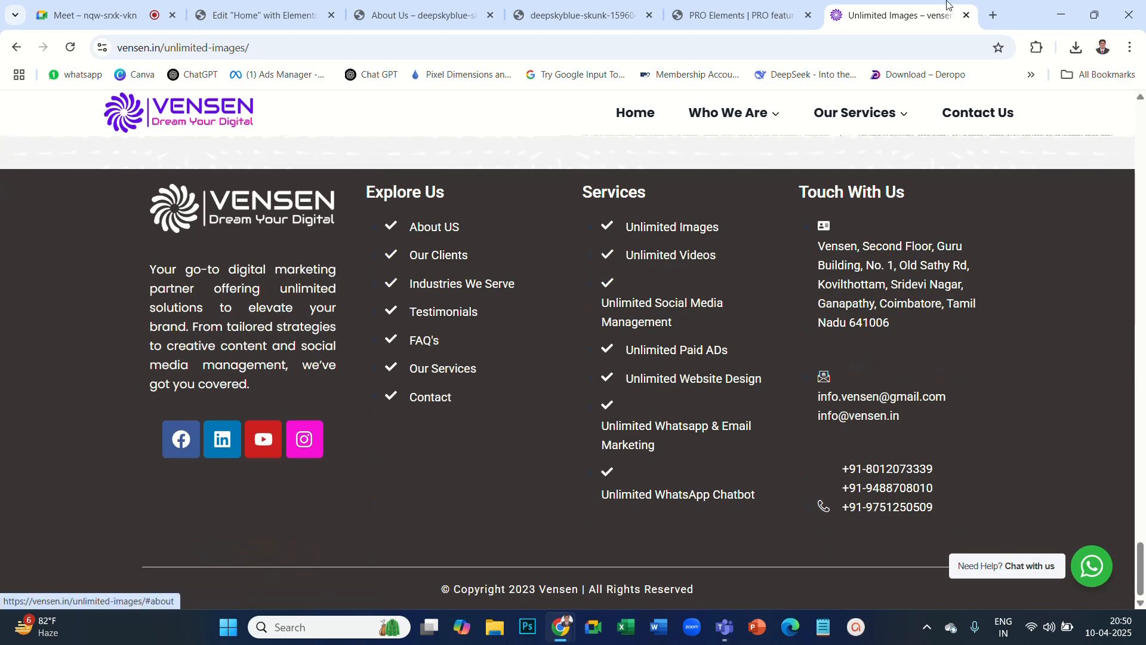
Open efacility.in in a new browser tab.
{"action": "left_click", "coordinate": [994, 16]}
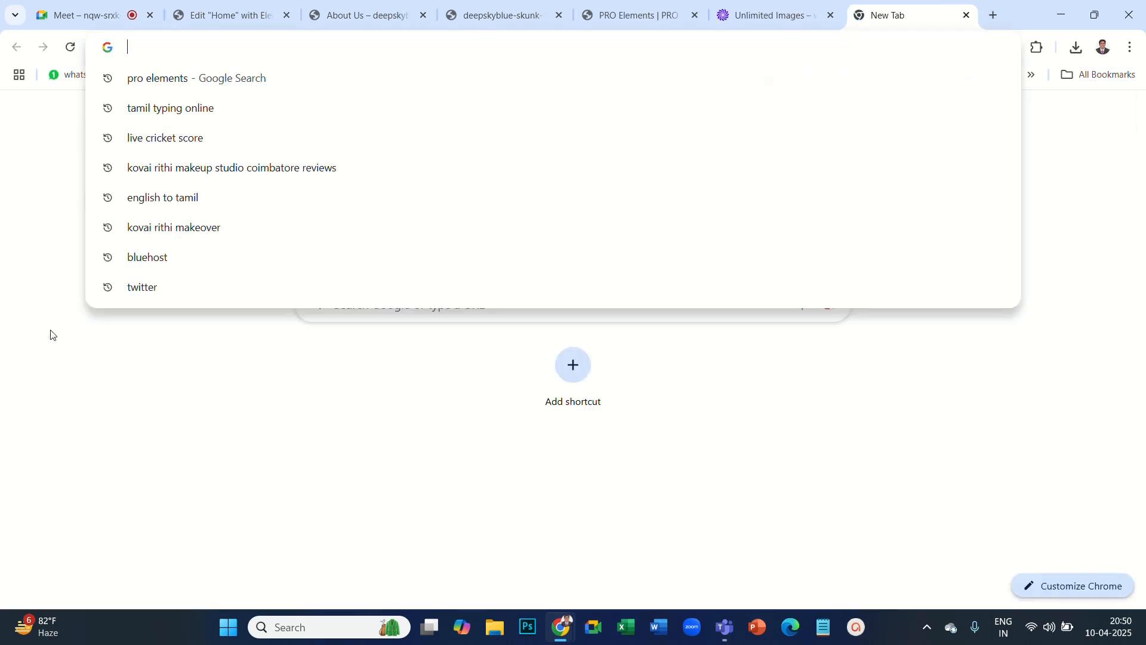
{"action": "type", "text": "ef"}
{"action": "key", "text": "Return"}
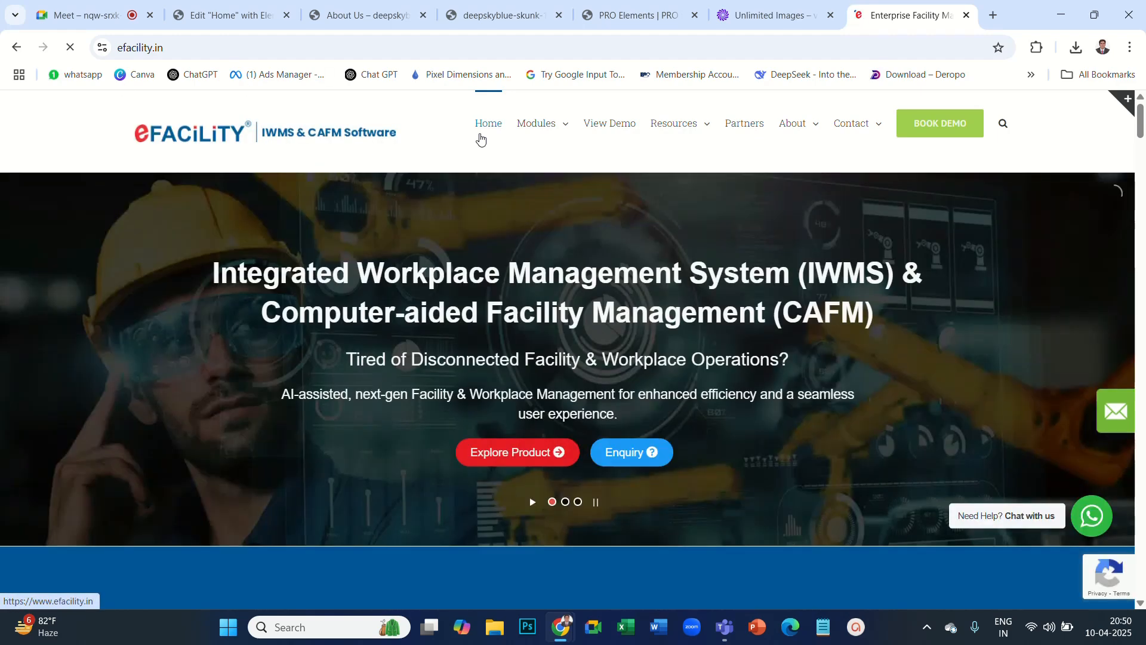
Examine the efacility.in homepage from the header and its Modules submenu to the footer, and return to the header.
{"action": "mouse_move", "coordinate": [560, 128]}
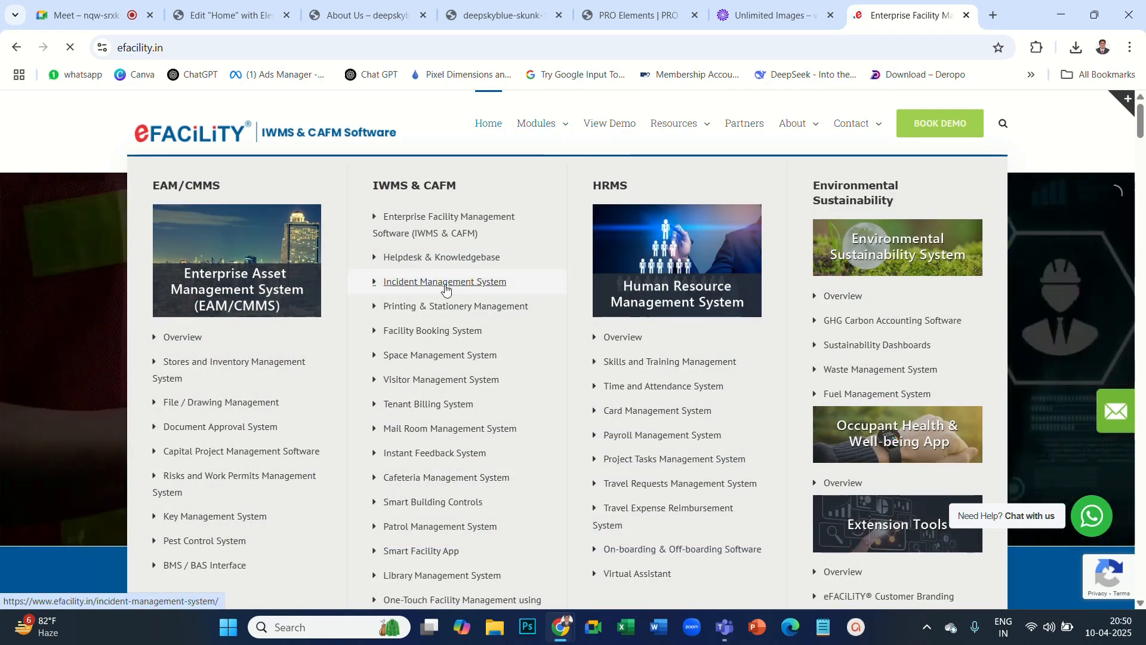
{"action": "scroll", "coordinate": [1006, 247], "scroll_direction": "down", "scroll_amount": 10}
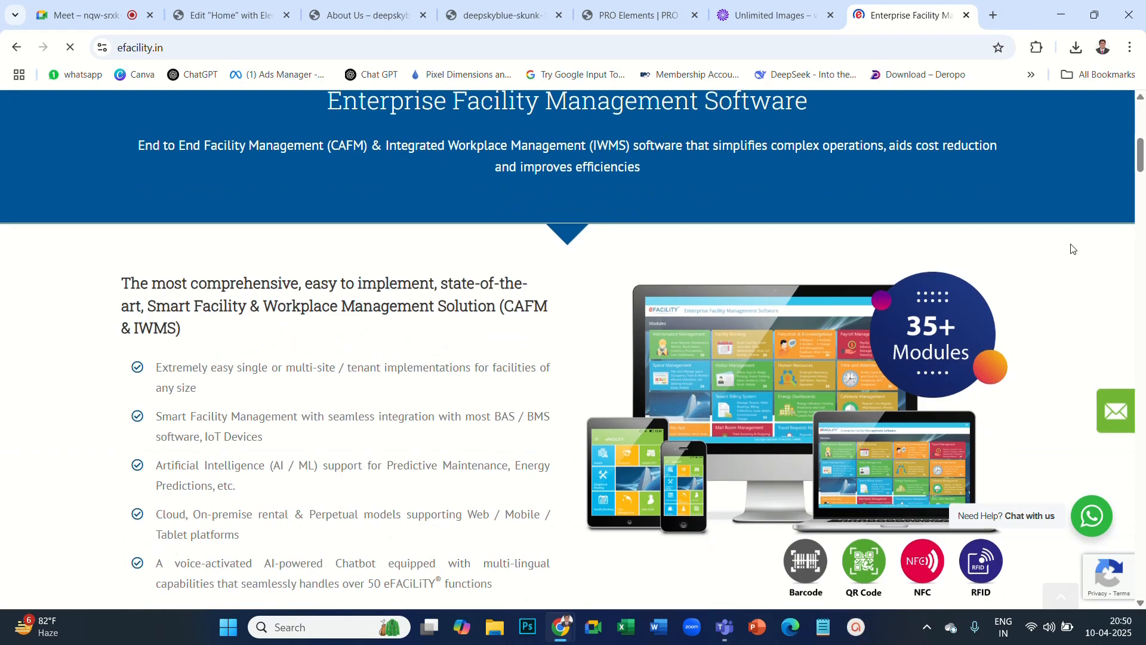
{"action": "scroll", "coordinate": [1006, 247], "scroll_direction": "down", "scroll_amount": 20}
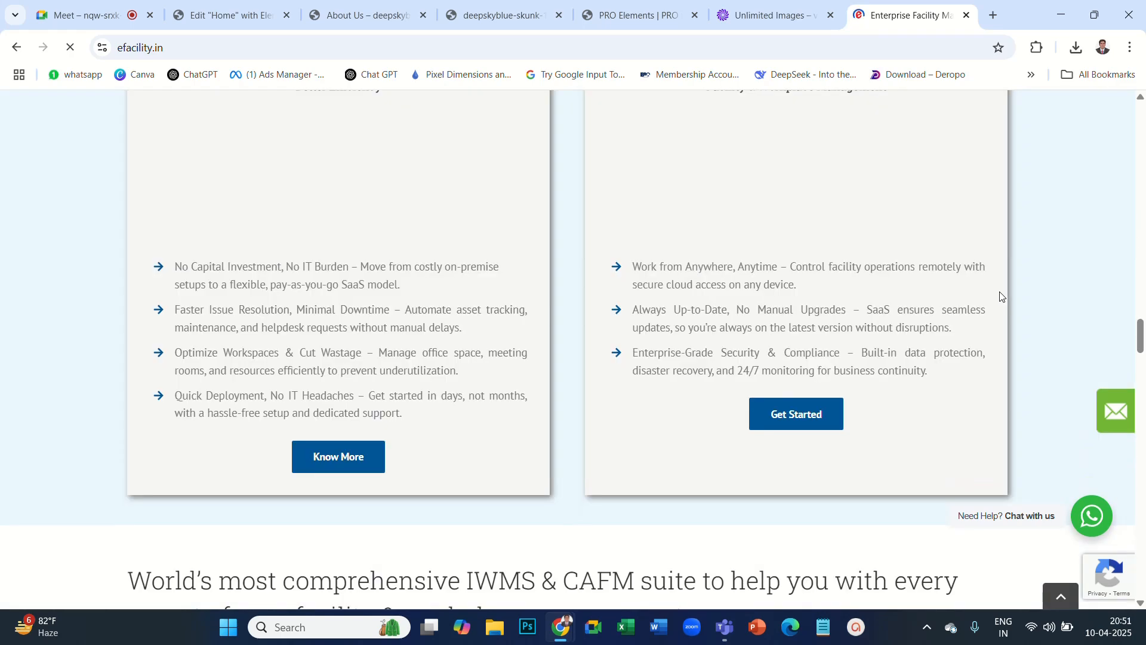
{"action": "scroll", "coordinate": [1006, 291], "scroll_direction": "down", "scroll_amount": 15}
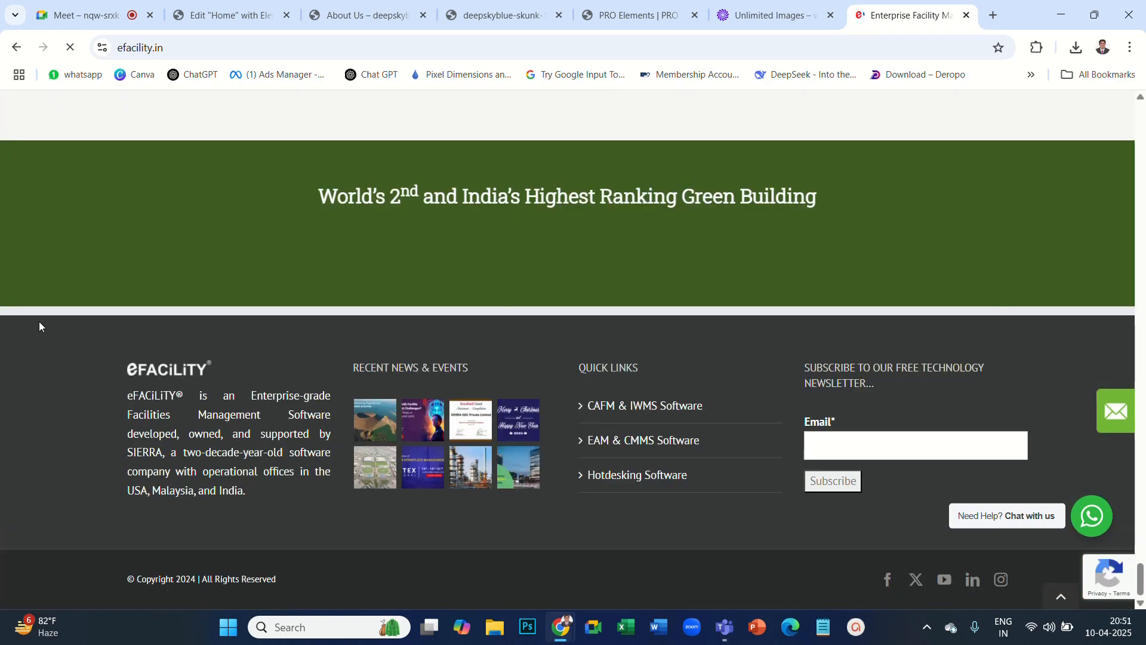
{"action": "scroll", "coordinate": [481, 355], "scroll_direction": "up", "scroll_amount": 20}
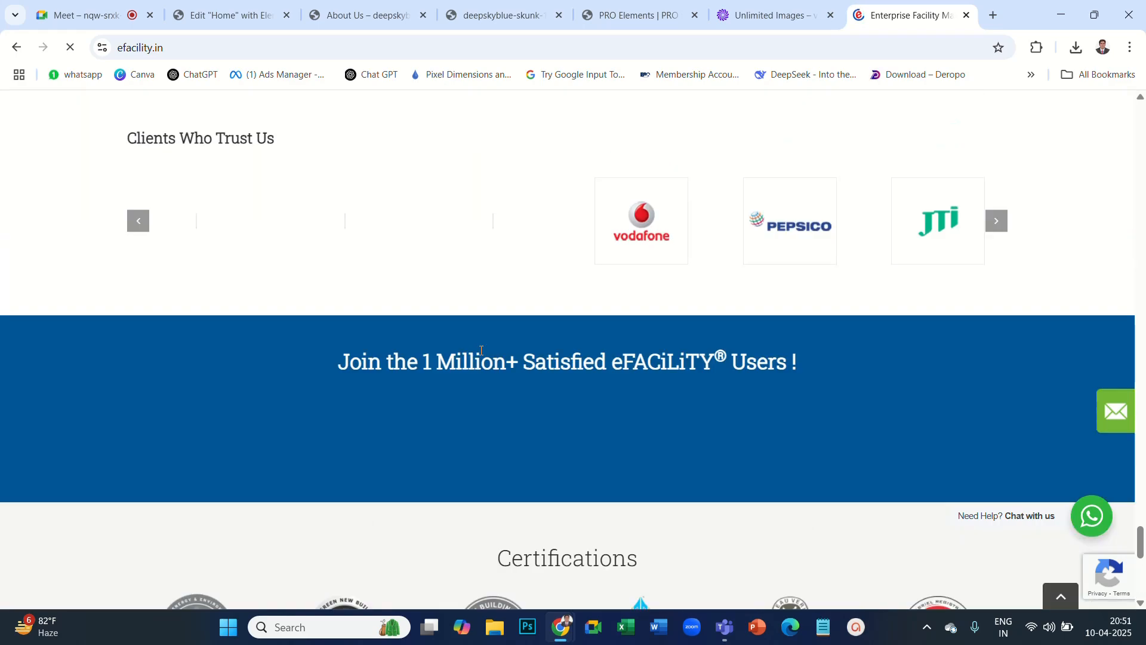
{"action": "scroll", "coordinate": [495, 346], "scroll_direction": "up", "scroll_amount": 20}
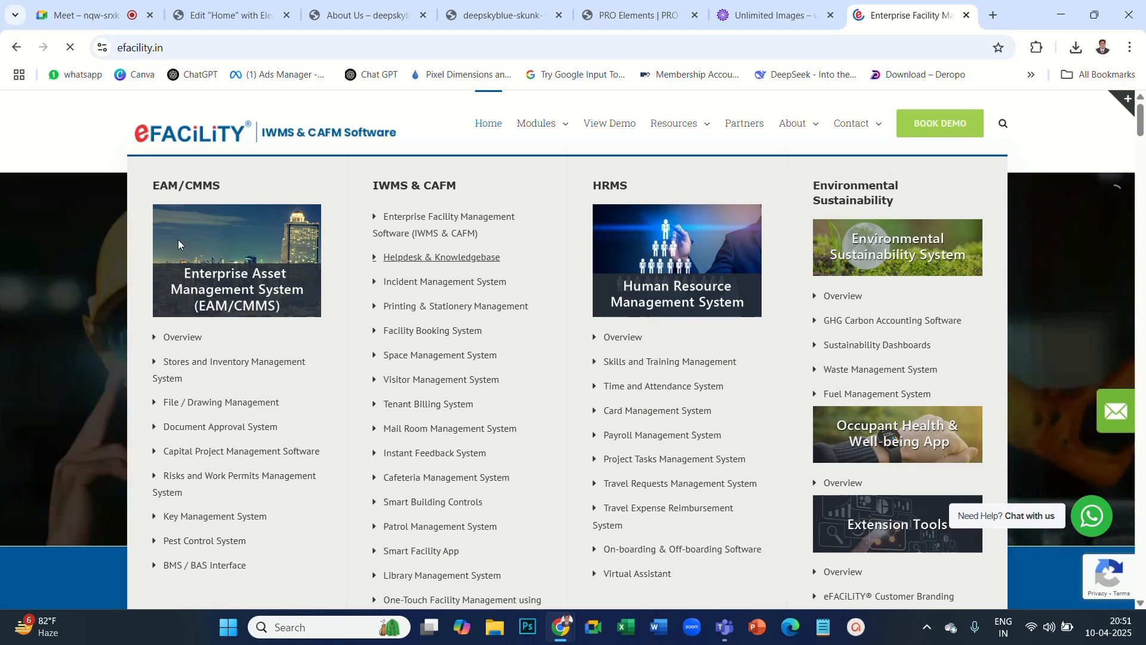
{"action": "scroll", "coordinate": [203, 242], "scroll_direction": "down", "scroll_amount": 10}
{"action": "scroll", "coordinate": [205, 245], "scroll_direction": "up", "scroll_amount": 10}
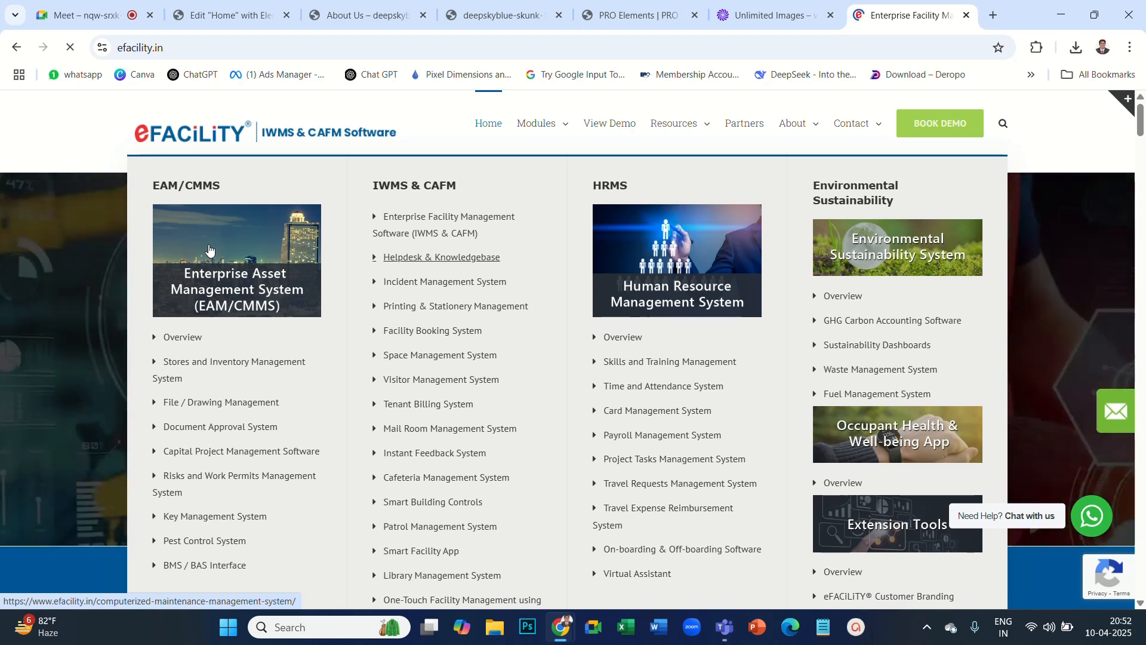
Open the Facility Booking System page in a new tab and the Helpdesk & Knowledgebase page in the existing eFACiLiTY tab.
{"action": "right_click", "coordinate": [406, 332]}
{"action": "left_click", "coordinate": [480, 350]}
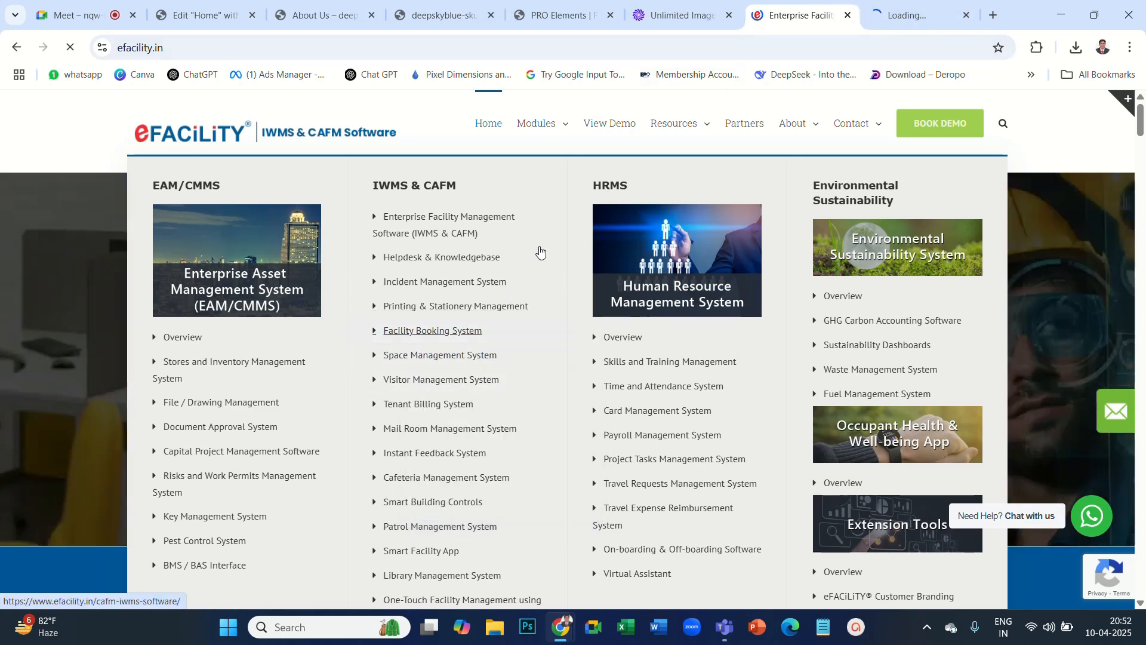
{"action": "left_click", "coordinate": [916, 14]}
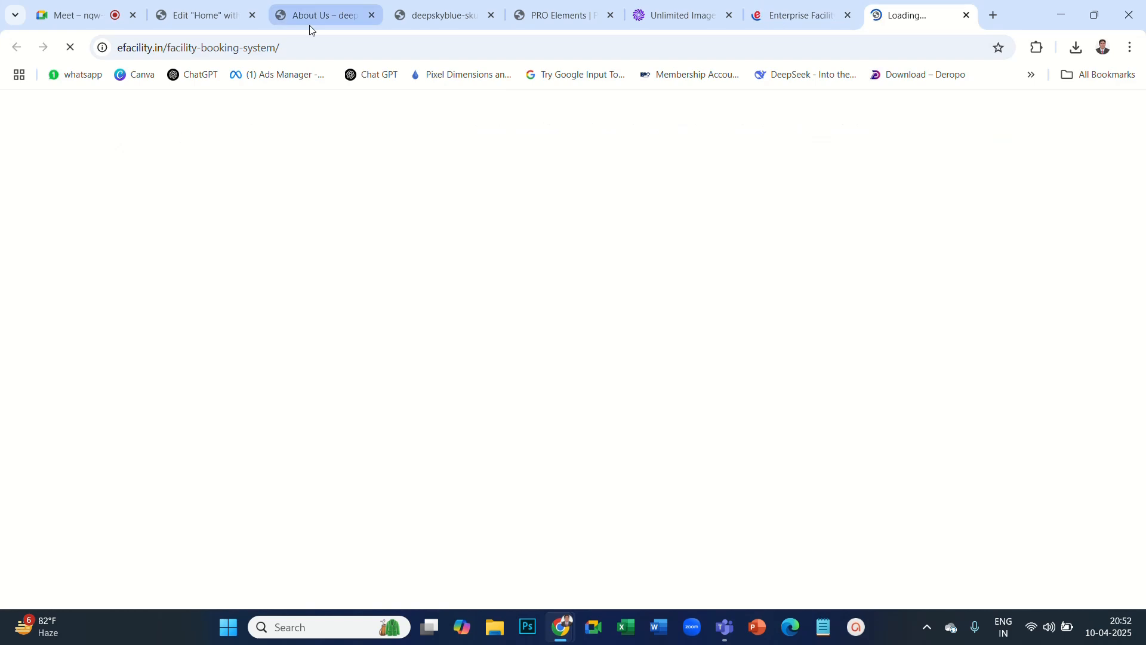
{"action": "left_click", "coordinate": [786, 14]}
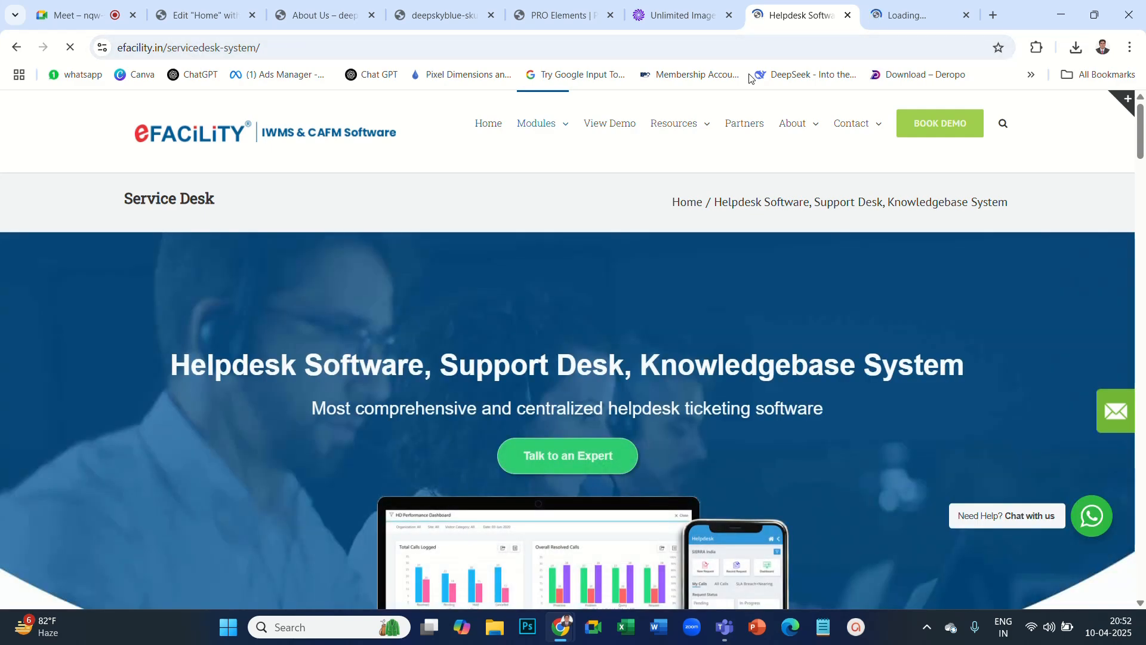
Highlight the eFACiLiTY logo in the Service Desk page's header and examine the page from header to footer.
{"action": "left_click_drag", "start_coordinate": [118, 120], "coordinate": [1056, 130]}
{"action": "scroll", "coordinate": [887, 216], "scroll_direction": "down", "scroll_amount": 8}
{"action": "scroll", "coordinate": [886, 220], "scroll_direction": "down", "scroll_amount": 20}
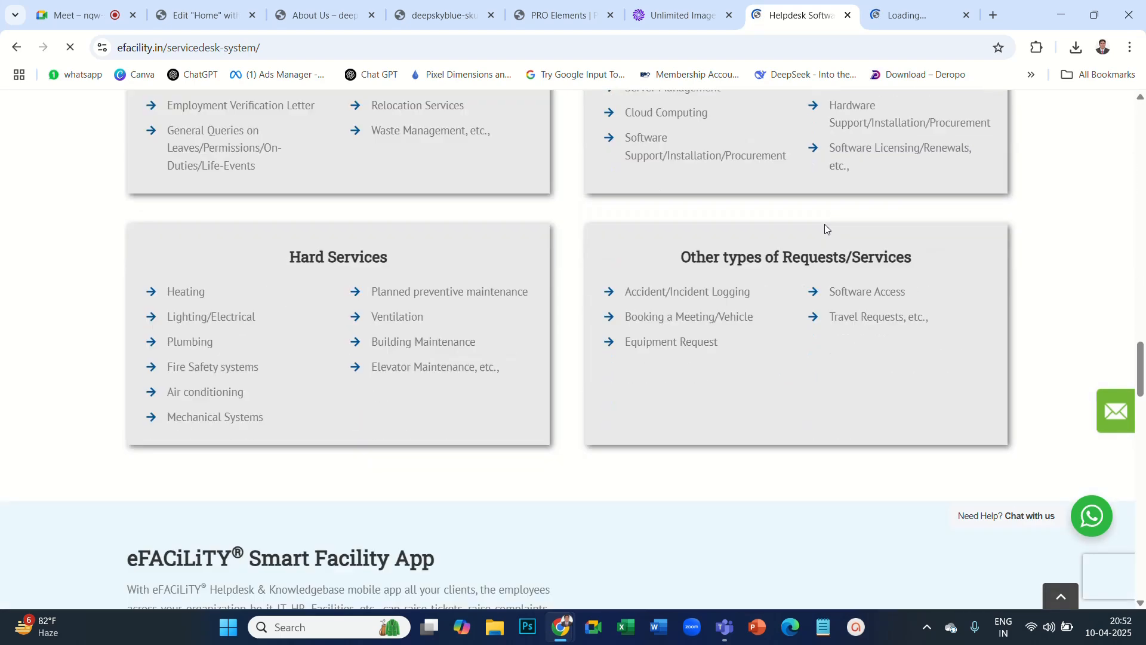
{"action": "scroll", "coordinate": [758, 246], "scroll_direction": "down", "scroll_amount": 10}
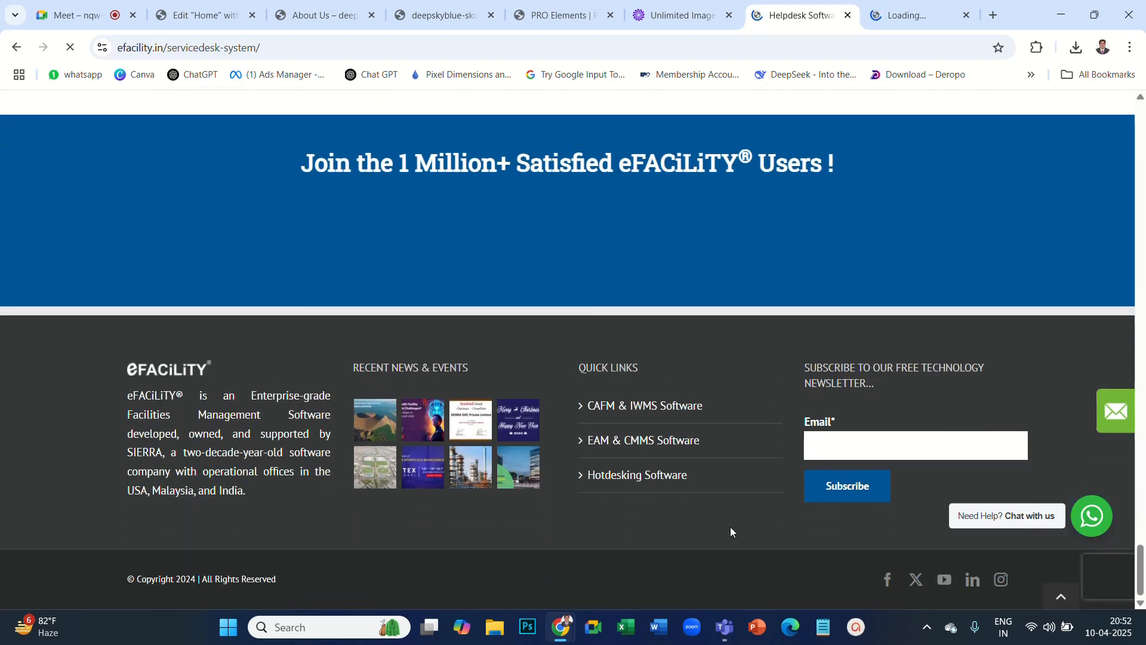
{"action": "scroll", "coordinate": [188, 256], "scroll_direction": "up", "scroll_amount": 20}
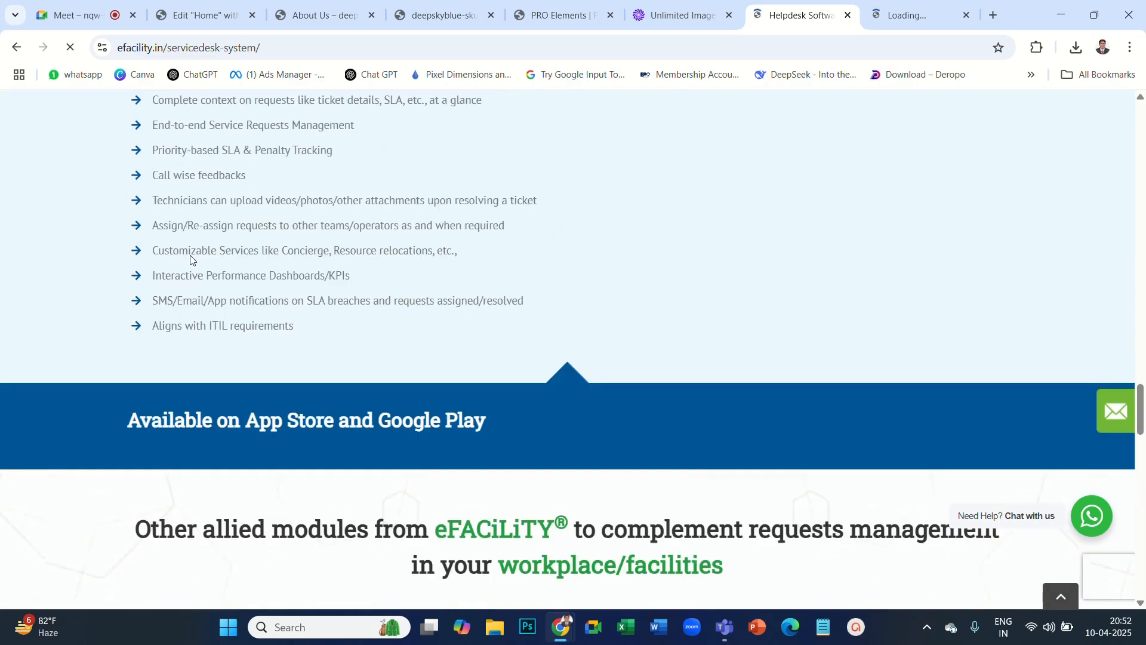
{"action": "scroll", "coordinate": [191, 259], "scroll_direction": "up", "scroll_amount": 20}
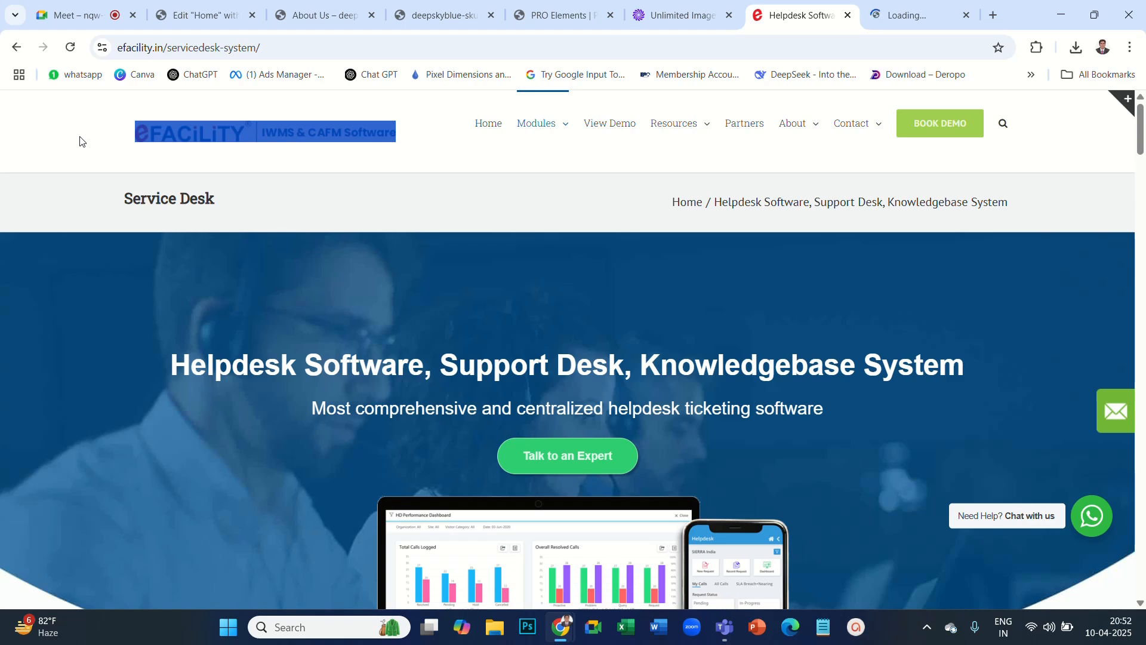
{"action": "scroll", "coordinate": [210, 260], "scroll_direction": "down", "scroll_amount": 10}
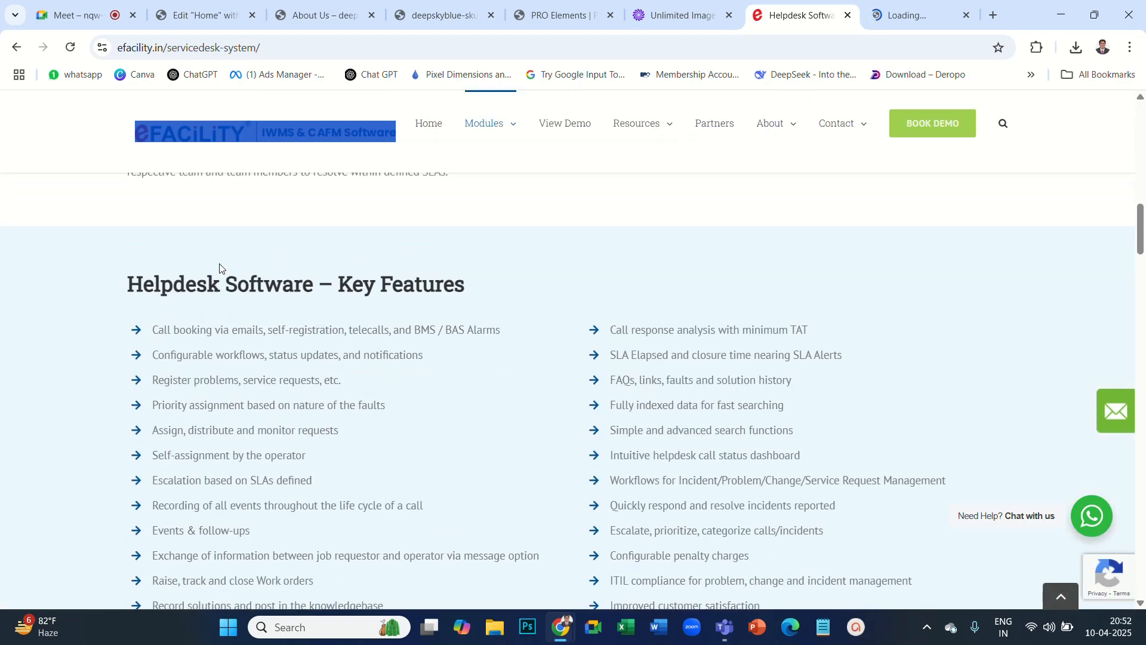
{"action": "scroll", "coordinate": [218, 264], "scroll_direction": "up", "scroll_amount": 10}
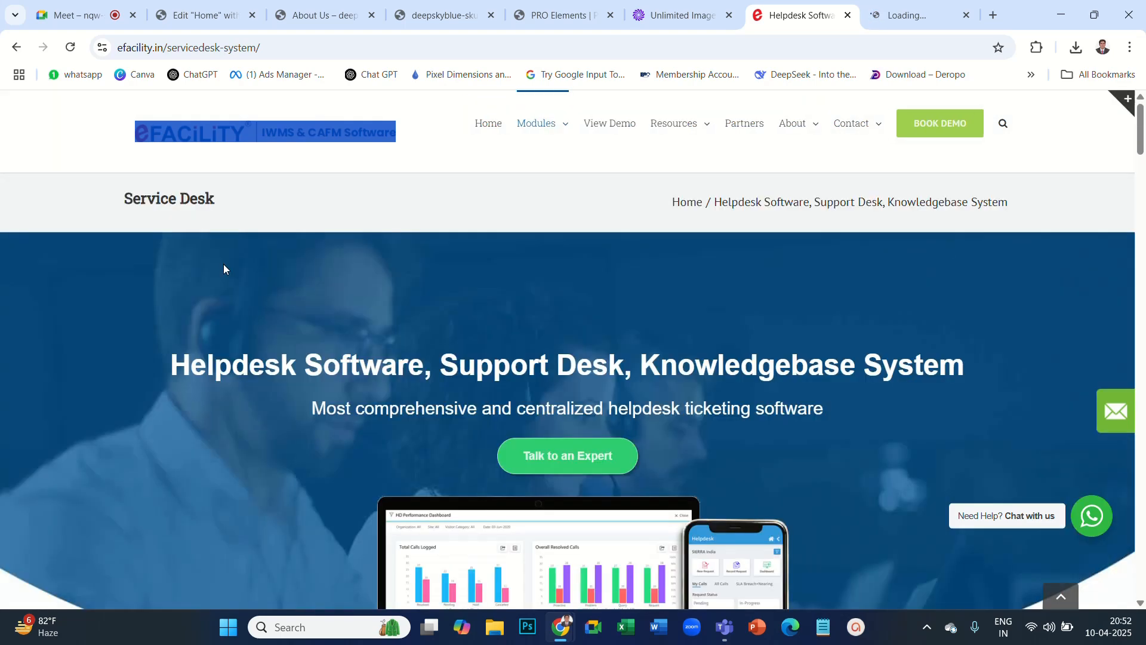
Look through the open Facility Booking System, WordPress site, PRO Elements and Elementor Home editor tabs, returning to Facility Booking System.
{"action": "left_click", "coordinate": [892, 18]}
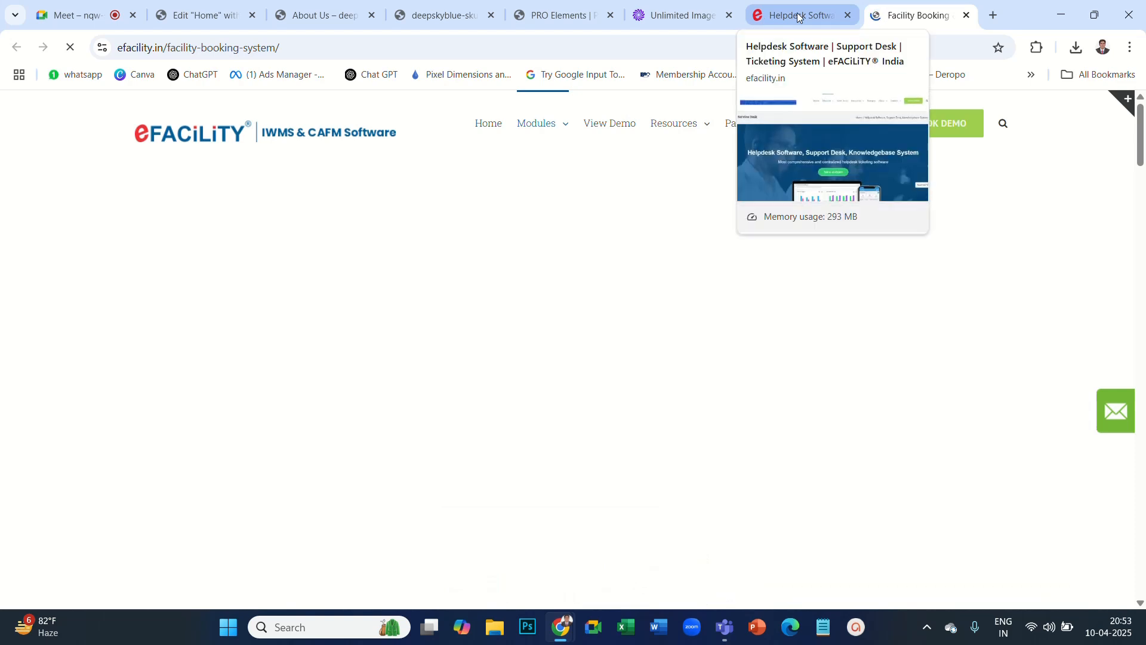
{"action": "left_click", "coordinate": [445, 16]}
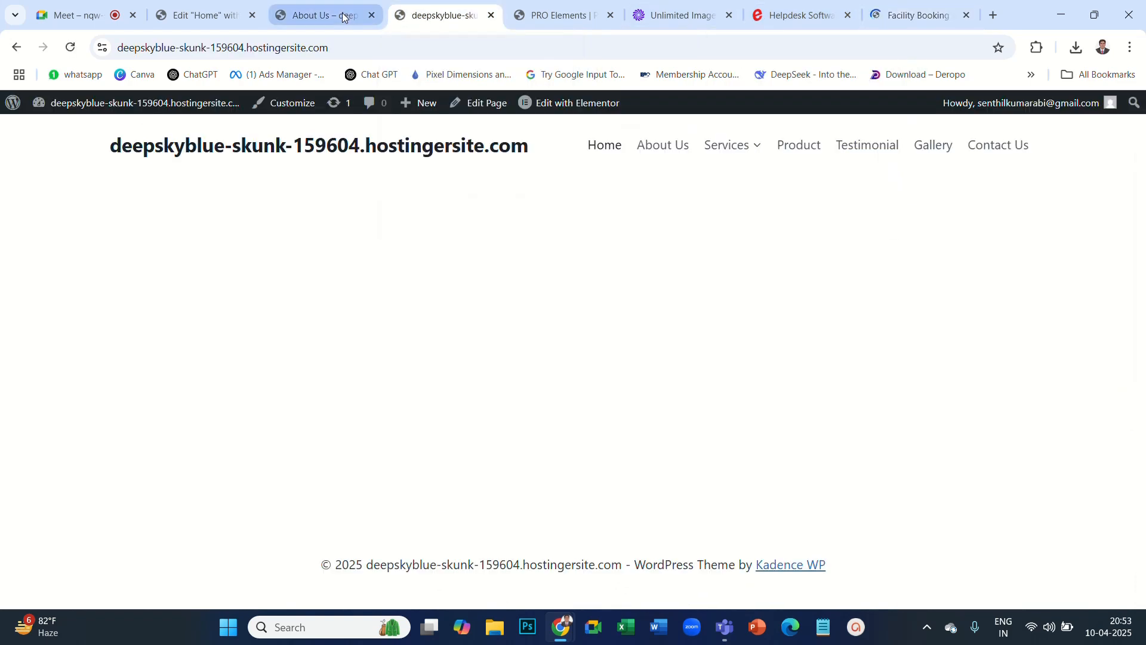
{"action": "left_click", "coordinate": [342, 16]}
{"action": "left_click", "coordinate": [454, 18]}
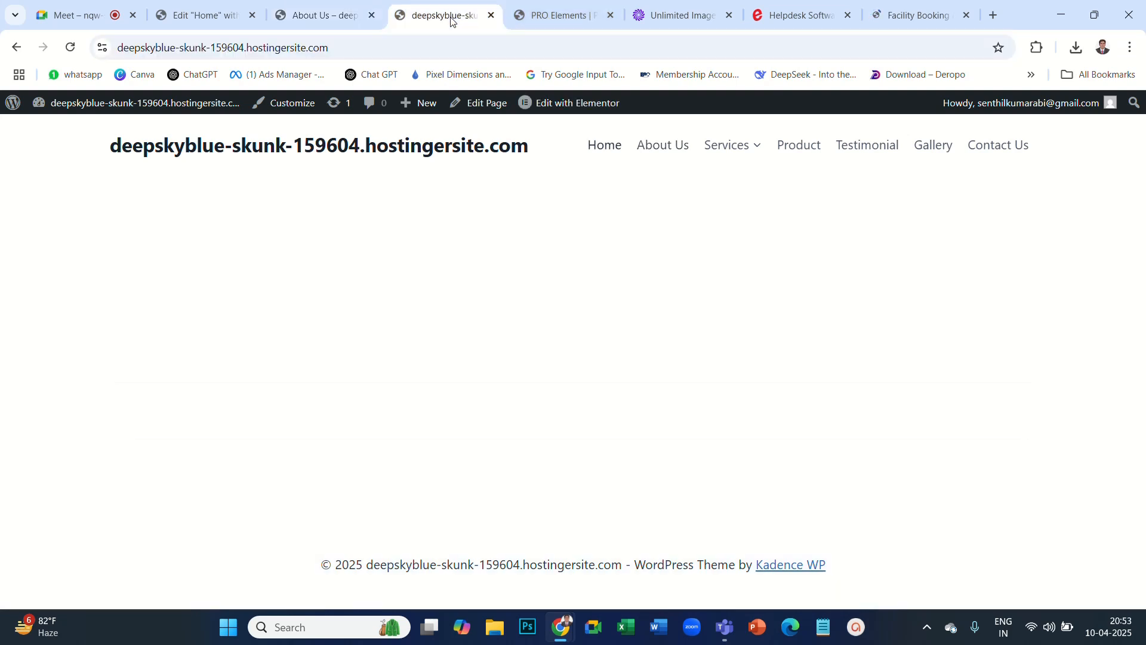
{"action": "left_click", "coordinate": [568, 18]}
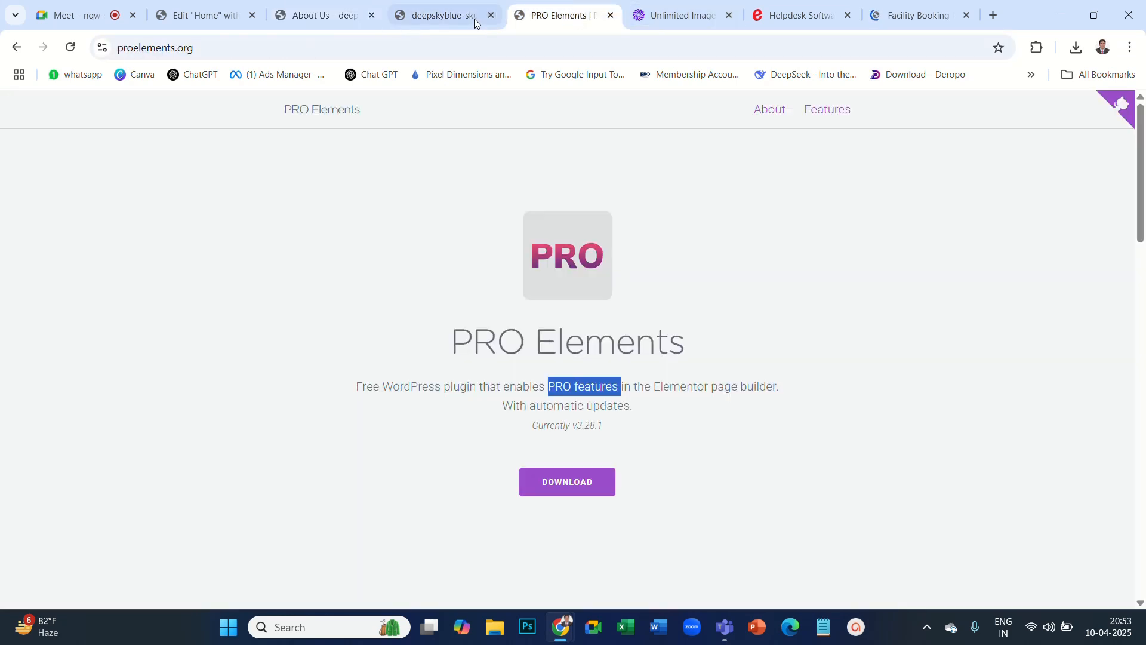
{"action": "left_click", "coordinate": [203, 17]}
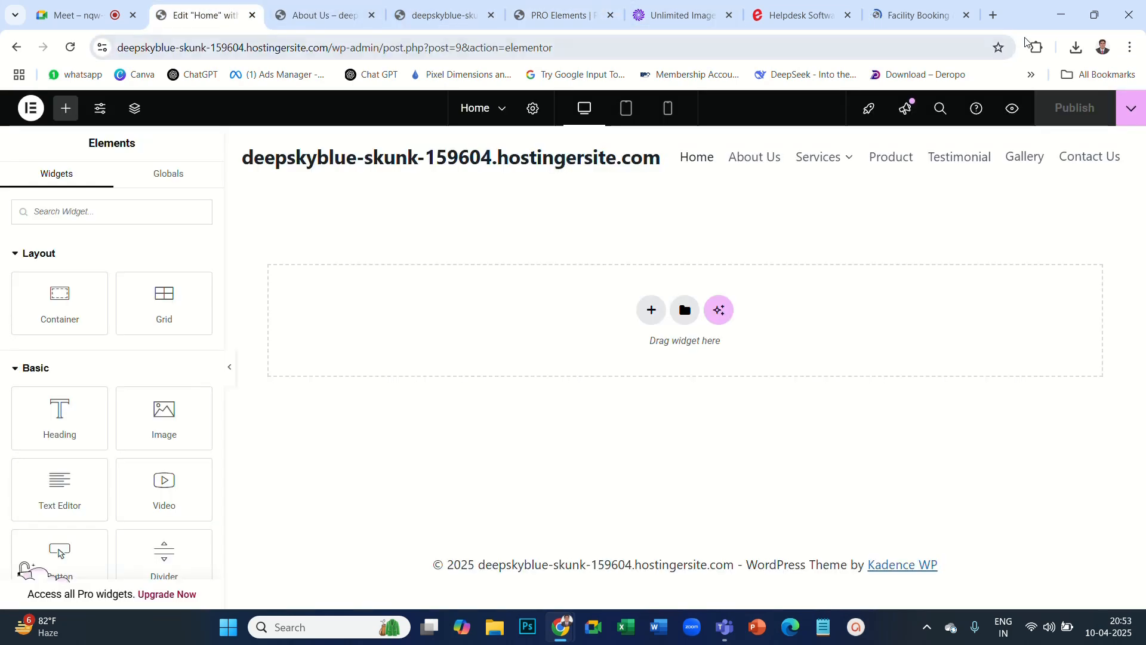
{"action": "left_click", "coordinate": [917, 16]}
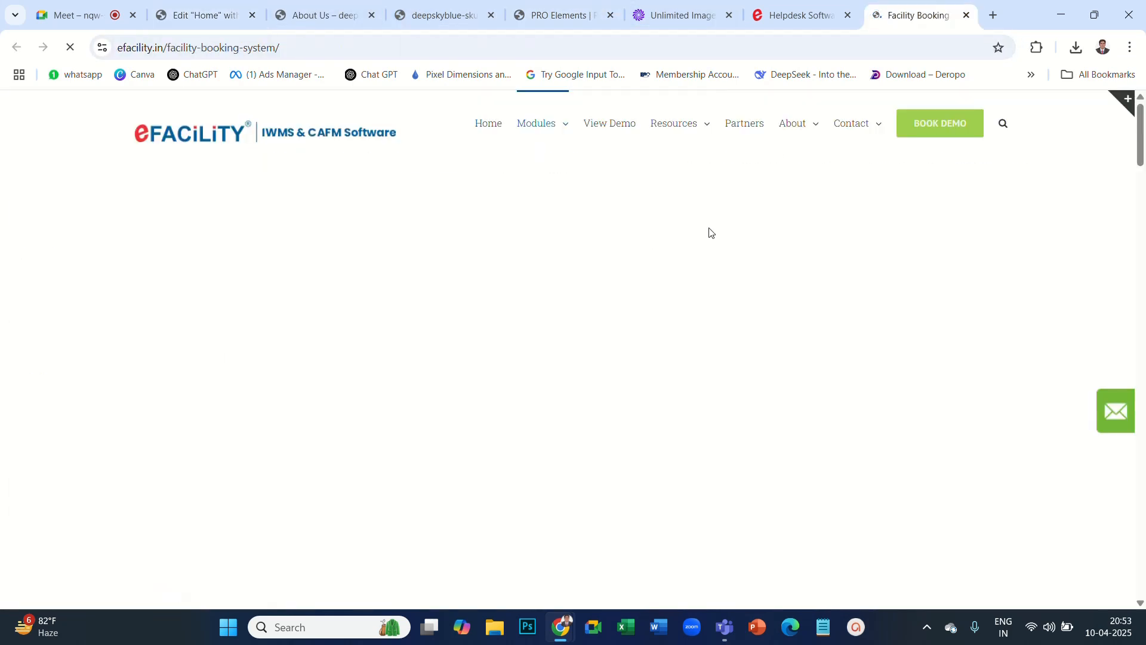
Return to the Helpdesk Software tab and examine how the header behaves while moving through the page.
{"action": "left_click", "coordinate": [803, 19]}
{"action": "scroll", "coordinate": [895, 278], "scroll_direction": "down", "scroll_amount": 10}
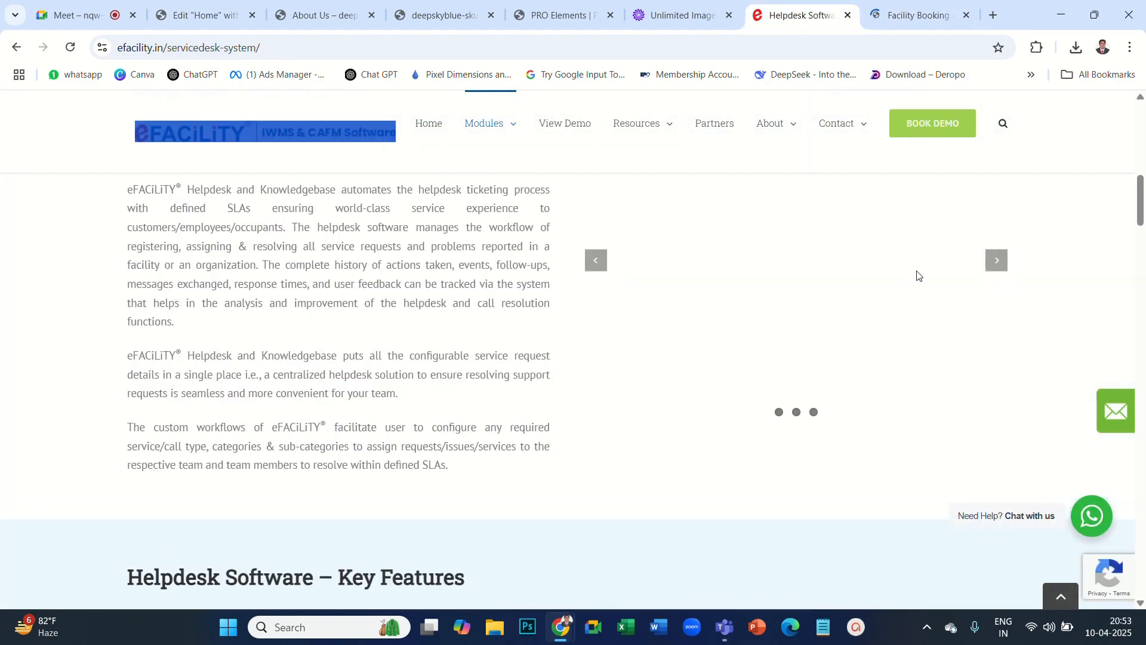
{"action": "scroll", "coordinate": [918, 273], "scroll_direction": "up", "scroll_amount": 8}
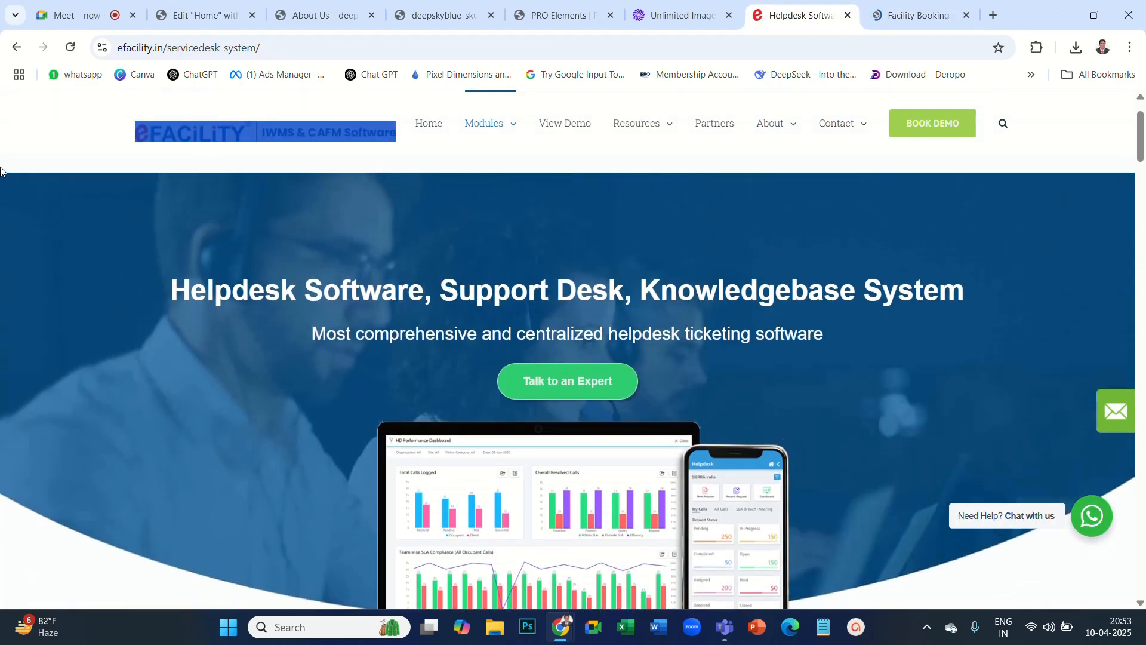
{"action": "scroll", "coordinate": [49, 242], "scroll_direction": "up", "scroll_amount": 1}
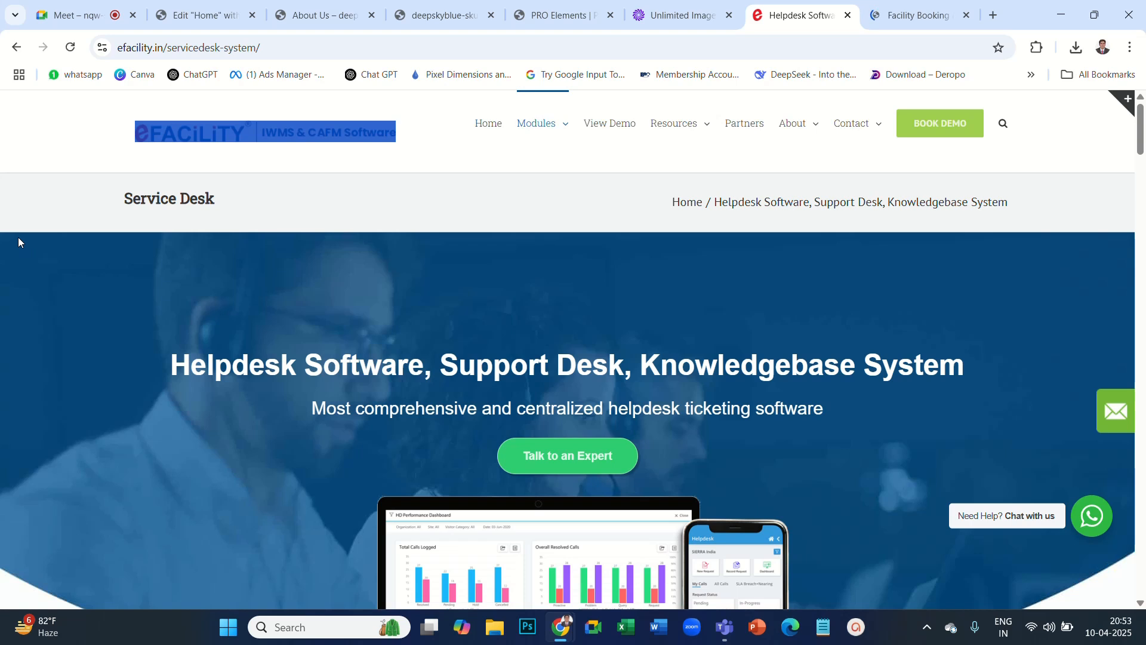
Reload the Service Desk page and examine its header and hero banner, highlighting part of the banner's tagline.
{"action": "left_click", "coordinate": [73, 49]}
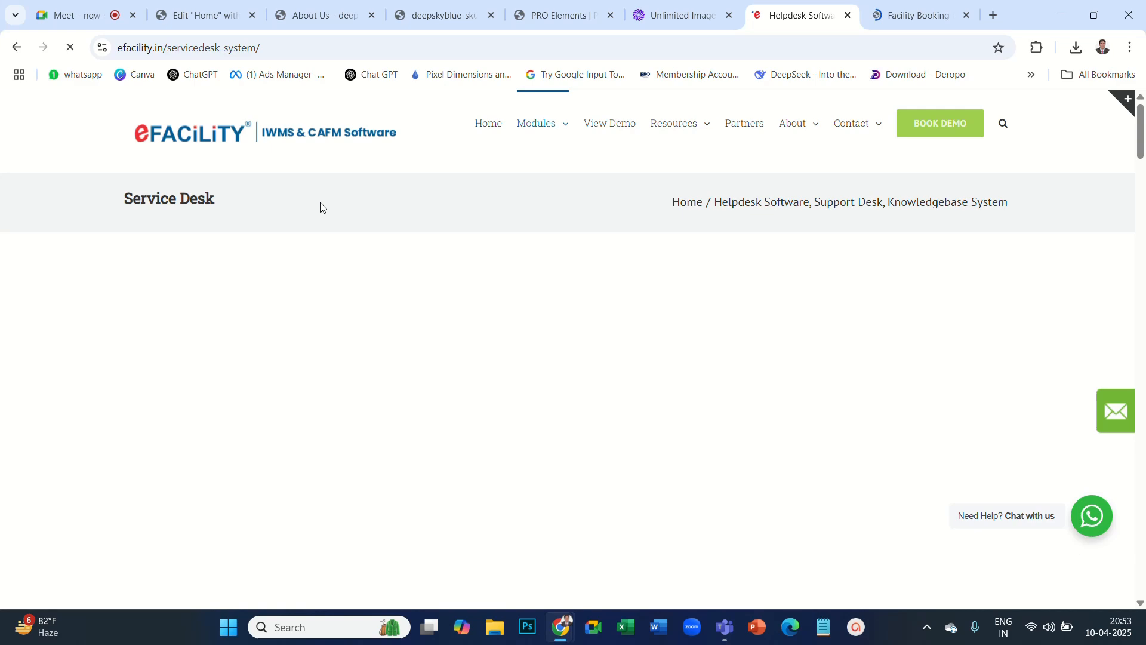
{"action": "scroll", "coordinate": [899, 251], "scroll_direction": "down", "scroll_amount": 5}
{"action": "scroll", "coordinate": [899, 252], "scroll_direction": "up", "scroll_amount": 5}
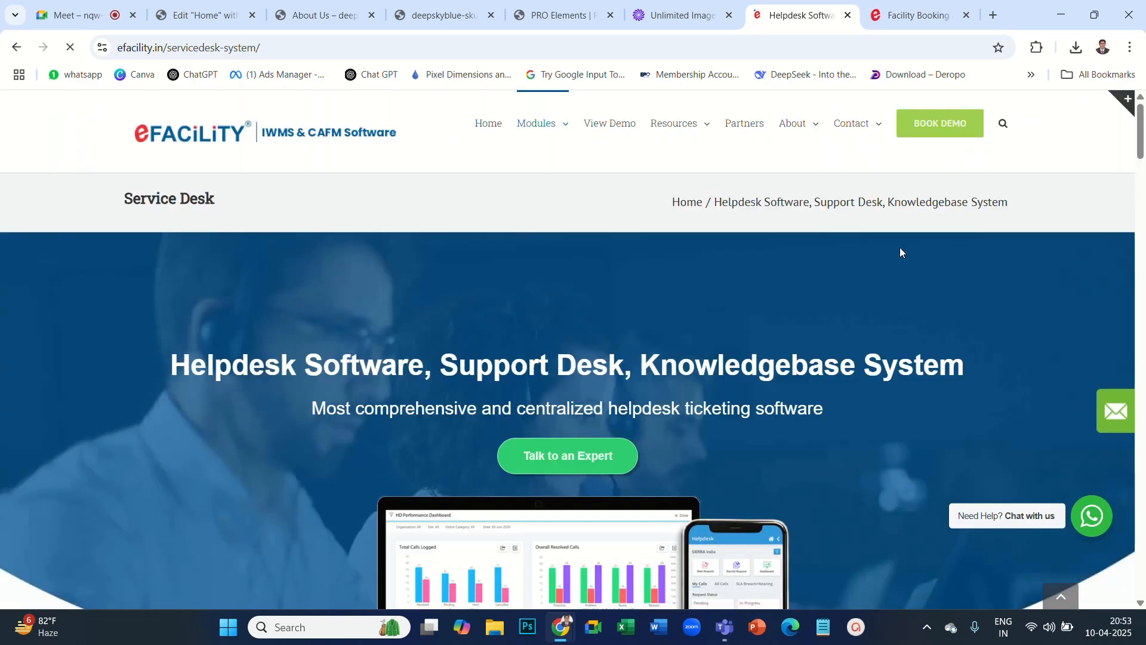
{"action": "scroll", "coordinate": [910, 236], "scroll_direction": "down", "scroll_amount": 2}
{"action": "scroll", "coordinate": [909, 239], "scroll_direction": "up", "scroll_amount": 1}
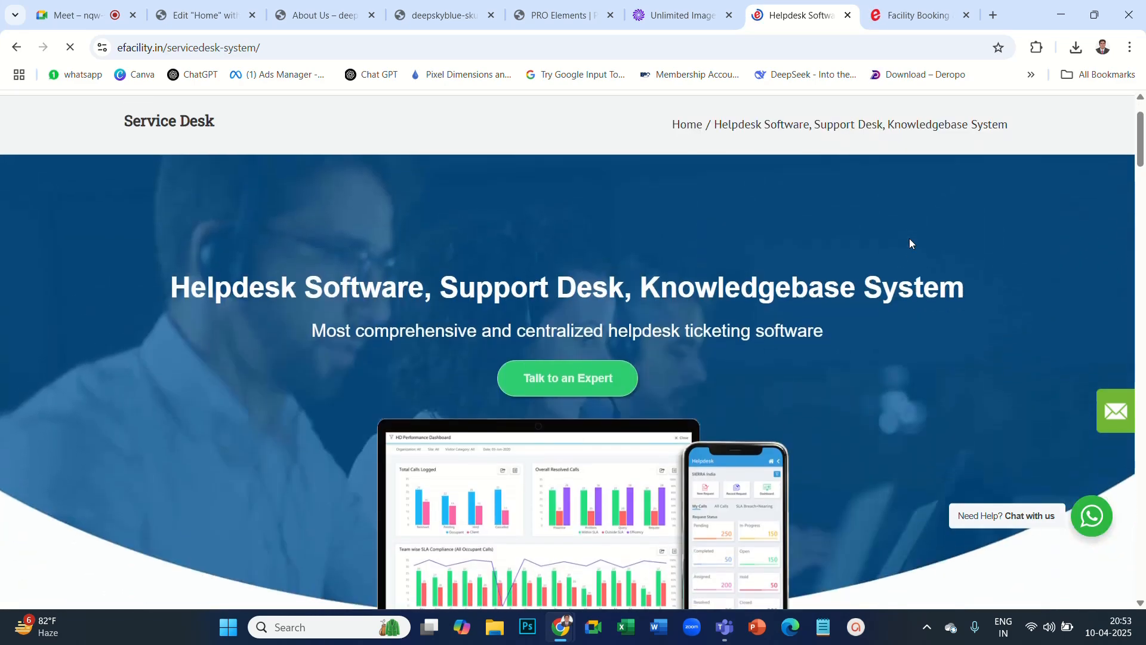
{"action": "scroll", "coordinate": [909, 239], "scroll_direction": "down", "scroll_amount": 1}
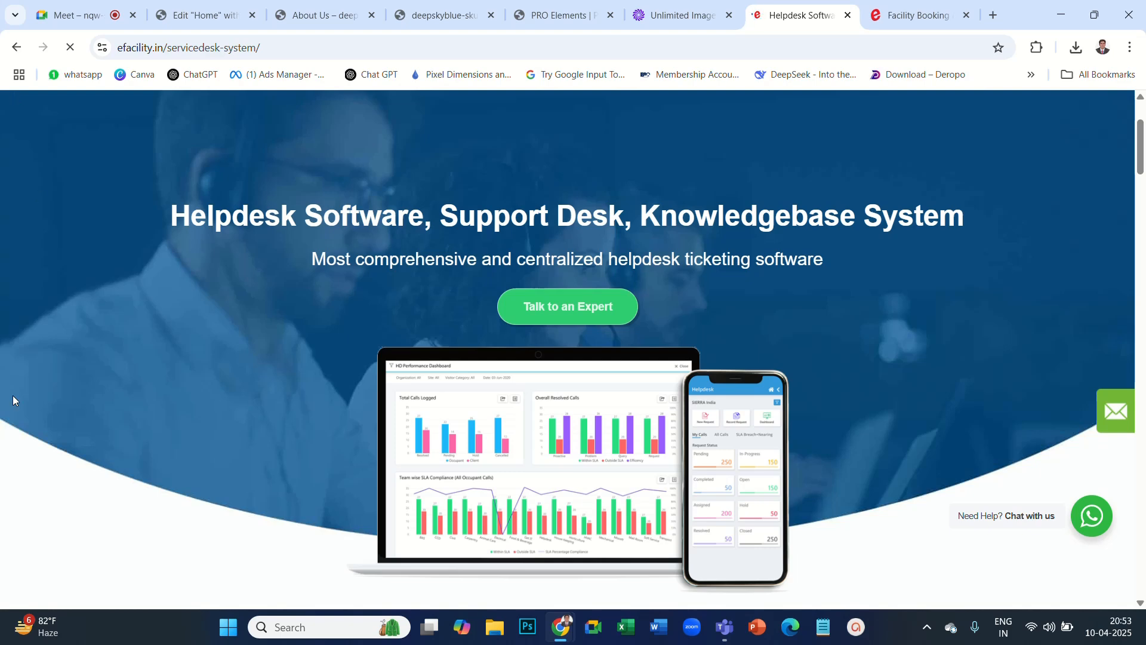
{"action": "scroll", "coordinate": [53, 237], "scroll_direction": "up", "scroll_amount": 2}
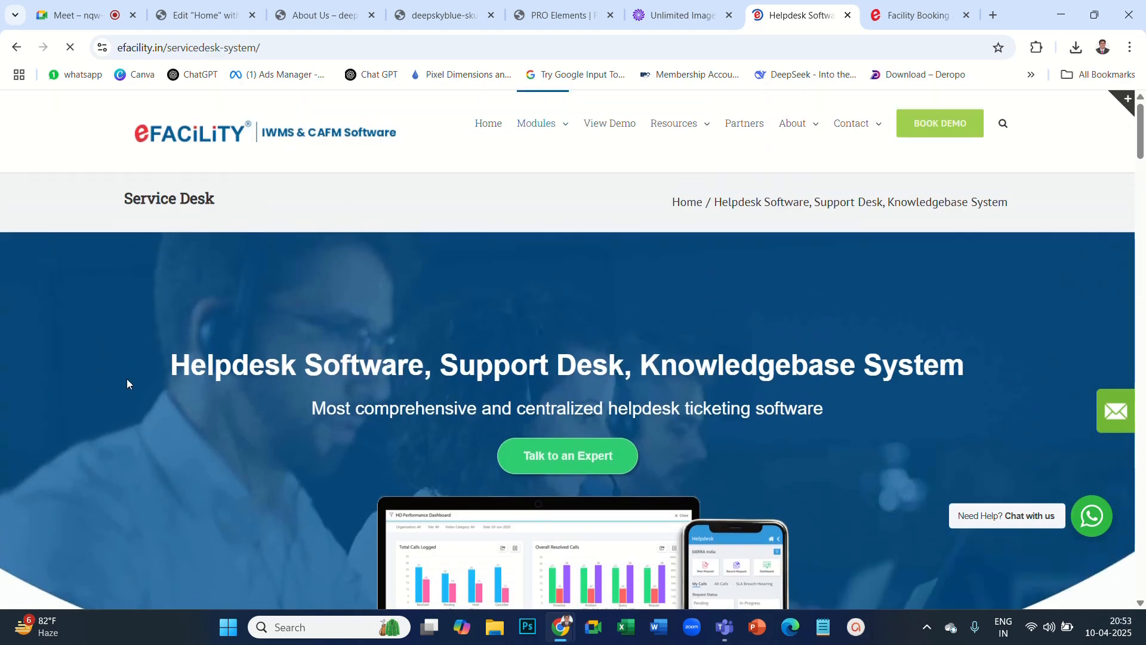
{"action": "scroll", "coordinate": [127, 383], "scroll_direction": "down", "scroll_amount": 1}
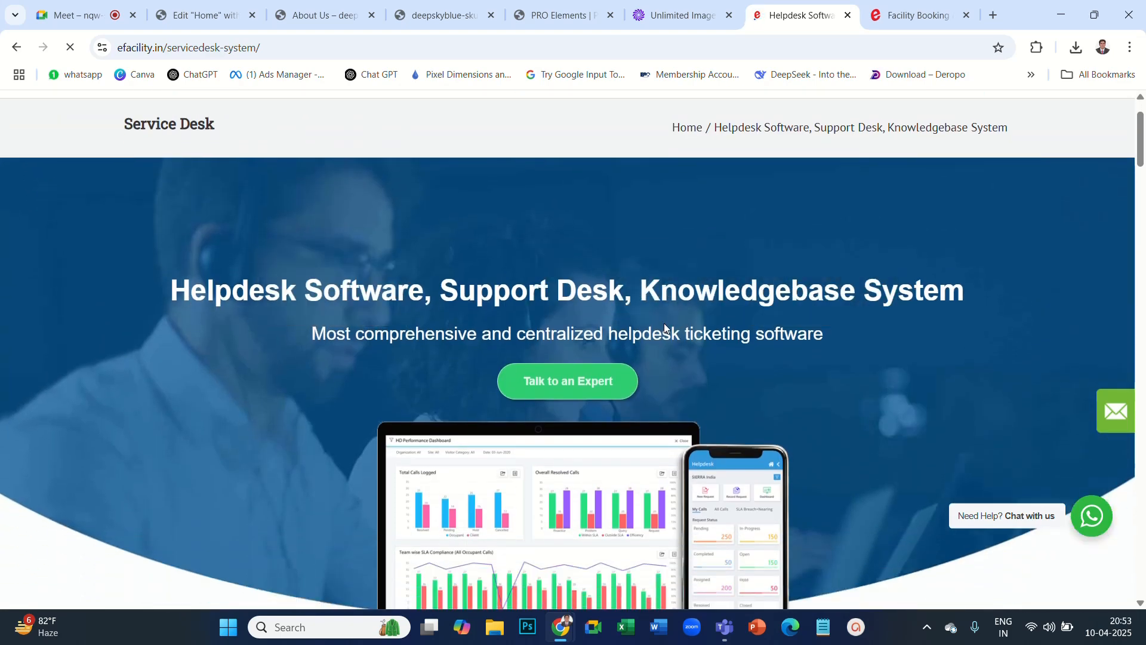
{"action": "left_click_drag", "start_coordinate": [824, 332], "coordinate": [497, 329]}
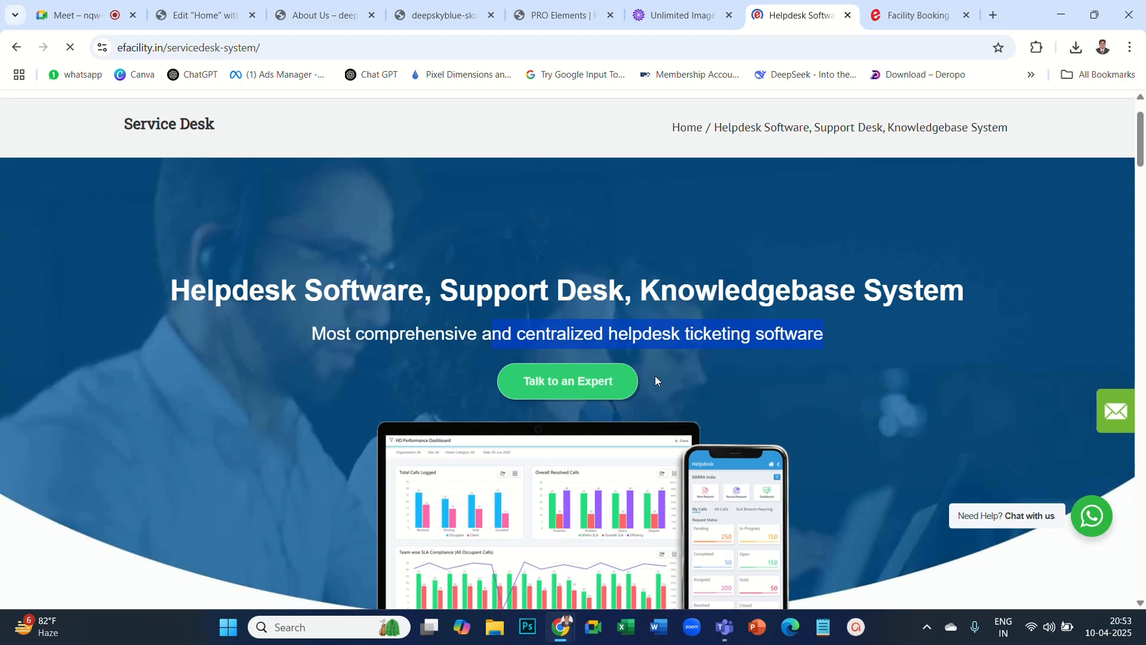
{"action": "scroll", "coordinate": [762, 352], "scroll_direction": "down", "scroll_amount": 1}
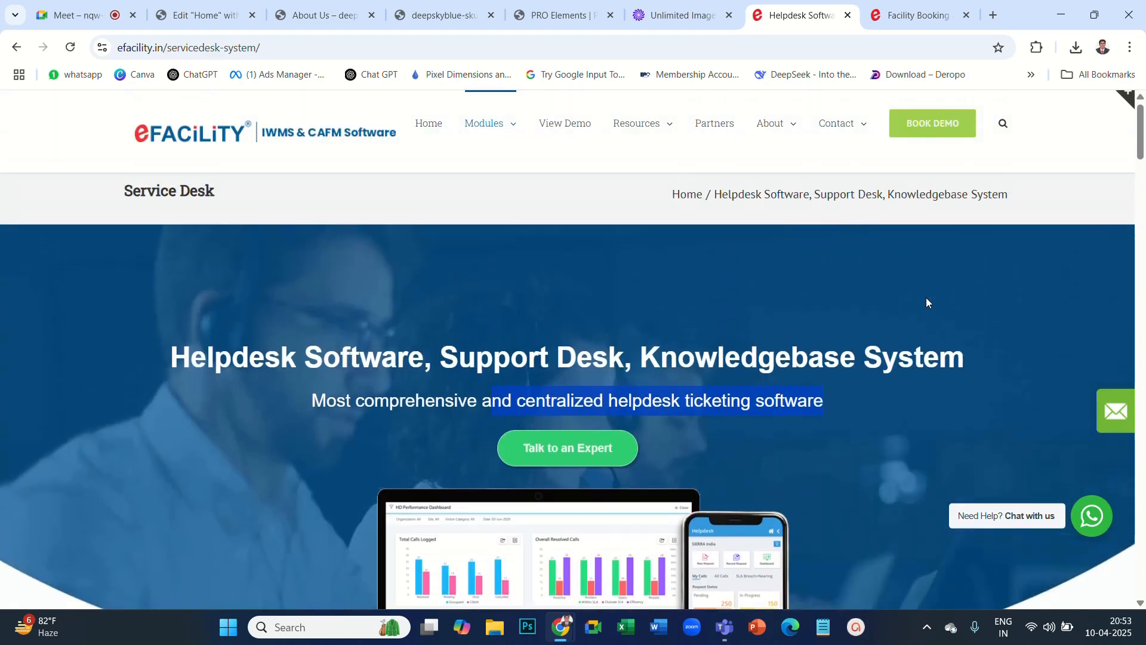
Highlight the Helpdesk Software & Knowledgebase System section and the Key Features list as separate sections of the page.
{"action": "scroll", "coordinate": [926, 297], "scroll_direction": "down", "scroll_amount": 2}
{"action": "scroll", "coordinate": [926, 297], "scroll_direction": "down", "scroll_amount": 3}
{"action": "scroll", "coordinate": [926, 298], "scroll_direction": "down", "scroll_amount": 4}
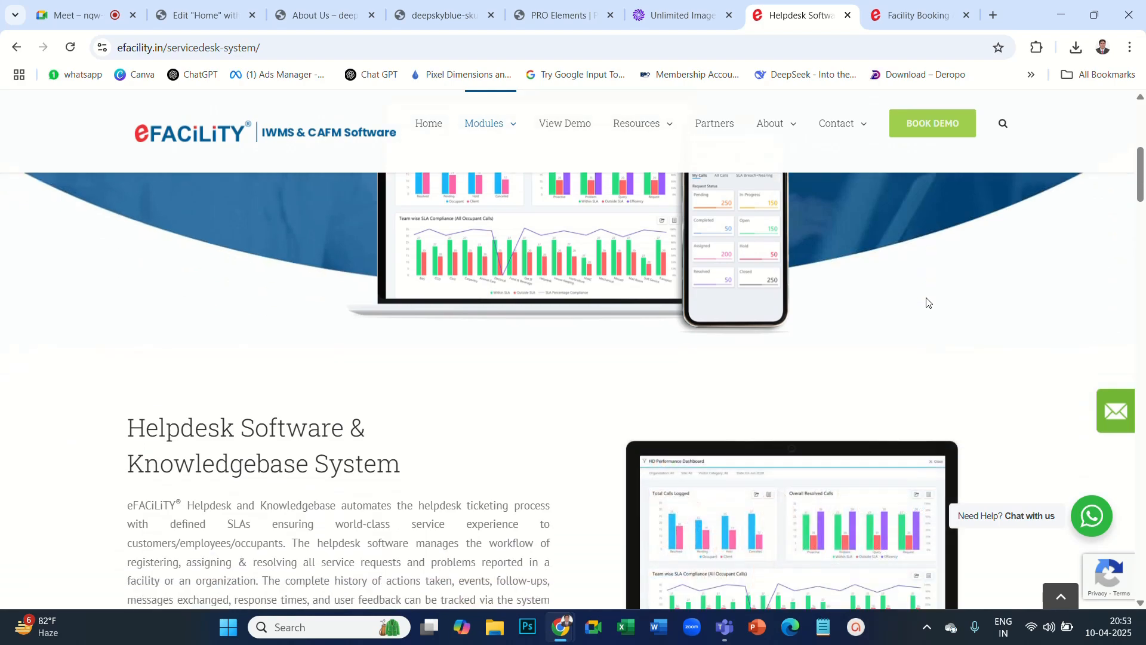
{"action": "left_click_drag", "start_coordinate": [107, 220], "coordinate": [754, 374]}
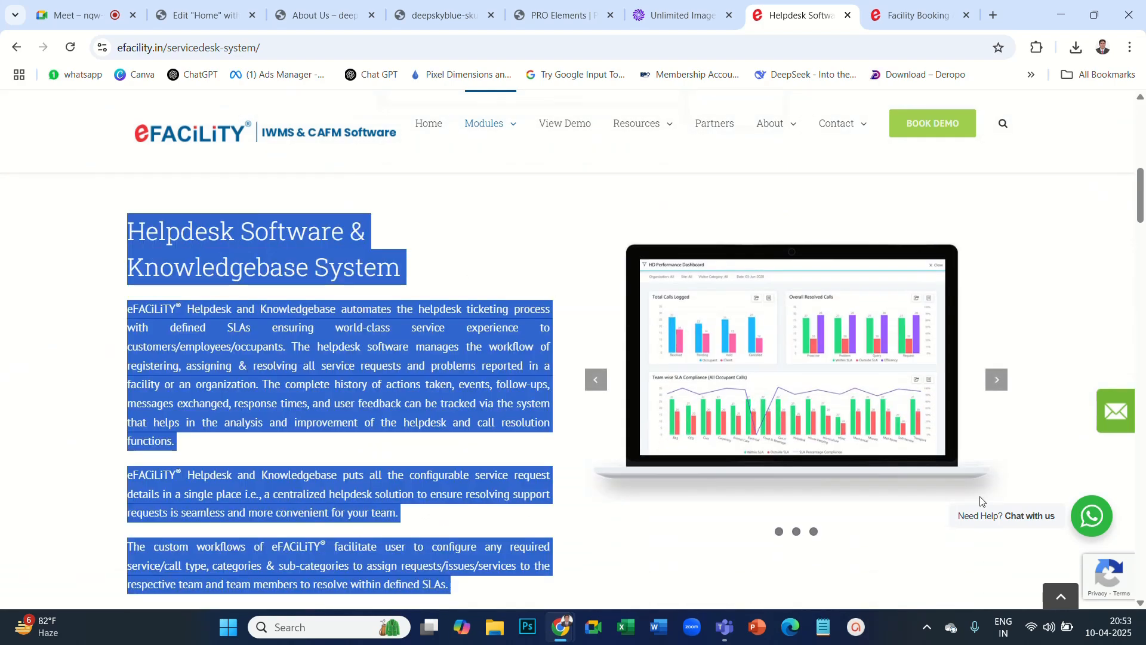
{"action": "scroll", "coordinate": [808, 298], "scroll_direction": "down", "scroll_amount": 6}
{"action": "left_click", "coordinate": [166, 338]}
{"action": "left_click_drag", "start_coordinate": [125, 325], "coordinate": [768, 568]}
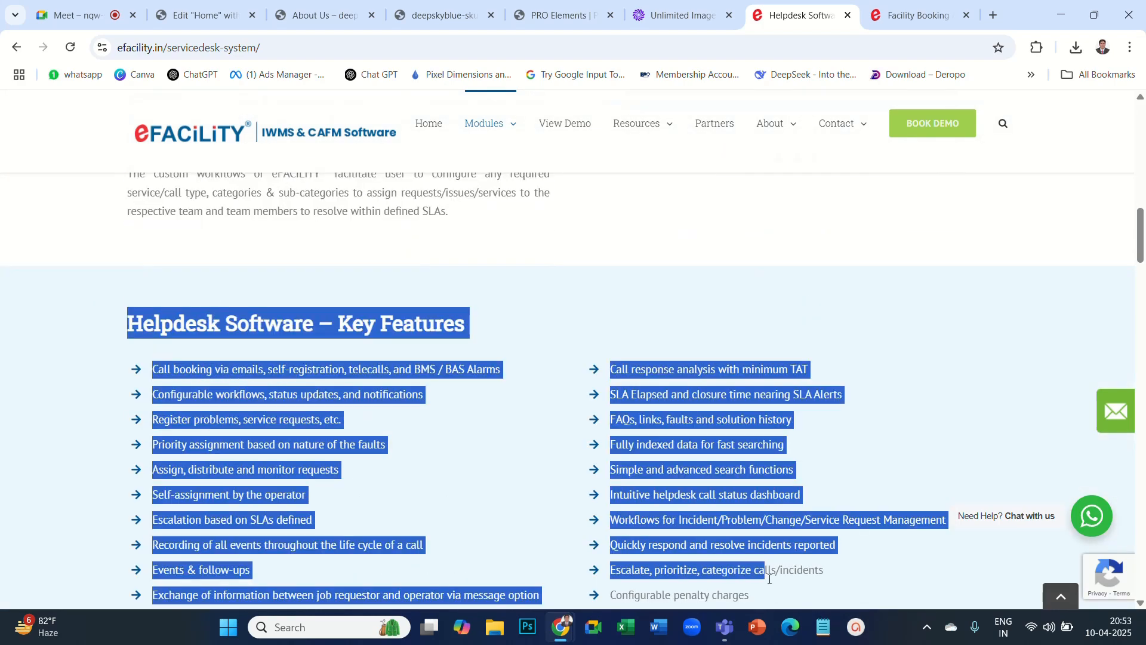
{"action": "scroll", "coordinate": [391, 417], "scroll_direction": "down", "scroll_amount": 6}
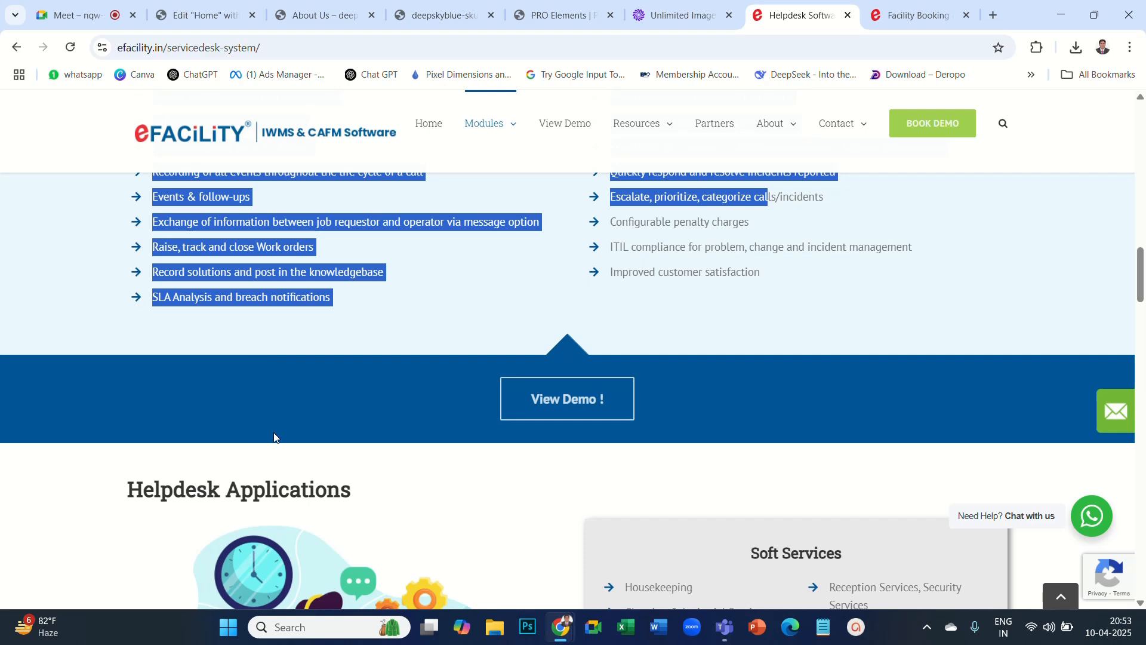
Go through the Helpdesk Applications, service request cards and Smart Facility App sections, highlighting each, and continue towards the footer.
{"action": "scroll", "coordinate": [382, 391], "scroll_direction": "down", "scroll_amount": 5}
{"action": "left_click_drag", "start_coordinate": [100, 197], "coordinate": [997, 430]}
{"action": "scroll", "coordinate": [337, 311], "scroll_direction": "down", "scroll_amount": 4}
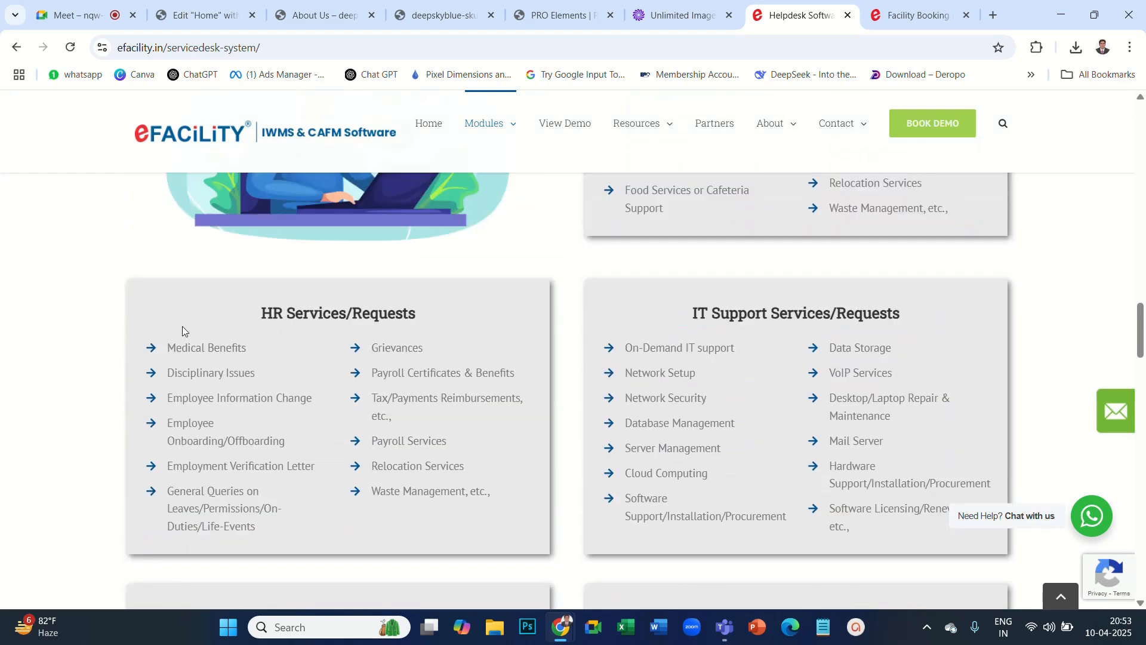
{"action": "left_click_drag", "start_coordinate": [179, 327], "coordinate": [970, 482]}
{"action": "scroll", "coordinate": [233, 375], "scroll_direction": "down", "scroll_amount": 6}
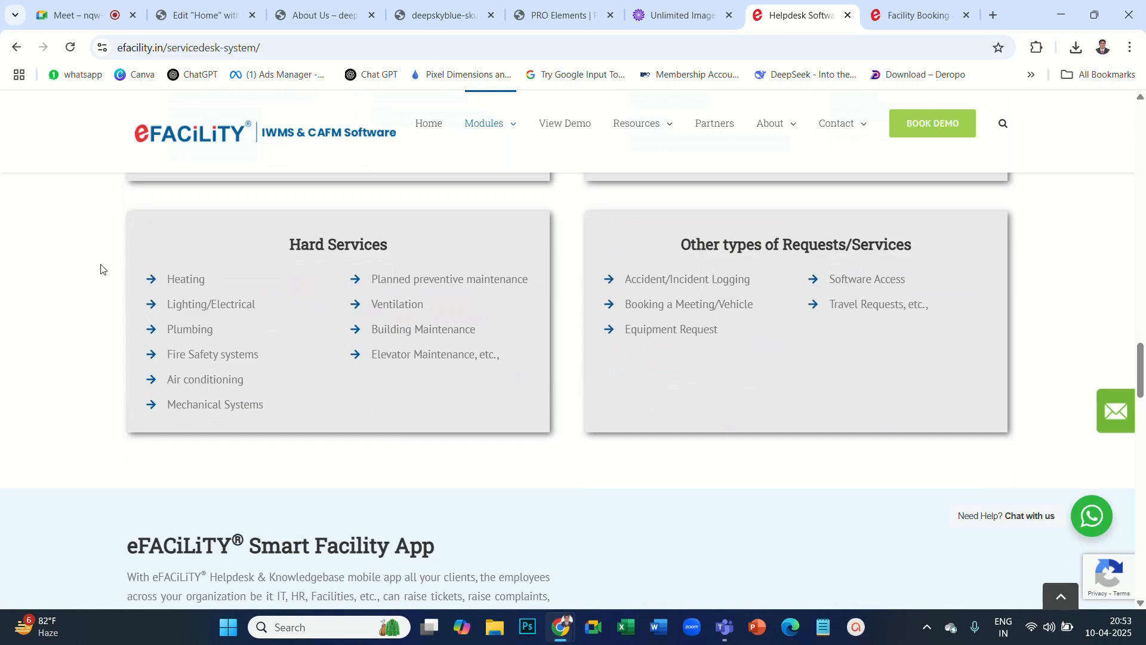
{"action": "left_click_drag", "start_coordinate": [102, 266], "coordinate": [1048, 366]}
{"action": "scroll", "coordinate": [785, 355], "scroll_direction": "down", "scroll_amount": 6}
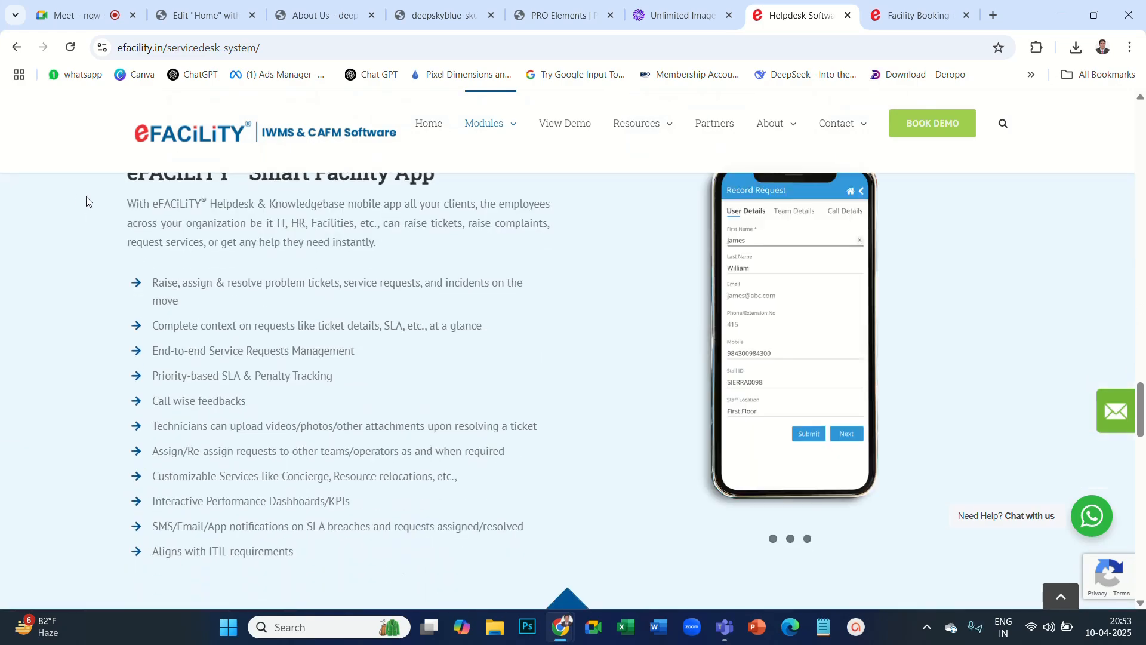
{"action": "left_click_drag", "start_coordinate": [82, 200], "coordinate": [925, 384]}
{"action": "scroll", "coordinate": [929, 361], "scroll_direction": "down", "scroll_amount": 6}
{"action": "scroll", "coordinate": [678, 360], "scroll_direction": "down", "scroll_amount": 5}
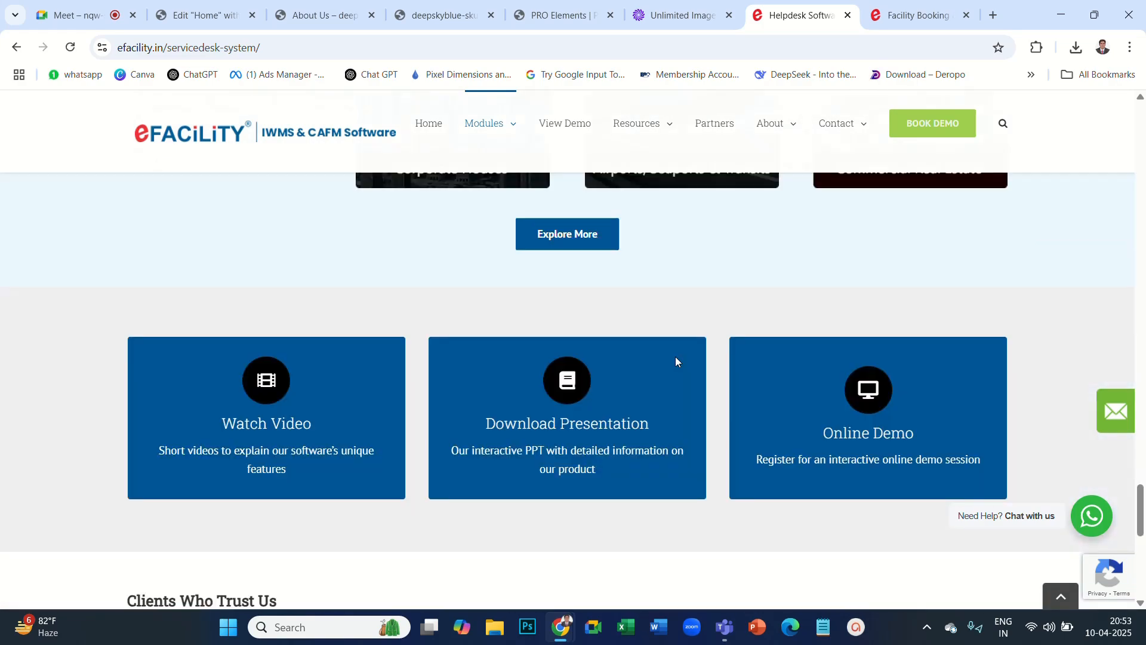
Return to the hero banner and highlight its tagline "Most comprehensive and centralized helpdesk ticketing software".
{"action": "scroll", "coordinate": [709, 350], "scroll_direction": "up", "scroll_amount": 20}
{"action": "scroll", "coordinate": [727, 349], "scroll_direction": "up", "scroll_amount": 20}
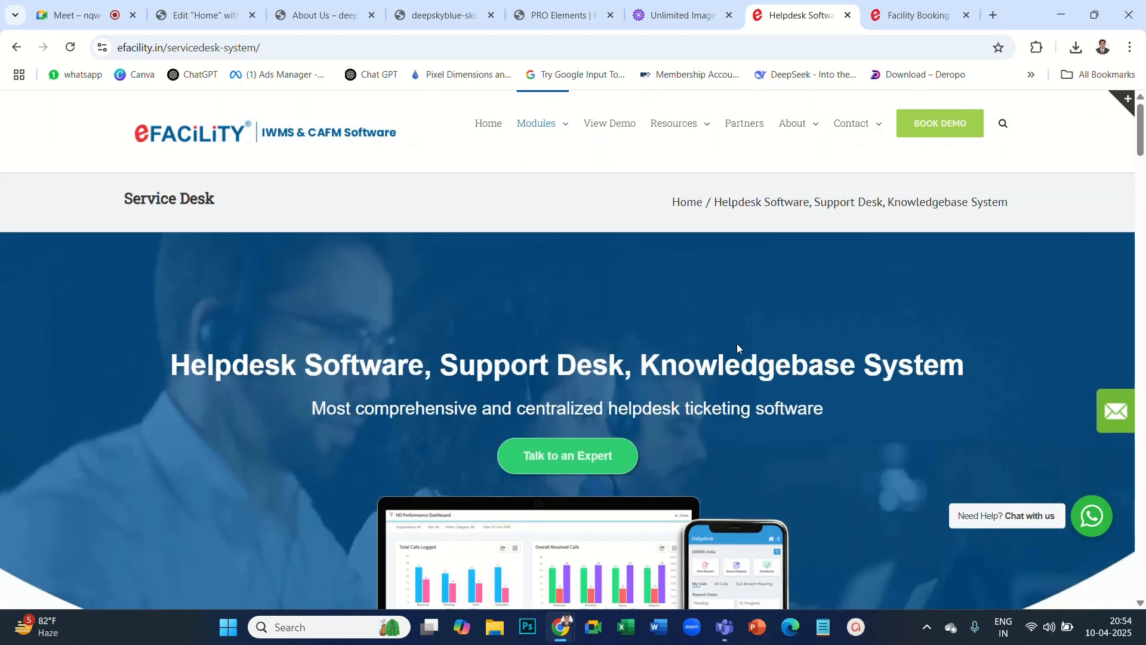
{"action": "scroll", "coordinate": [737, 345], "scroll_direction": "down", "scroll_amount": 1}
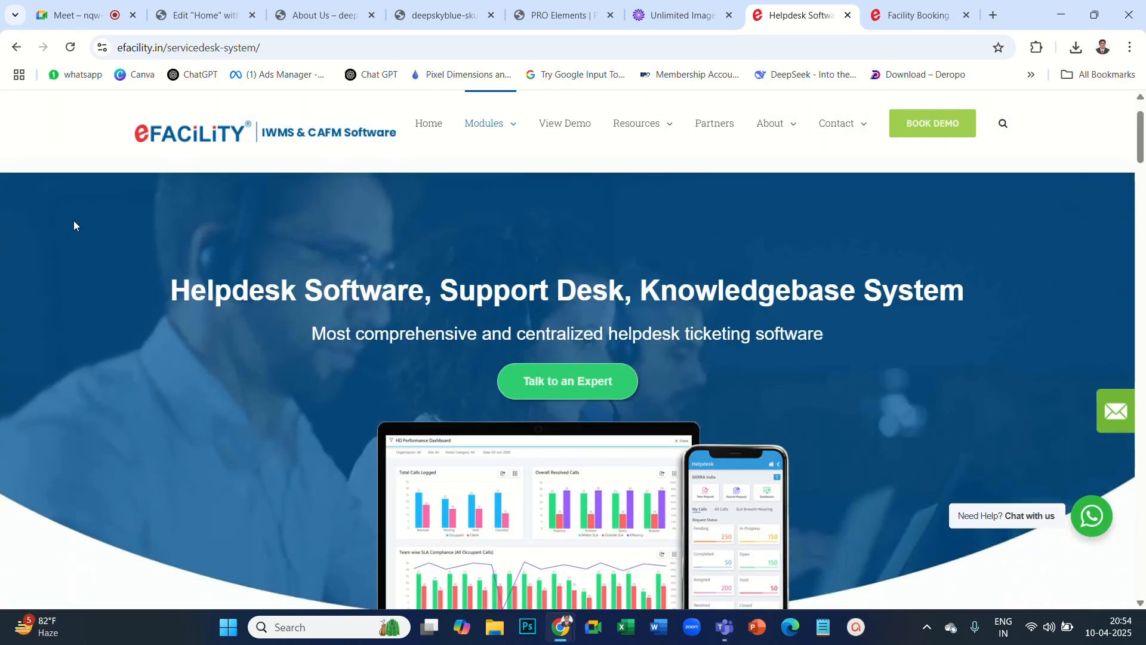
{"action": "scroll", "coordinate": [73, 220], "scroll_direction": "up", "scroll_amount": 1}
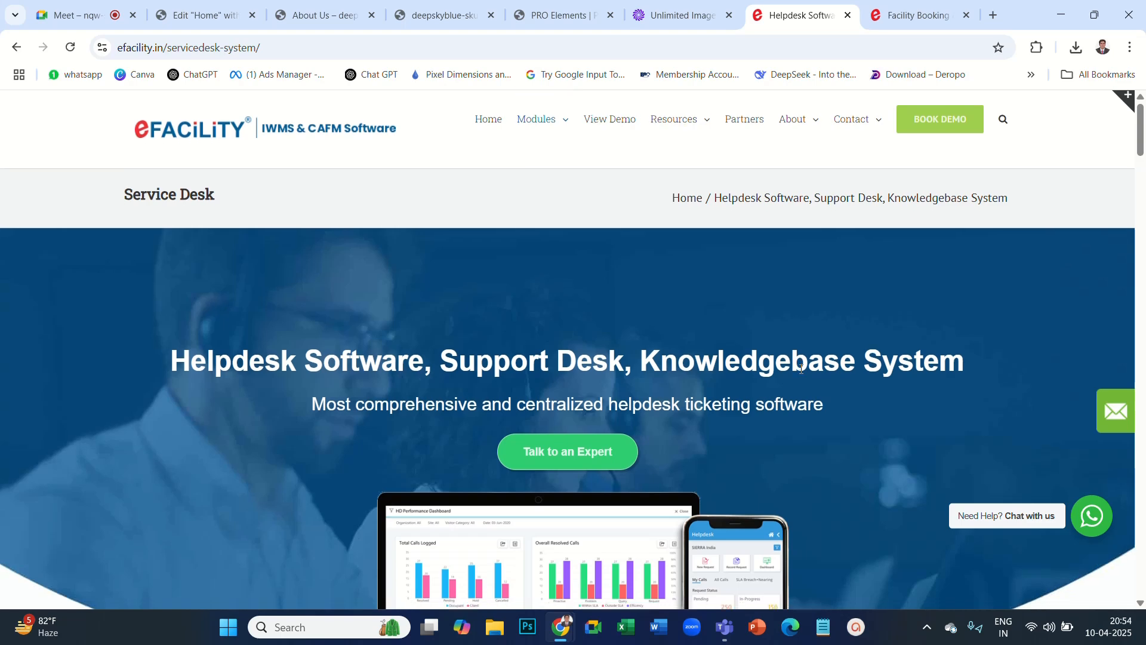
{"action": "scroll", "coordinate": [112, 307], "scroll_direction": "down", "scroll_amount": 1}
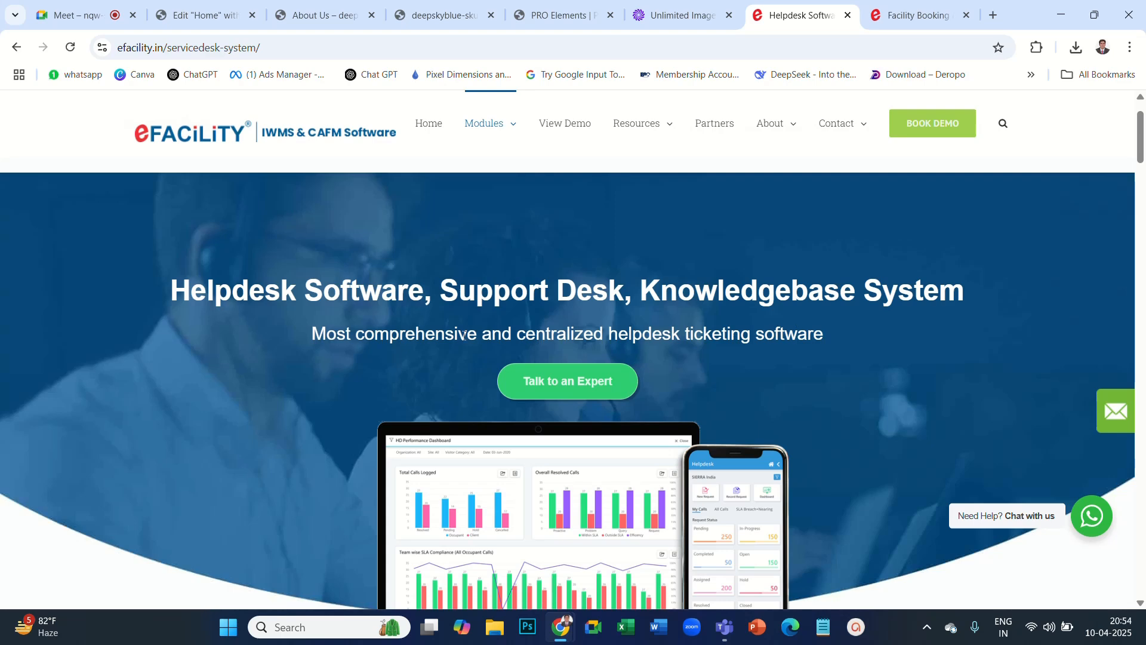
{"action": "left_click_drag", "start_coordinate": [316, 336], "coordinate": [820, 329]}
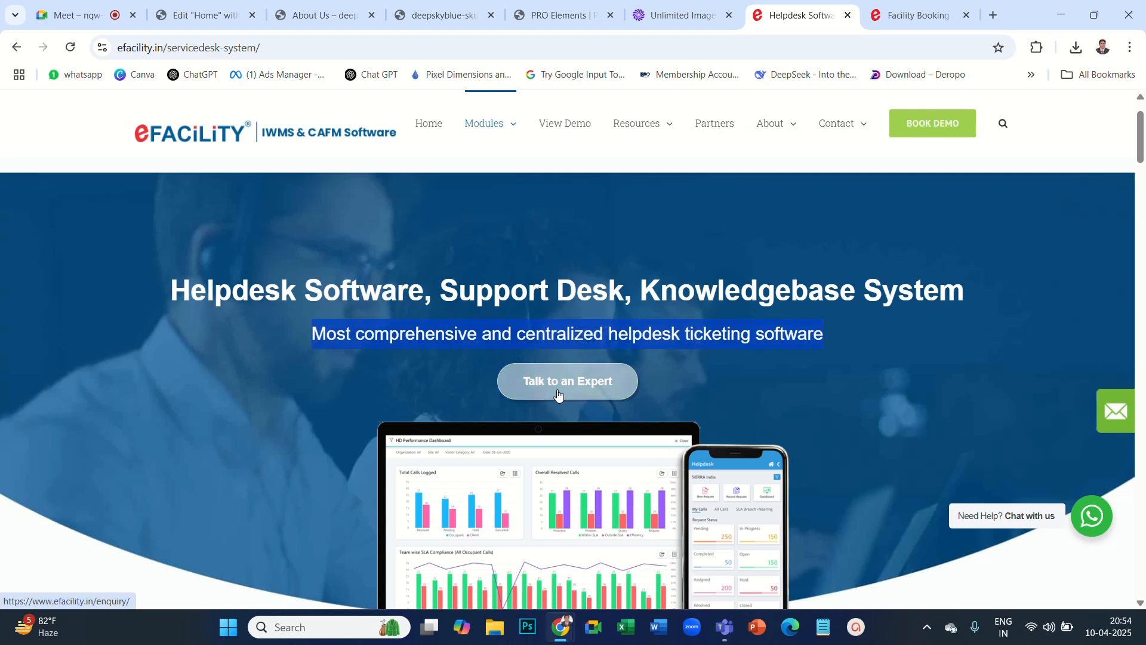
{"action": "scroll", "coordinate": [629, 318], "scroll_direction": "down", "scroll_amount": 4}
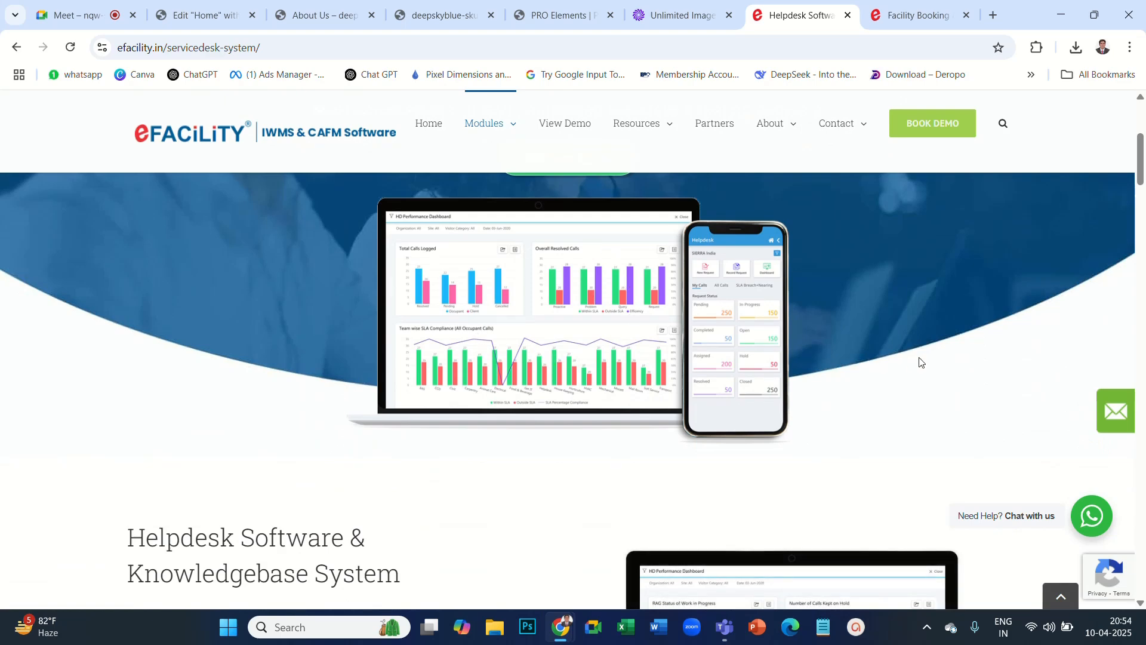
{"action": "scroll", "coordinate": [919, 361], "scroll_direction": "up", "scroll_amount": 5}
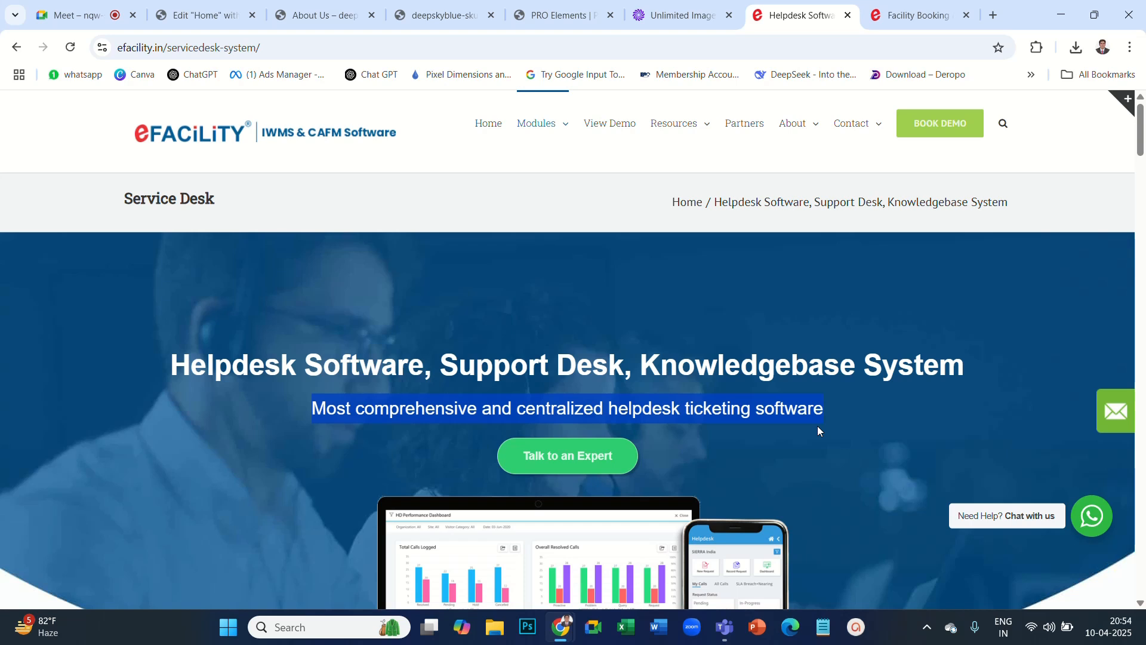
Clear the tagline highlight and compare the hero banner with the Helpdesk Software & Knowledgebase System section below it.
{"action": "scroll", "coordinate": [818, 428], "scroll_direction": "down", "scroll_amount": 1}
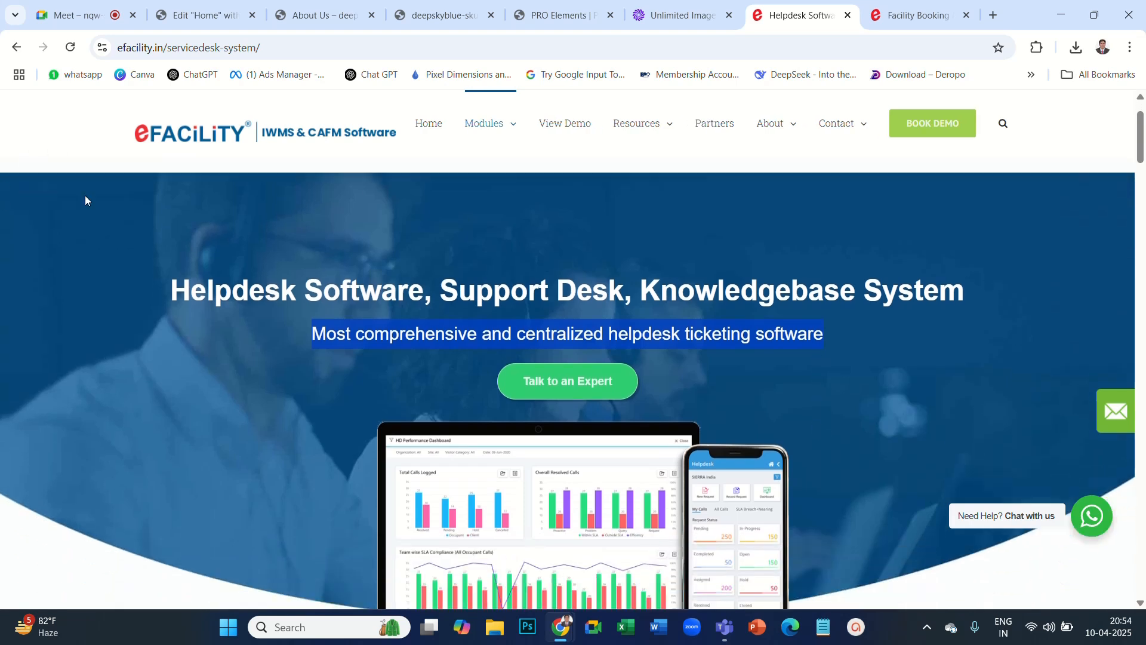
{"action": "scroll", "coordinate": [400, 357], "scroll_direction": "up", "scroll_amount": 1}
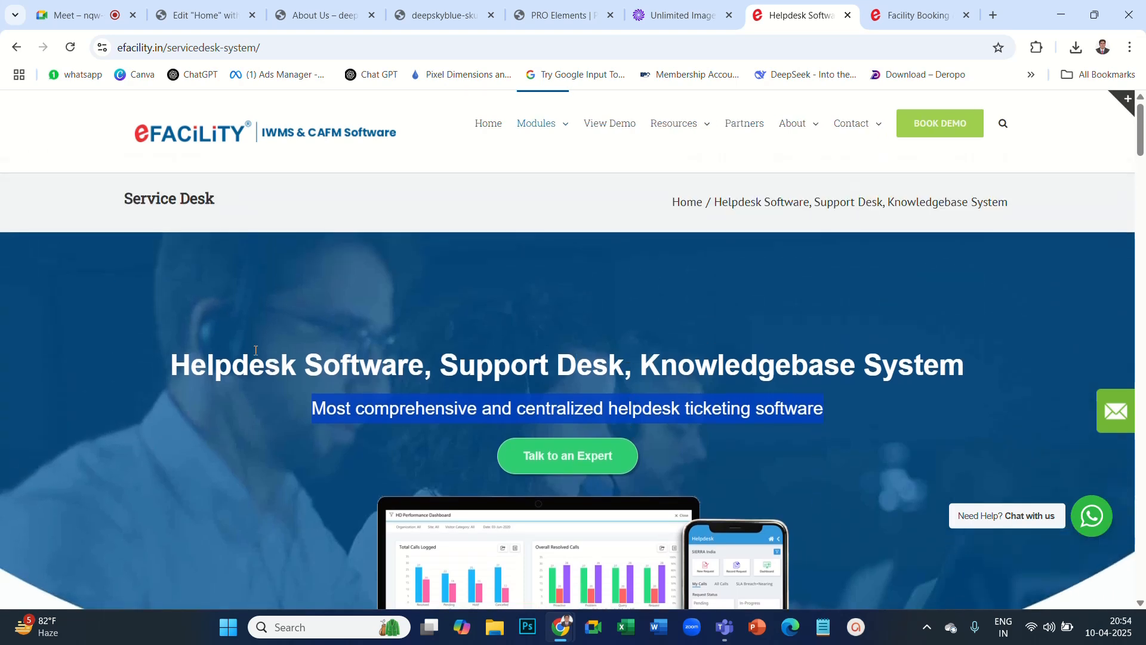
{"action": "left_click", "coordinate": [778, 380]}
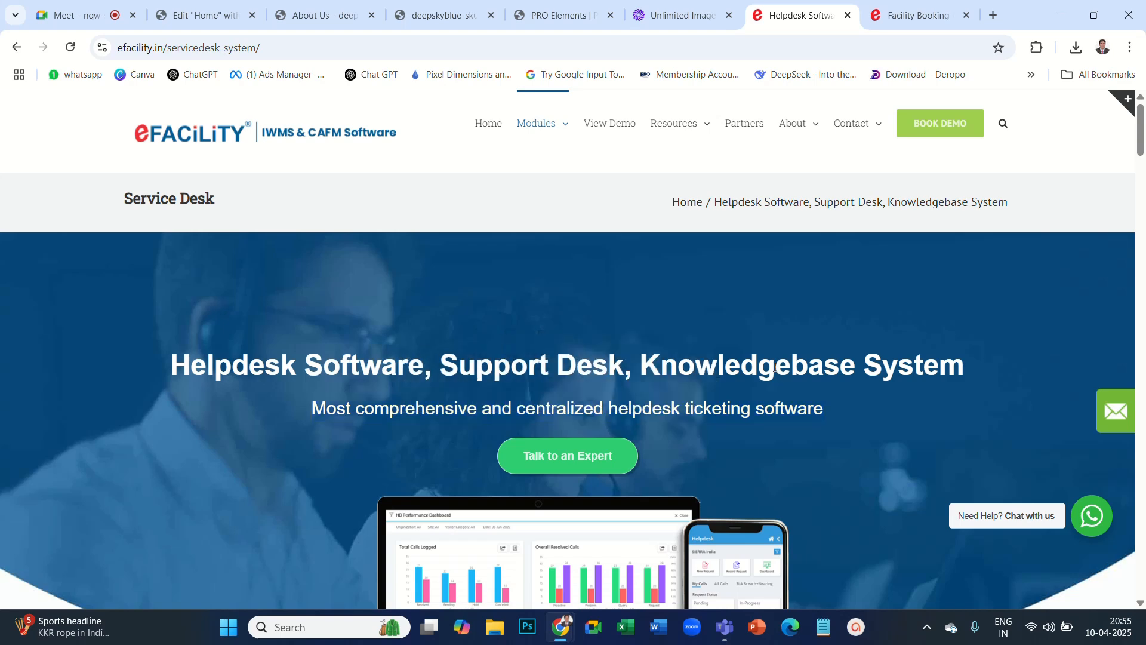
{"action": "scroll", "coordinate": [763, 269], "scroll_direction": "down", "scroll_amount": 8}
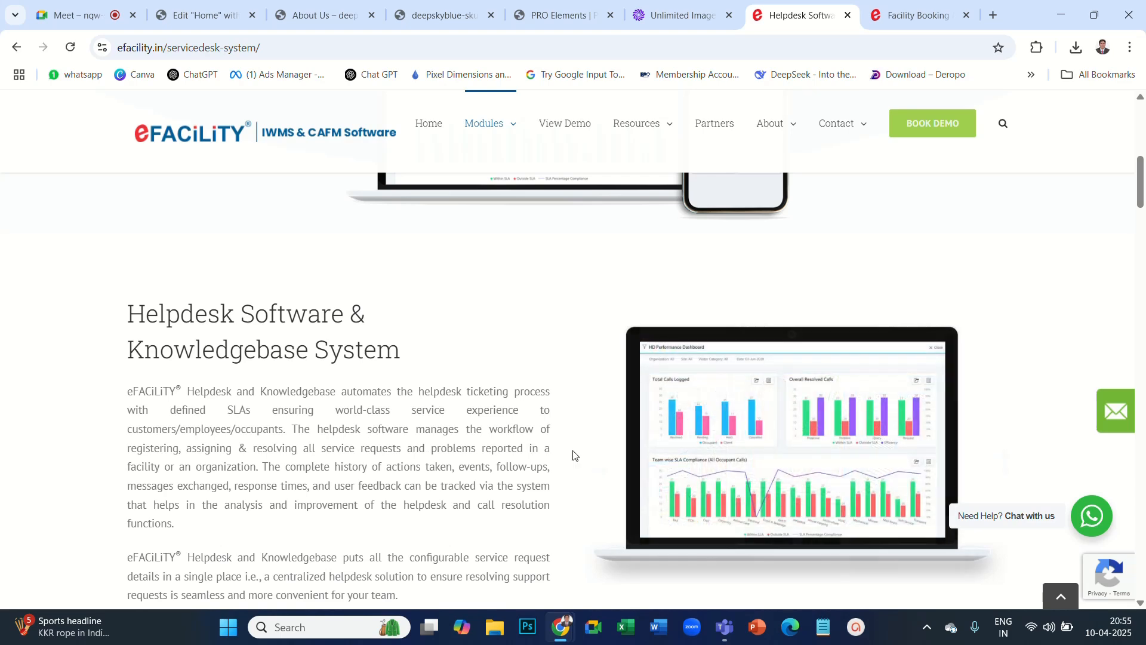
{"action": "scroll", "coordinate": [573, 455], "scroll_direction": "up", "scroll_amount": 8}
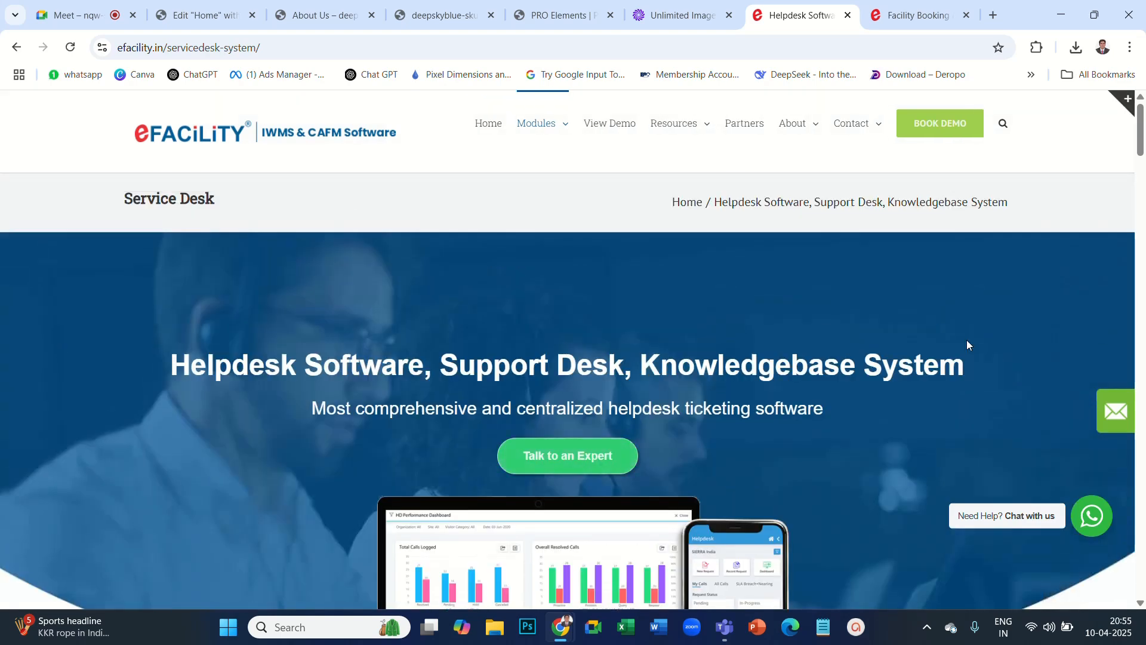
{"action": "scroll", "coordinate": [747, 335], "scroll_direction": "down", "scroll_amount": 8}
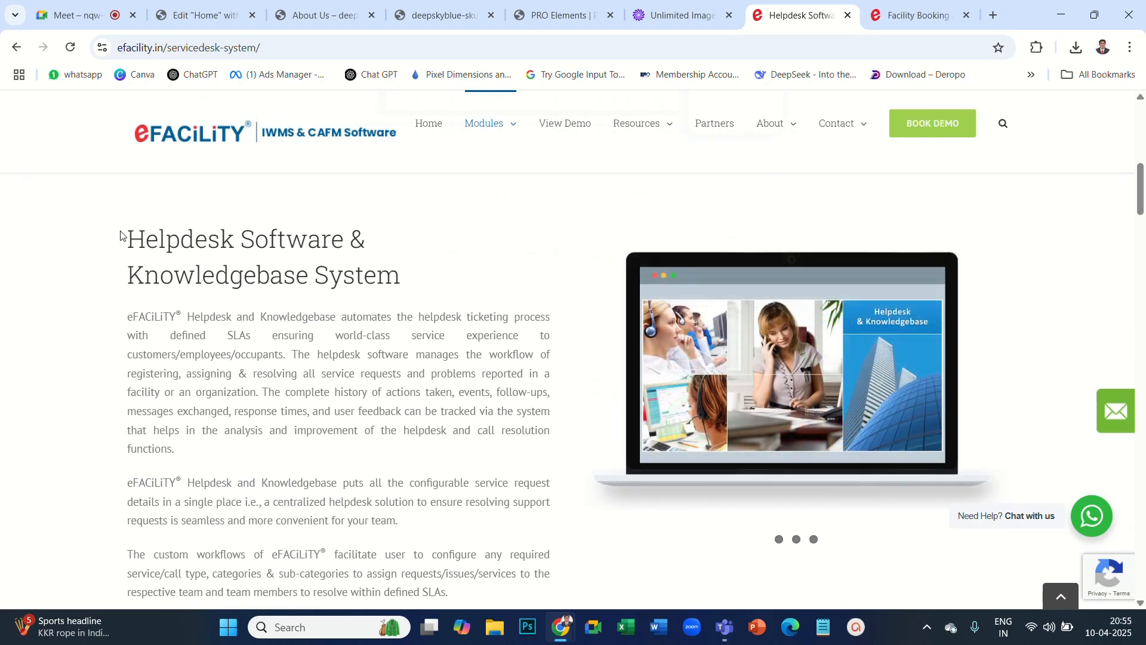
Highlight the heading and paragraphs of the Helpdesk Software & Knowledgebase System section, view the key features and return to the banner.
{"action": "left_click_drag", "start_coordinate": [123, 235], "coordinate": [528, 535]}
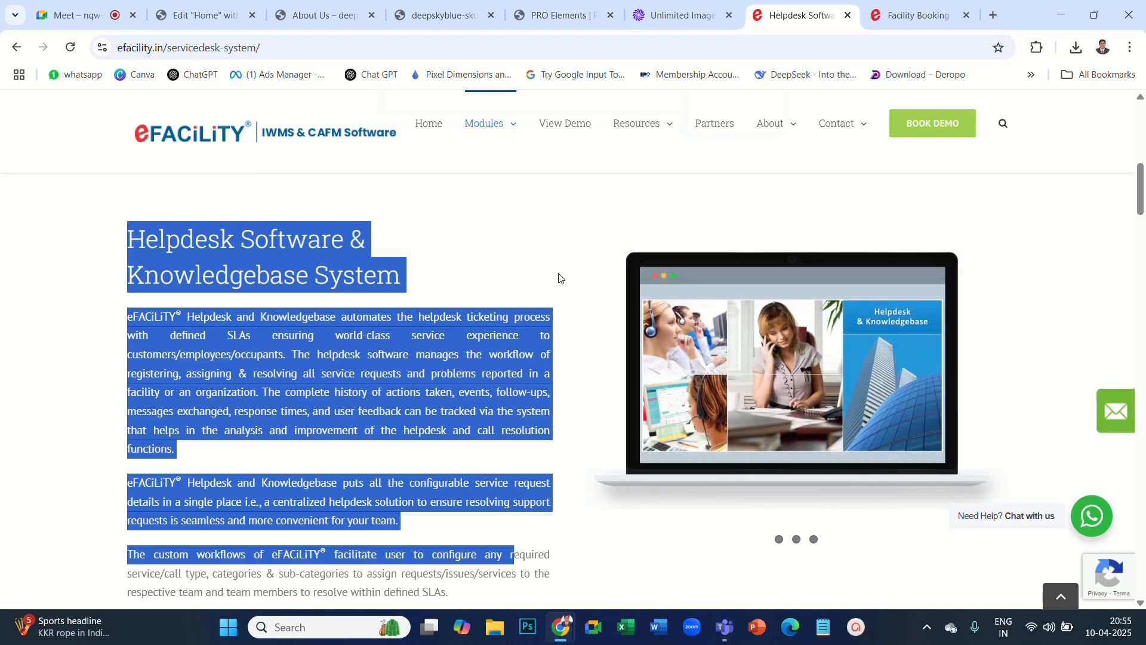
{"action": "scroll", "coordinate": [558, 277], "scroll_direction": "down", "scroll_amount": 5}
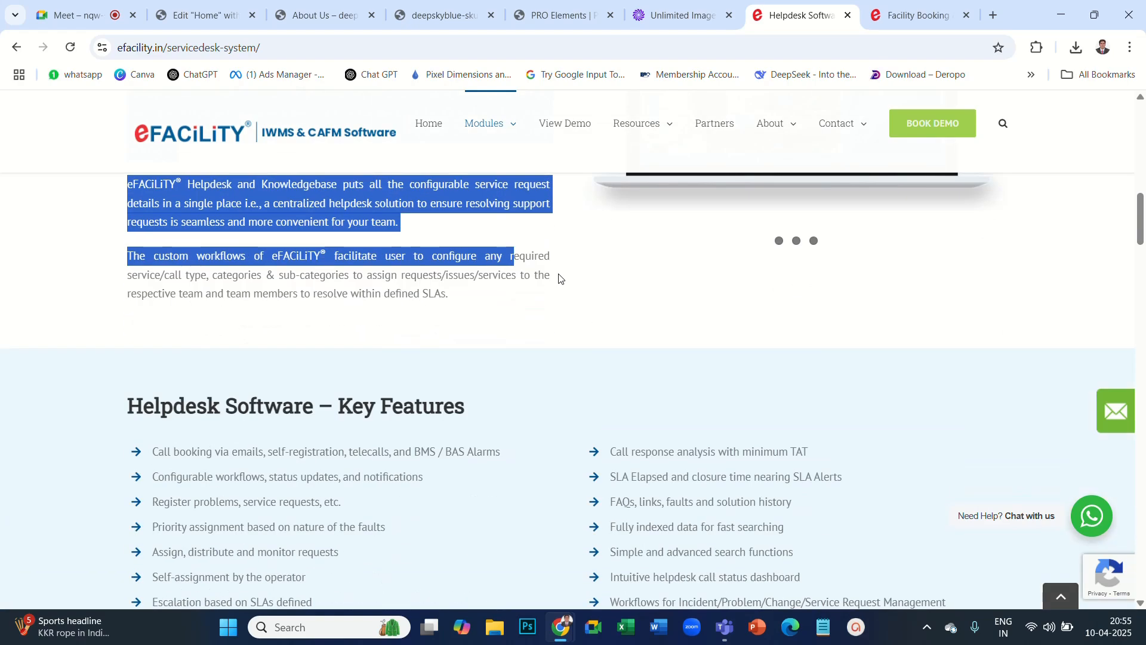
{"action": "scroll", "coordinate": [558, 278], "scroll_direction": "up", "scroll_amount": 10}
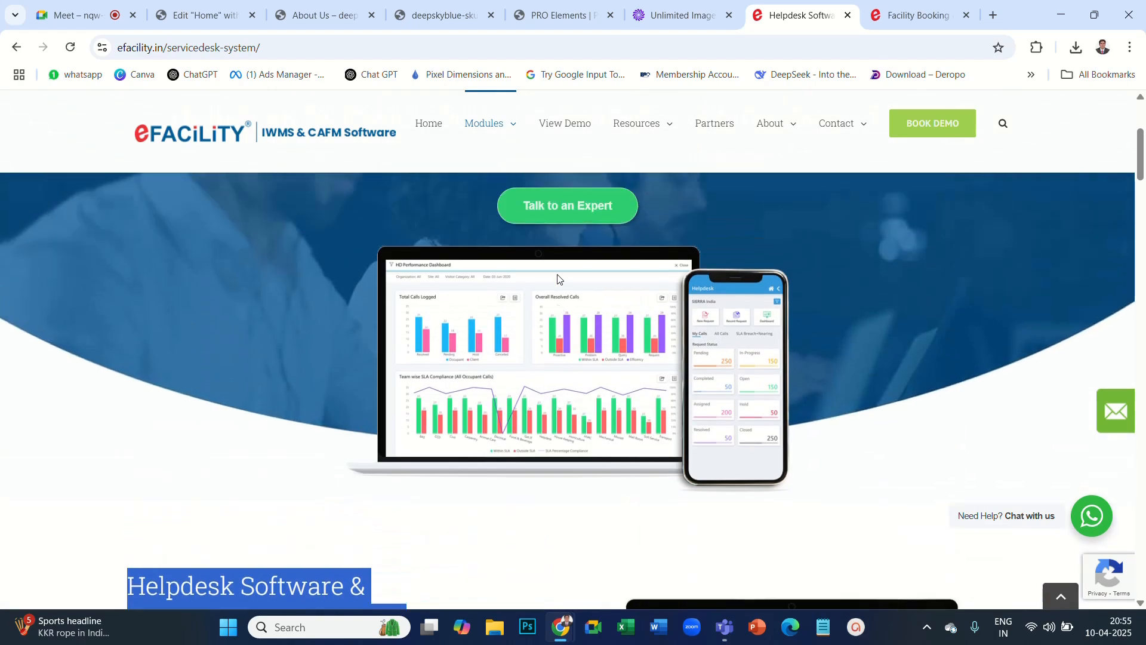
{"action": "scroll", "coordinate": [559, 277], "scroll_direction": "up", "scroll_amount": 4}
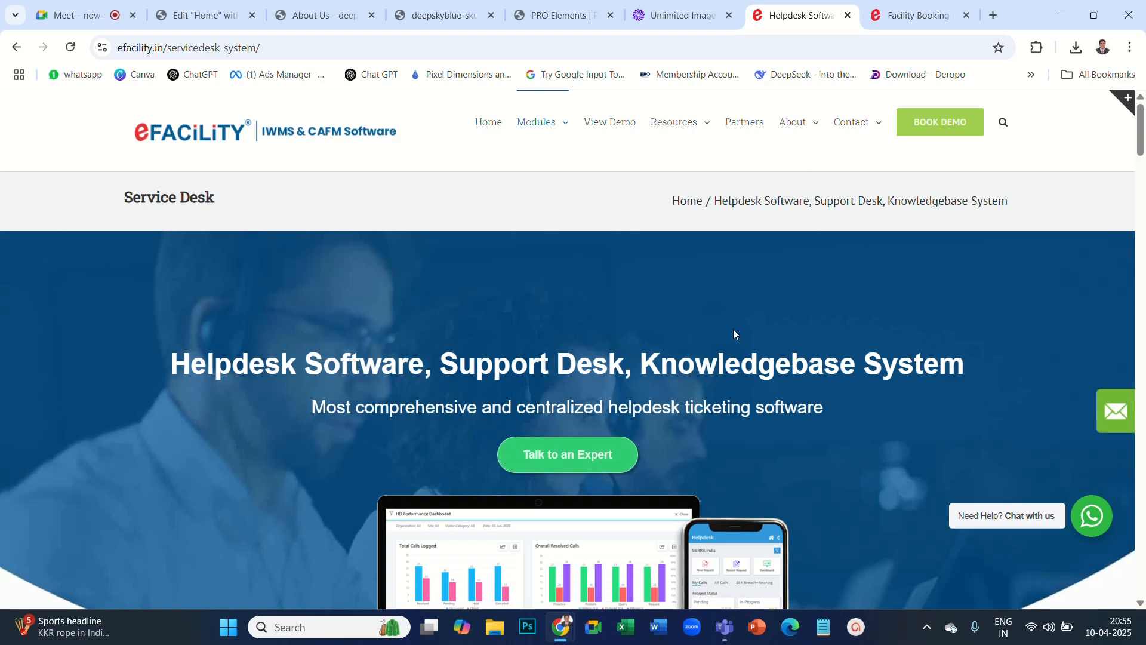
Trace across the hero banner's content once more and switch to the Elementor editor tab for the Home page.
{"action": "scroll", "coordinate": [733, 333], "scroll_direction": "down", "scroll_amount": 3}
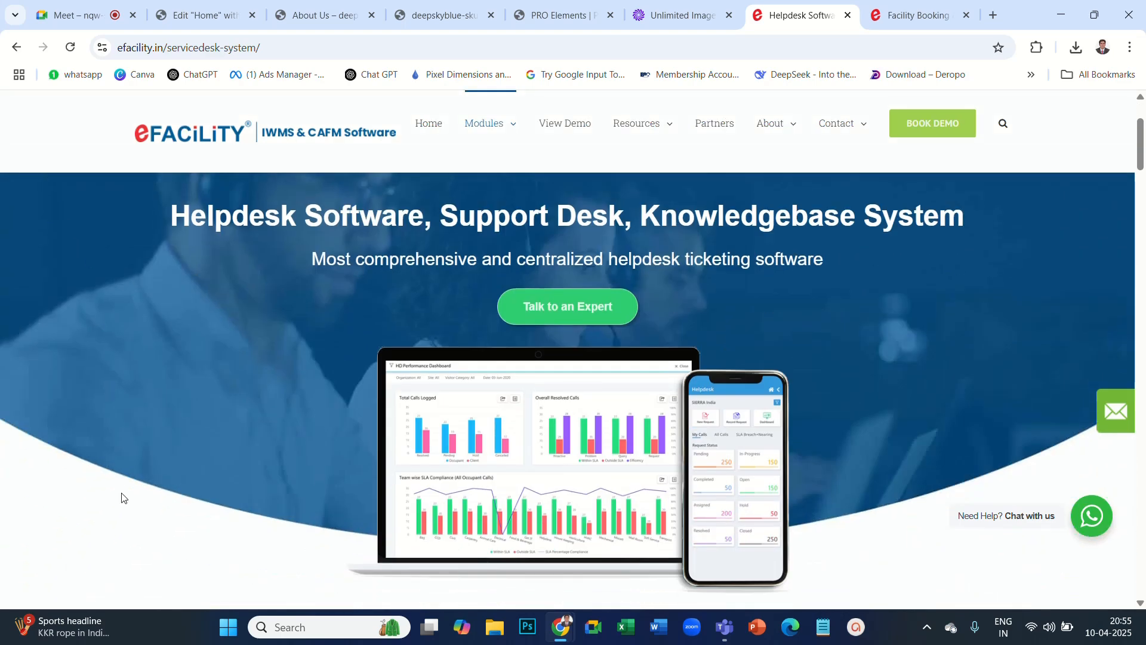
{"action": "left_click_drag", "start_coordinate": [121, 264], "coordinate": [823, 294]}
{"action": "left_click", "coordinate": [210, 20]}
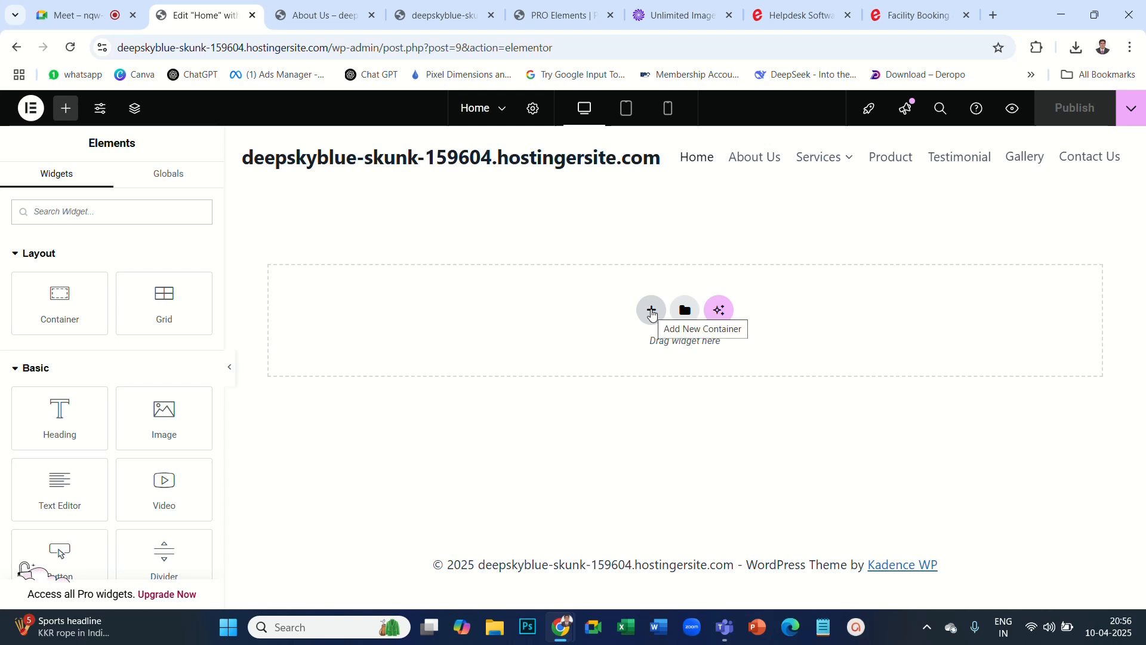
Add a Flexbox container with the single-column, downward-direction structure to the empty Home page.
{"action": "left_click", "coordinate": [652, 313]}
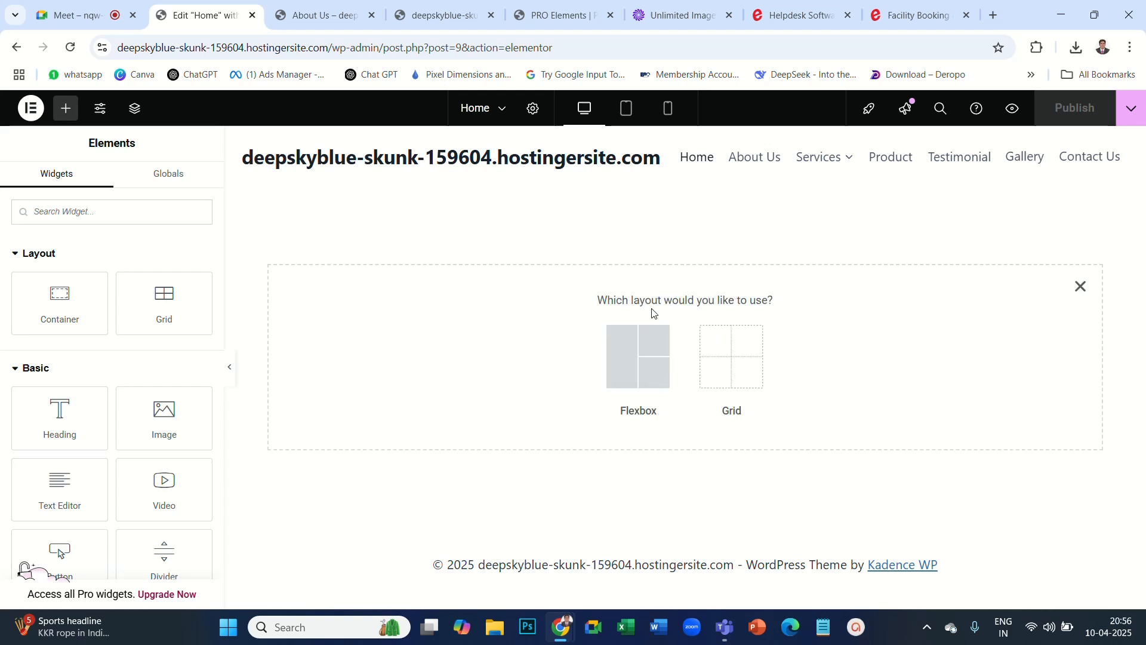
{"action": "left_click_drag", "start_coordinate": [597, 298], "coordinate": [783, 303]}
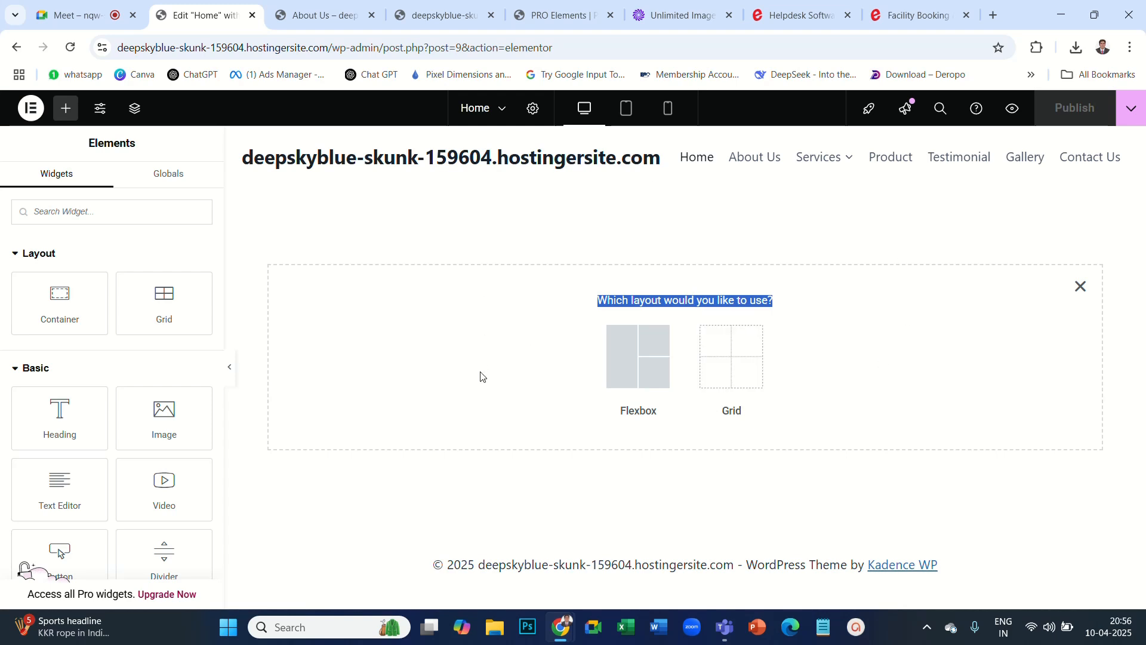
{"action": "left_click", "coordinate": [911, 456]}
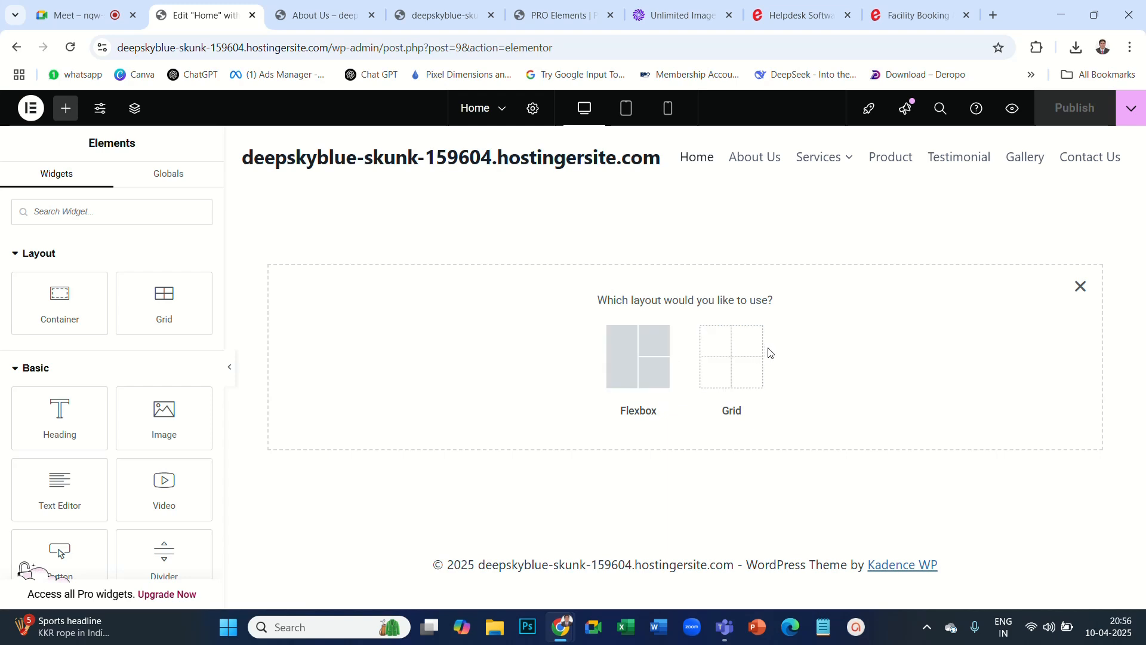
{"action": "left_click", "coordinate": [625, 348]}
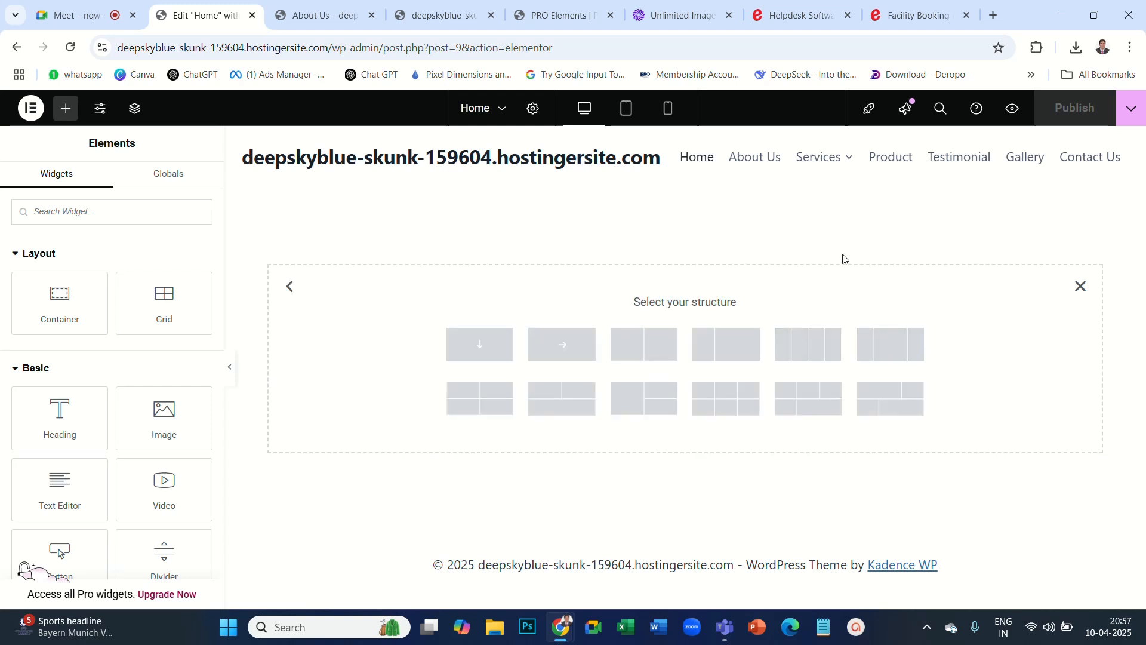
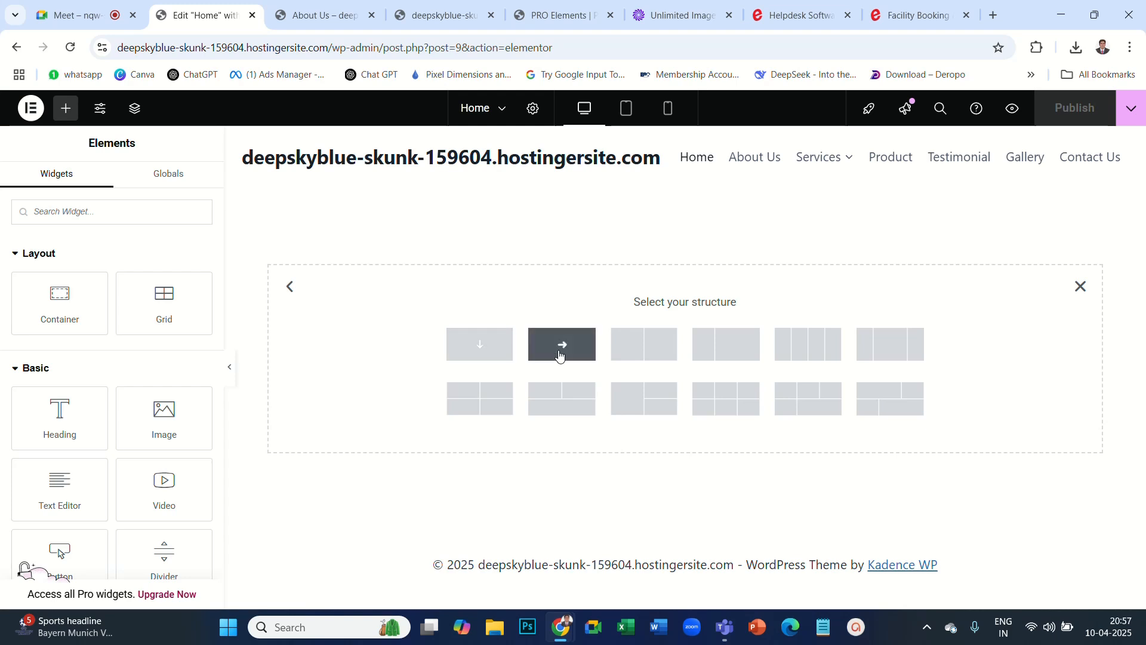
{"action": "left_click", "coordinate": [480, 344]}
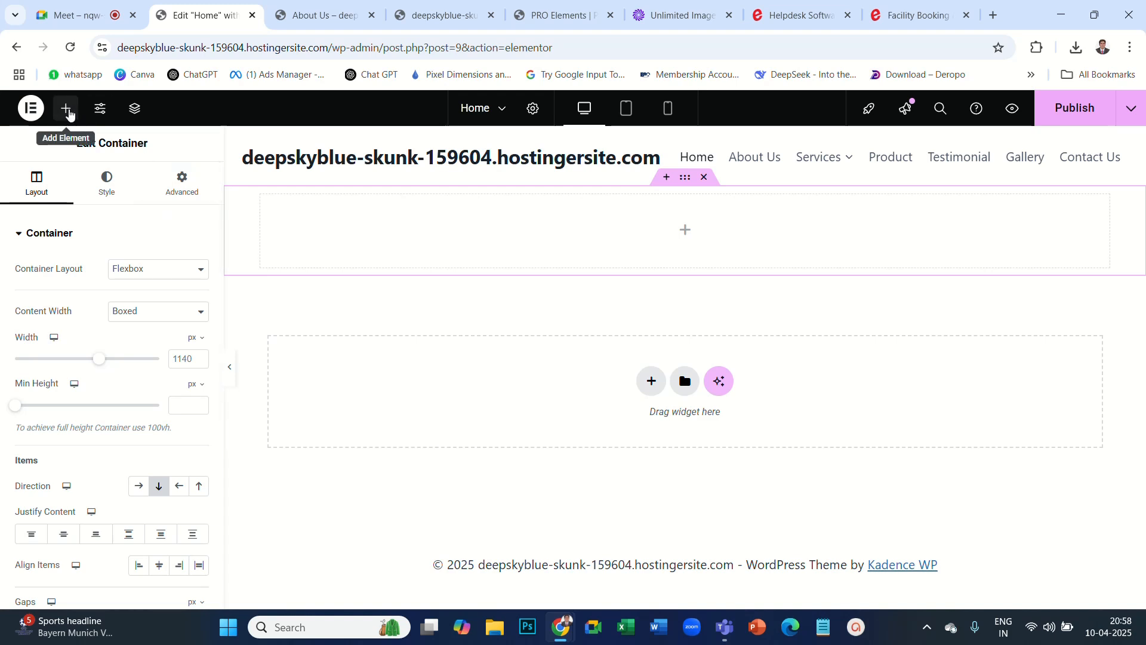
Stack three Heading widgets vertically inside the column-direction container.
{"action": "left_click", "coordinate": [66, 109]}
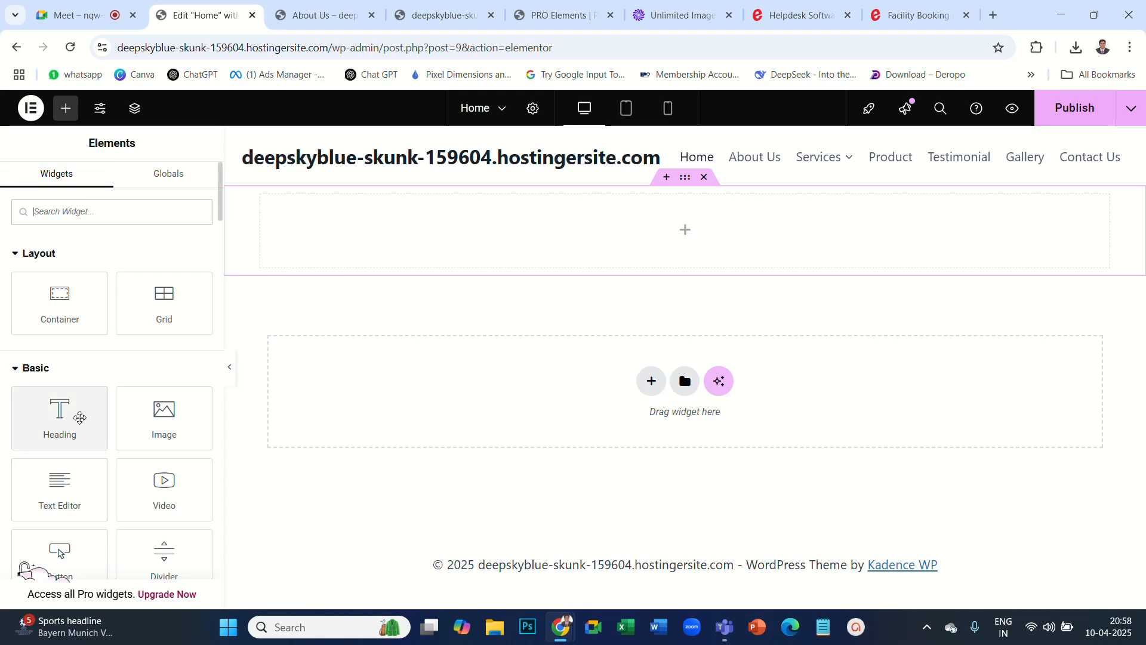
{"action": "left_click_drag", "start_coordinate": [60, 412], "coordinate": [688, 243]}
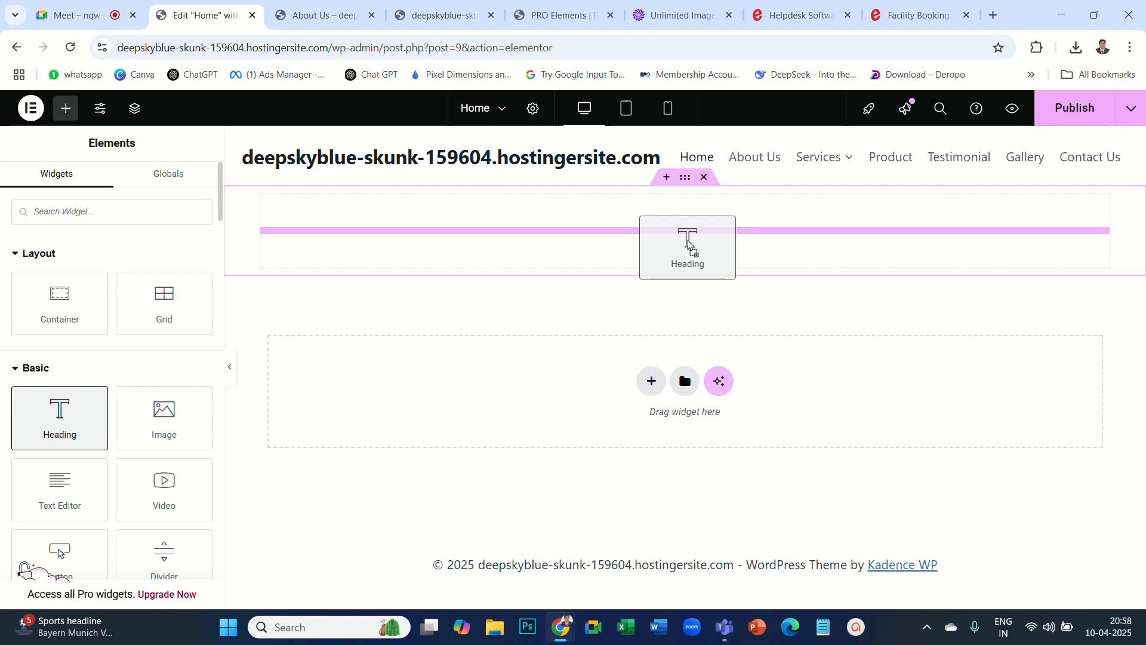
{"action": "left_click_drag", "start_coordinate": [688, 244], "coordinate": [689, 238]}
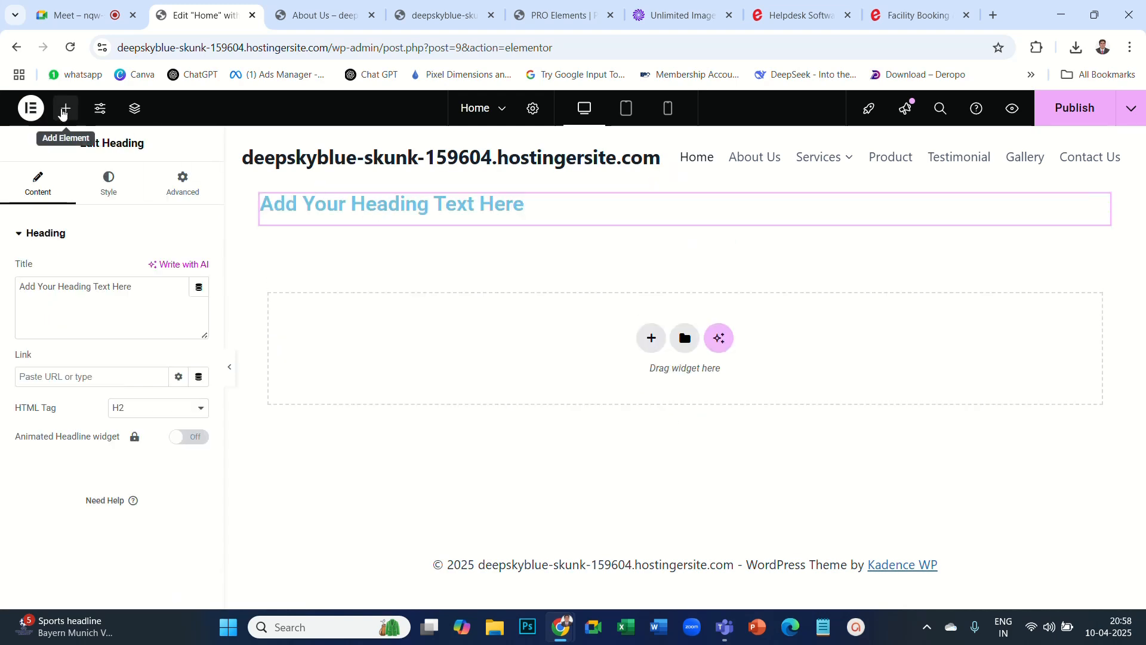
{"action": "left_click", "coordinate": [66, 108]}
{"action": "left_click_drag", "start_coordinate": [57, 412], "coordinate": [619, 215]}
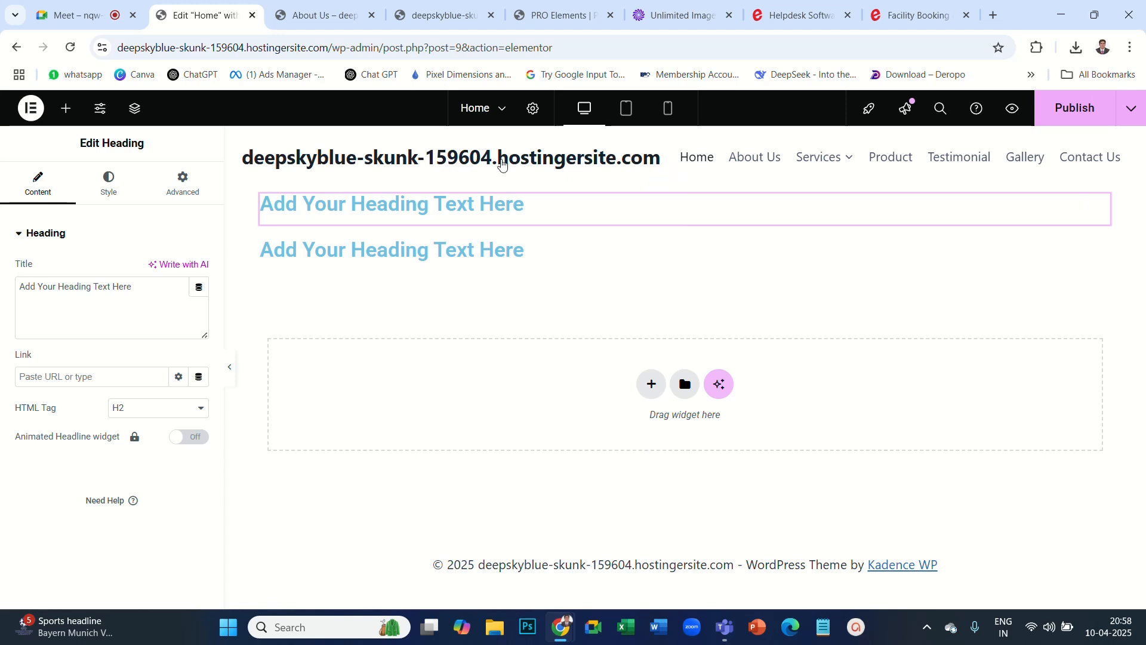
{"action": "left_click", "coordinate": [66, 108]}
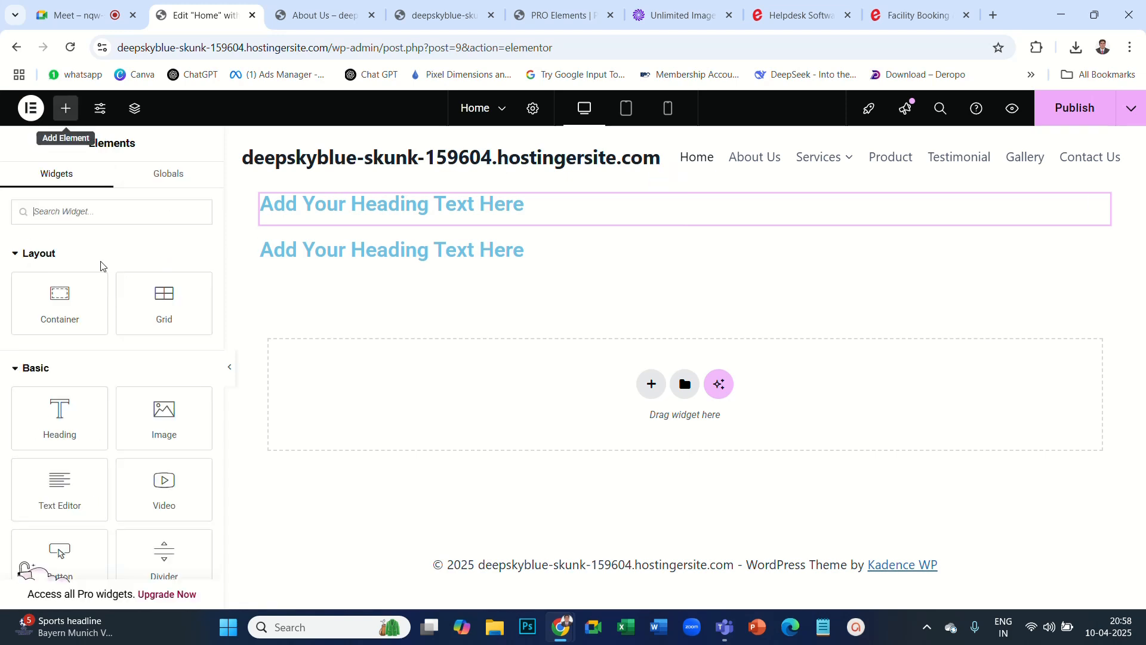
{"action": "left_click_drag", "start_coordinate": [65, 415], "coordinate": [583, 276]}
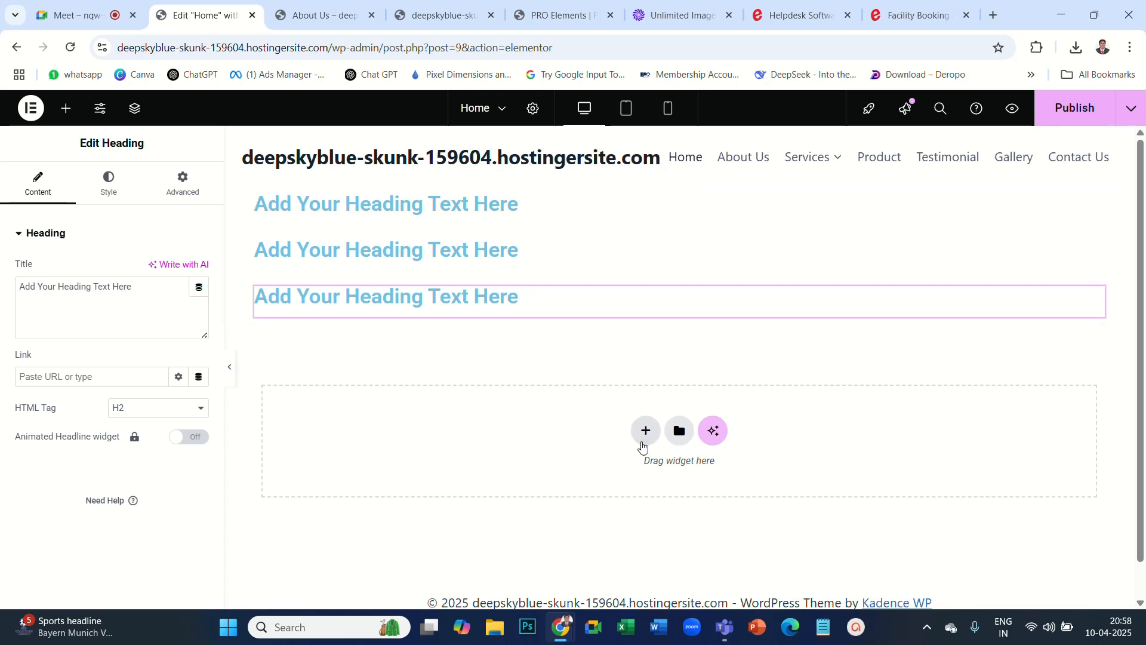
Add a second Flexbox container with the horizontal row-direction structure below the stacked headings.
{"action": "left_click", "coordinate": [645, 431]}
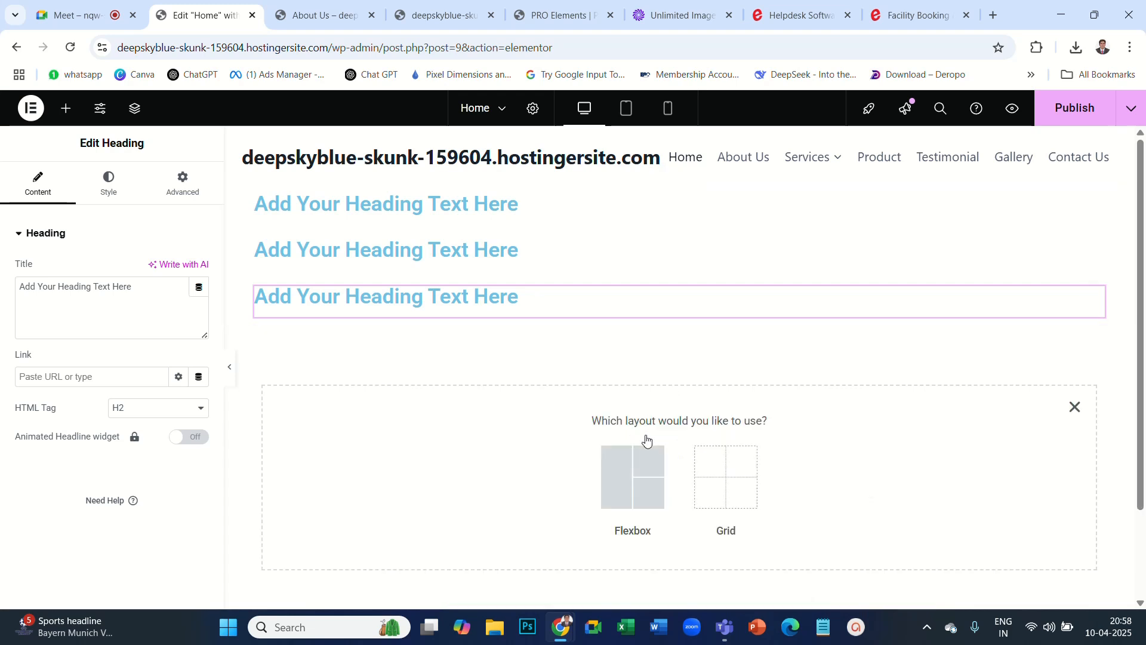
{"action": "left_click", "coordinate": [623, 471]}
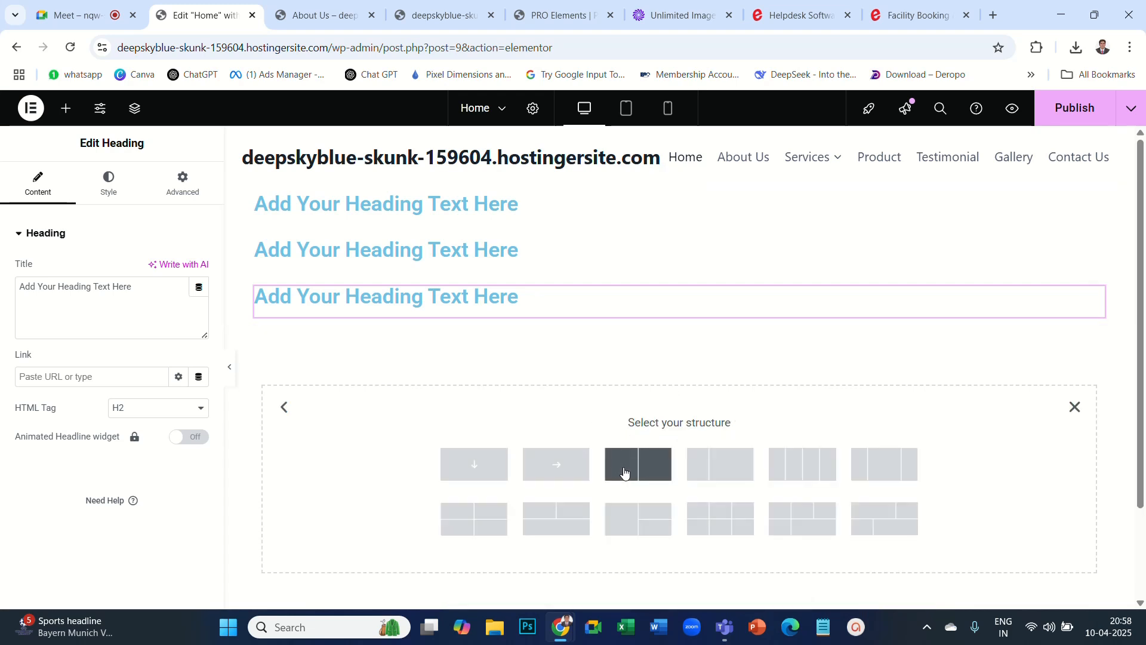
{"action": "left_click", "coordinate": [558, 469]}
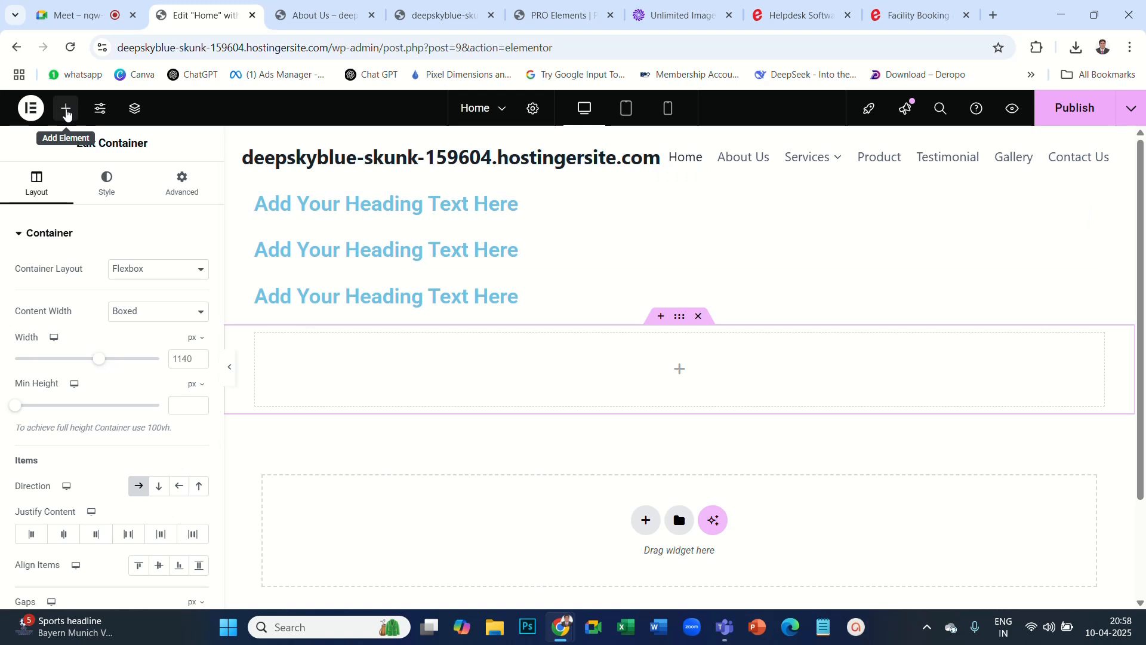
Place three Heading widgets side by side inside the row-direction container.
{"action": "left_click", "coordinate": [65, 108]}
{"action": "left_click_drag", "start_coordinate": [60, 412], "coordinate": [628, 376]}
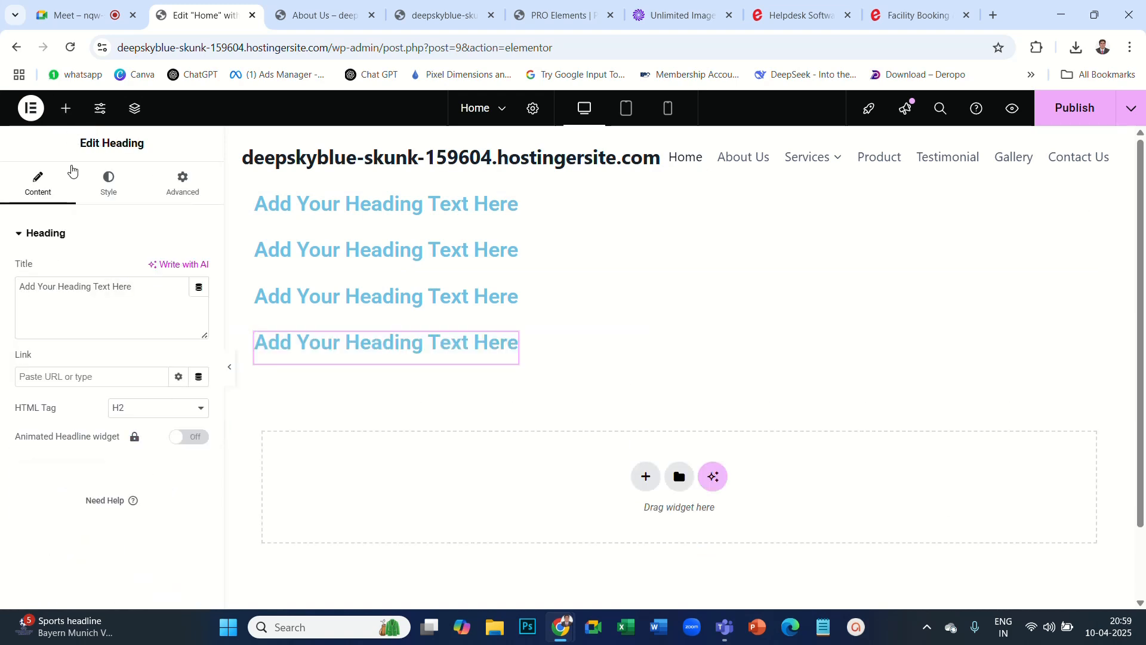
{"action": "left_click", "coordinate": [67, 109]}
{"action": "left_click_drag", "start_coordinate": [60, 412], "coordinate": [505, 349]}
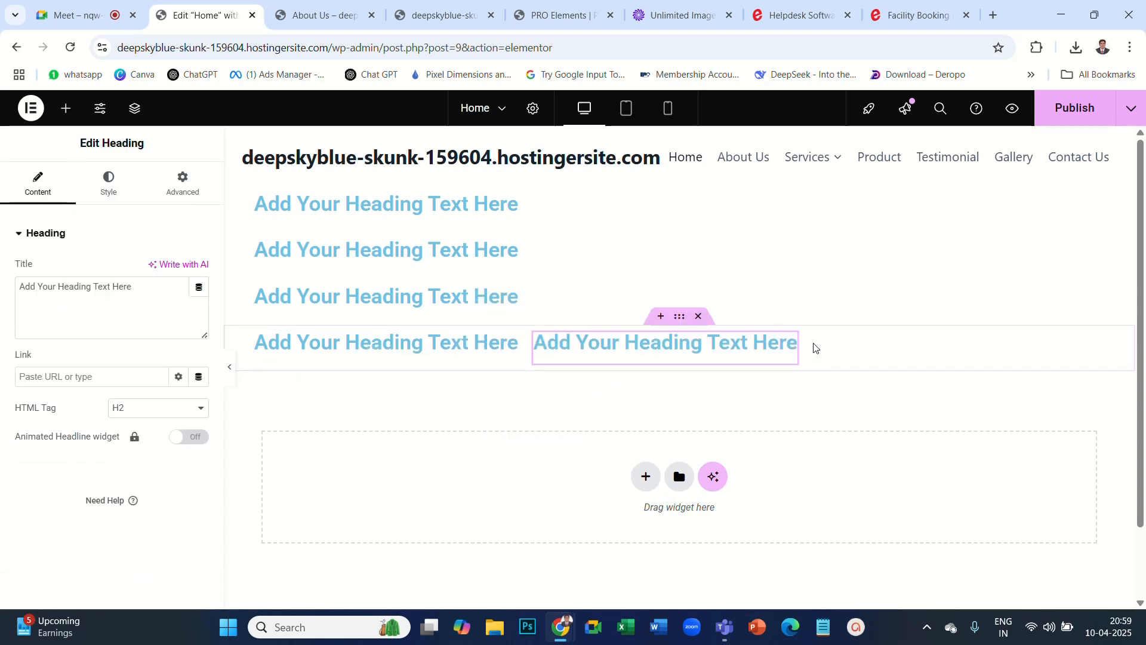
{"action": "left_click", "coordinate": [66, 109]}
{"action": "left_click_drag", "start_coordinate": [59, 415], "coordinate": [800, 346]}
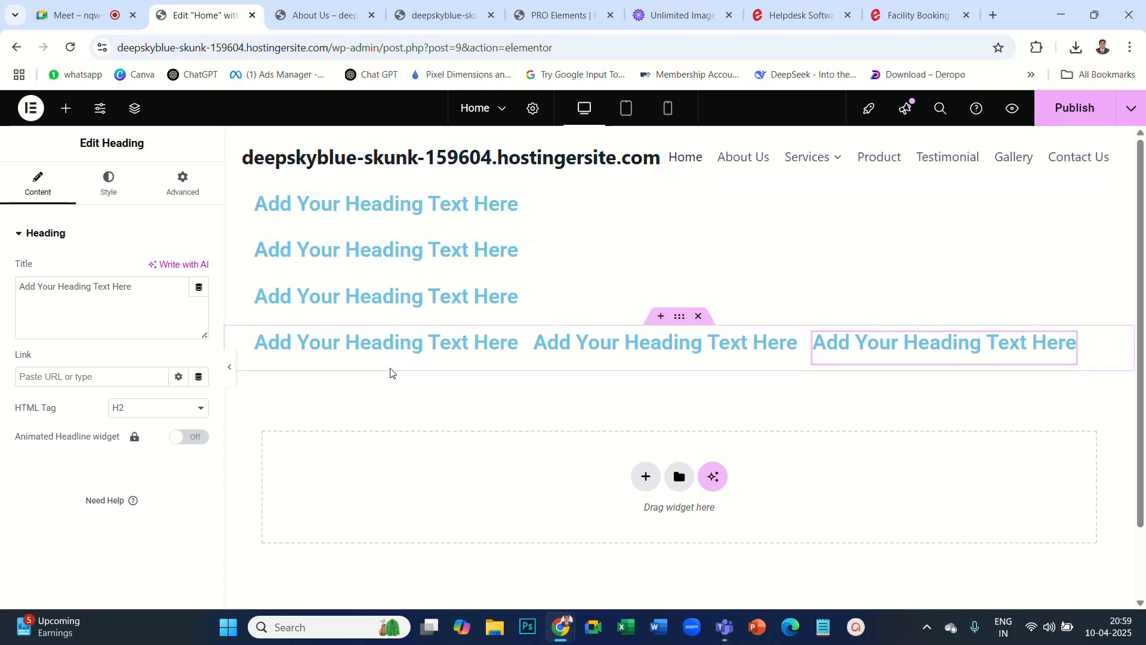
{"action": "left_click", "coordinate": [647, 479]}
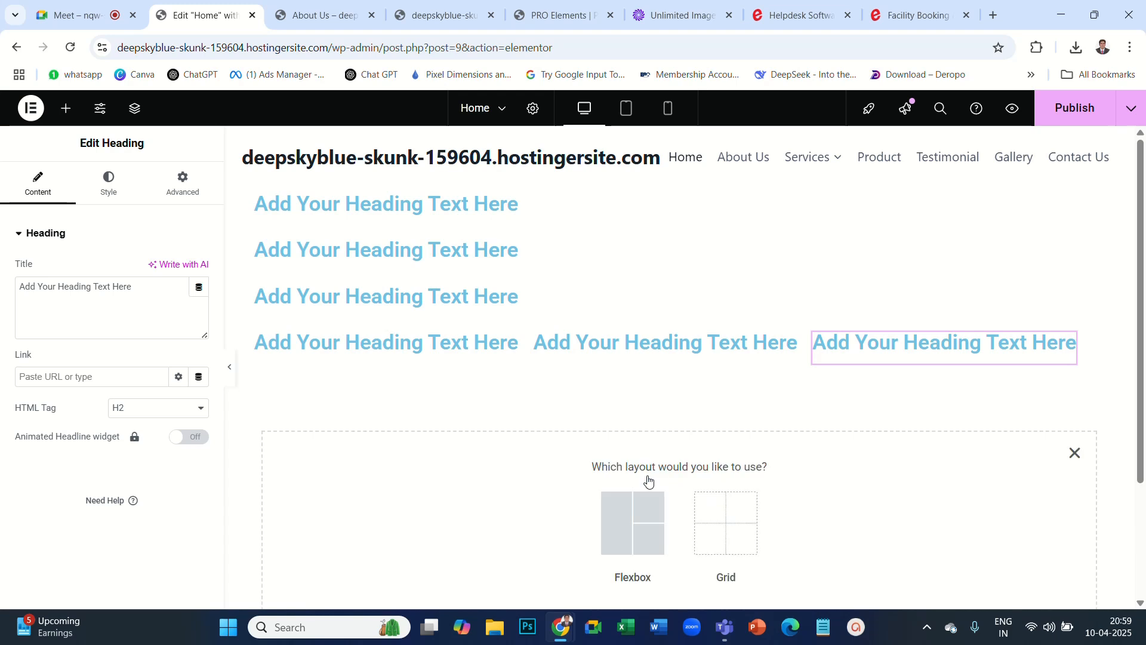
{"action": "left_click", "coordinate": [623, 519]}
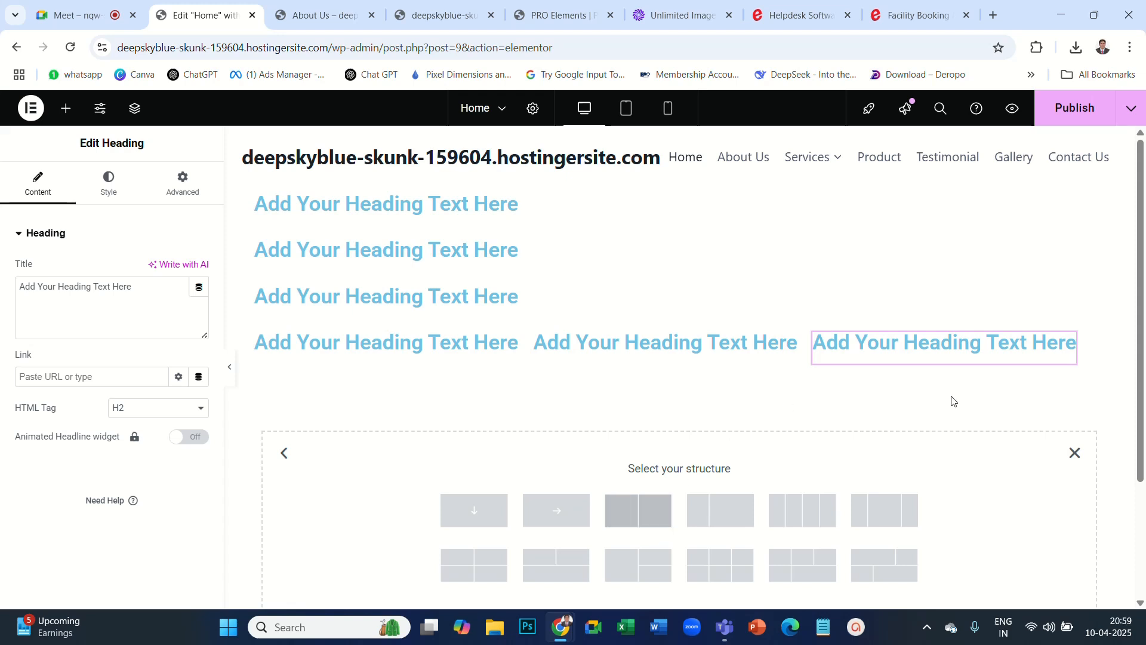
{"action": "left_click", "coordinate": [1075, 455]}
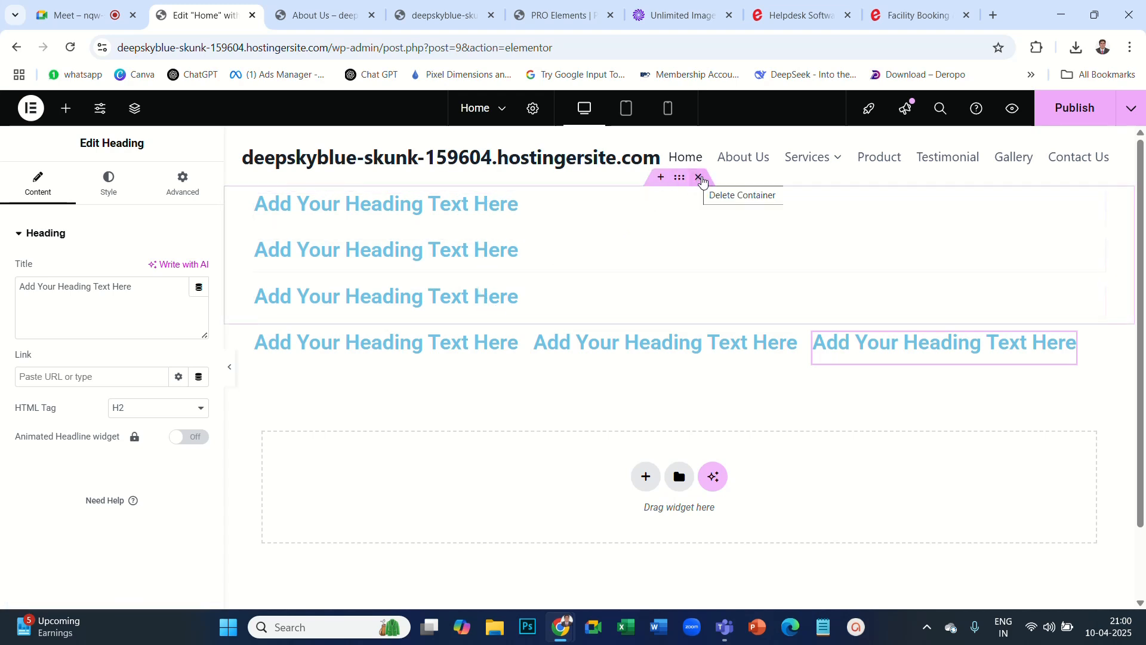
Delete both demo containers, the one with stacked headings and the one with side-by-side headings.
{"action": "left_click", "coordinate": [698, 178]}
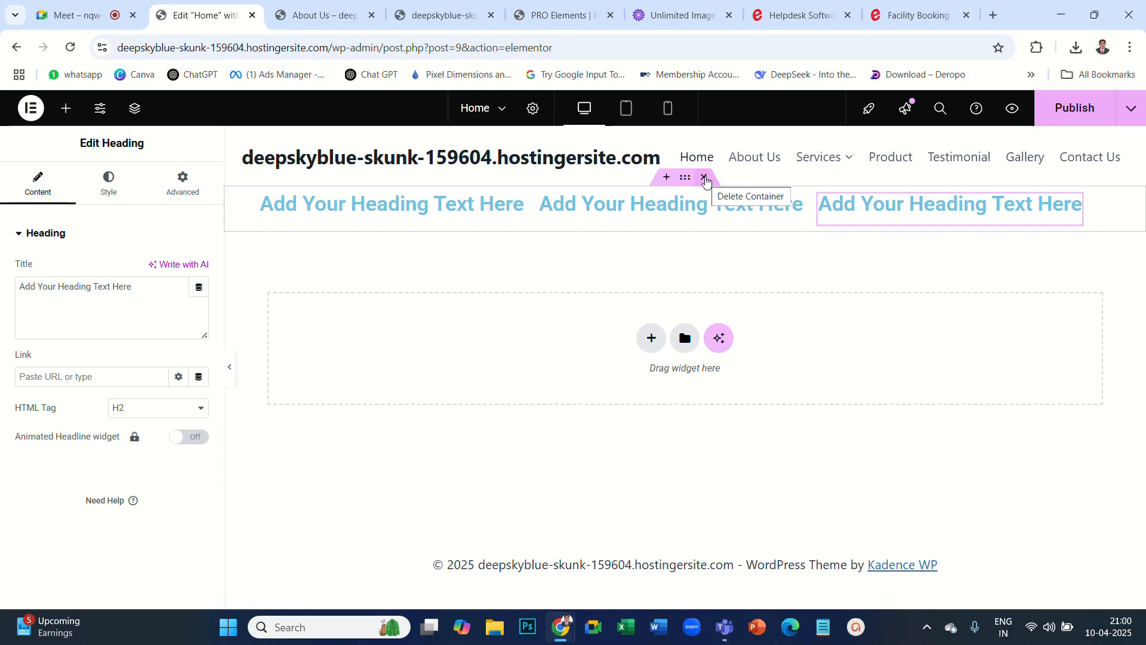
{"action": "left_click", "coordinate": [705, 178]}
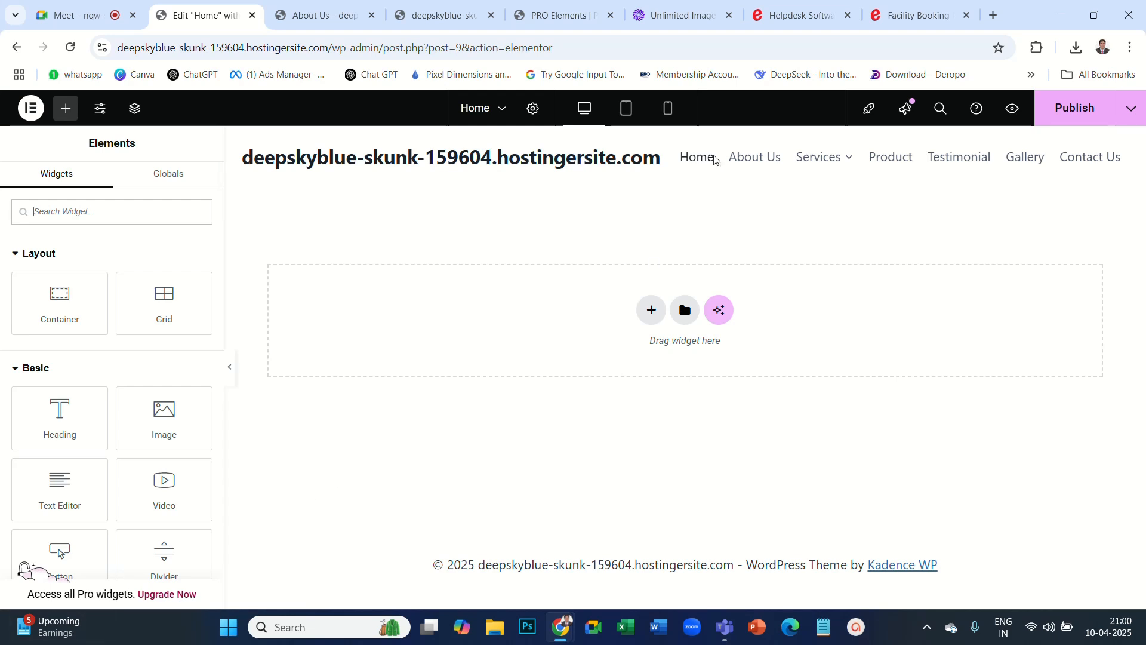
Switch to efacility.in's helpdesk page and examine the layout of the Helpdesk Software & Knowledgebase System section.
{"action": "left_click", "coordinate": [897, 15]}
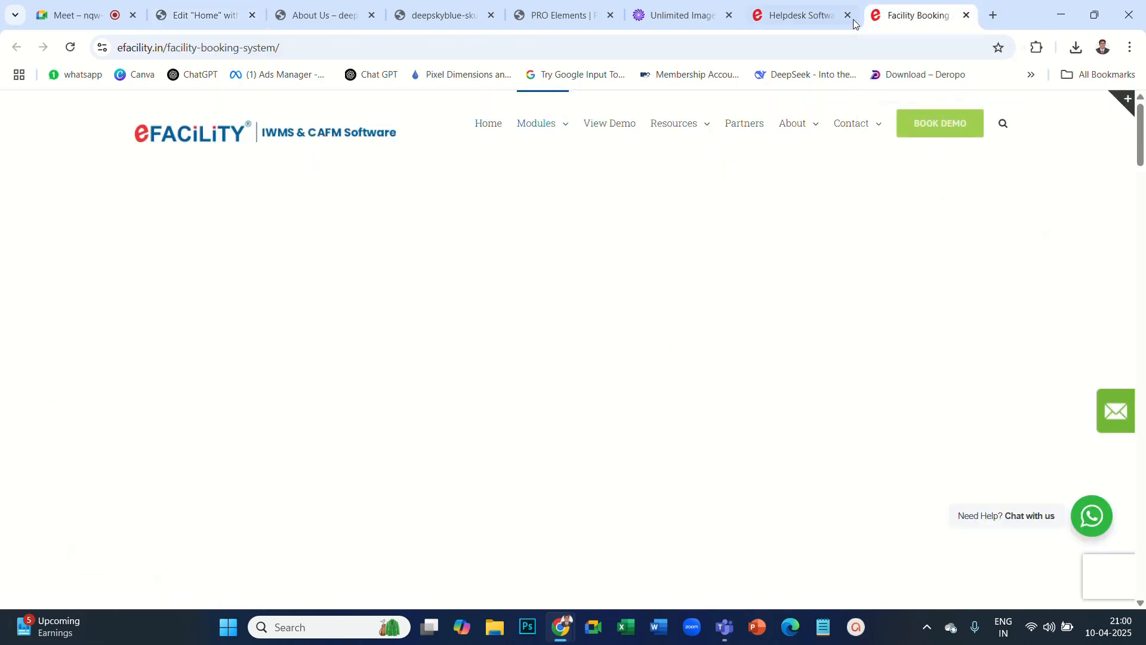
{"action": "left_click", "coordinate": [798, 15]}
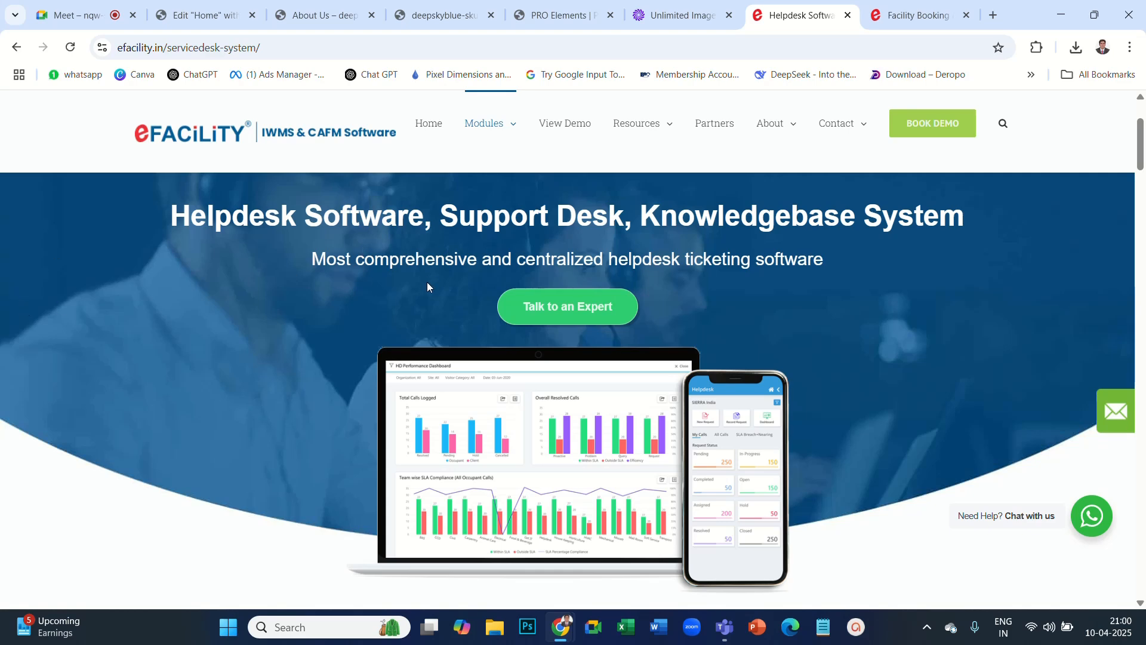
{"action": "scroll", "coordinate": [335, 390], "scroll_direction": "down", "scroll_amount": 5}
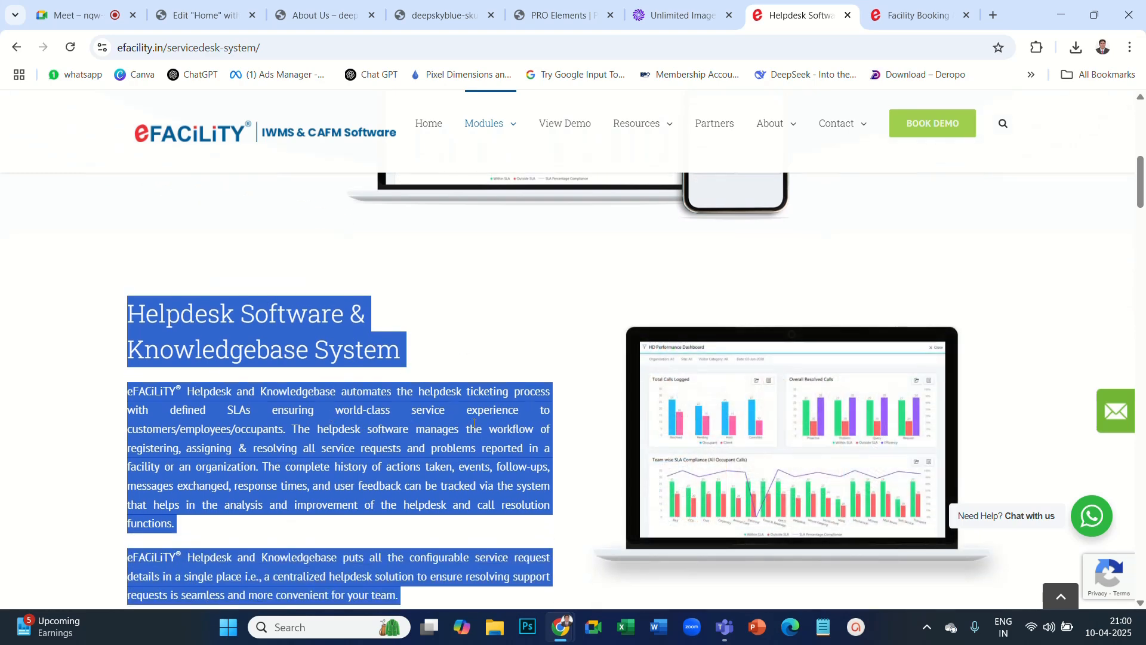
{"action": "left_click", "coordinate": [514, 260]}
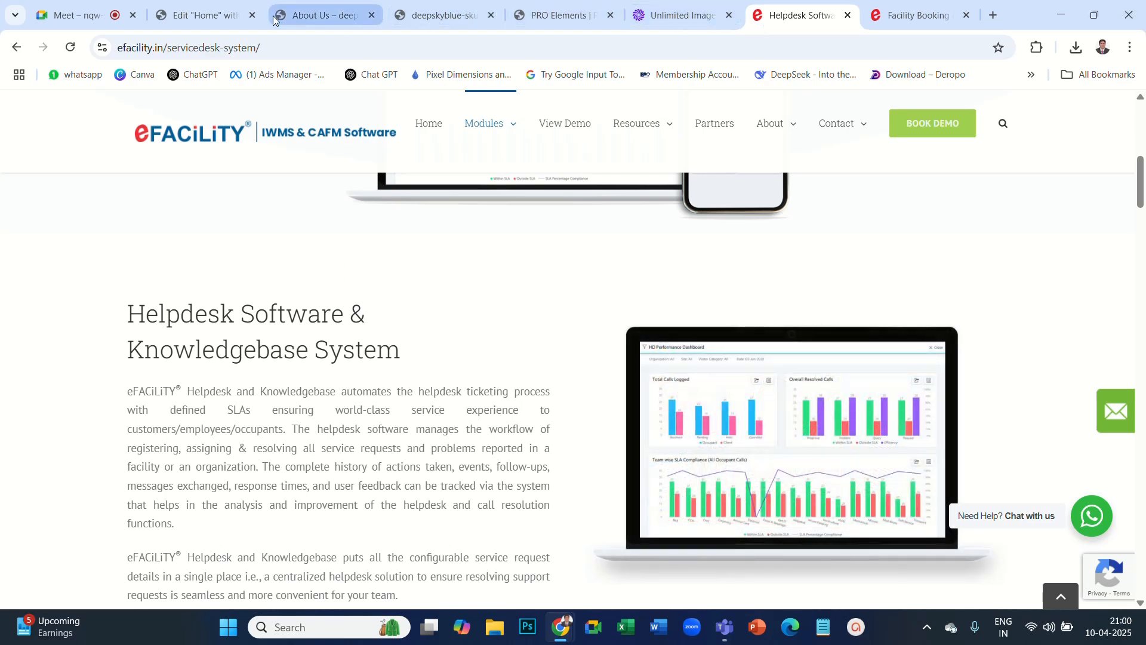
Return to the Home page's Elementor editor and add a Flexbox container with two equal columns.
{"action": "left_click", "coordinate": [216, 16]}
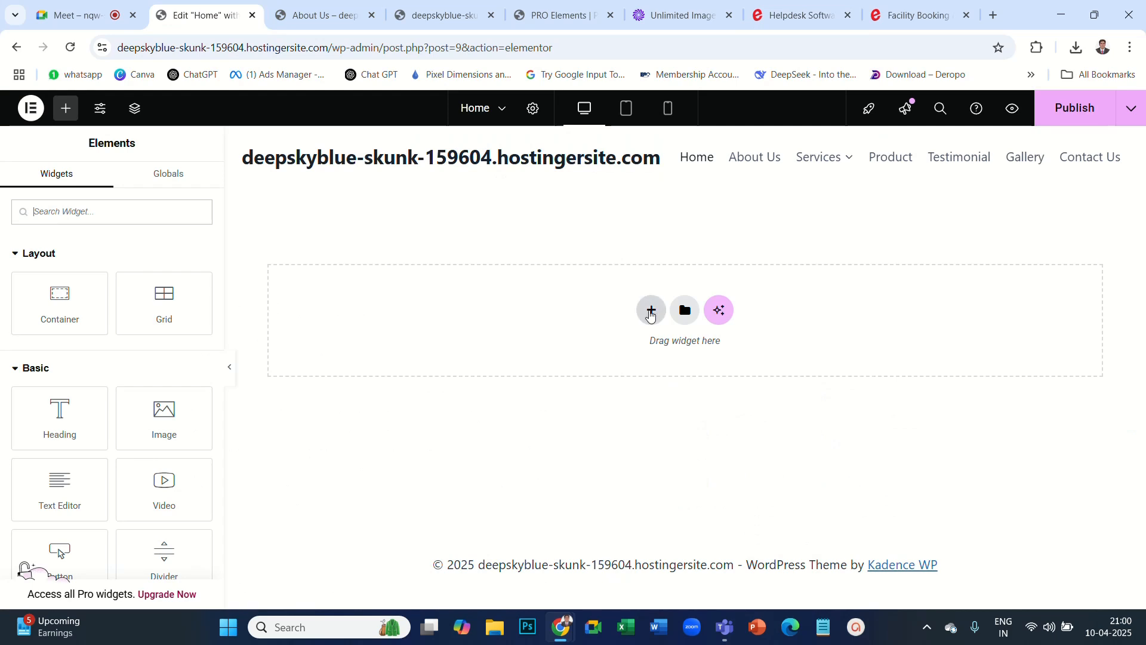
{"action": "left_click", "coordinate": [651, 317]}
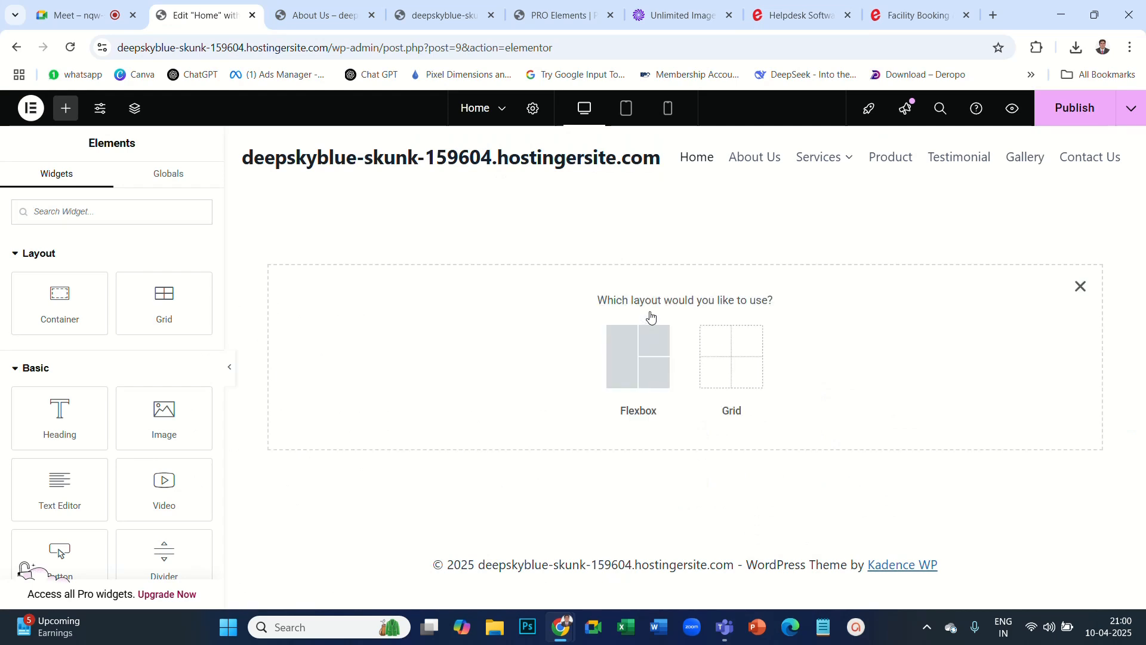
{"action": "left_click", "coordinate": [625, 355]}
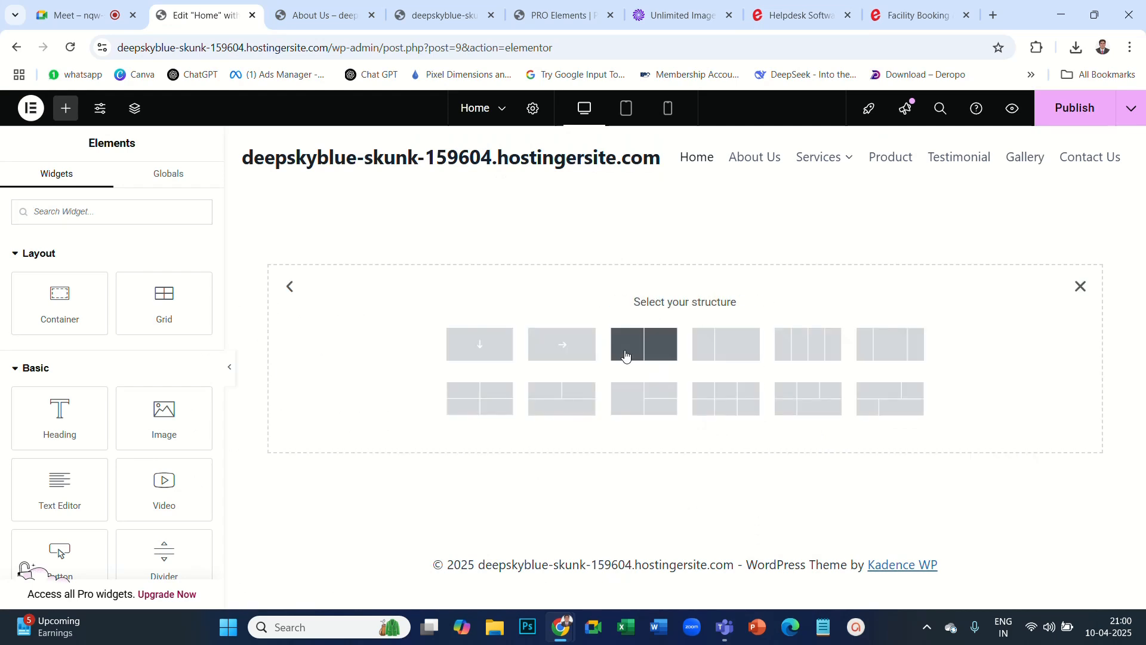
{"action": "left_click", "coordinate": [661, 348]}
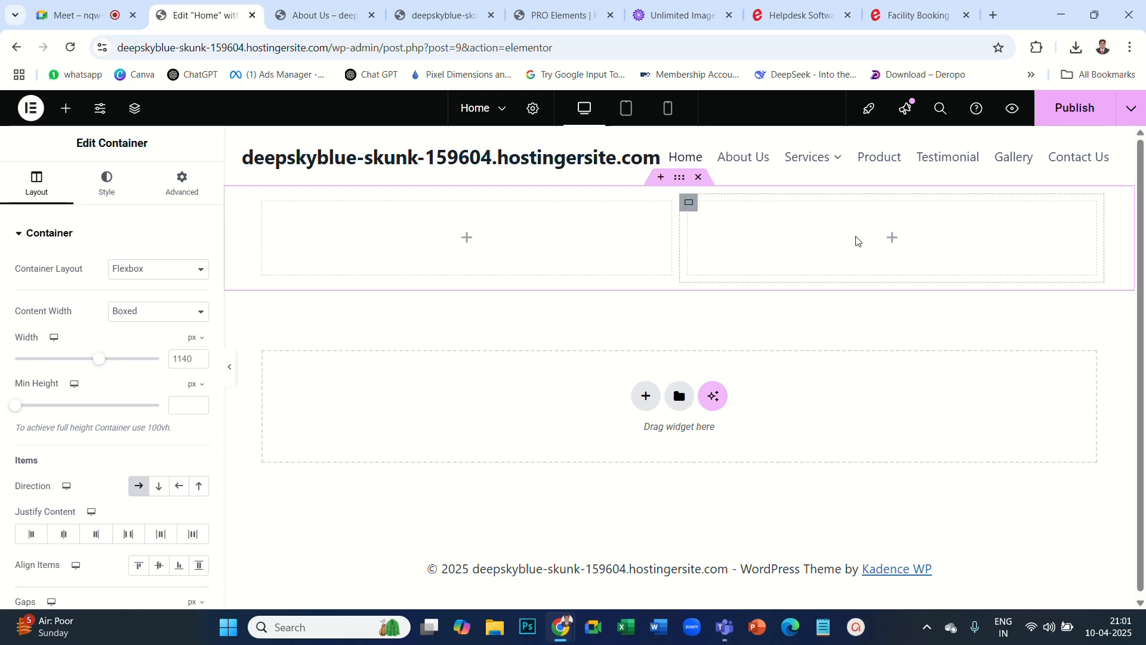
Place a Heading widget in the container's left column with a Text Editor widget beneath it.
{"action": "left_click", "coordinate": [67, 115]}
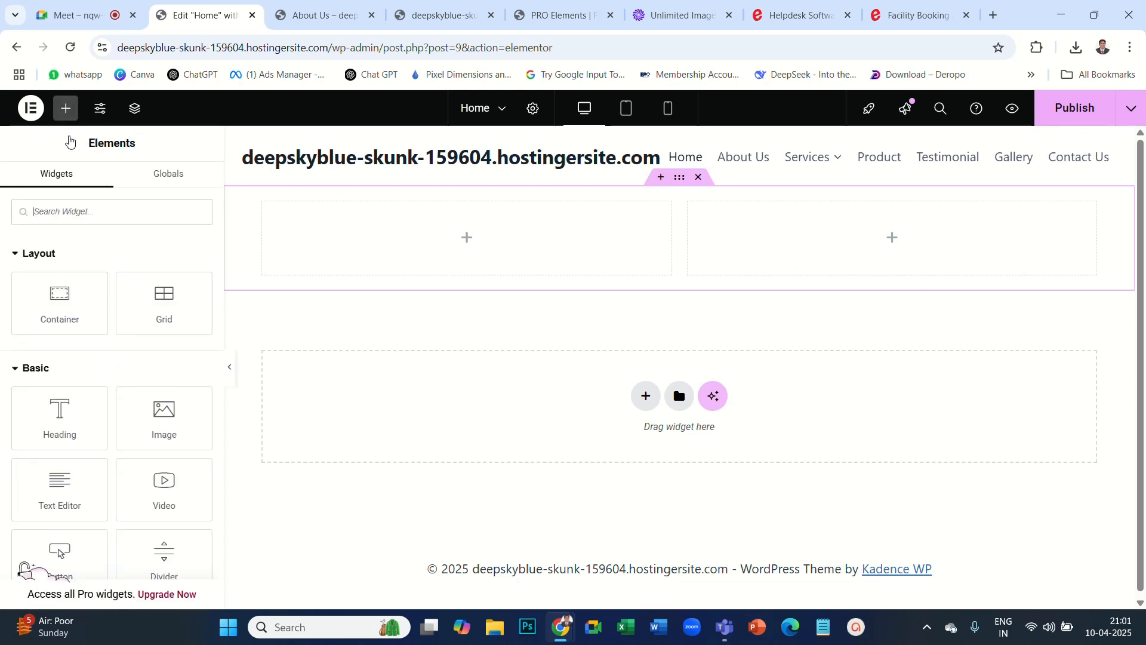
{"action": "left_click_drag", "start_coordinate": [60, 418], "coordinate": [468, 215]}
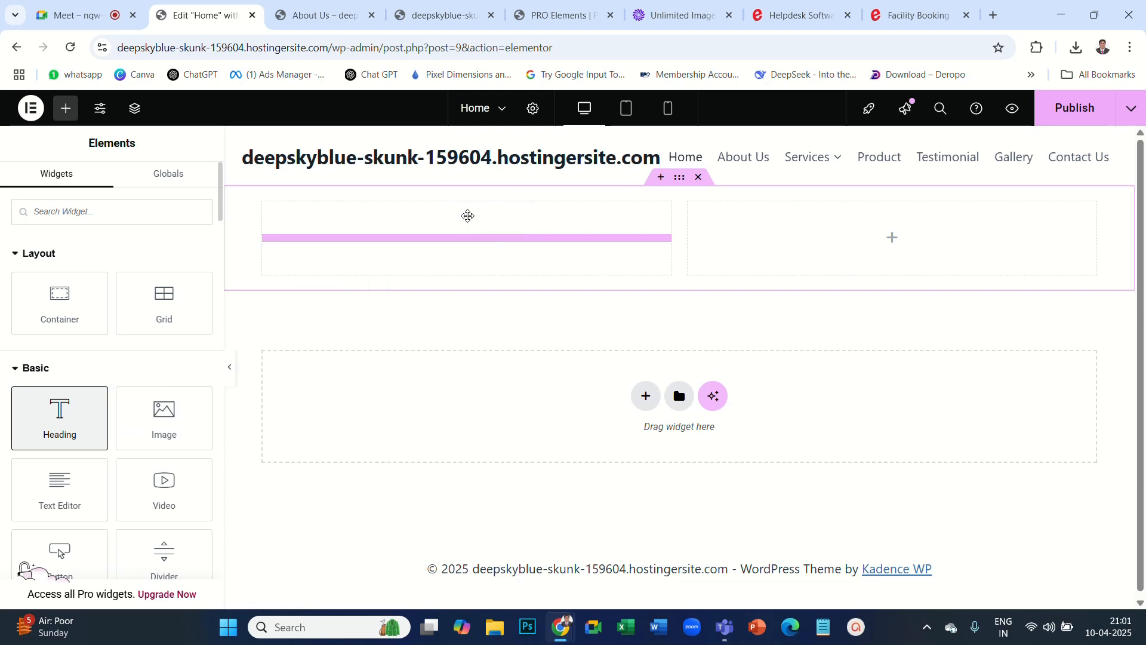
{"action": "left_click", "coordinate": [66, 108]}
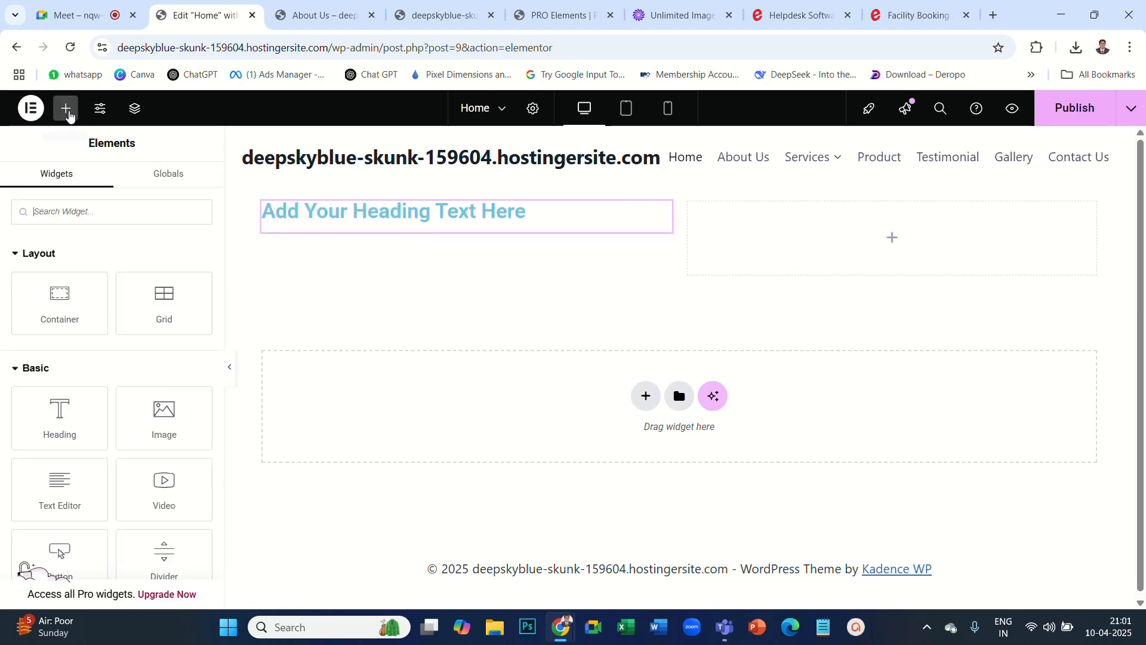
{"action": "left_click_drag", "start_coordinate": [62, 484], "coordinate": [356, 222]}
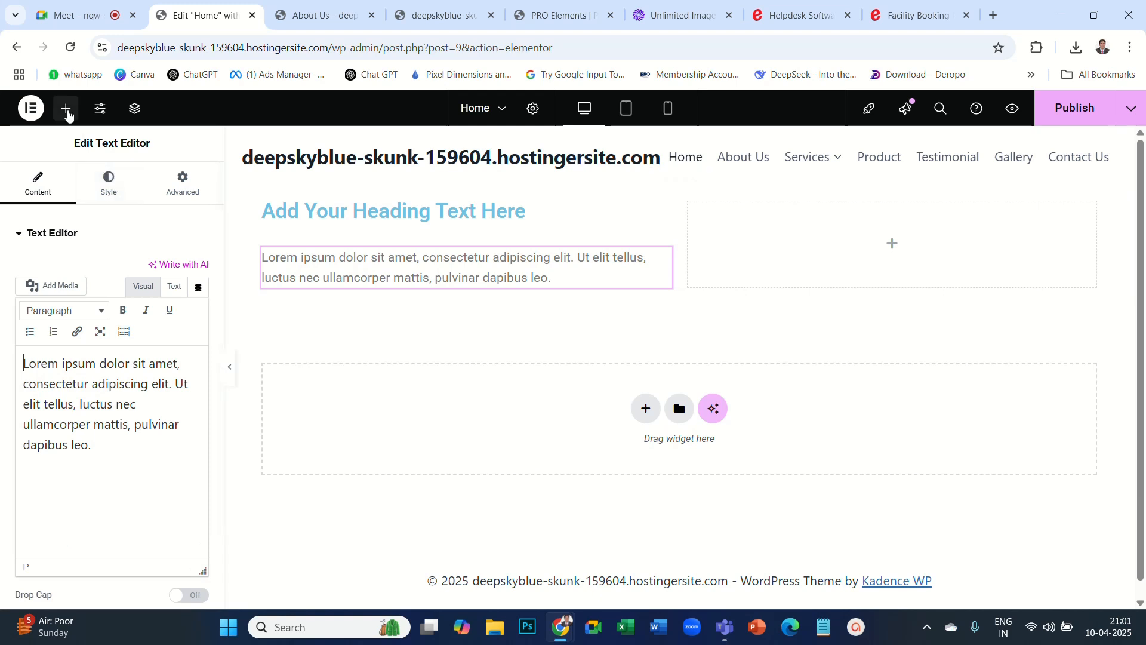
Place an Image widget in the container's right column and a Button widget beneath the text in the left column.
{"action": "left_click", "coordinate": [65, 108]}
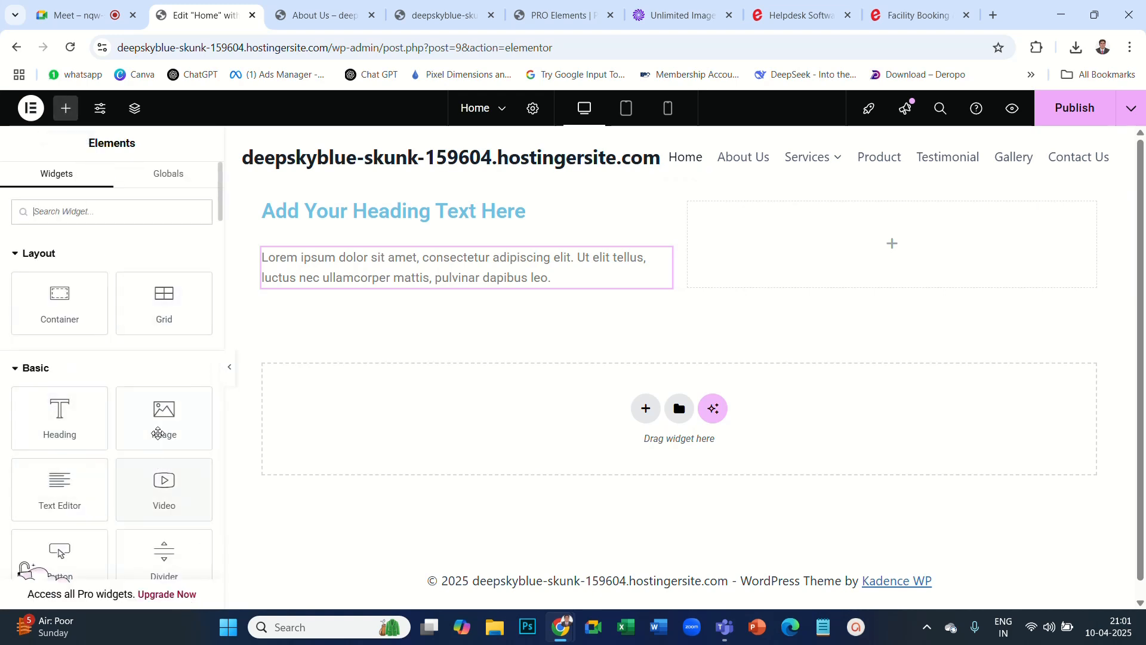
{"action": "left_click_drag", "start_coordinate": [163, 419], "coordinate": [941, 268]}
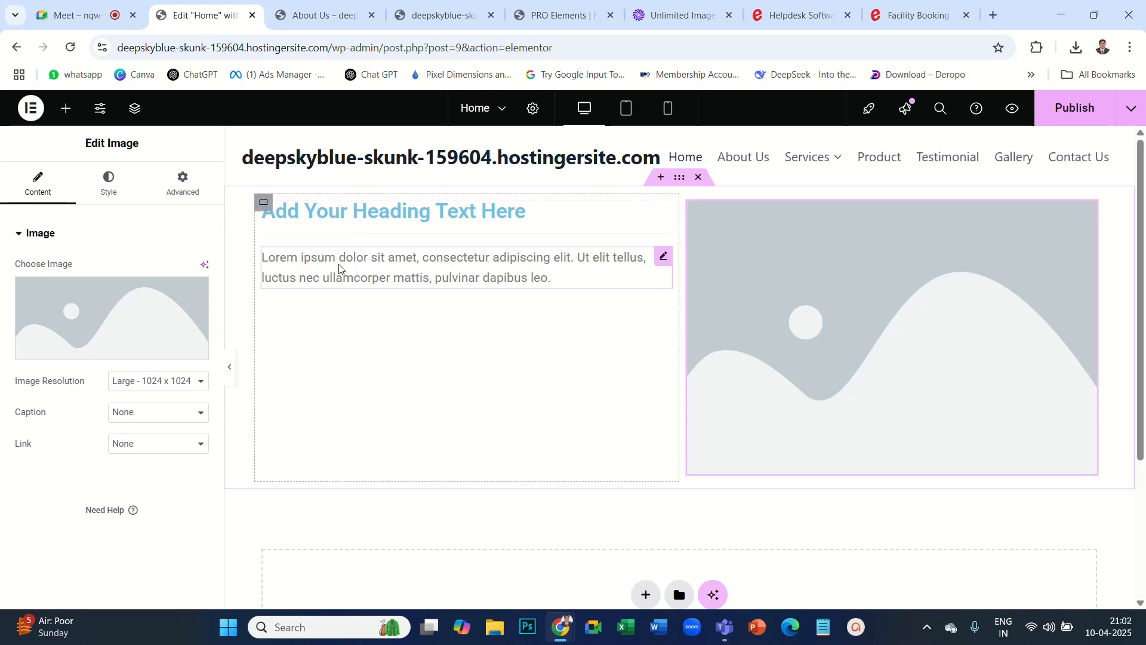
{"action": "left_click", "coordinate": [65, 108]}
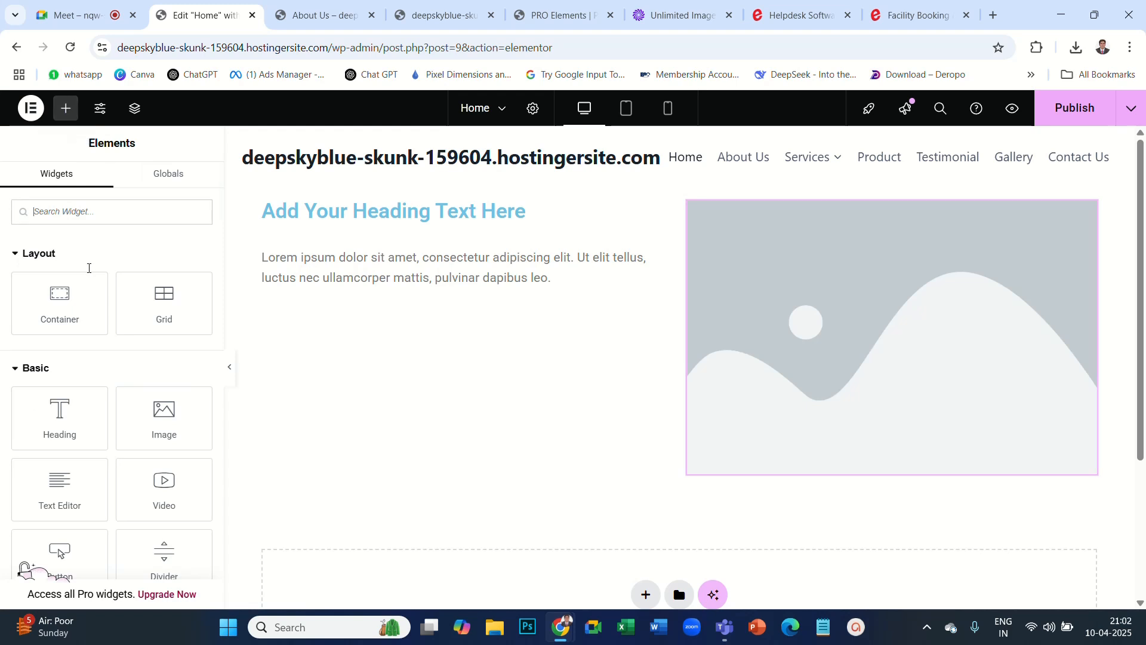
{"action": "scroll", "coordinate": [157, 440], "scroll_direction": "down", "scroll_amount": 3}
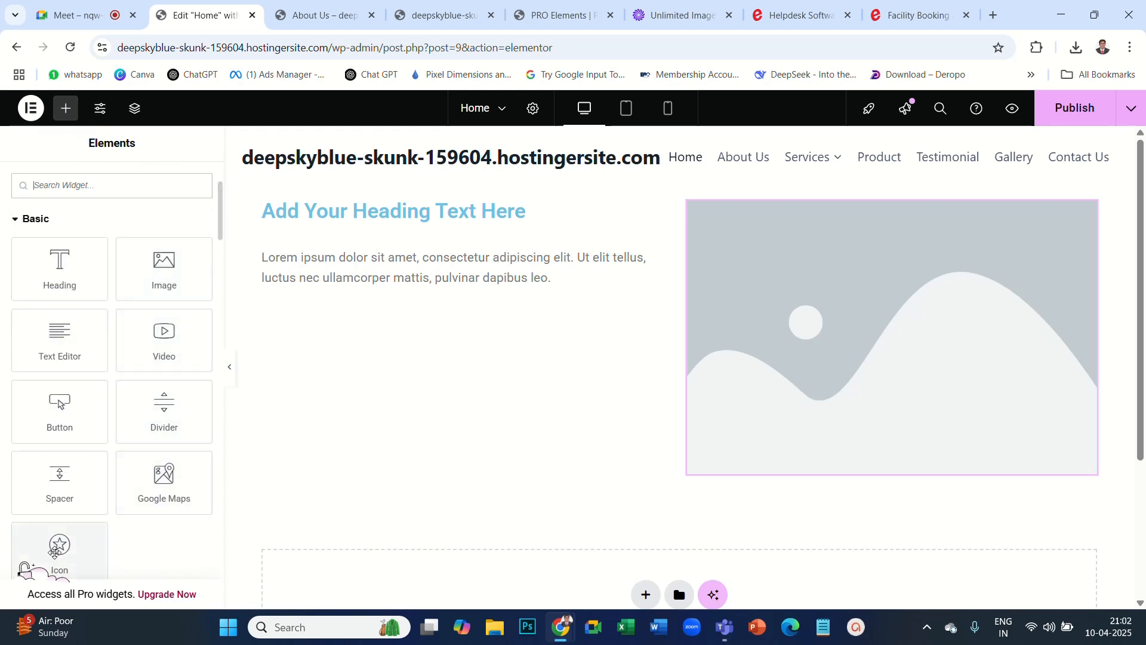
{"action": "scroll", "coordinate": [55, 553], "scroll_direction": "down", "scroll_amount": 1}
{"action": "left_click_drag", "start_coordinate": [58, 334], "coordinate": [366, 284]}
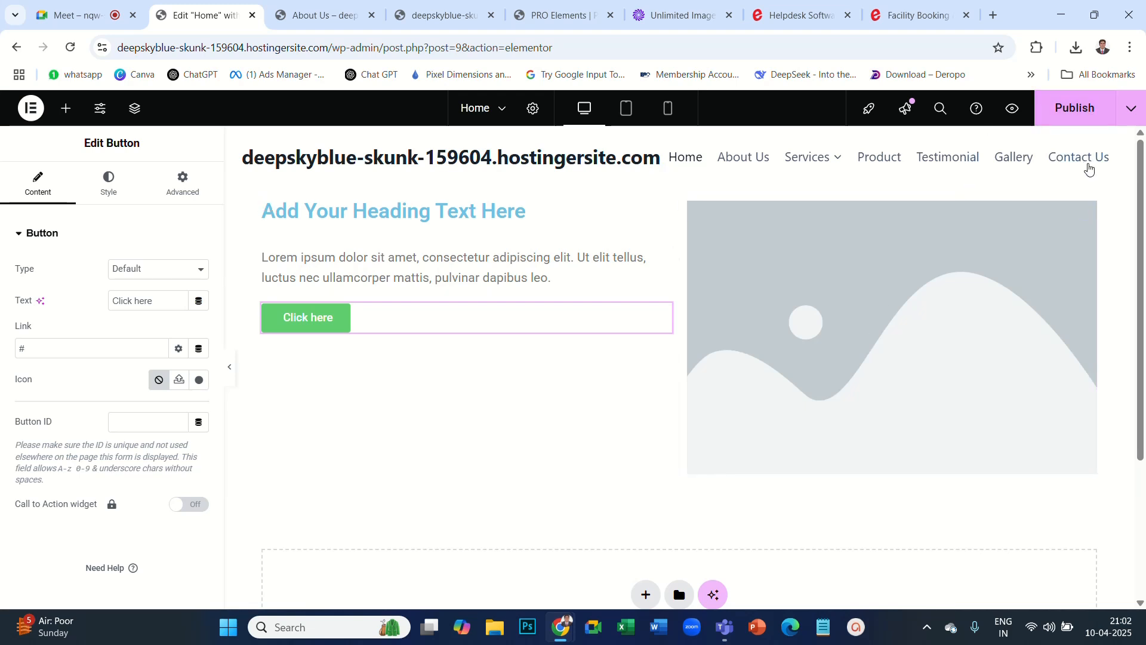
Publish the Home page, view it on the live site, and return to the Elementor editor.
{"action": "left_click", "coordinate": [1077, 115]}
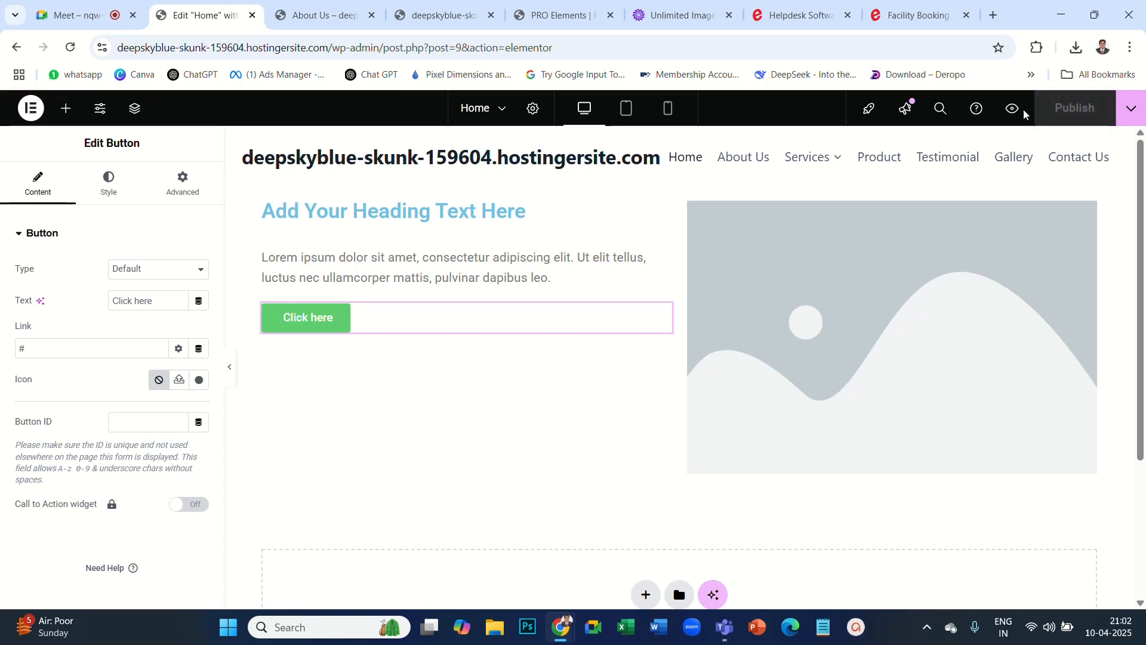
{"action": "left_click", "coordinate": [335, 16]}
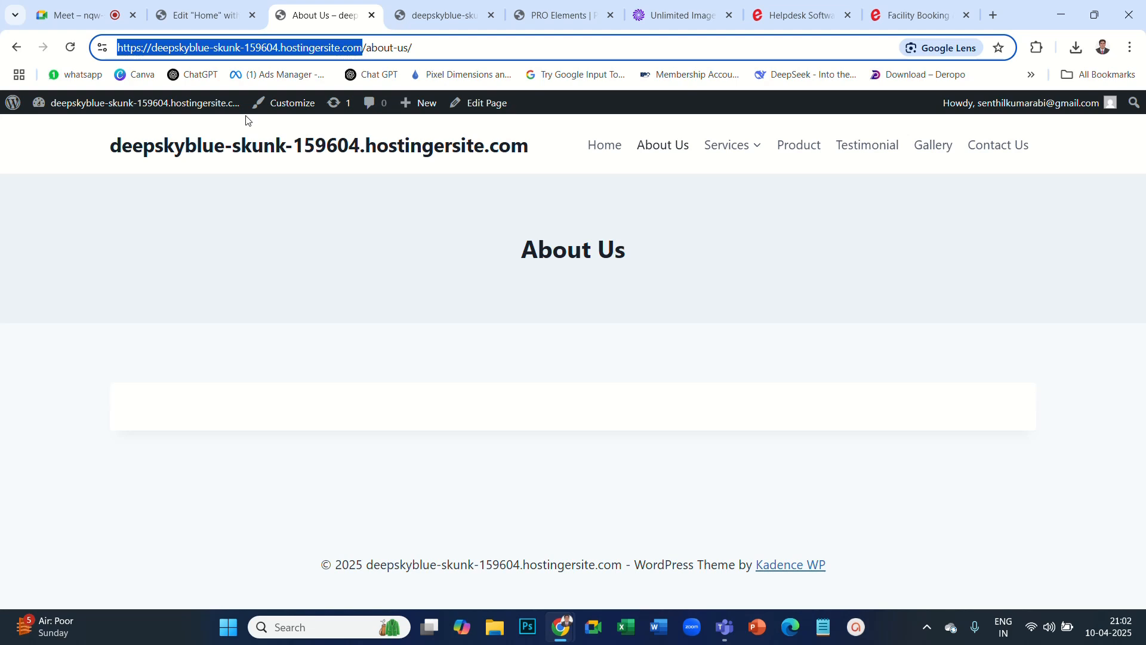
{"action": "left_click", "coordinate": [606, 151]}
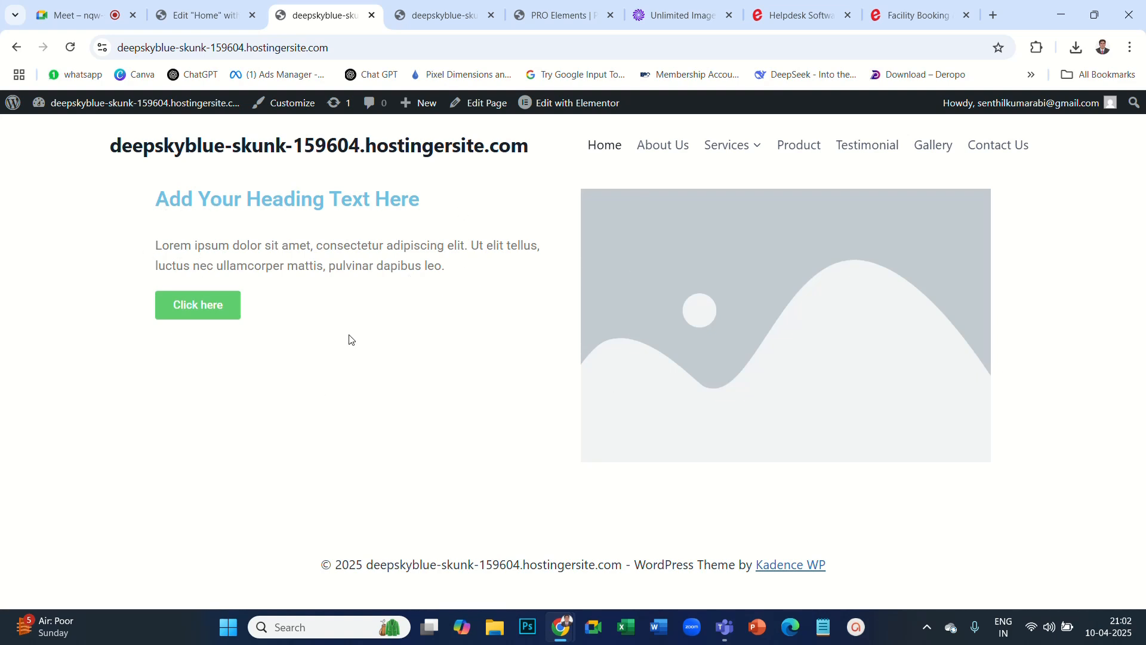
{"action": "left_click", "coordinate": [218, 16]}
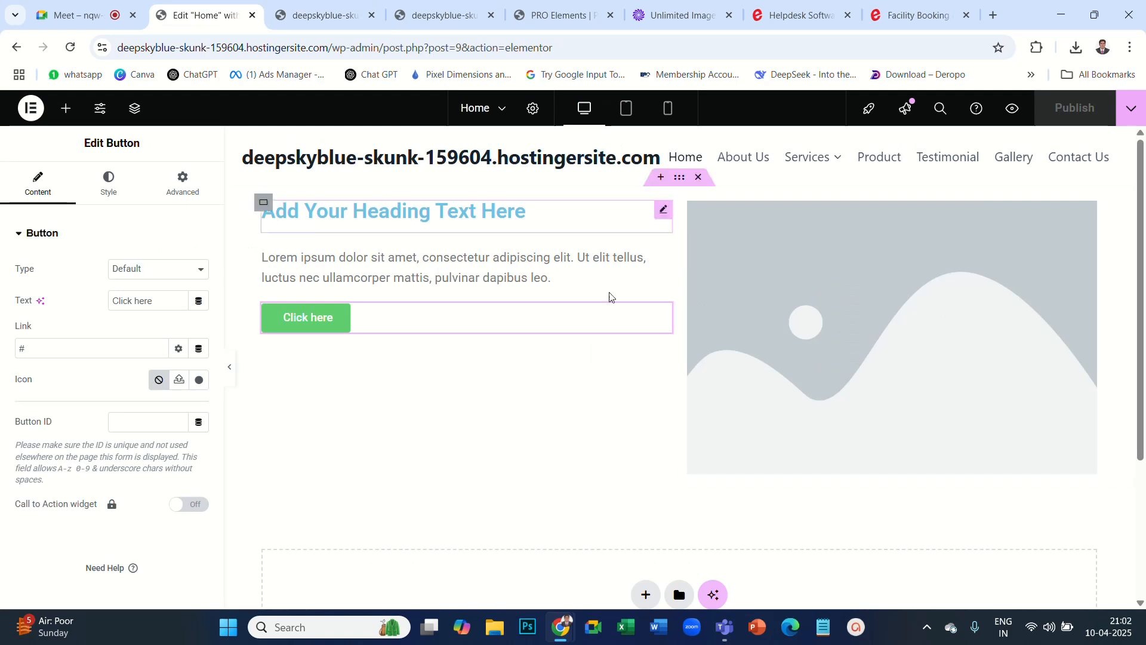
{"action": "left_click", "coordinate": [1097, 162]}
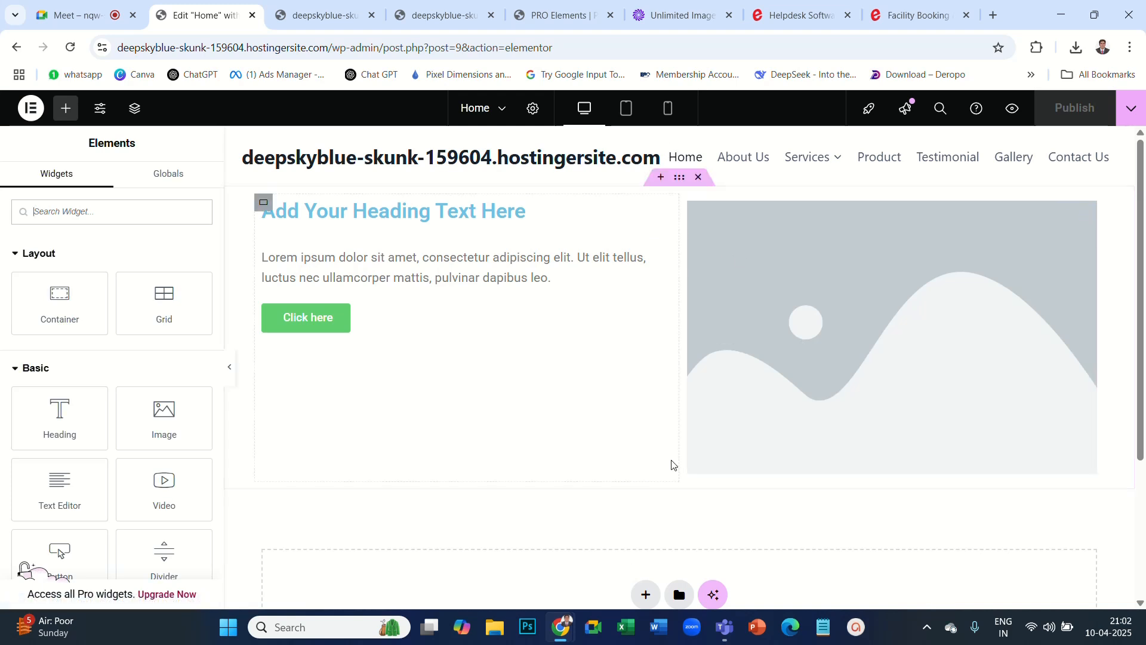
{"action": "scroll", "coordinate": [673, 463], "scroll_direction": "down", "scroll_amount": 2}
{"action": "left_click", "coordinate": [646, 447]}
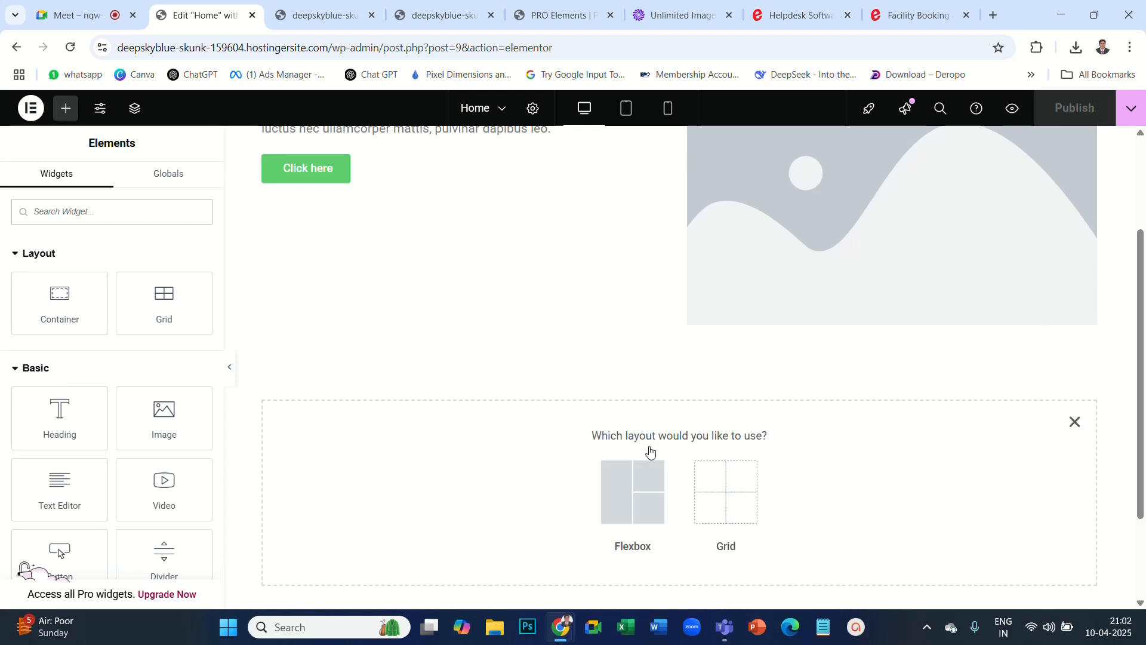
{"action": "left_click", "coordinate": [619, 492]}
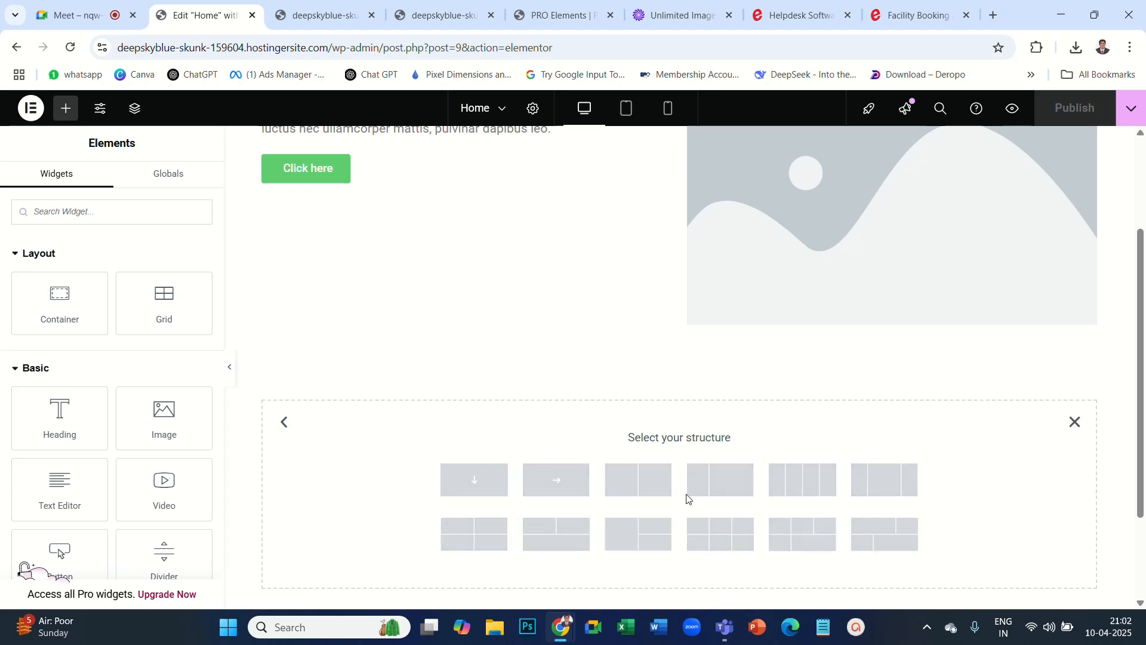
{"action": "left_click", "coordinate": [800, 481]}
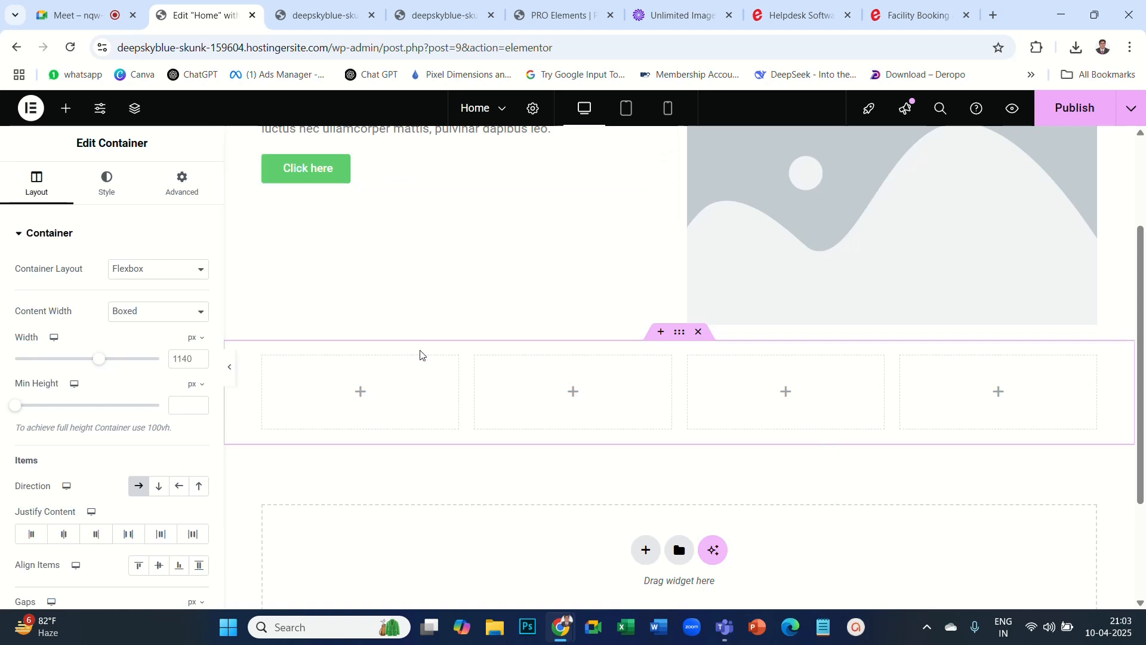
{"action": "left_click", "coordinate": [698, 332]}
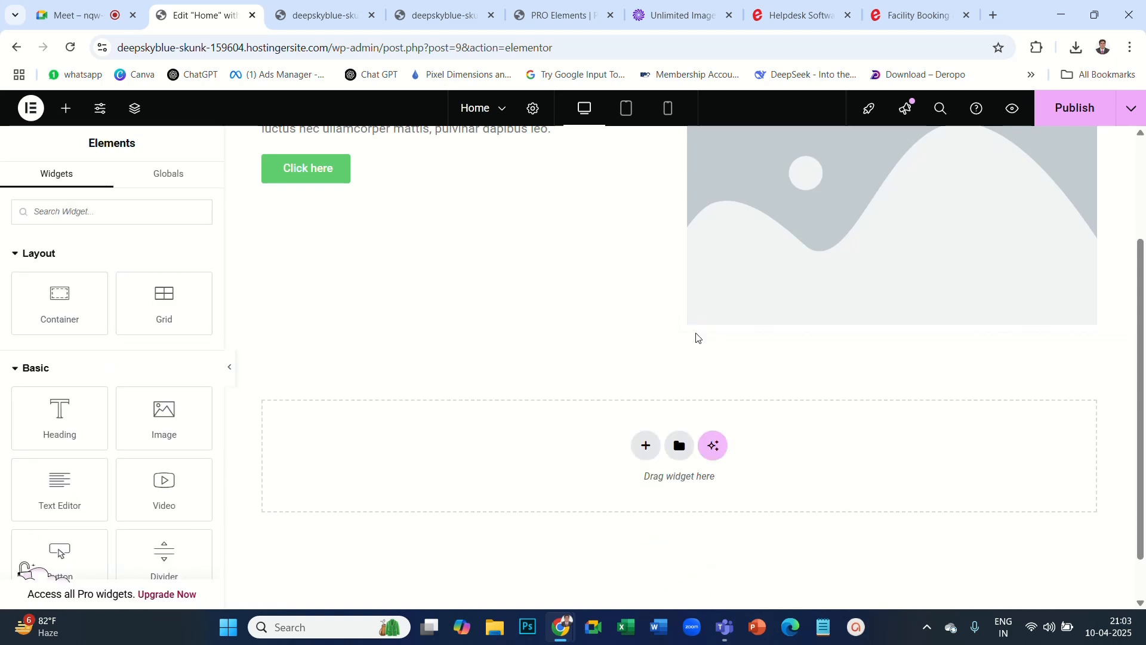
Delete the two-column container and add a single-column Flexbox container with a vertical direction.
{"action": "scroll", "coordinate": [617, 356], "scroll_direction": "up", "scroll_amount": 3}
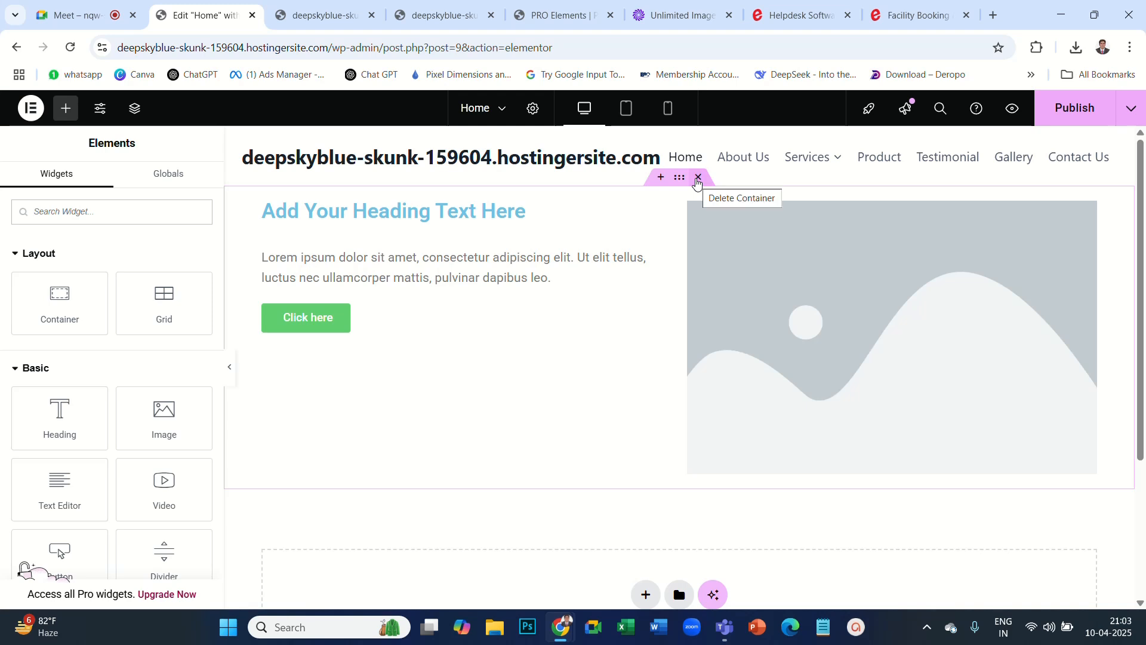
{"action": "left_click", "coordinate": [697, 178]}
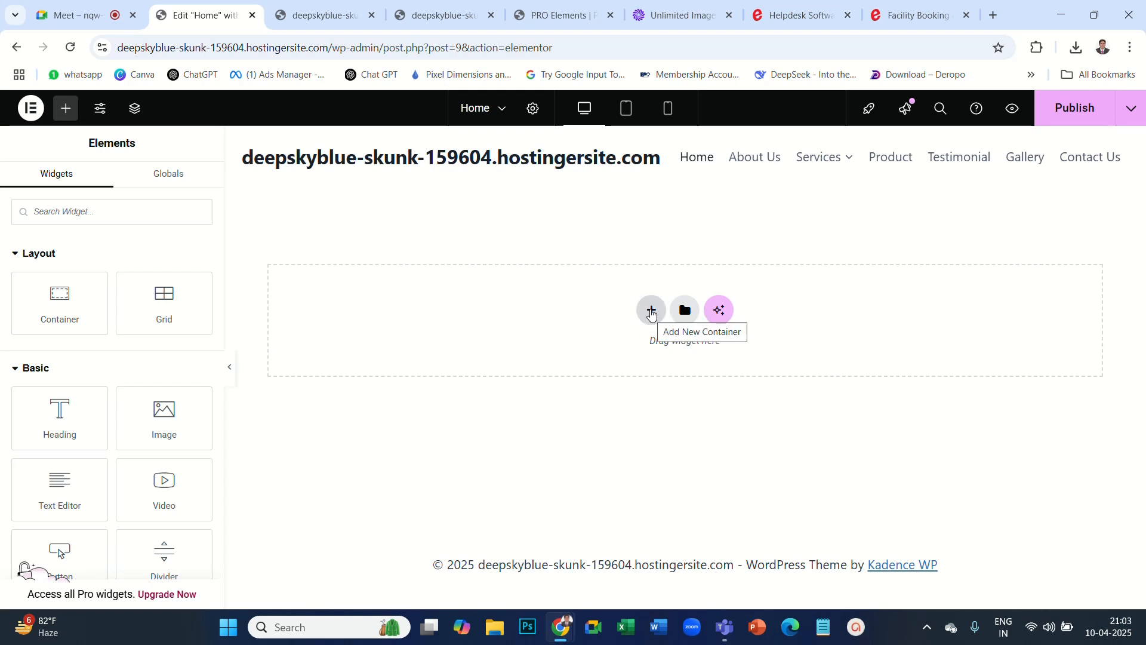
{"action": "left_click", "coordinate": [651, 311]}
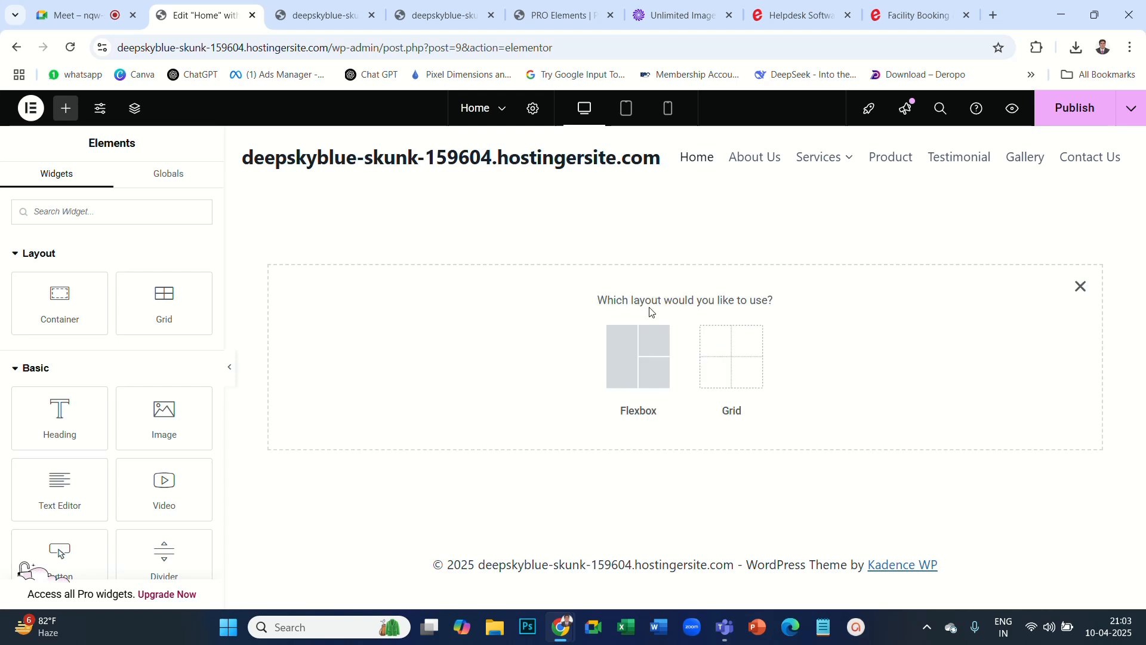
{"action": "left_click", "coordinate": [624, 344]}
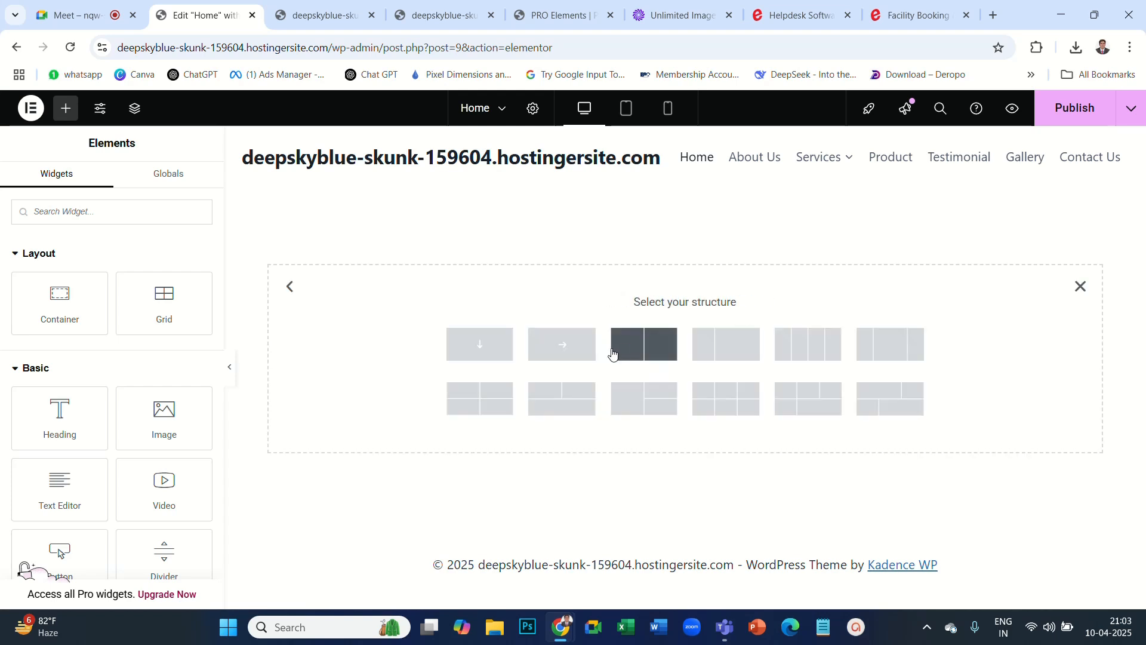
{"action": "left_click", "coordinate": [488, 346]}
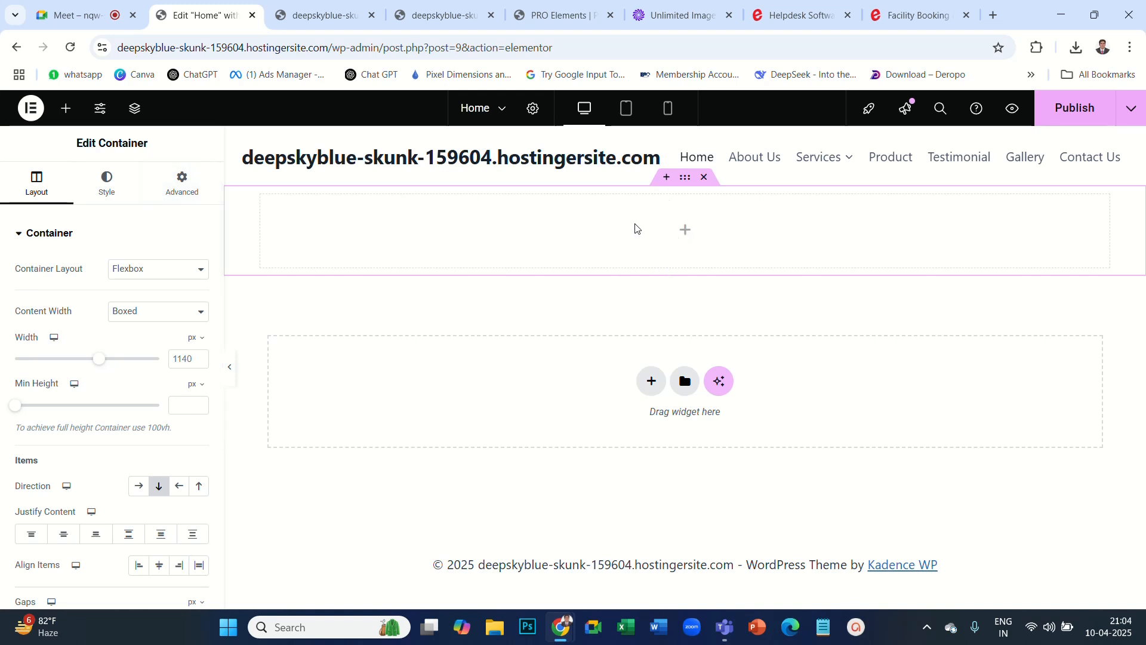
Place a Heading widget inside the new single-column container.
{"action": "left_click", "coordinate": [67, 112]}
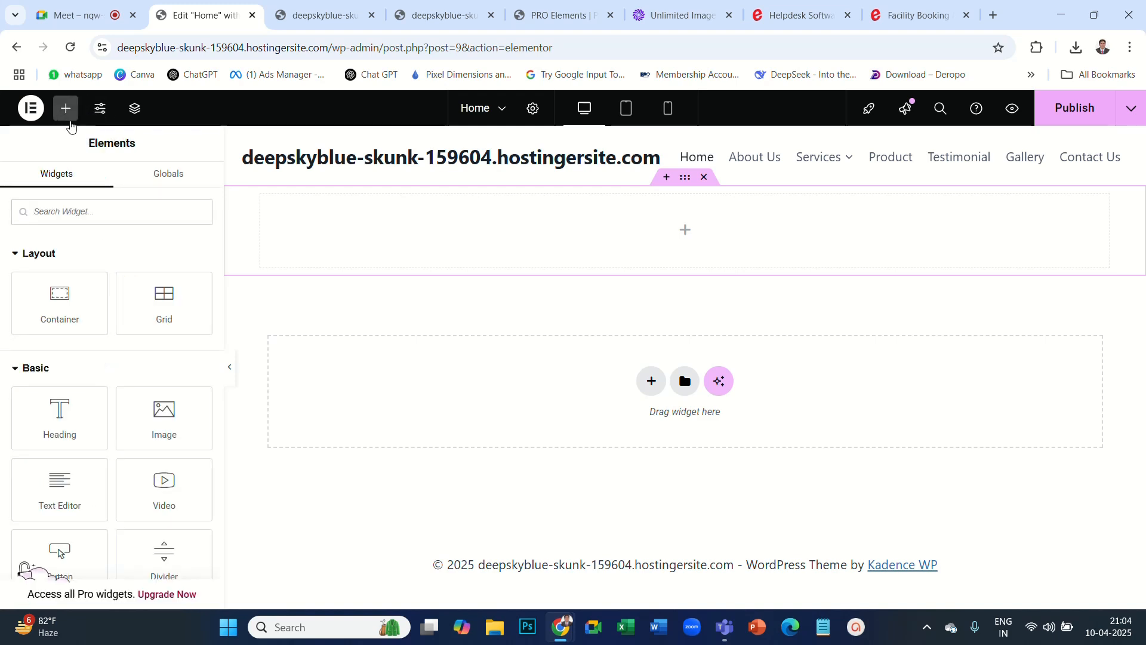
{"action": "left_click_drag", "start_coordinate": [55, 410], "coordinate": [695, 228]}
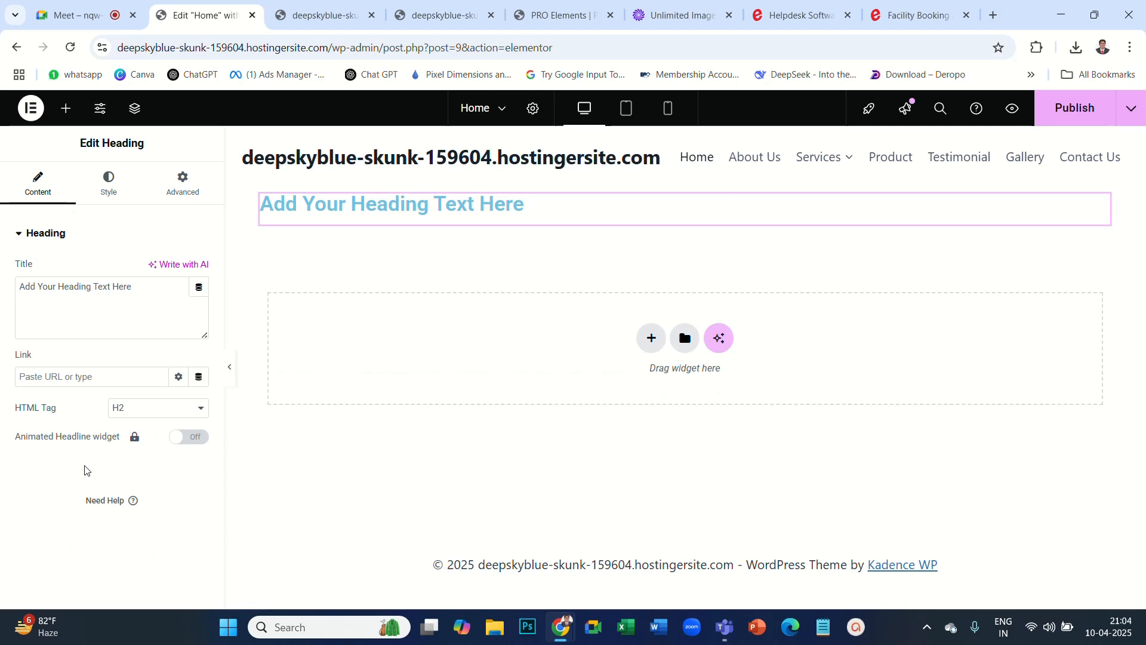
{"action": "left_click", "coordinate": [344, 416]}
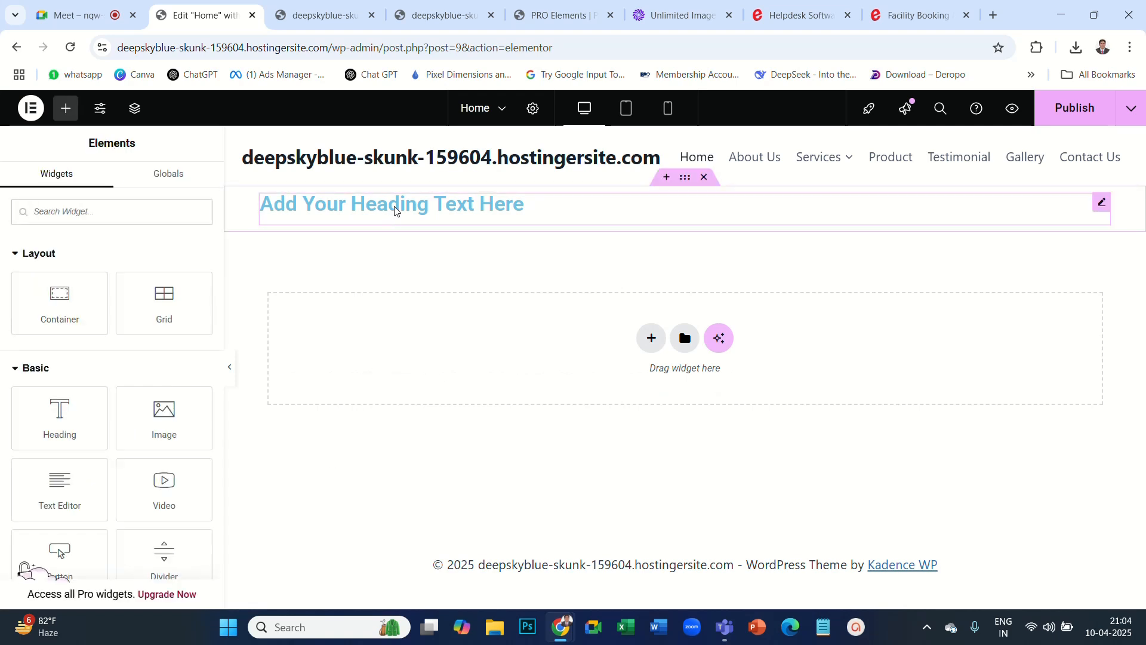
Compare the heading widget's editing options with the layout settings of its parent container.
{"action": "left_click", "coordinate": [394, 209]}
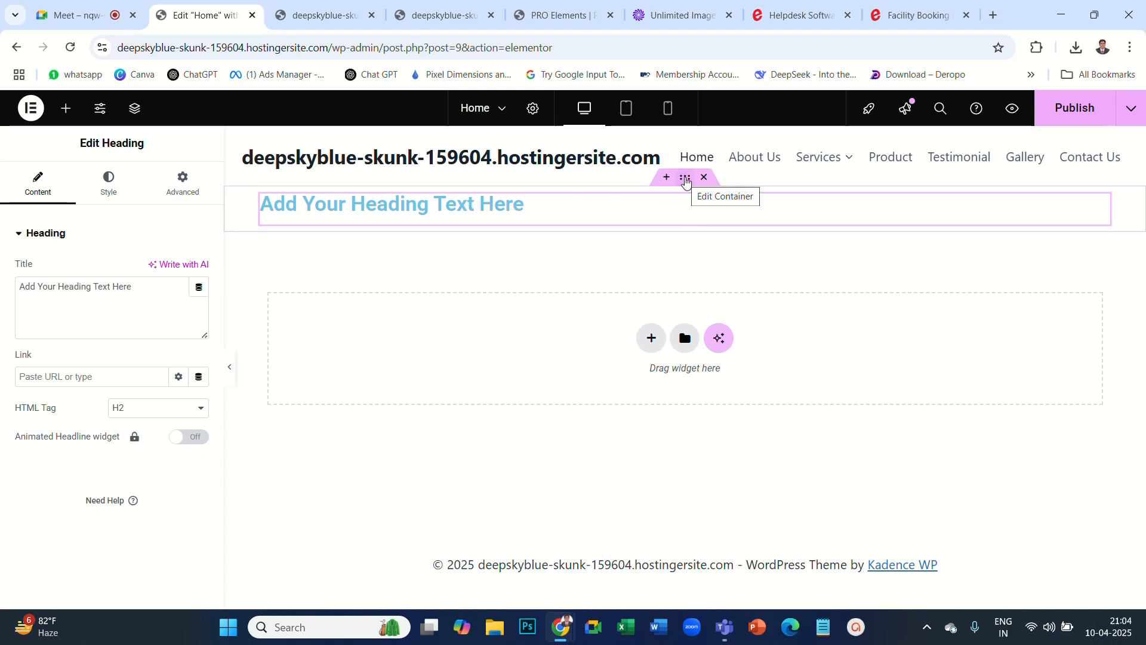
{"action": "left_click", "coordinate": [685, 178]}
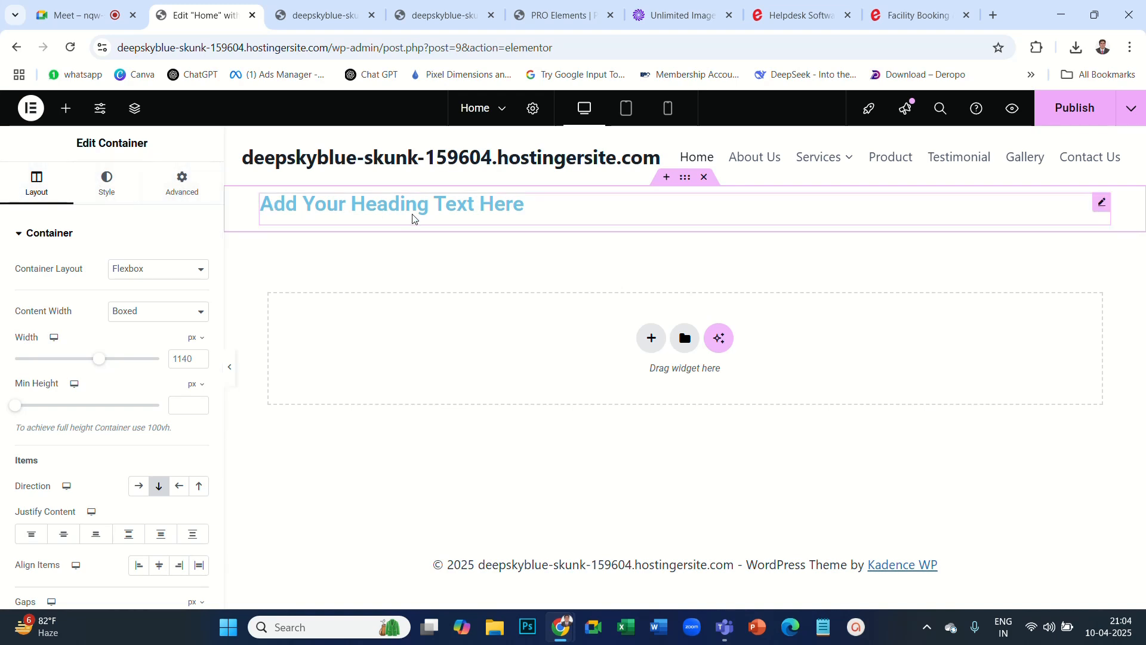
{"action": "left_click", "coordinate": [450, 206]}
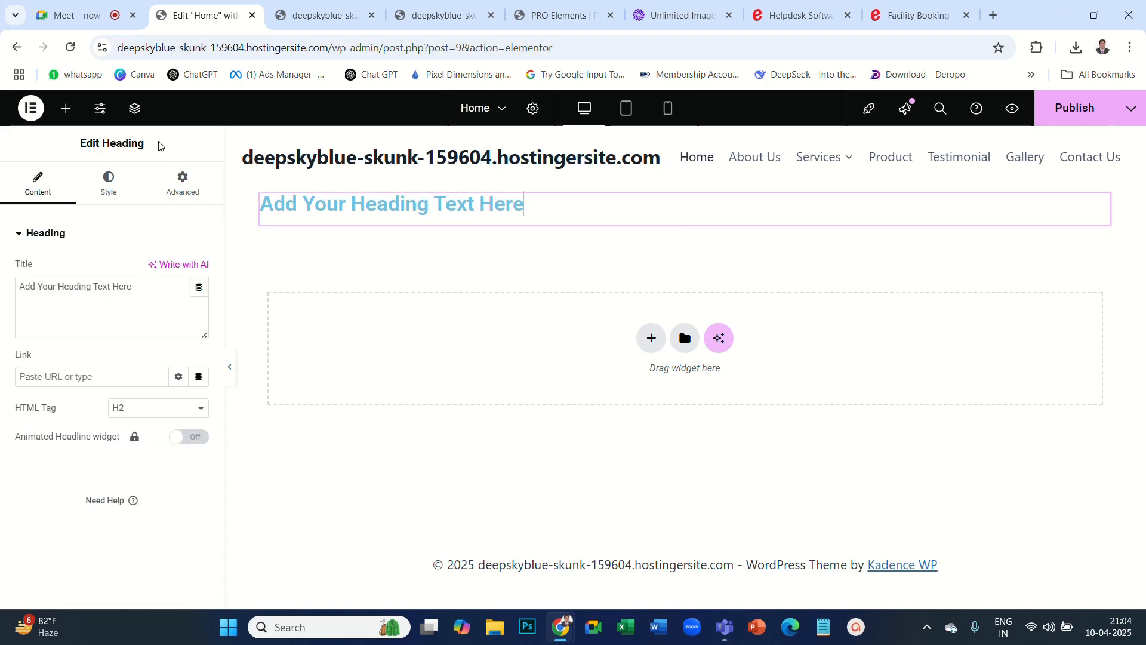
{"action": "left_click_drag", "start_coordinate": [74, 149], "coordinate": [159, 160]}
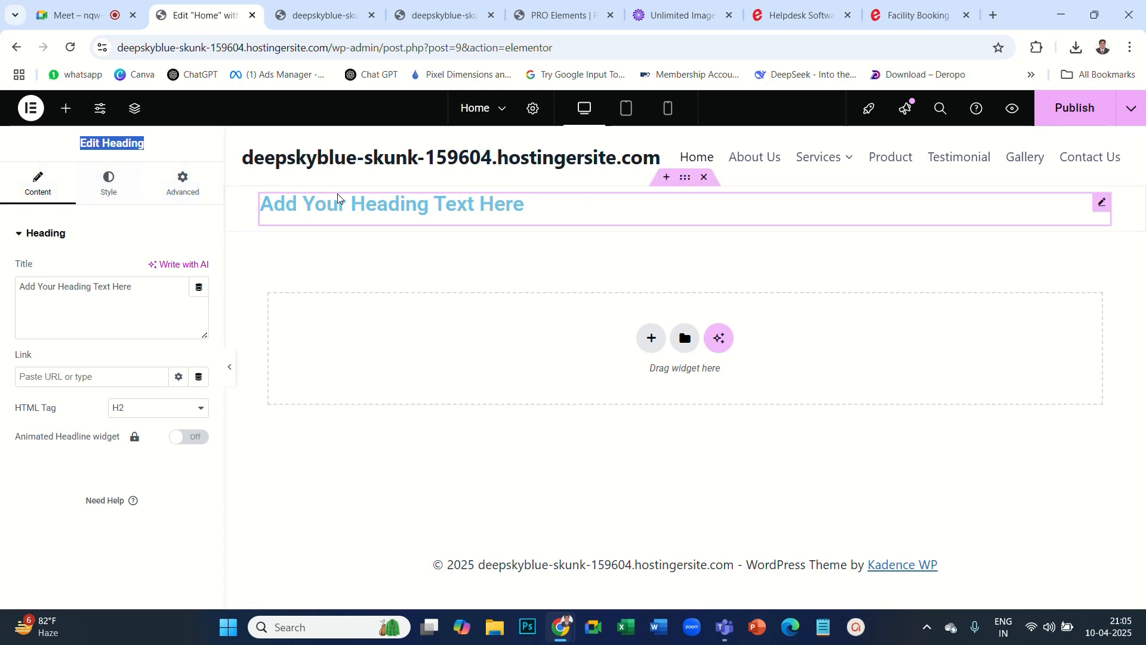
Add an Image widget beneath the heading and a Video widget beneath the image in the same container.
{"action": "left_click", "coordinate": [67, 110]}
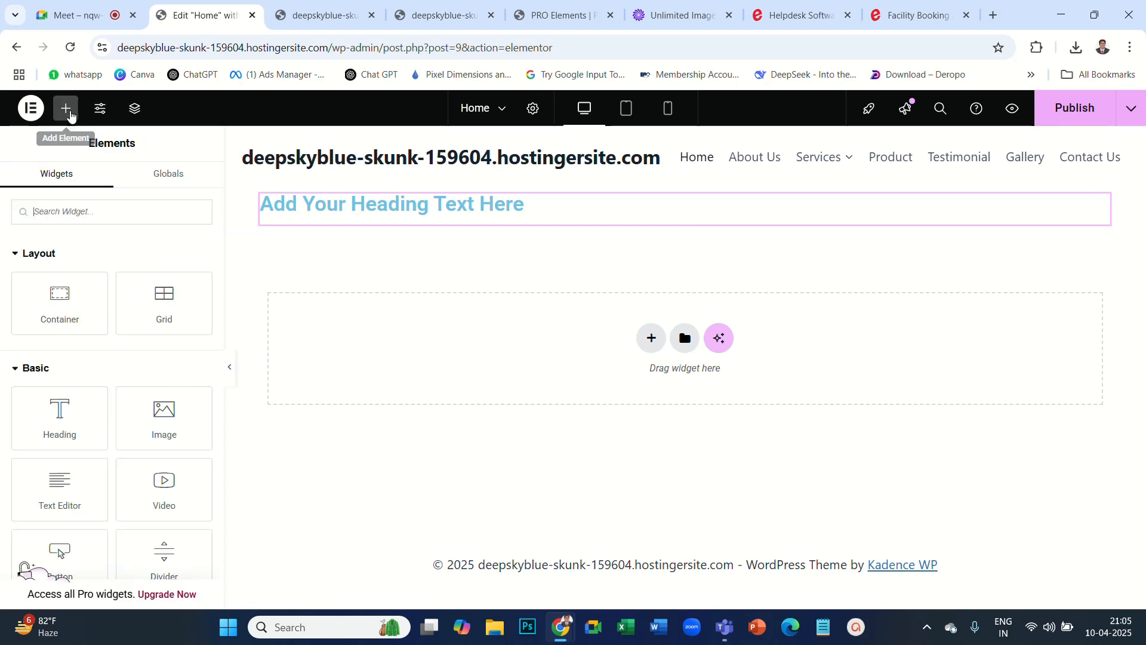
{"action": "left_click_drag", "start_coordinate": [159, 401], "coordinate": [545, 218]}
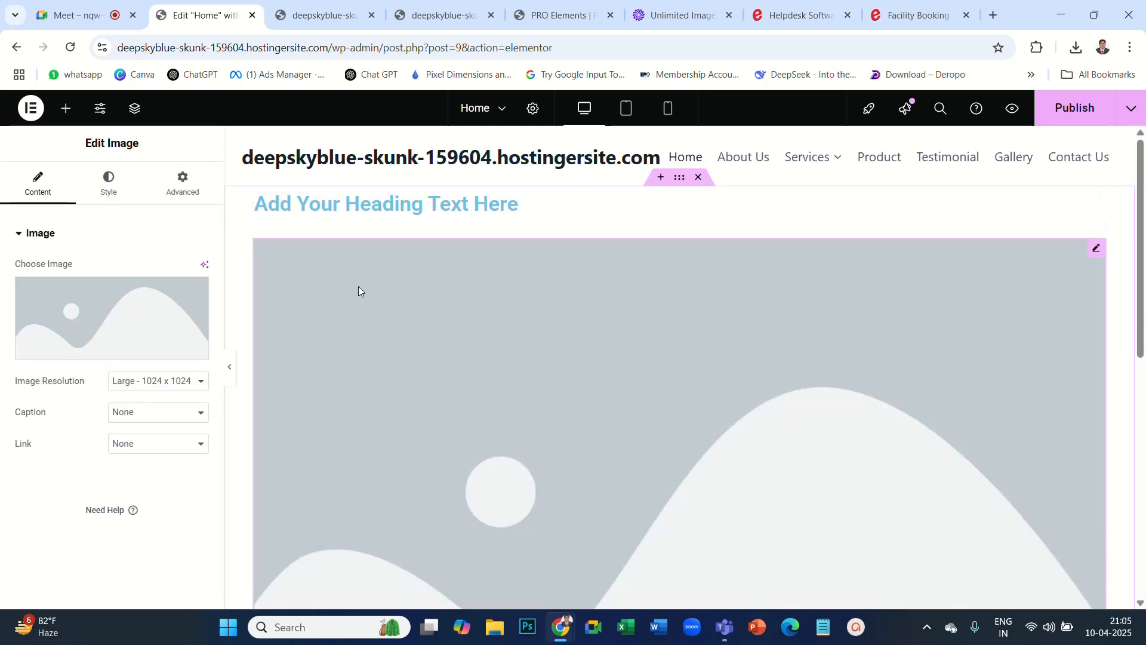
{"action": "left_click_drag", "start_coordinate": [82, 143], "coordinate": [145, 145]}
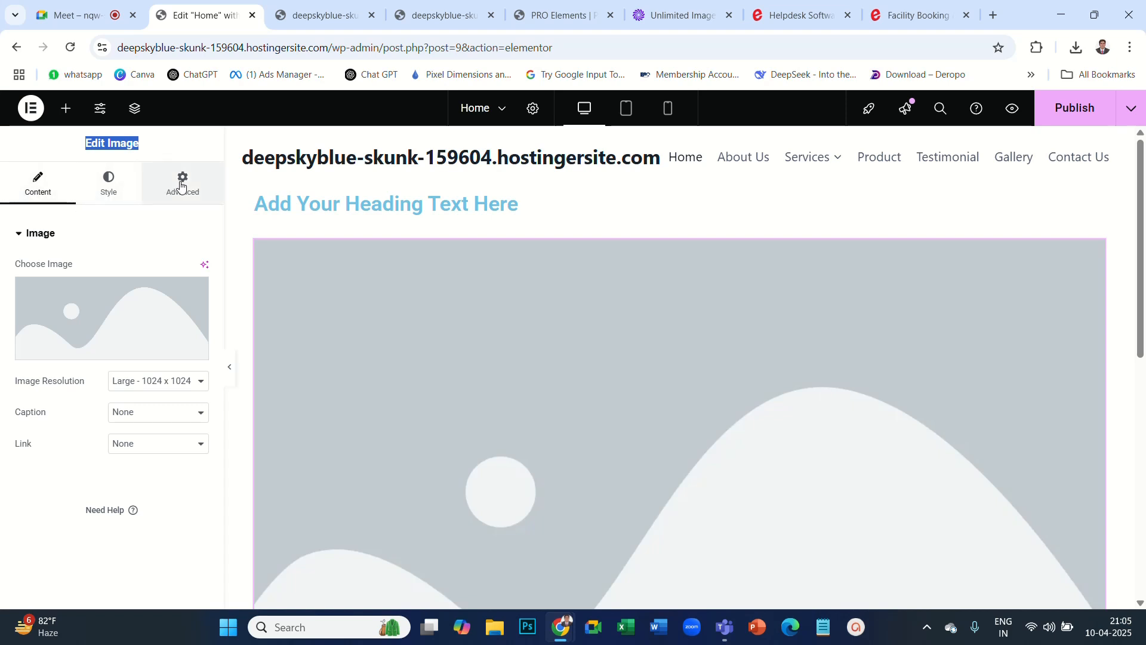
{"action": "scroll", "coordinate": [338, 422], "scroll_direction": "down", "scroll_amount": 6}
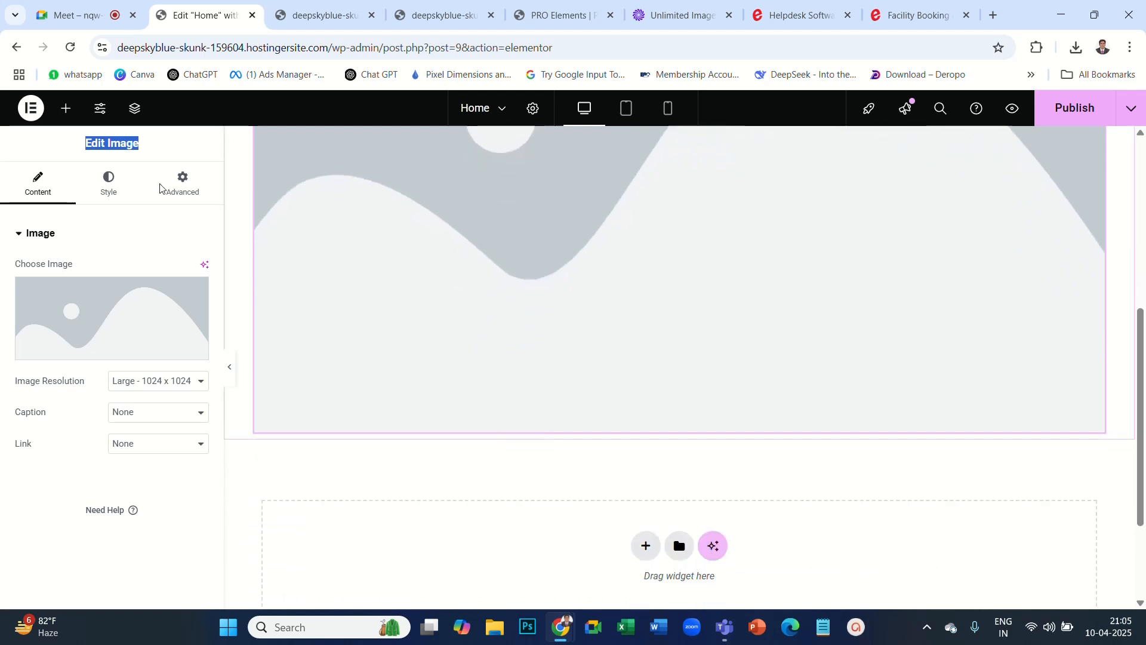
{"action": "left_click", "coordinate": [65, 108]}
{"action": "scroll", "coordinate": [103, 314], "scroll_direction": "down", "scroll_amount": 2}
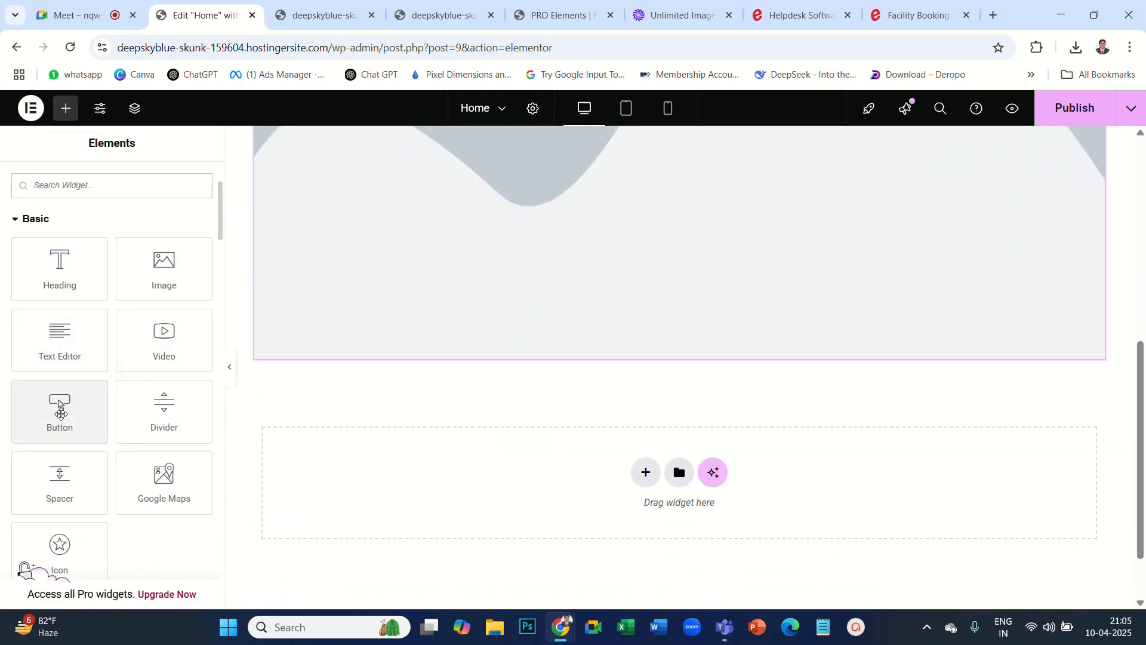
{"action": "left_click_drag", "start_coordinate": [157, 336], "coordinate": [680, 365]}
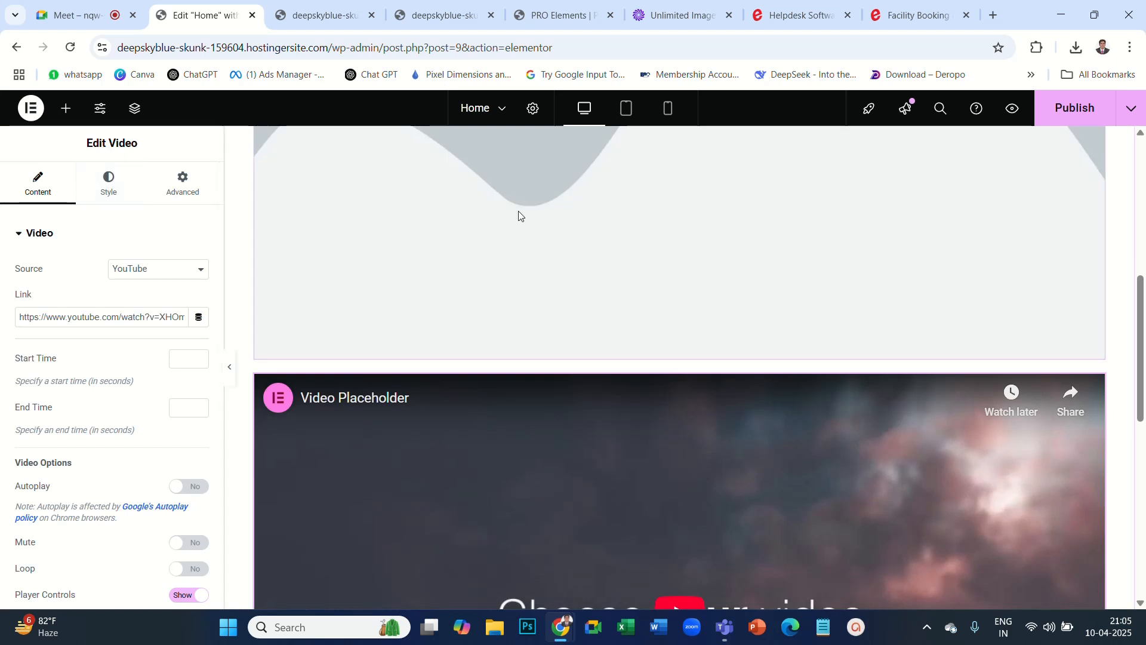
Select the image and the heading in turn to view each widget's own content settings.
{"action": "left_click", "coordinate": [711, 226]}
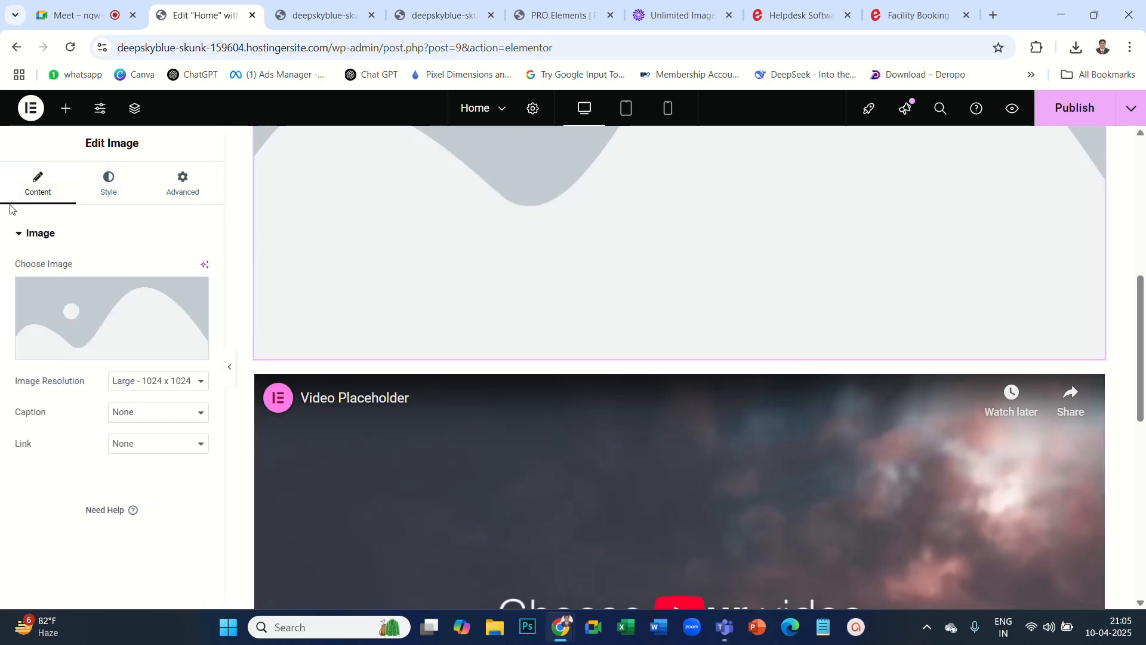
{"action": "scroll", "coordinate": [517, 272], "scroll_direction": "up", "scroll_amount": 10}
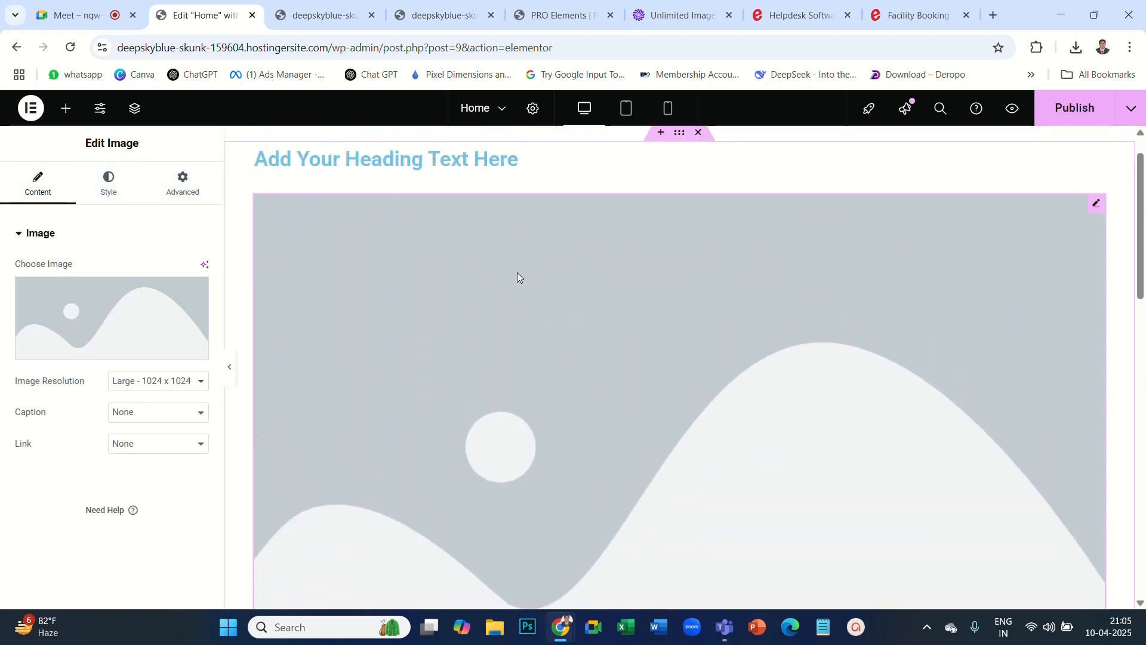
{"action": "scroll", "coordinate": [517, 272], "scroll_direction": "up", "scroll_amount": 2}
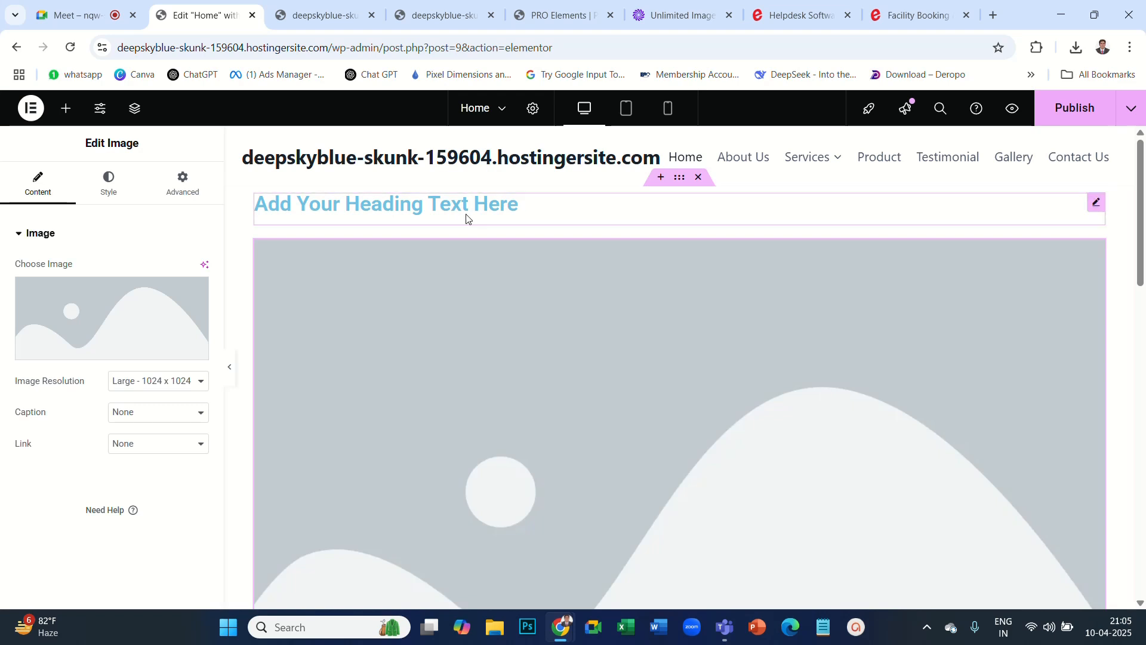
{"action": "left_click", "coordinate": [468, 218]}
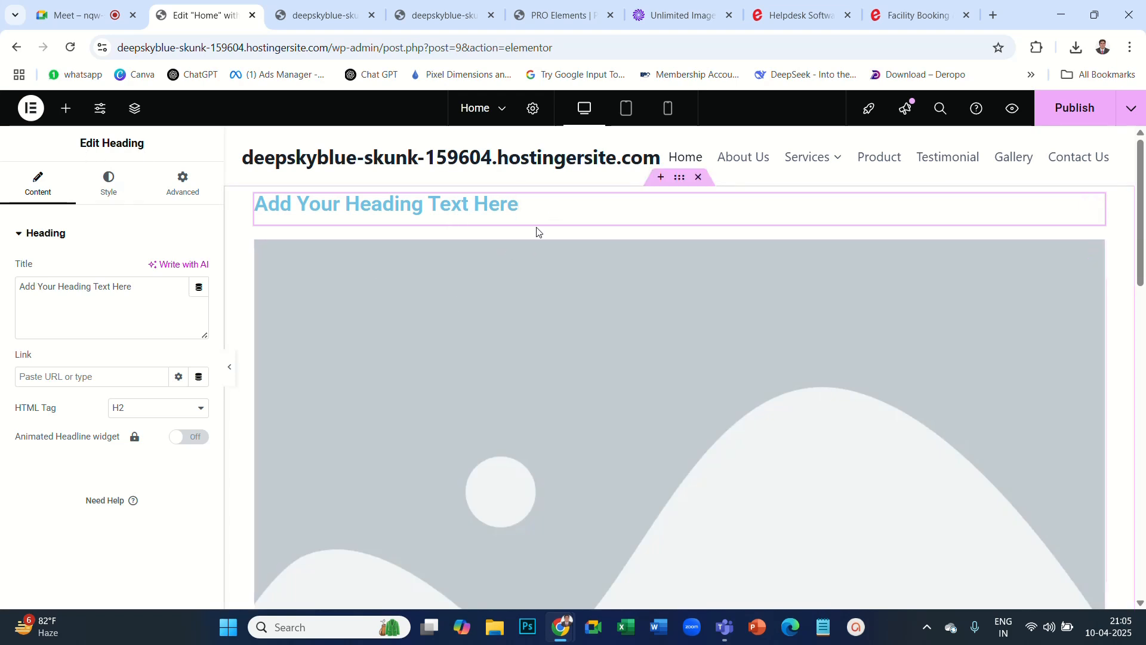
{"action": "left_click", "coordinate": [574, 312]}
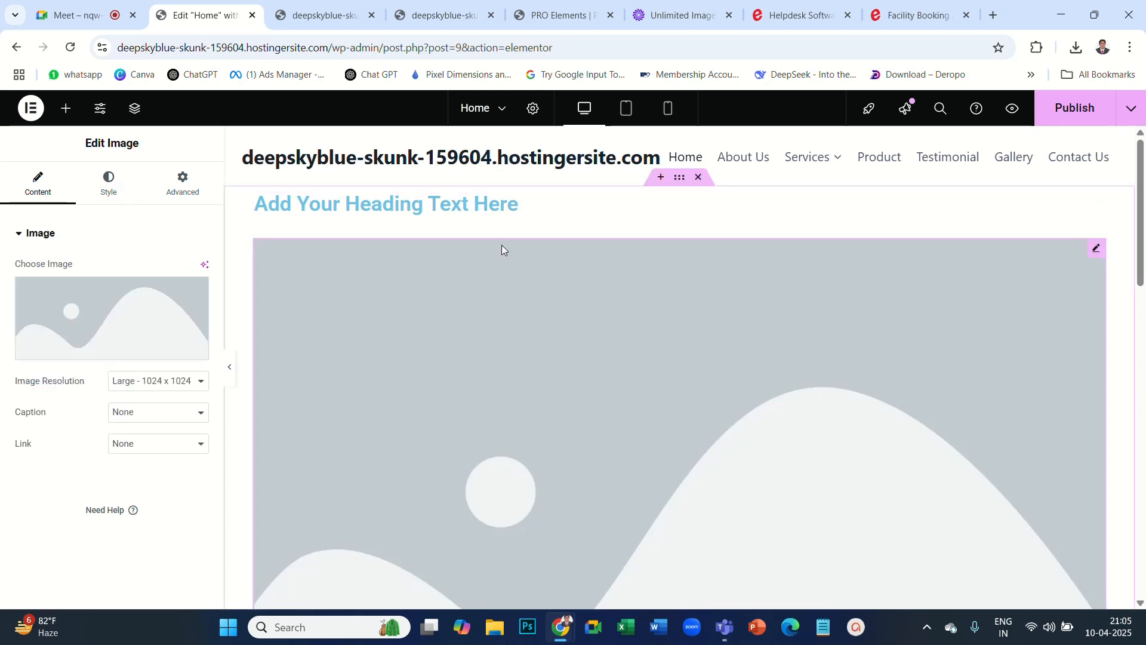
Delete the heading, image and video placeholder widgets from the Home page's first container.
{"action": "left_click", "coordinate": [523, 217]}
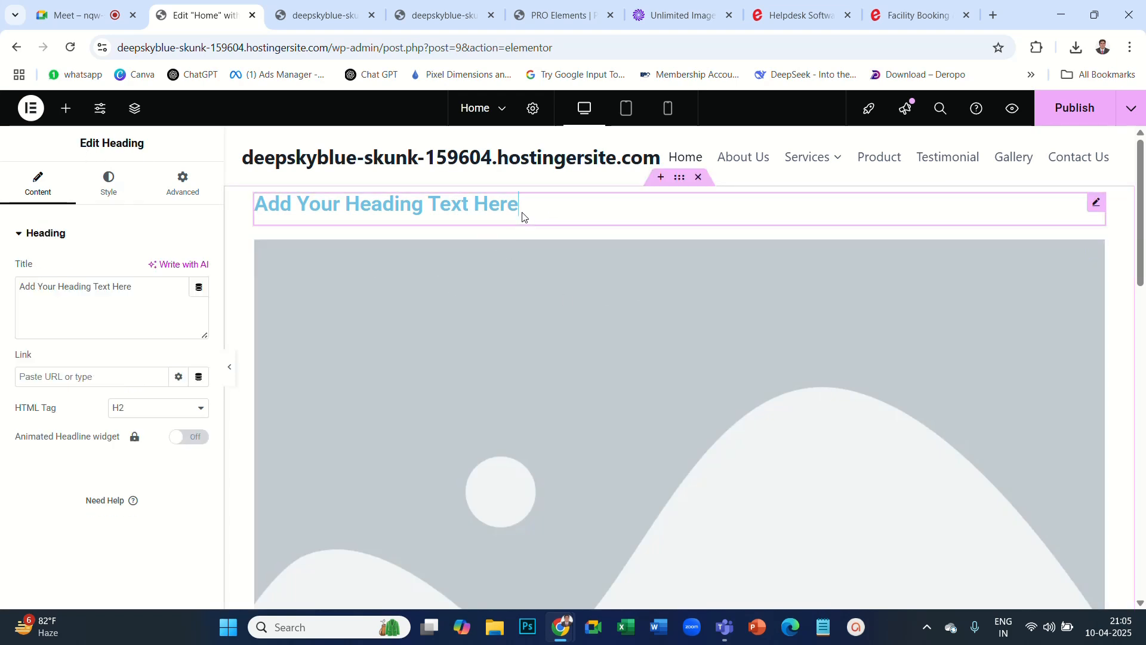
{"action": "right_click", "coordinate": [857, 208]}
{"action": "left_click", "coordinate": [897, 543]}
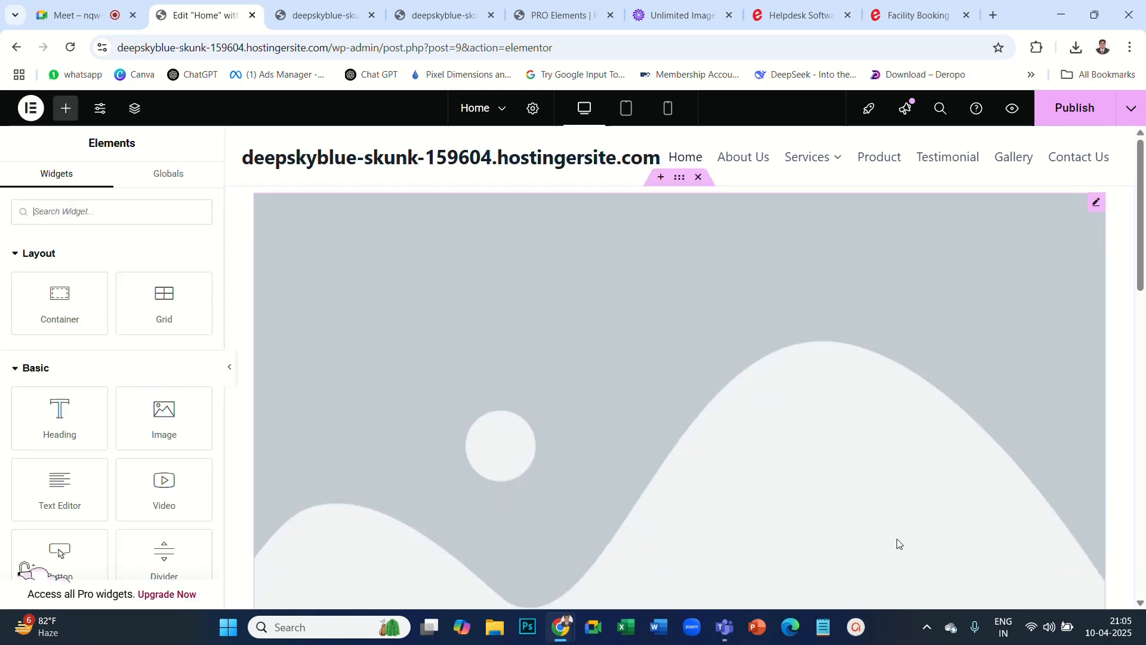
{"action": "right_click", "coordinate": [694, 259]}
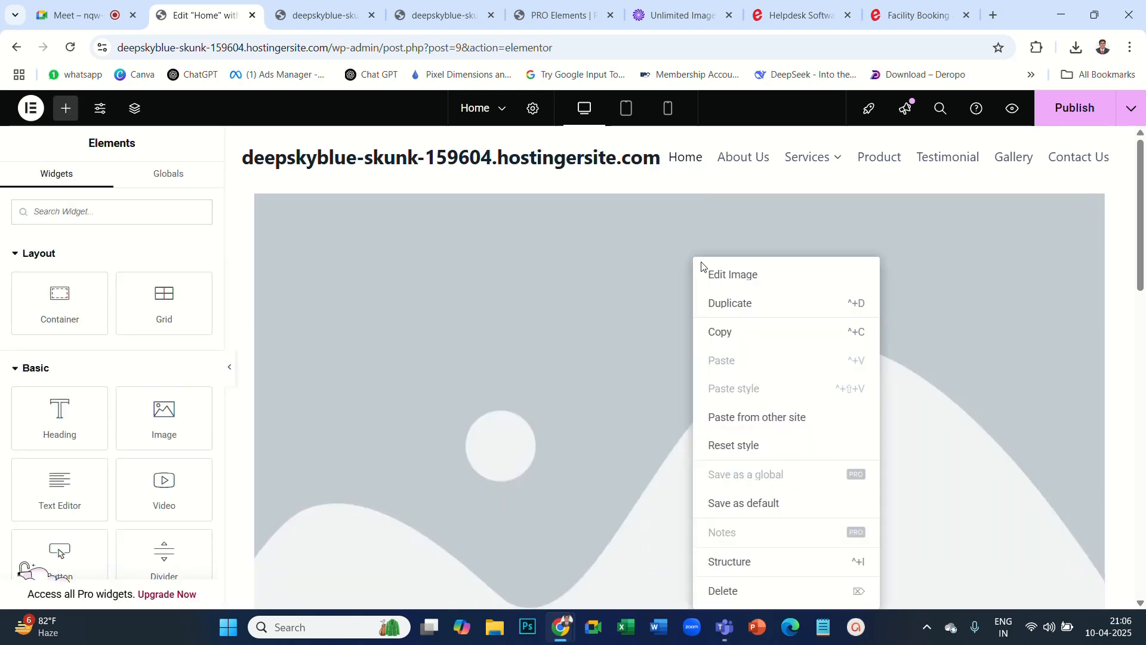
{"action": "left_click", "coordinate": [733, 589]}
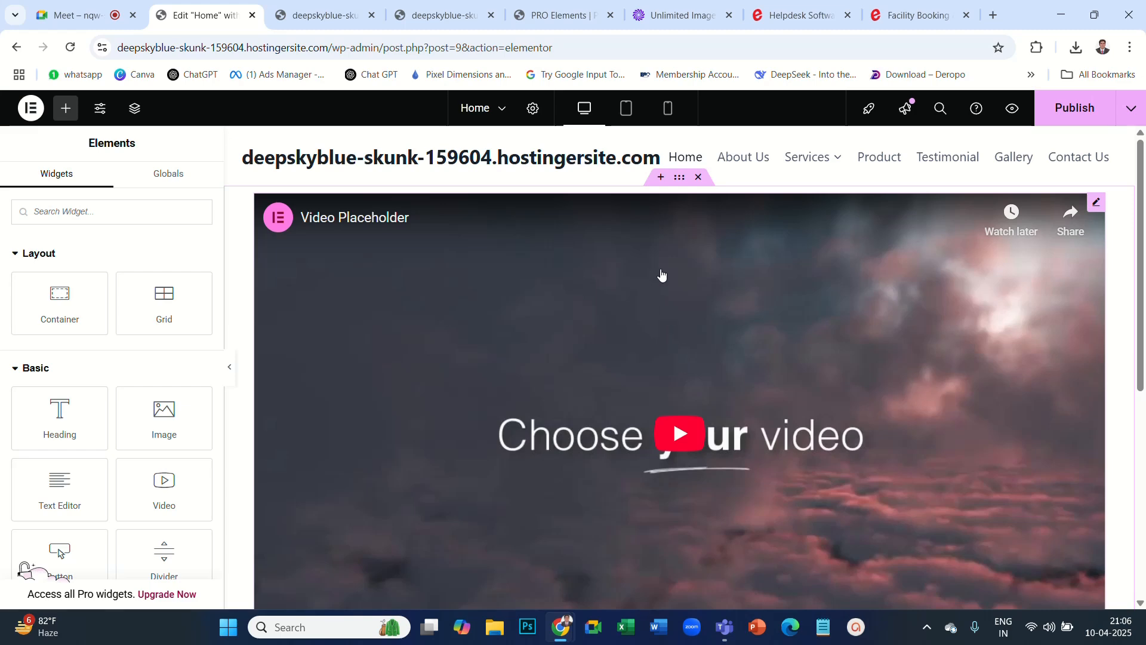
{"action": "right_click", "coordinate": [659, 264]}
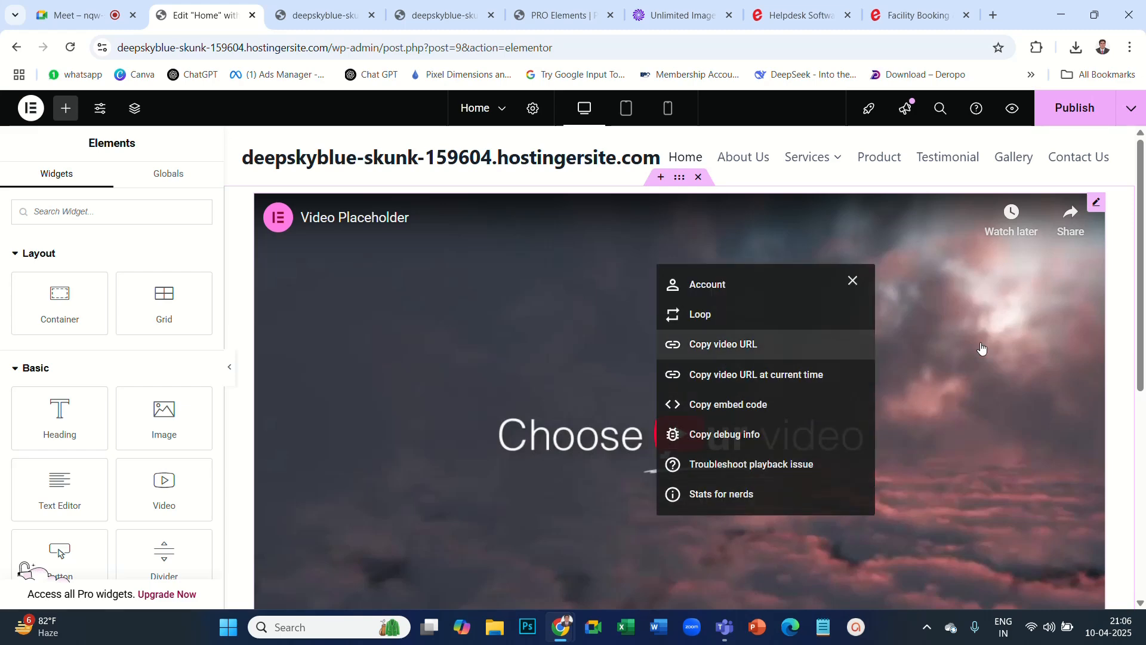
{"action": "left_click", "coordinate": [1096, 206]}
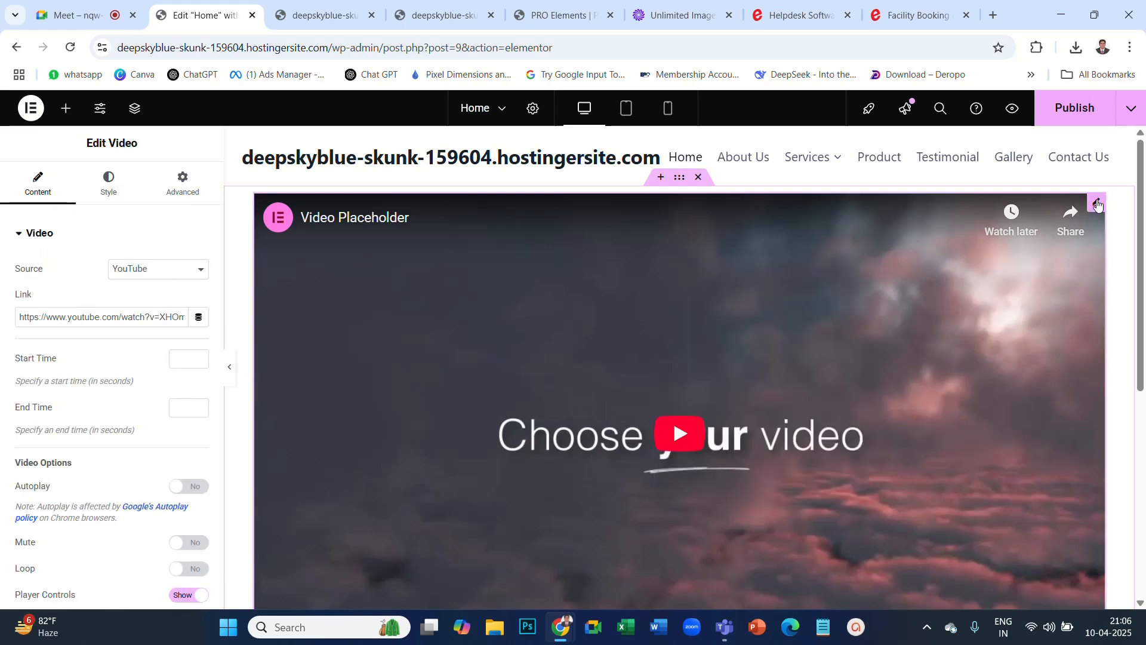
{"action": "right_click", "coordinate": [1096, 206]}
{"action": "left_click", "coordinate": [1008, 533]}
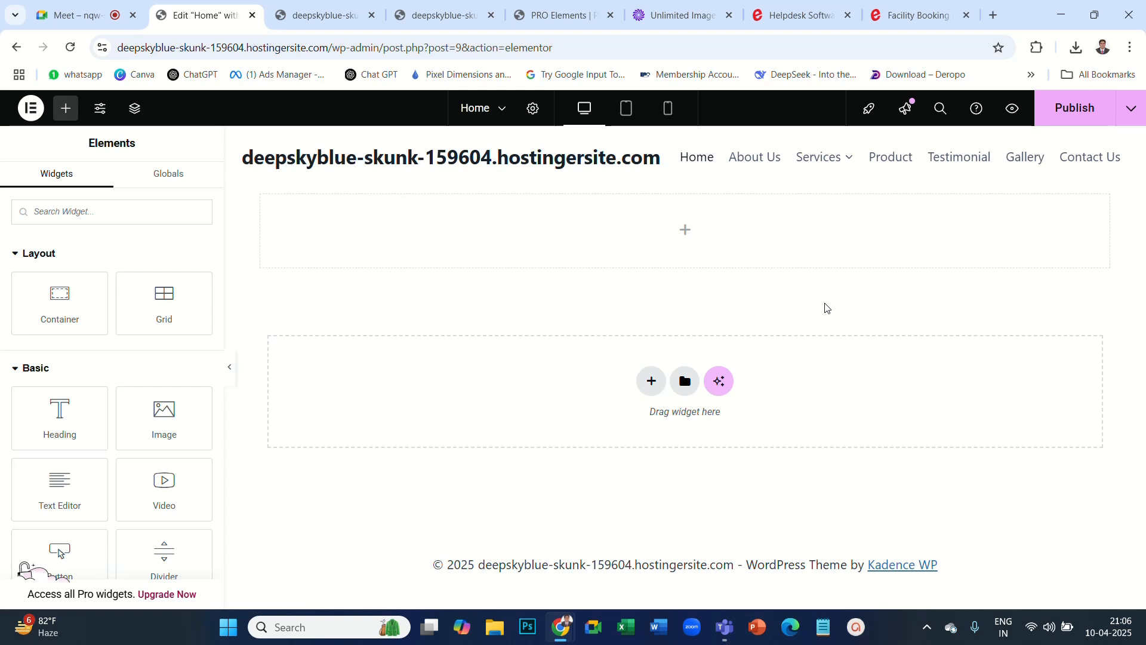
Open the emptied container's settings and choose Flexbox as its container layout.
{"action": "mouse_move", "coordinate": [680, 192]}
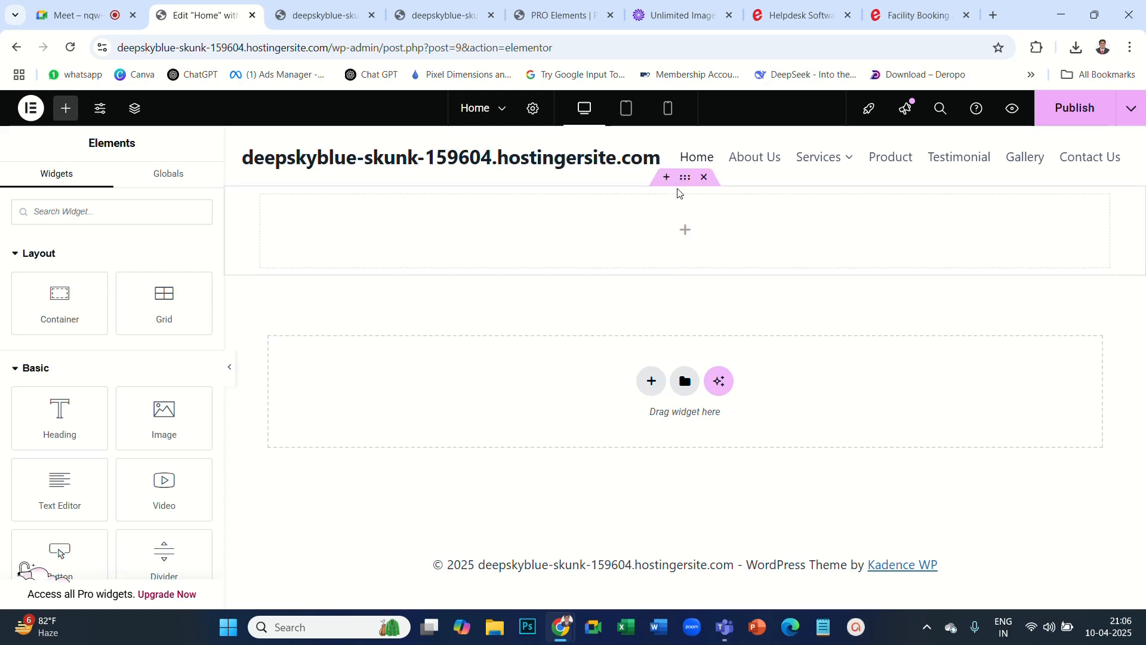
{"action": "left_click", "coordinate": [685, 182]}
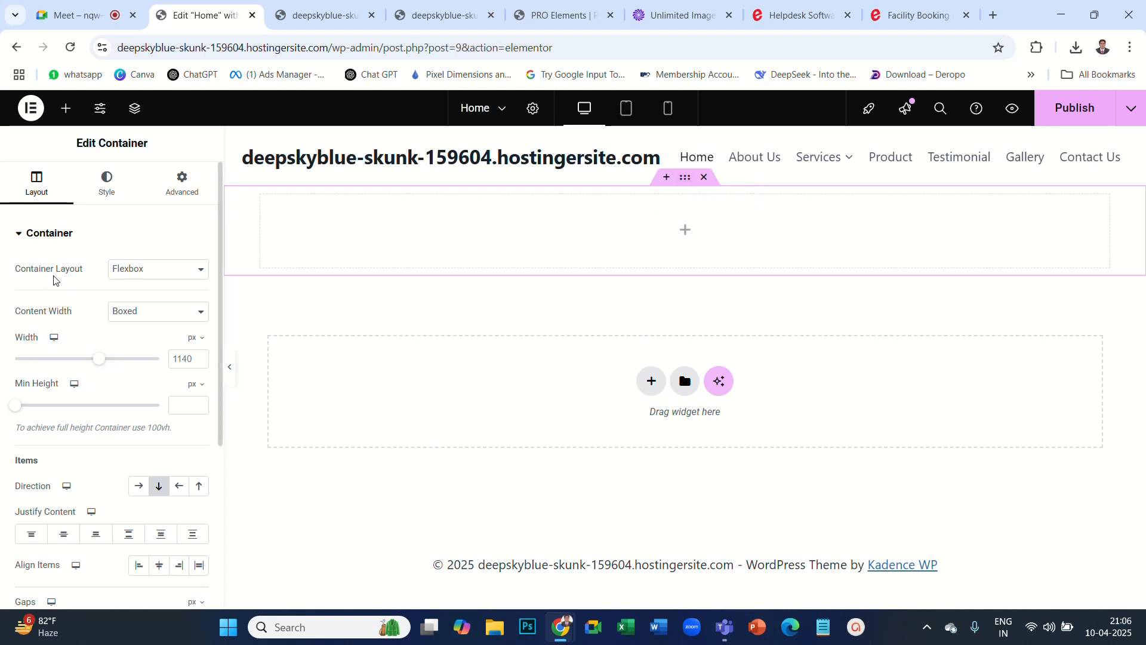
{"action": "left_click", "coordinate": [201, 271]}
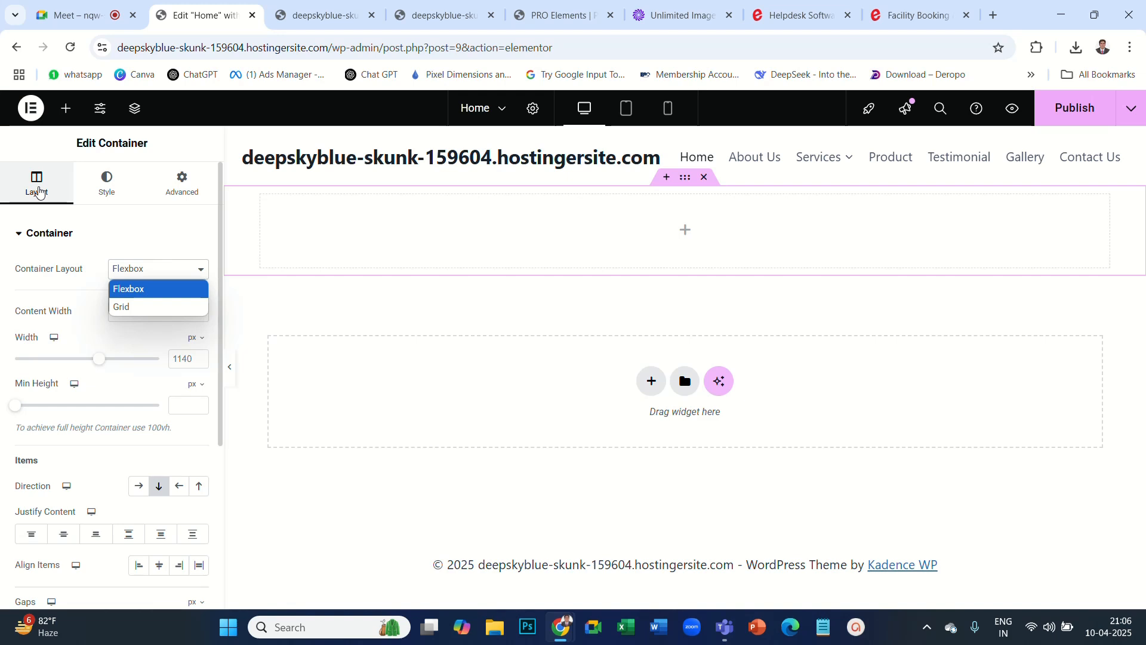
{"action": "left_click", "coordinate": [120, 289]}
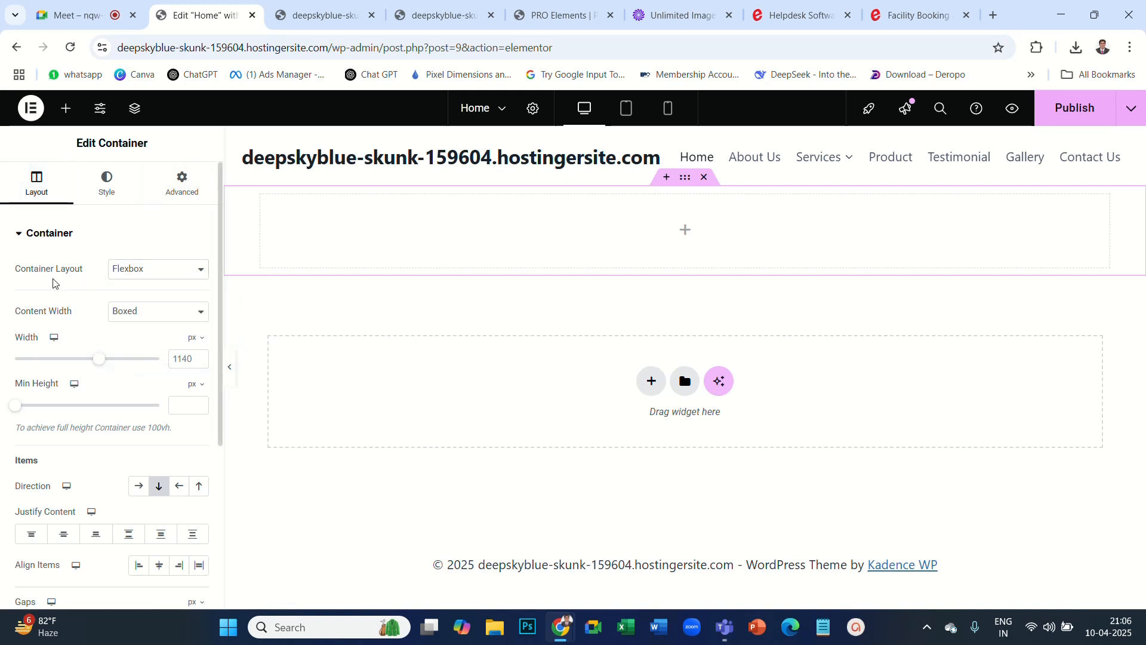
{"action": "left_click", "coordinate": [203, 272]}
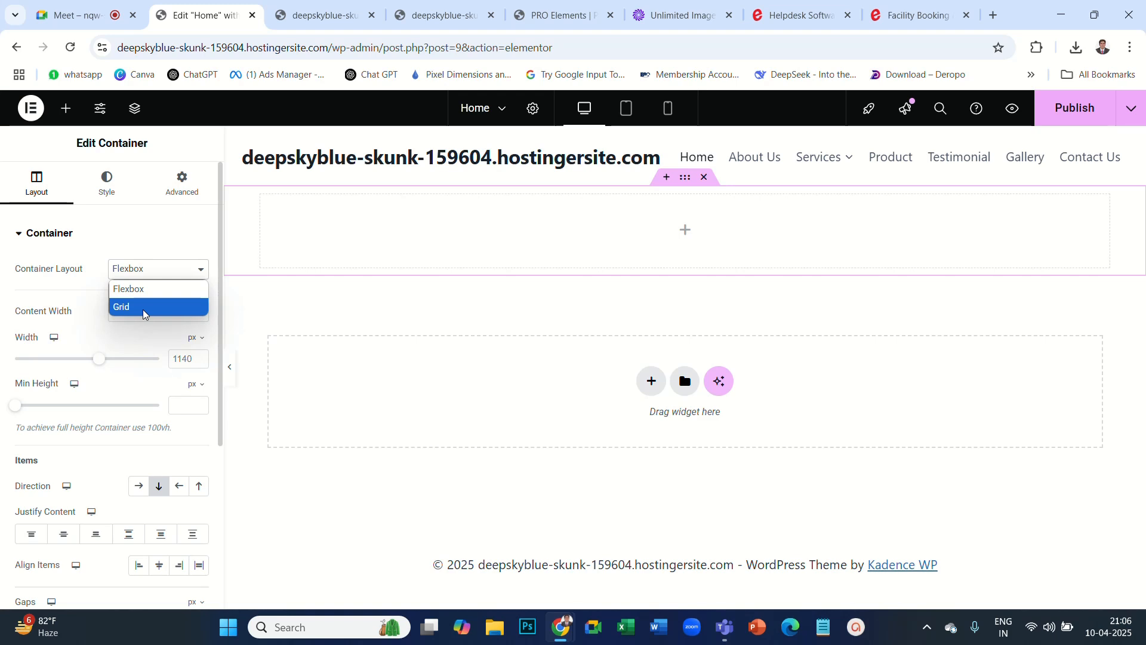
{"action": "left_click", "coordinate": [201, 234]}
{"action": "left_click", "coordinate": [202, 234]}
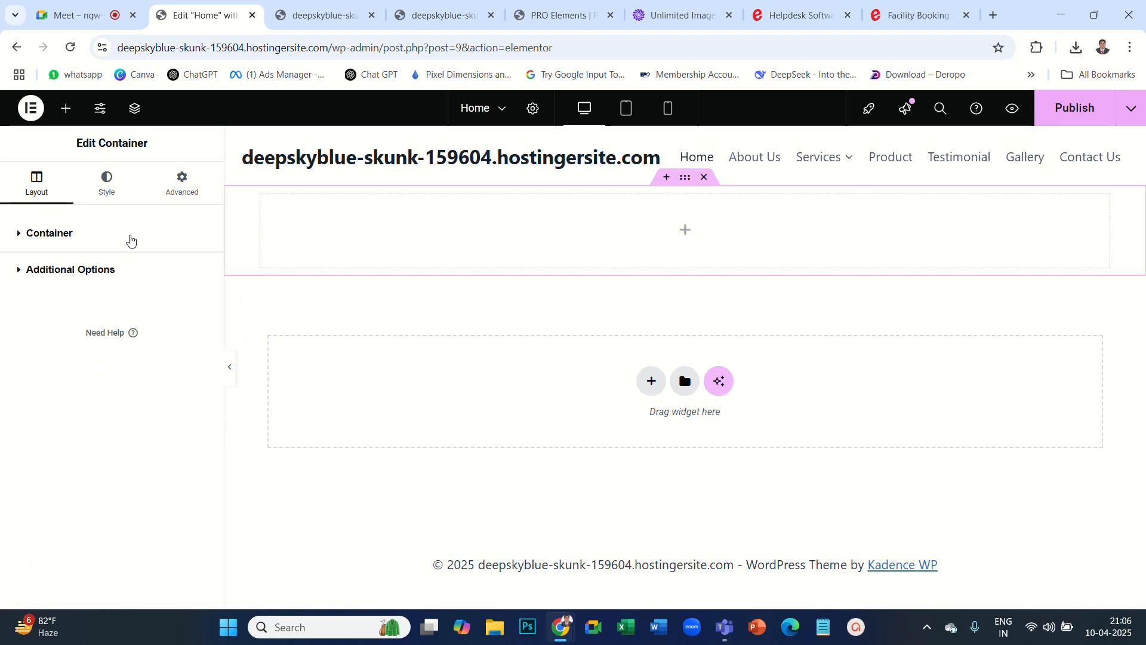
{"action": "left_click", "coordinate": [46, 236]}
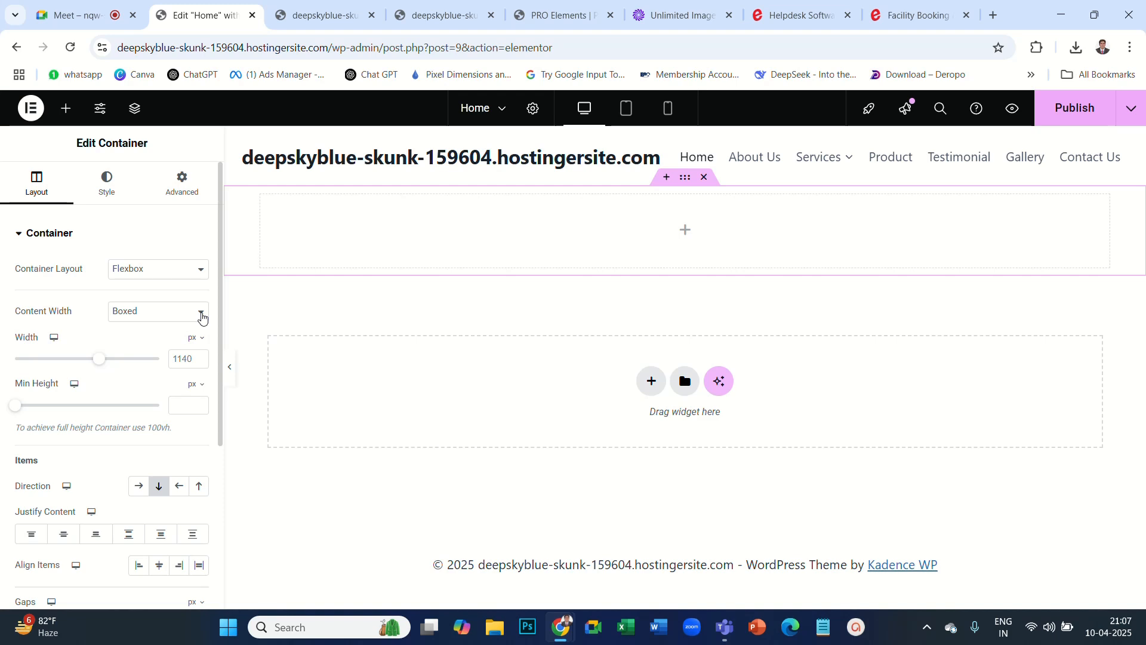
Try the Full Width content width on the container twice, returning it to Boxed each time.
{"action": "left_click", "coordinate": [203, 319]}
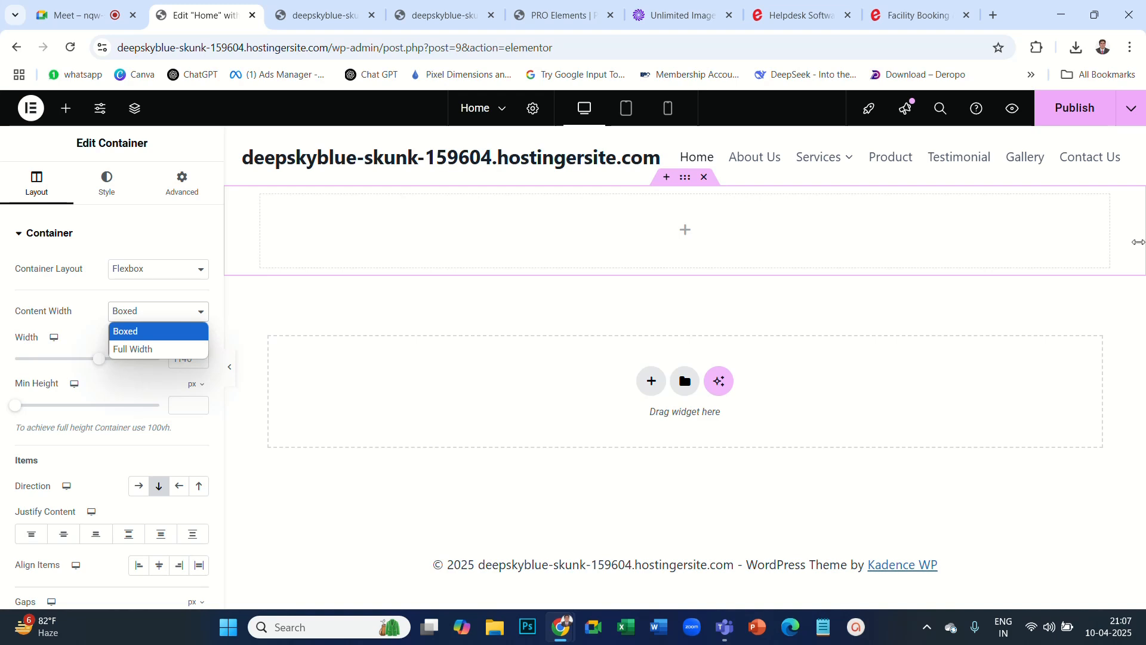
{"action": "left_click", "coordinate": [182, 354]}
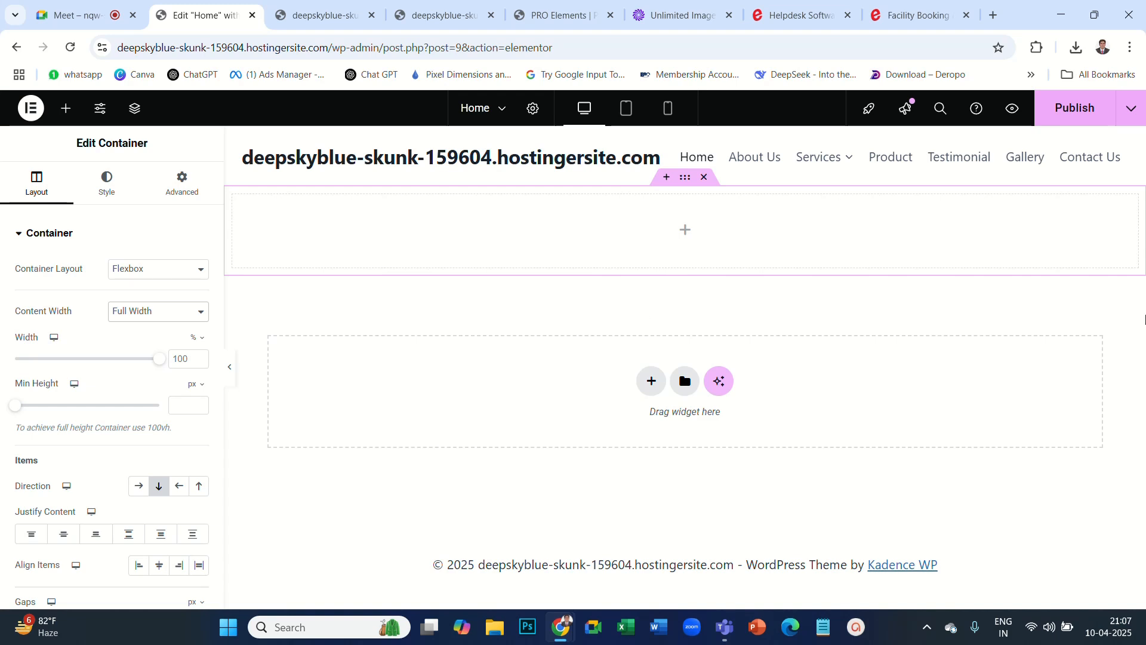
{"action": "left_click", "coordinate": [202, 312]}
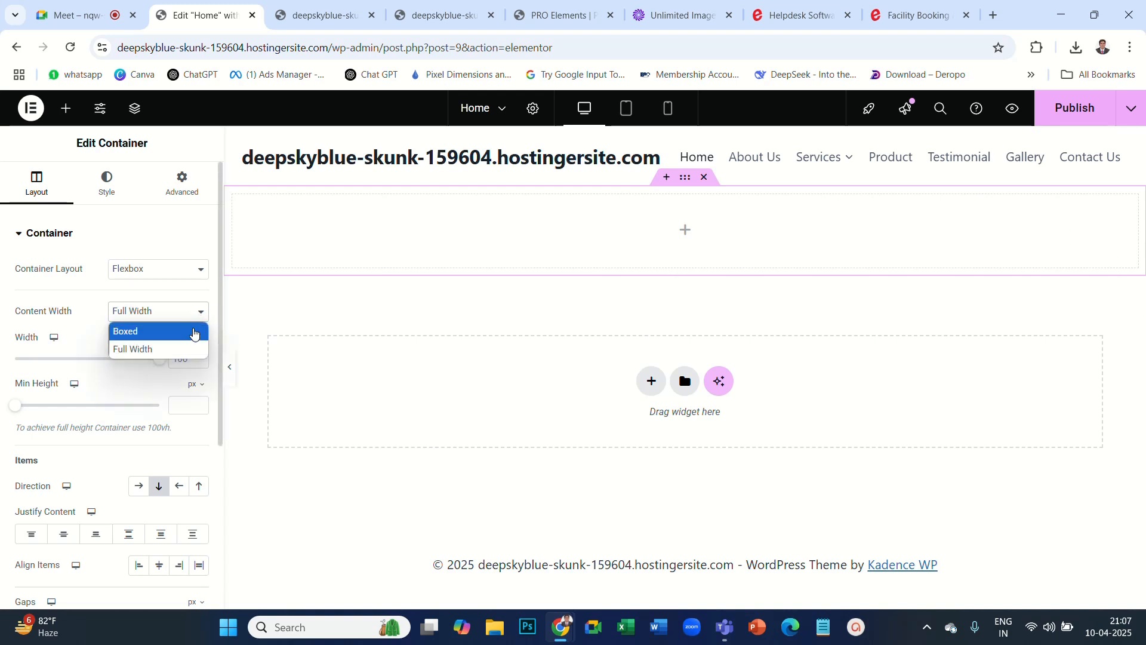
{"action": "left_click", "coordinate": [155, 339]}
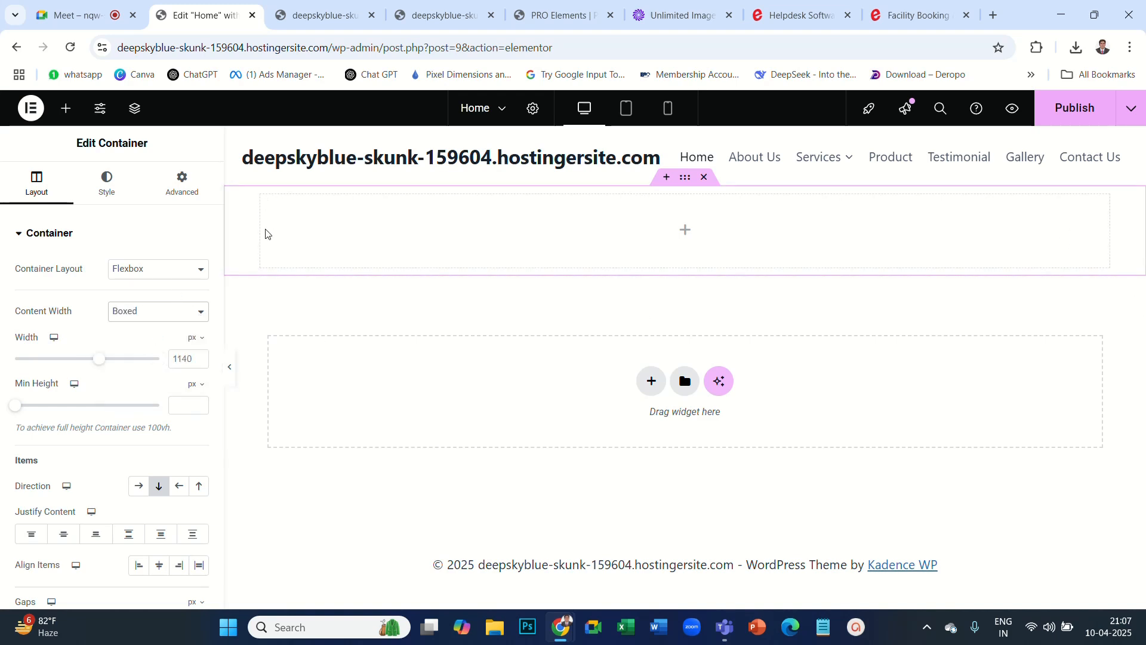
{"action": "left_click", "coordinate": [196, 313]}
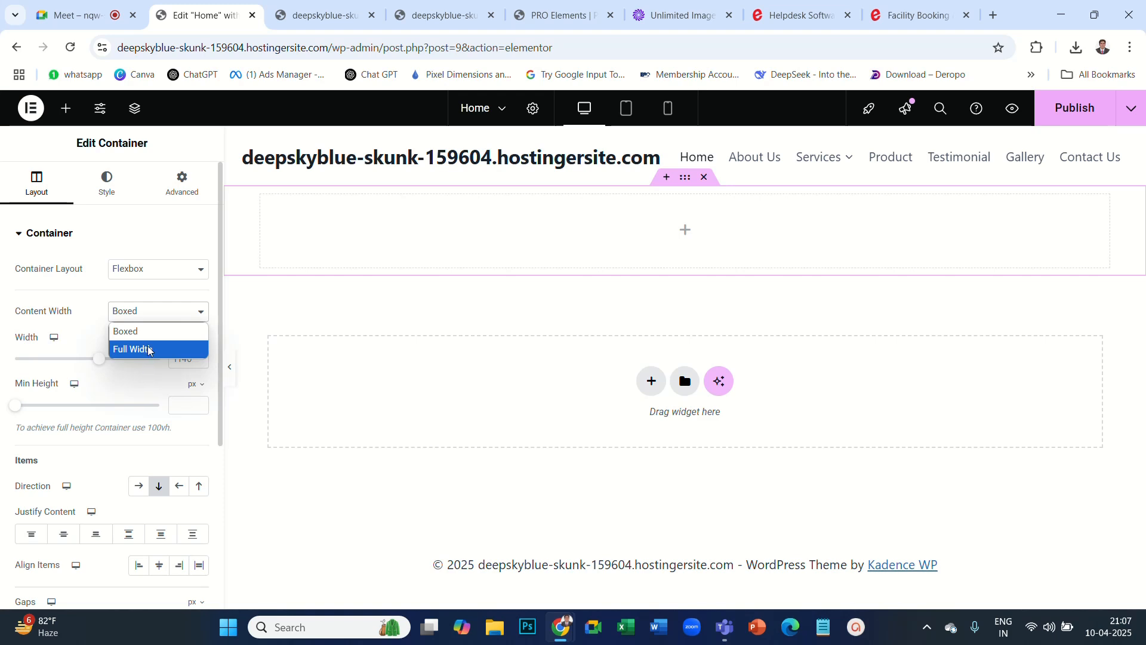
{"action": "left_click", "coordinate": [149, 349]}
{"action": "left_click", "coordinate": [201, 311]}
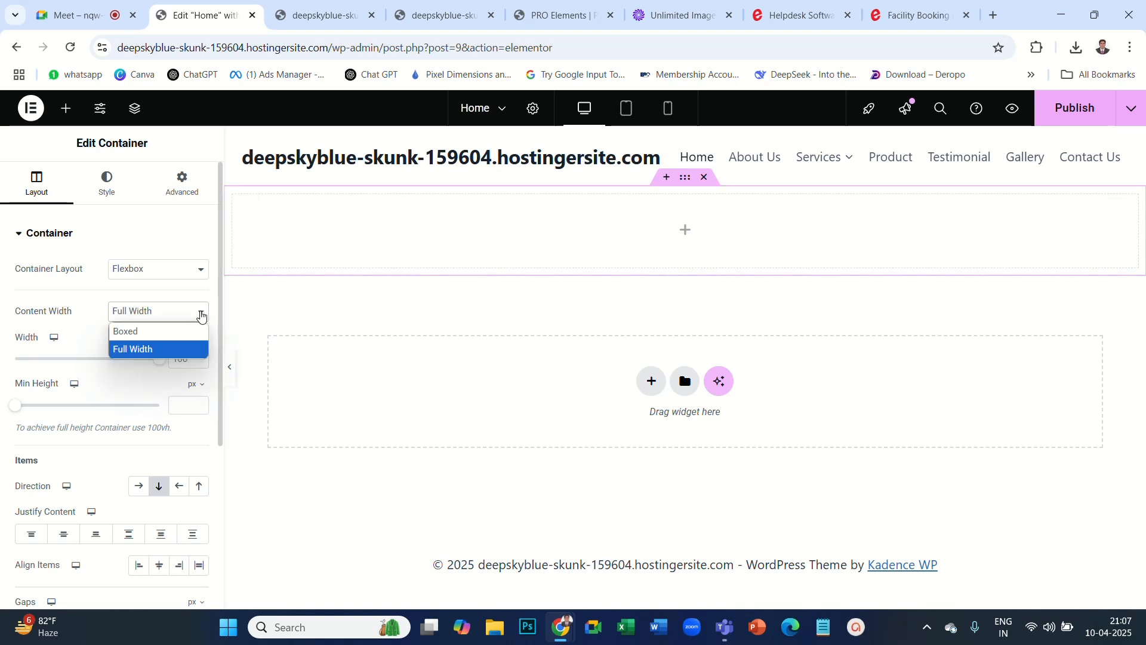
{"action": "left_click", "coordinate": [173, 331]}
Give the container a Classic background in red, #EC1010.
{"action": "left_click", "coordinate": [118, 186]}
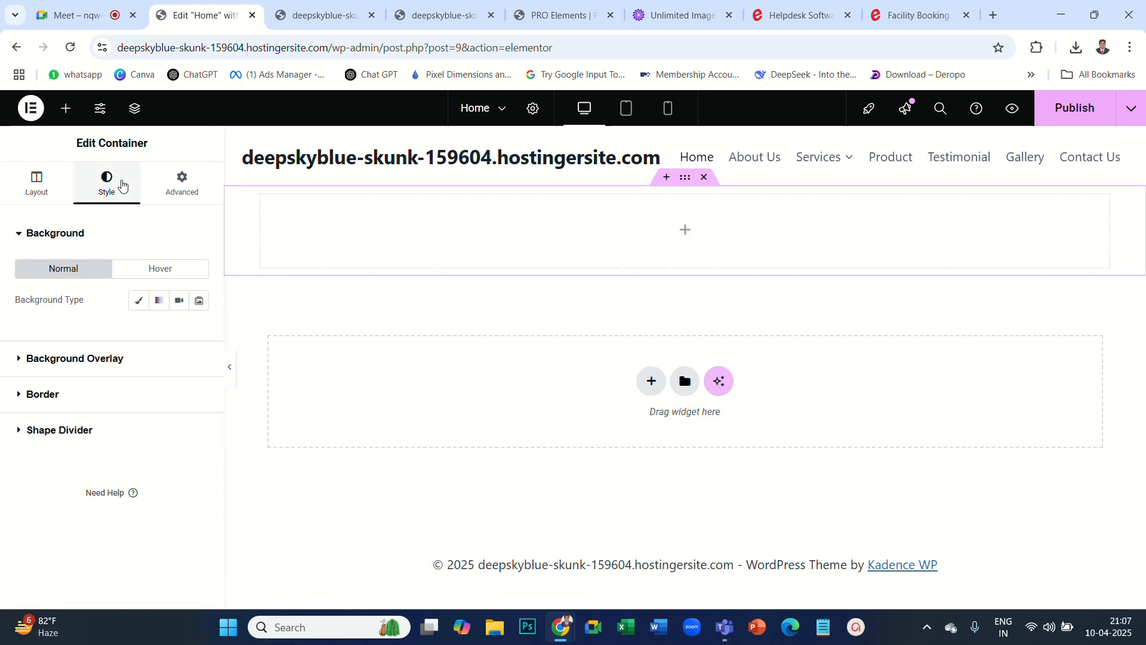
{"action": "left_click", "coordinate": [141, 302]}
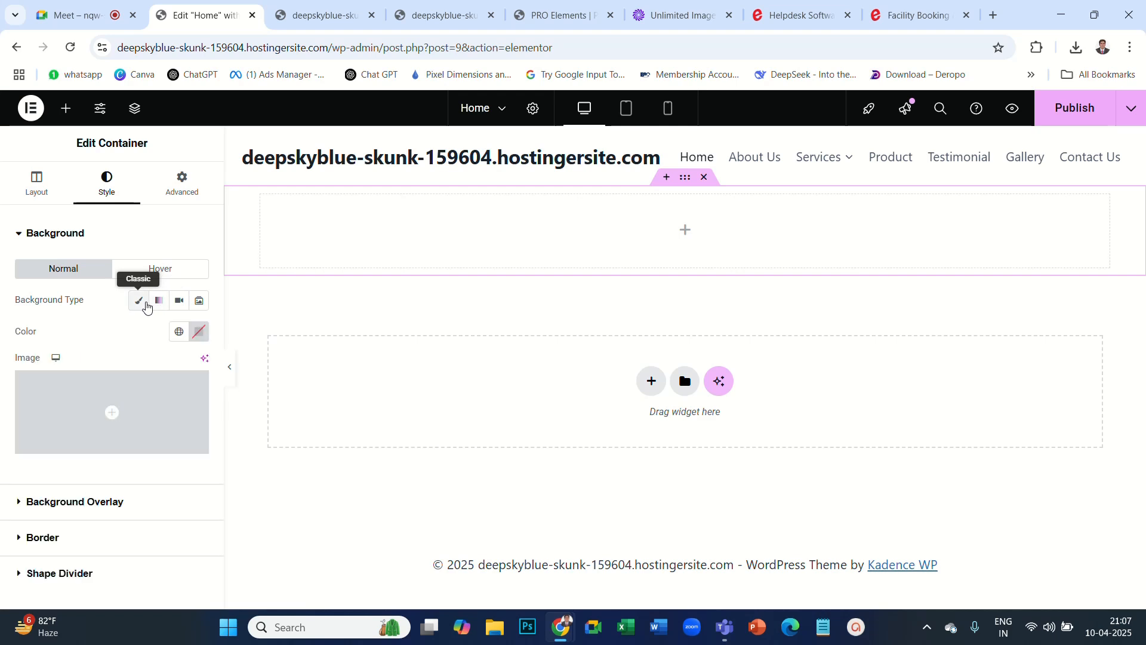
{"action": "left_click", "coordinate": [199, 332]}
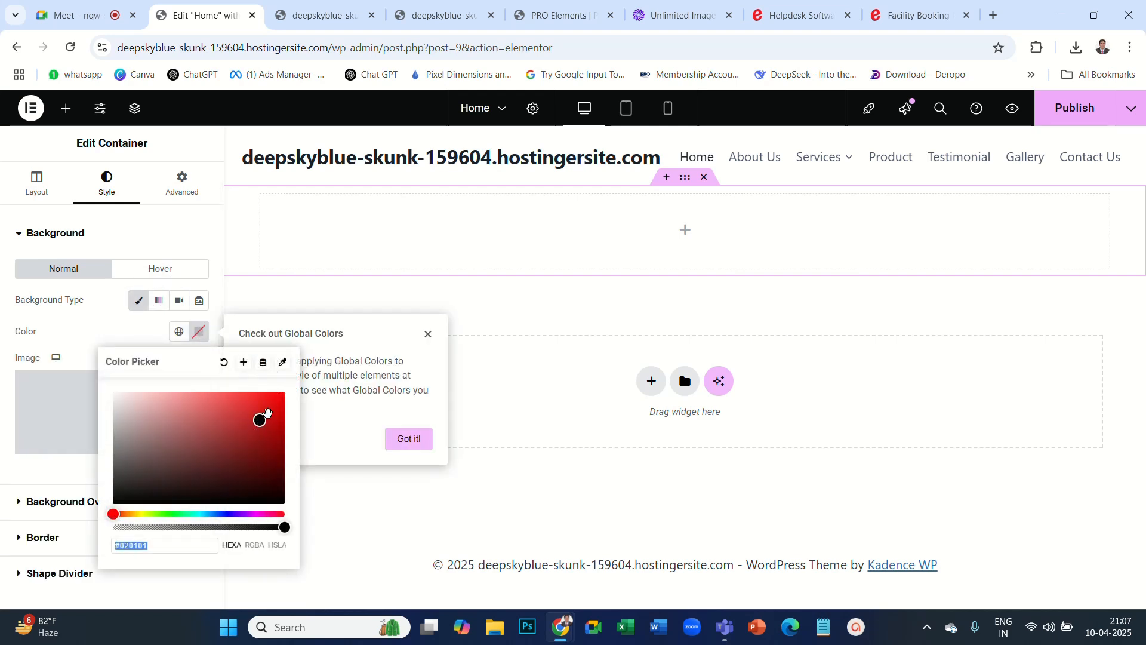
{"action": "left_click_drag", "start_coordinate": [257, 420], "coordinate": [273, 400]}
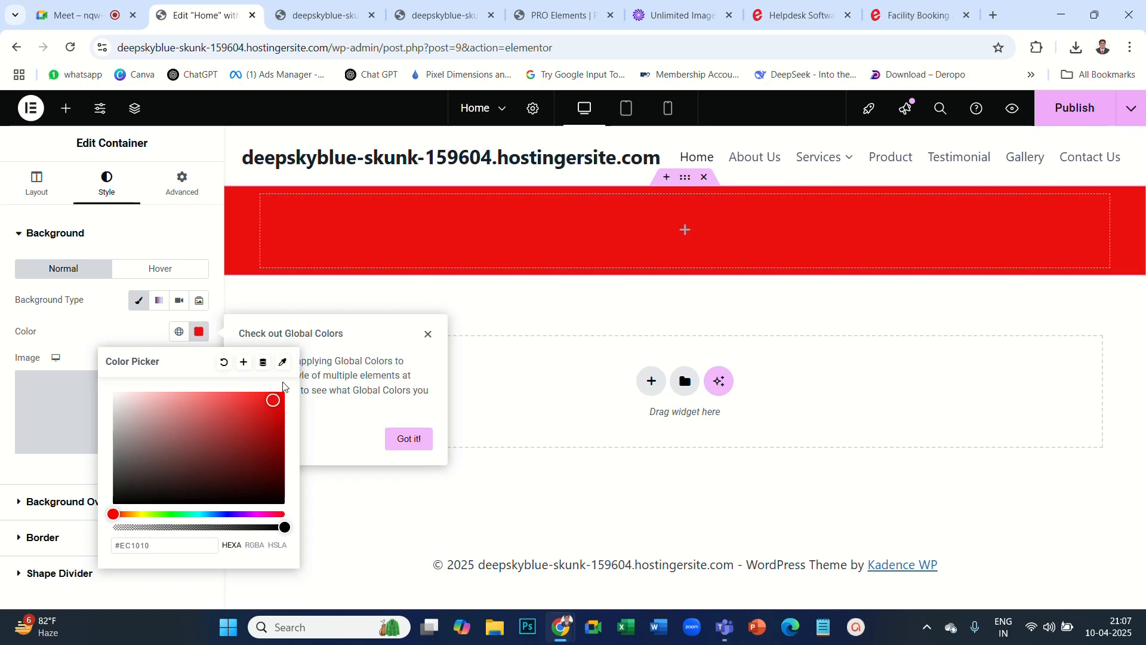
{"action": "left_click", "coordinate": [664, 205]}
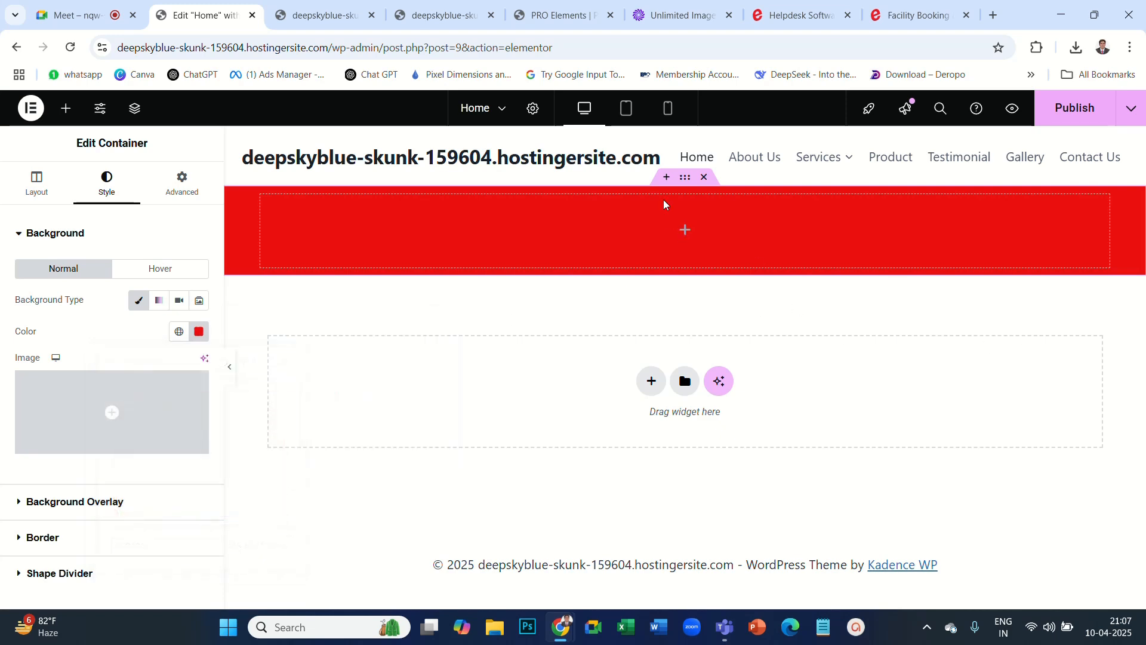
Switch the red container's content width to Full Width for comparison, and set it back to Boxed.
{"action": "left_click_drag", "start_coordinate": [688, 180], "coordinate": [687, 183]}
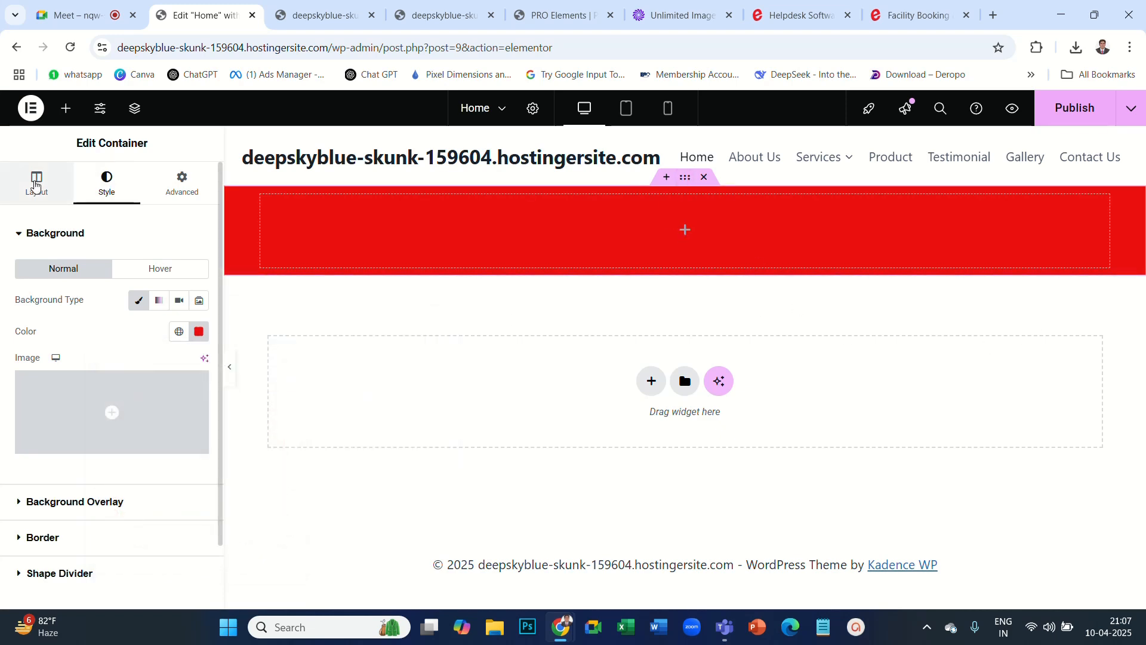
{"action": "left_click", "coordinate": [36, 186]}
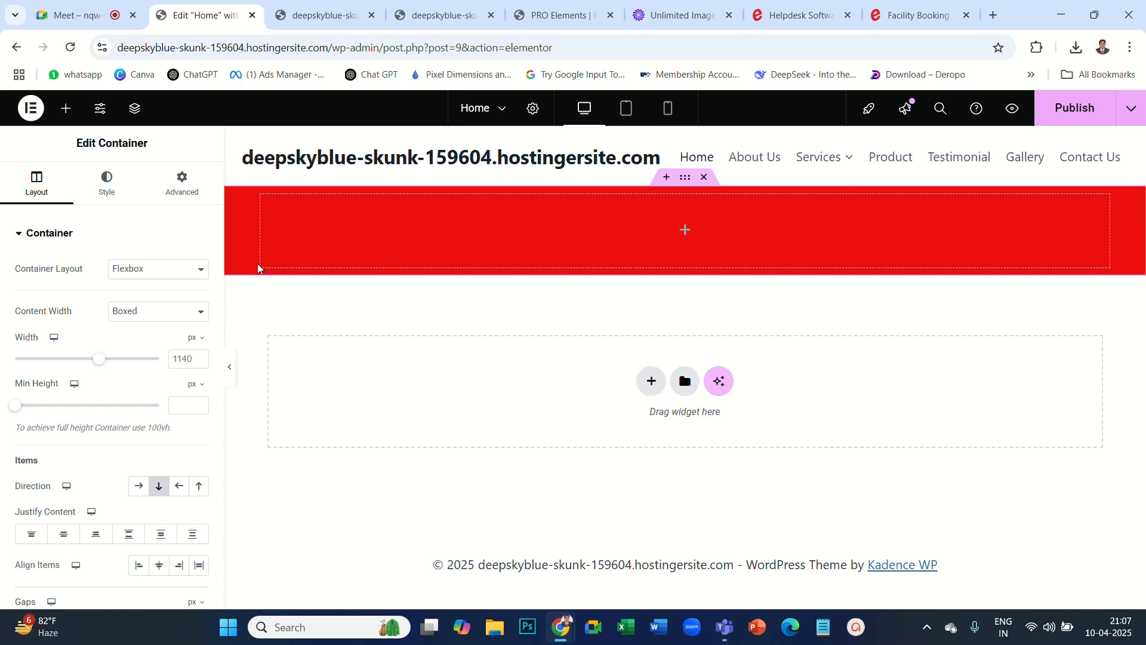
{"action": "left_click", "coordinate": [199, 313]}
{"action": "left_click", "coordinate": [153, 352]}
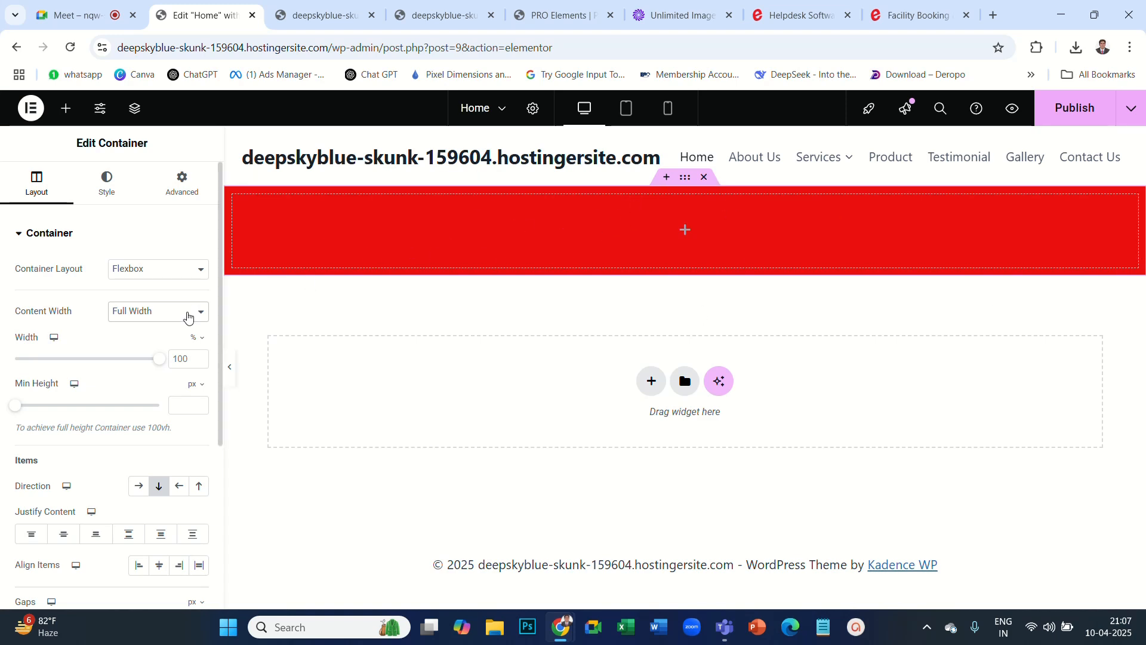
{"action": "left_click", "coordinate": [200, 316]}
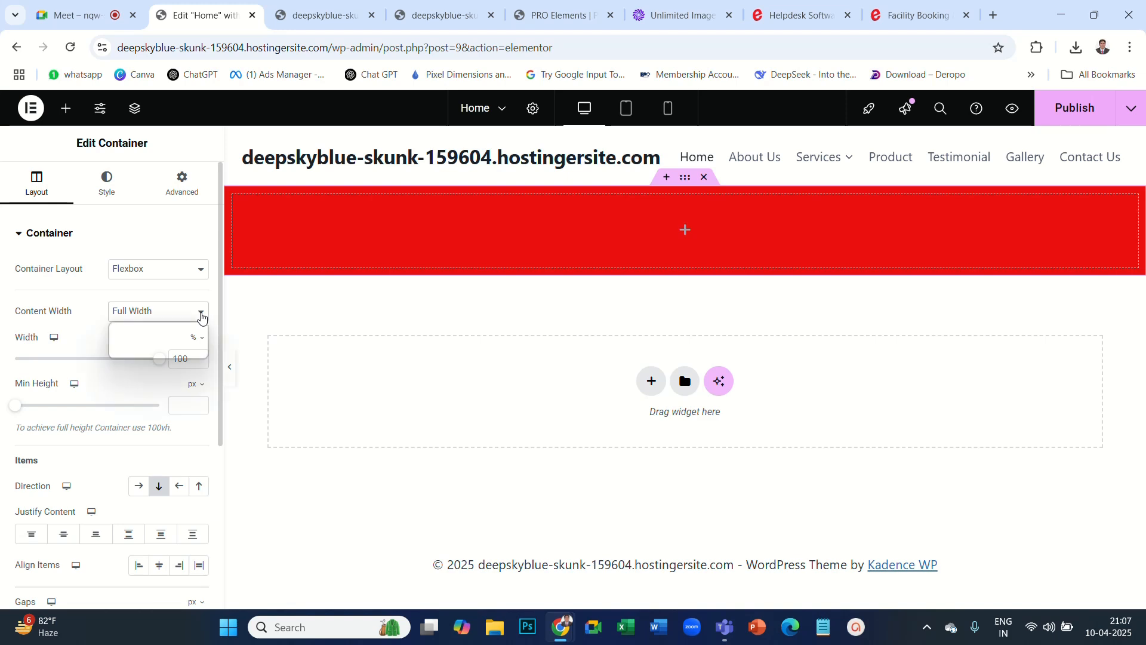
{"action": "left_click", "coordinate": [138, 330]}
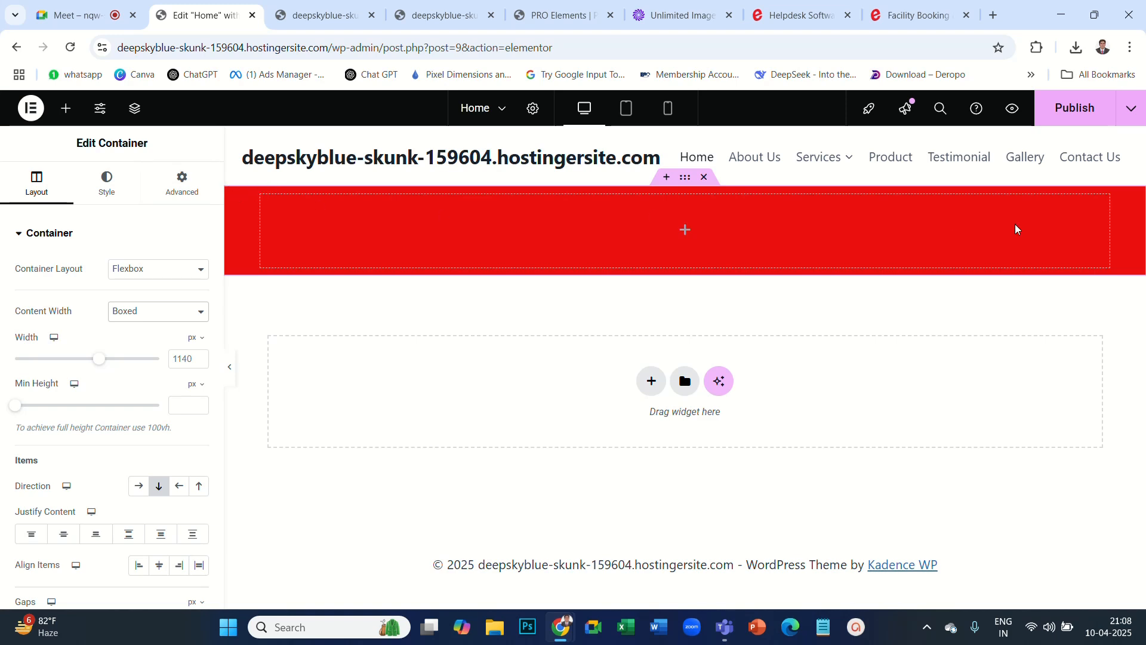
Keep the container's content width Boxed and widen it to about 1561 px.
{"action": "left_click", "coordinate": [200, 315]}
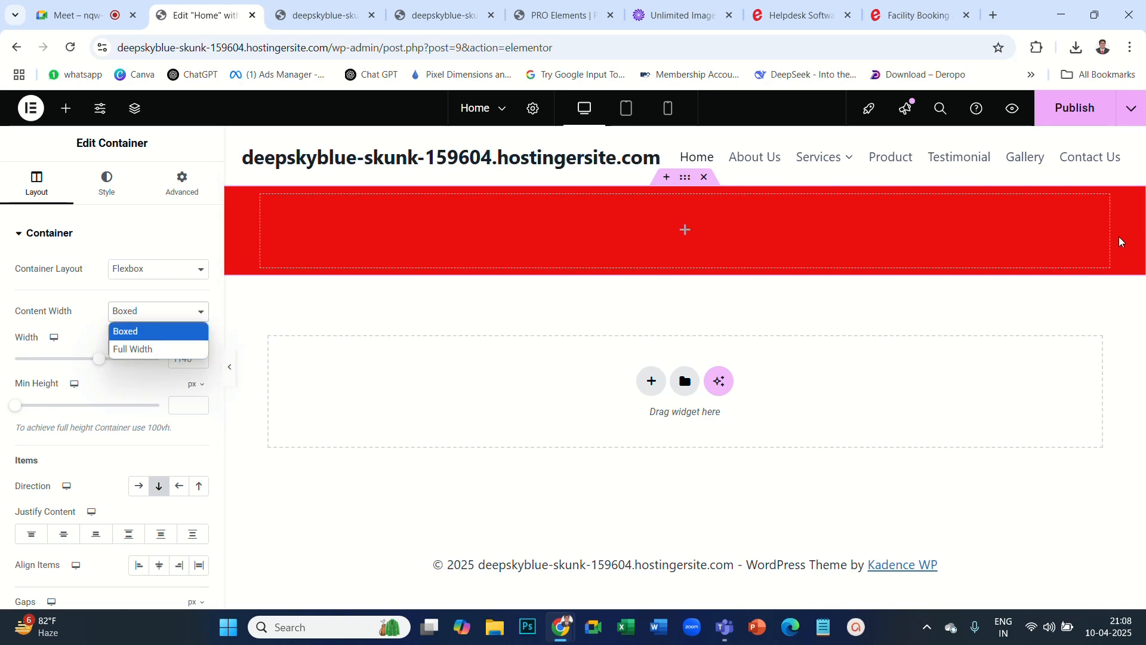
{"action": "left_click", "coordinate": [157, 339]}
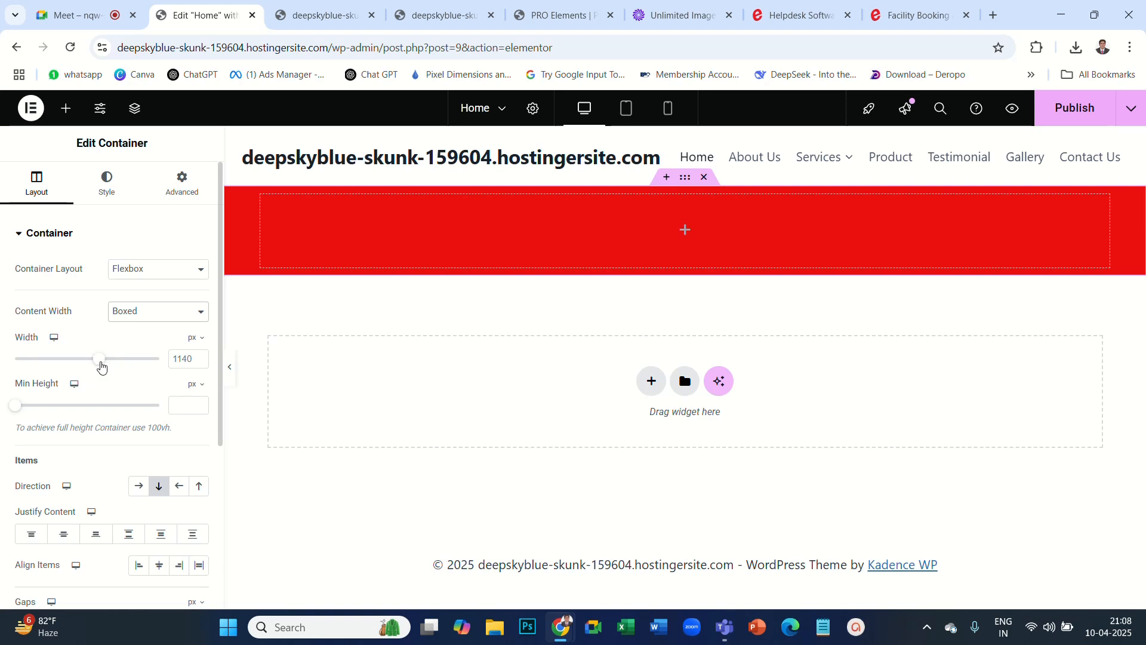
{"action": "left_click_drag", "start_coordinate": [99, 360], "coordinate": [156, 403]}
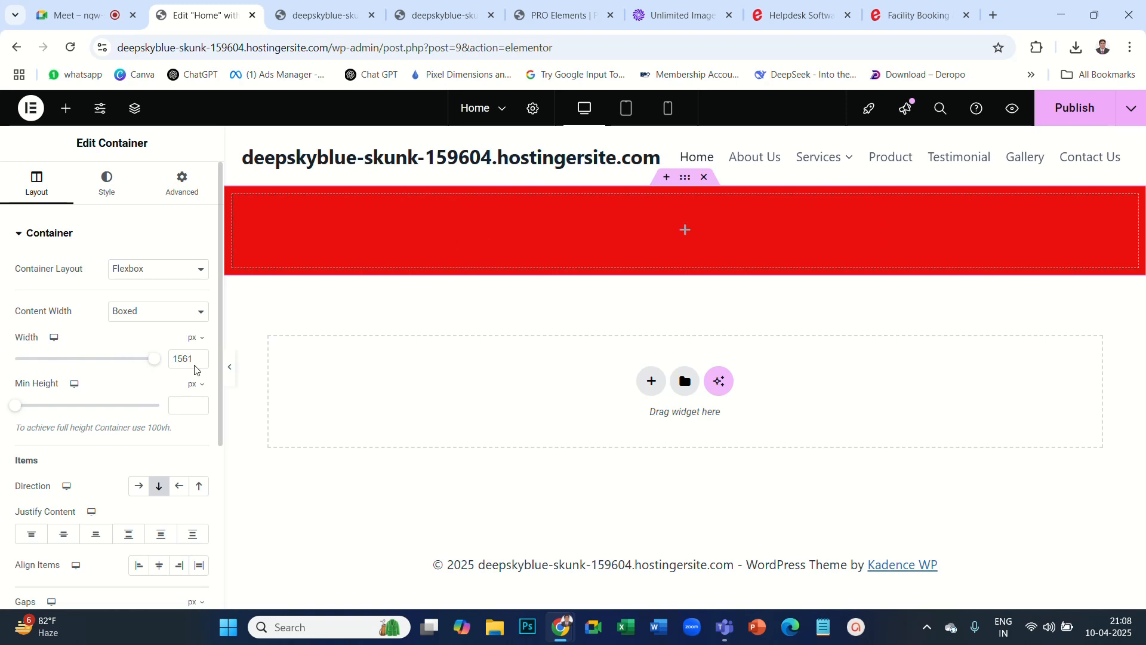
Set the container's content width to Full Width and its minimum height to about 357 px.
{"action": "left_click", "coordinate": [202, 313]}
{"action": "left_click", "coordinate": [132, 349]}
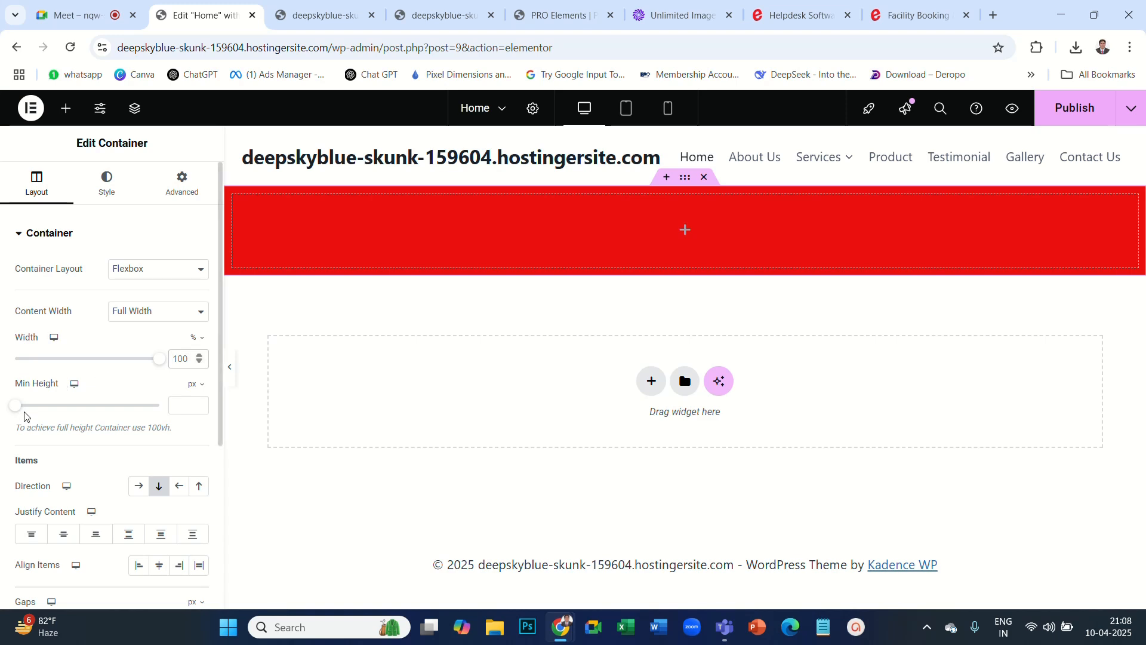
{"action": "left_click_drag", "start_coordinate": [17, 406], "coordinate": [55, 427]}
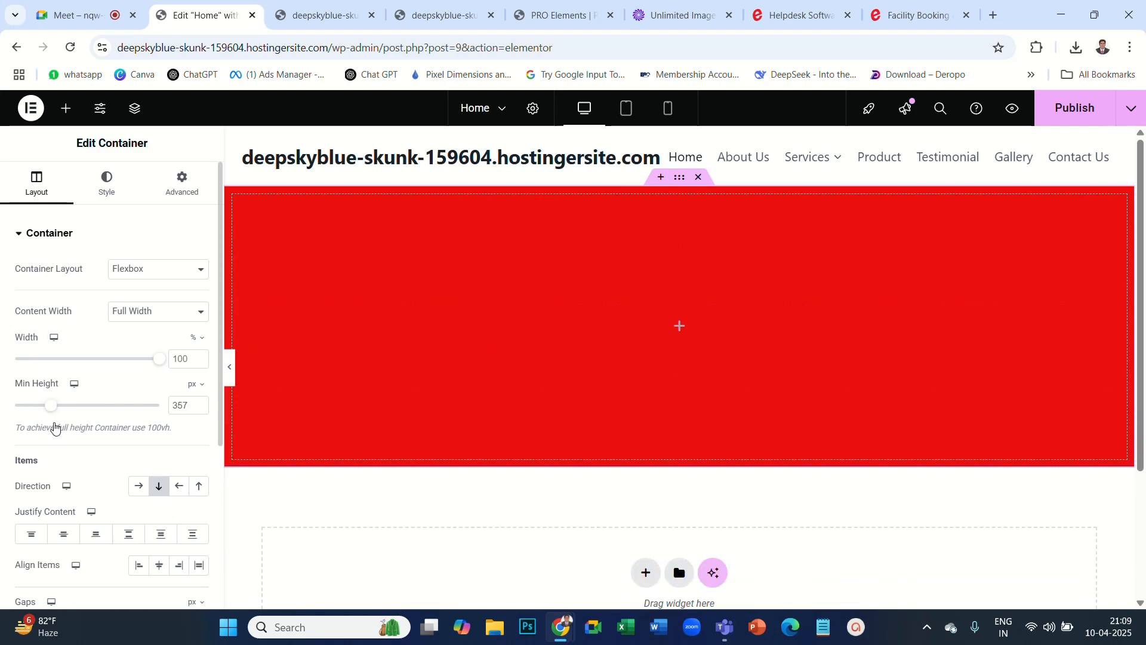
Switch to the eFACiLiTY Helpdesk Software page and examine the height and layout of its full-width hero section.
{"action": "left_click", "coordinate": [796, 16]}
{"action": "scroll", "coordinate": [572, 295], "scroll_direction": "up", "scroll_amount": 5}
{"action": "scroll", "coordinate": [572, 294], "scroll_direction": "up", "scroll_amount": 2}
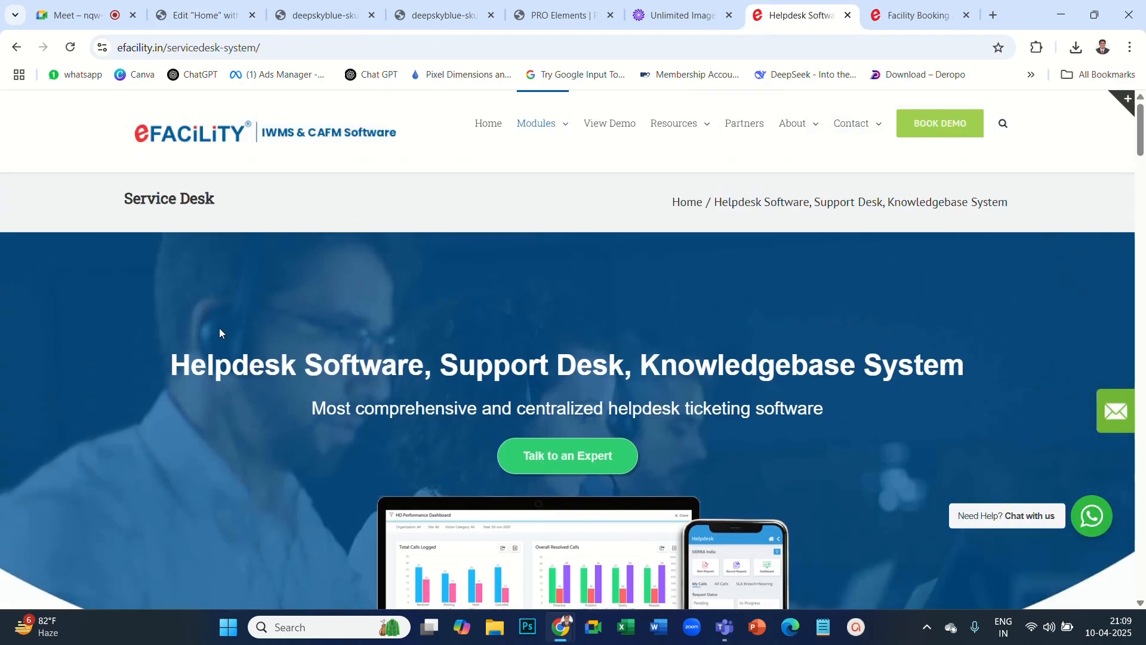
{"action": "scroll", "coordinate": [218, 370], "scroll_direction": "down", "scroll_amount": 1}
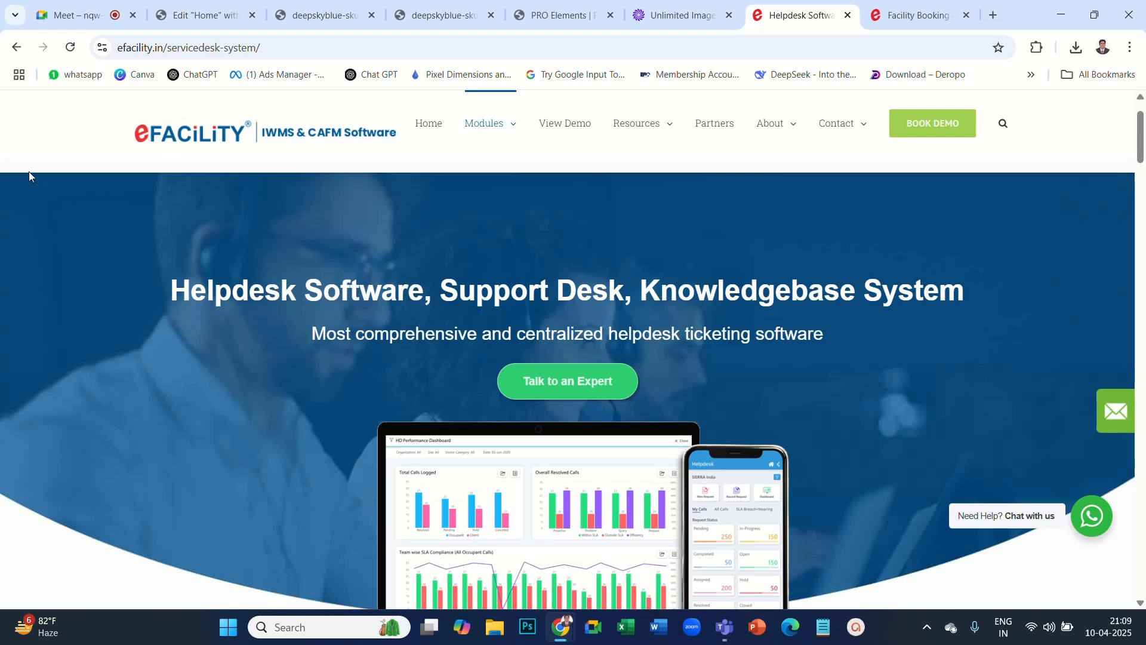
{"action": "scroll", "coordinate": [130, 518], "scroll_direction": "down", "scroll_amount": 2}
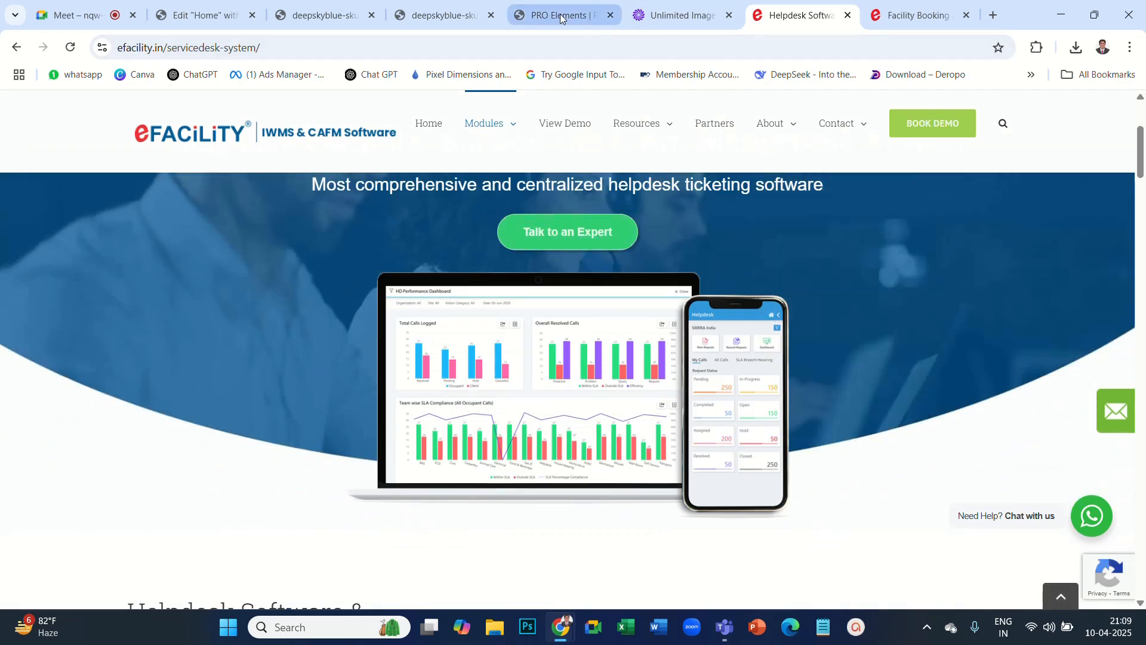
Return to the Elementor editor, try a minimum height of 600 px on the red container, and settle on 500 px.
{"action": "left_click", "coordinate": [204, 15]}
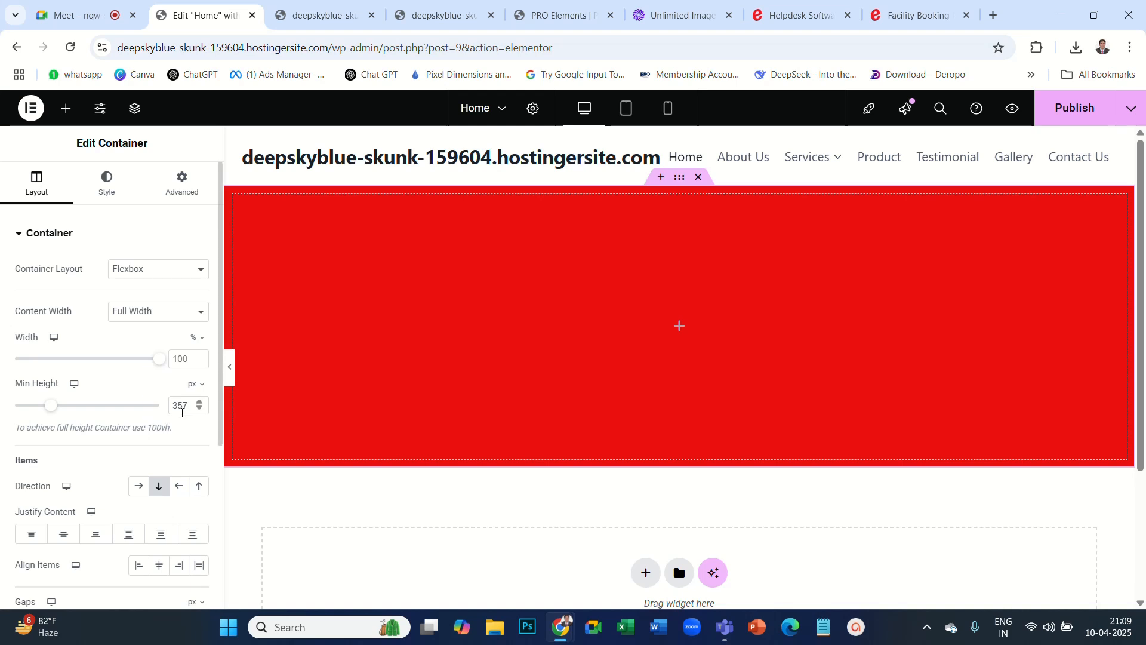
{"action": "left_click_drag", "start_coordinate": [51, 407], "coordinate": [72, 404]}
{"action": "left_click_drag", "start_coordinate": [188, 405], "coordinate": [158, 403]}
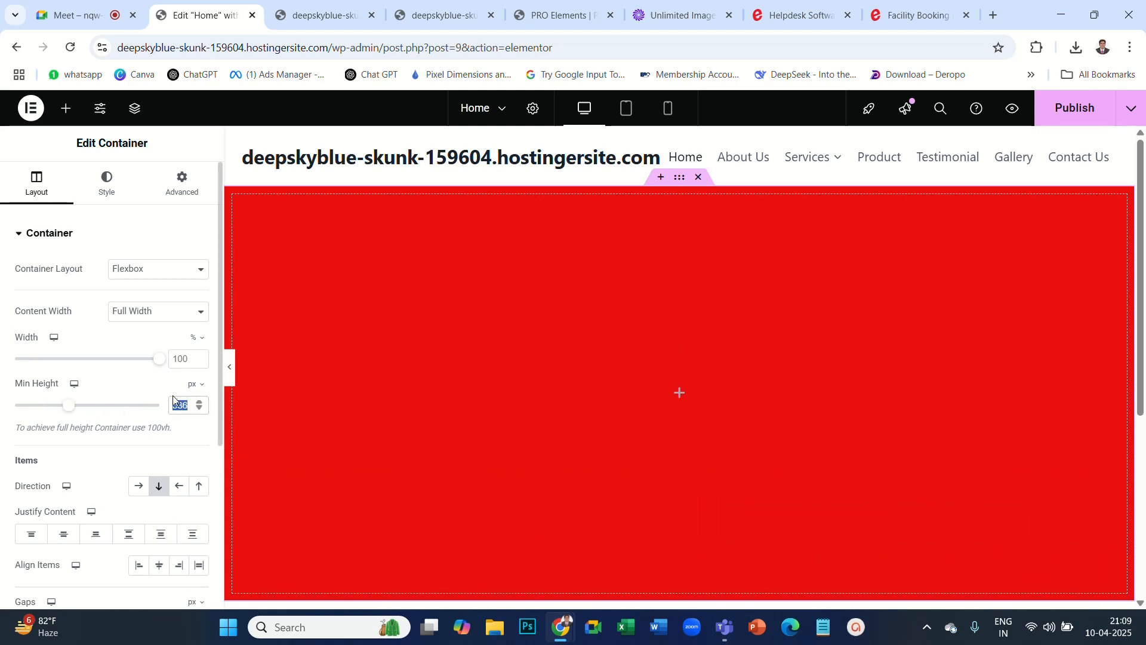
{"action": "type", "text": "600"}
{"action": "scroll", "coordinate": [933, 413], "scroll_direction": "down", "scroll_amount": 3}
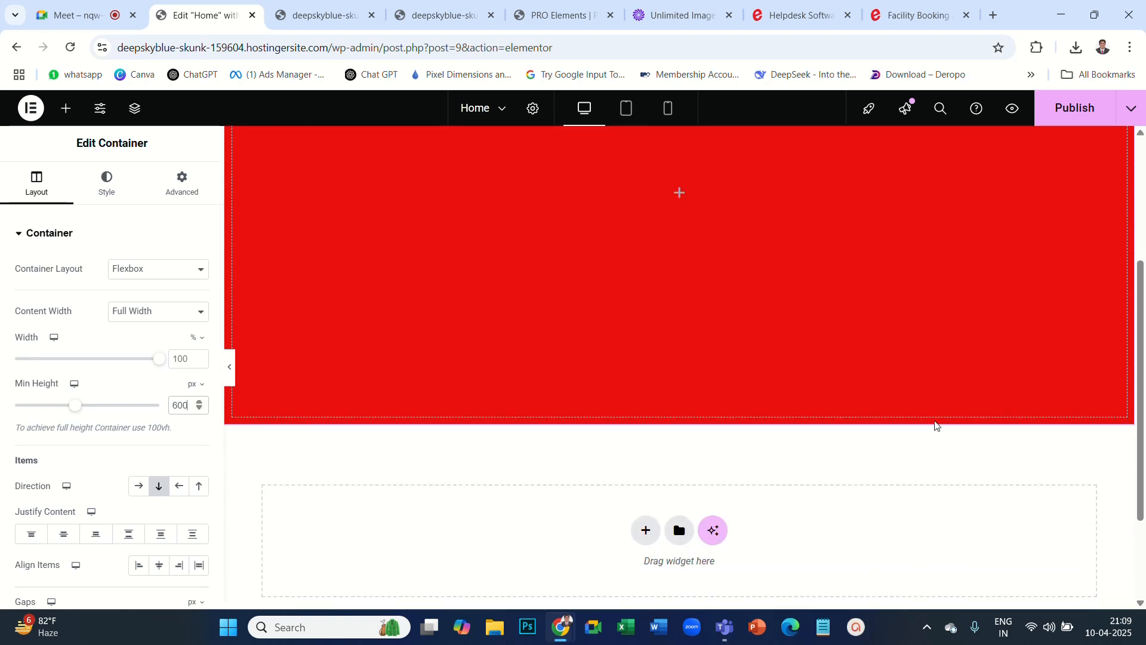
{"action": "scroll", "coordinate": [935, 425], "scroll_direction": "up", "scroll_amount": 3}
{"action": "left_click_drag", "start_coordinate": [191, 406], "coordinate": [142, 410]}
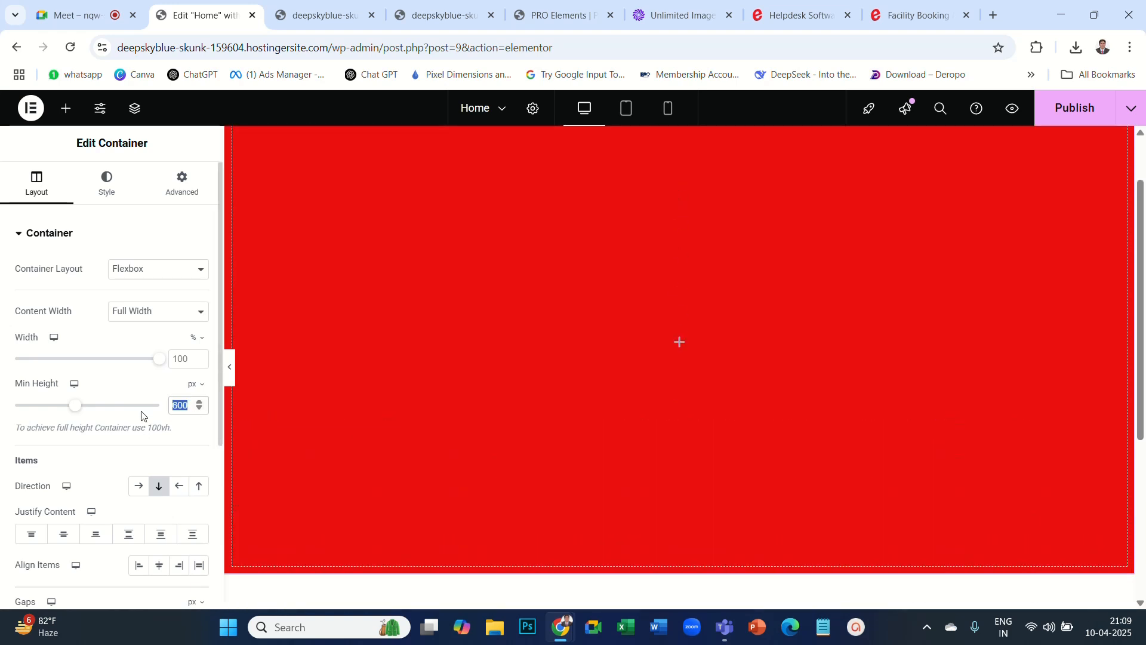
{"action": "type", "text": "500"}
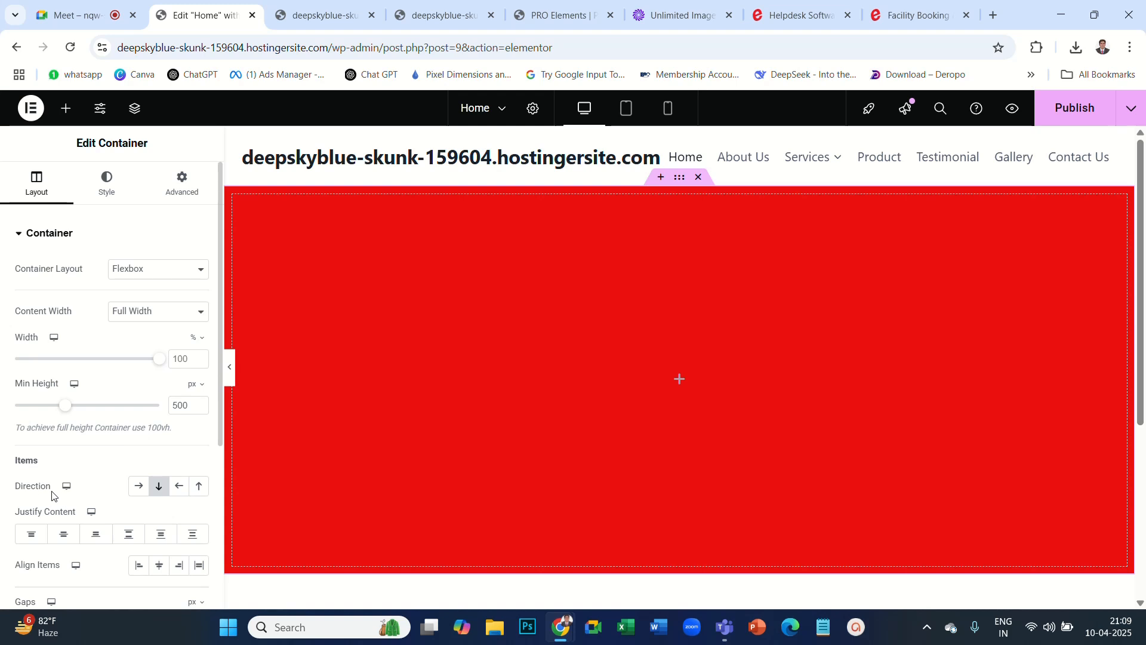
{"action": "scroll", "coordinate": [96, 495], "scroll_direction": "down", "scroll_amount": 1}
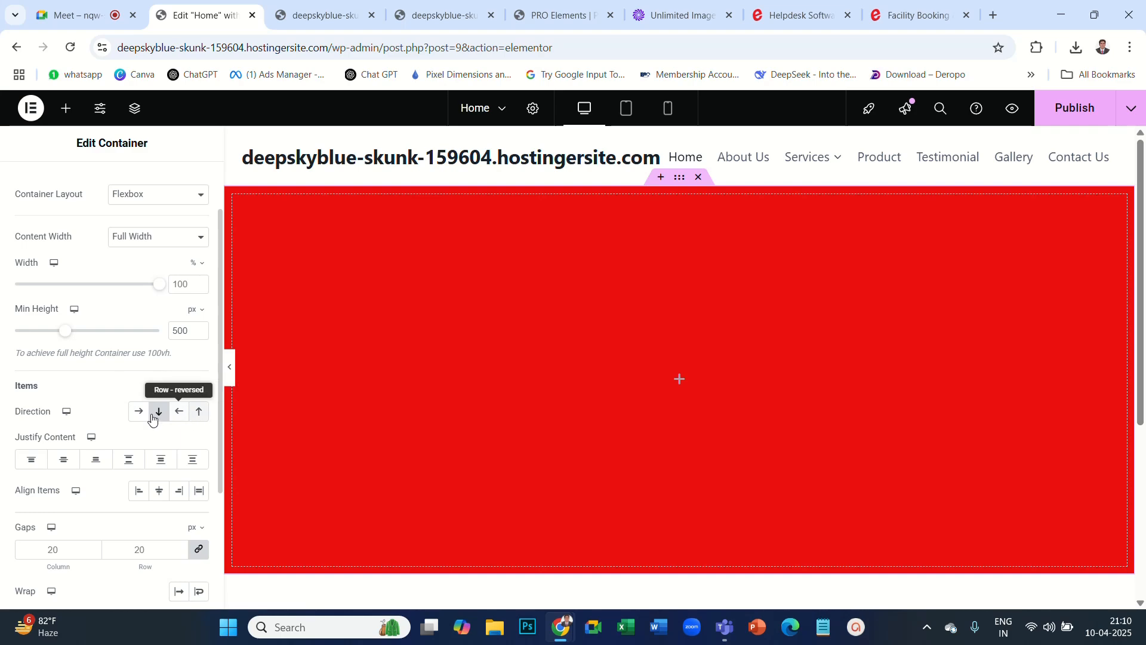
Switch to the Google Meet call, admit the waiting participant, and return to the Elementor editor.
{"action": "left_click", "coordinate": [81, 16]}
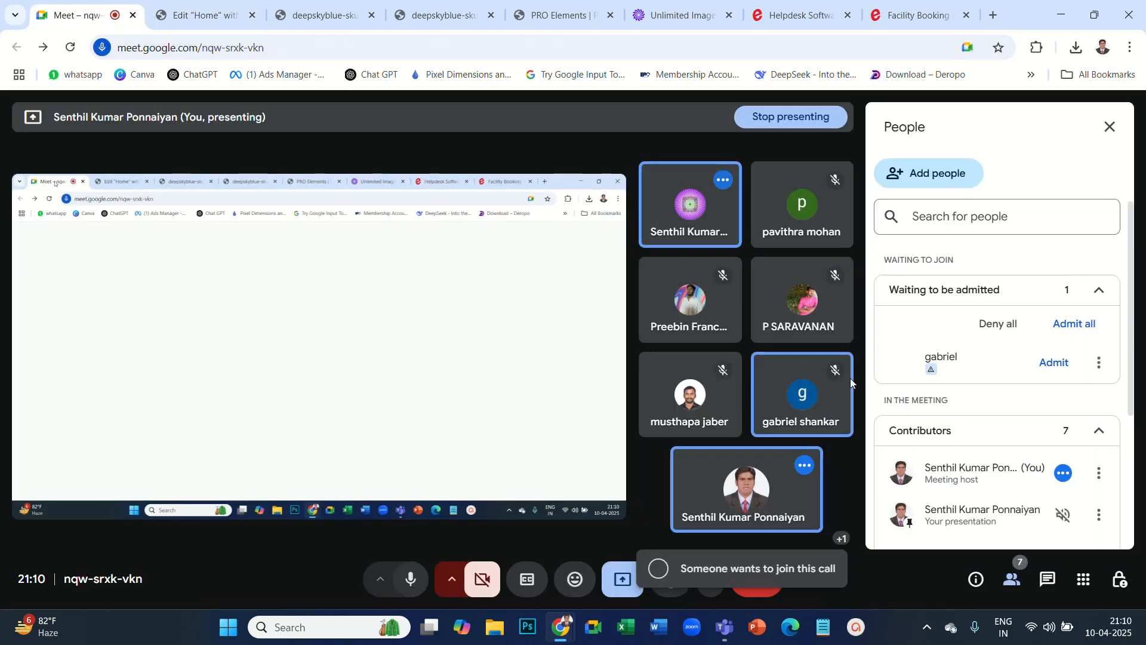
{"action": "left_click", "coordinate": [1054, 363]}
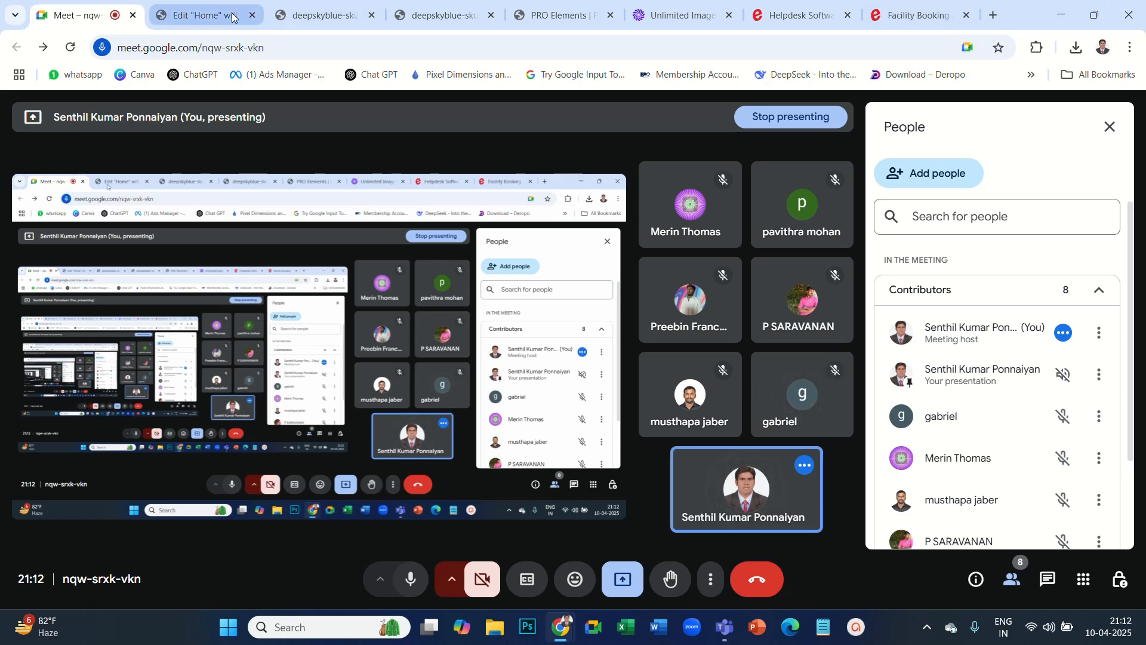
{"action": "left_click", "coordinate": [210, 17]}
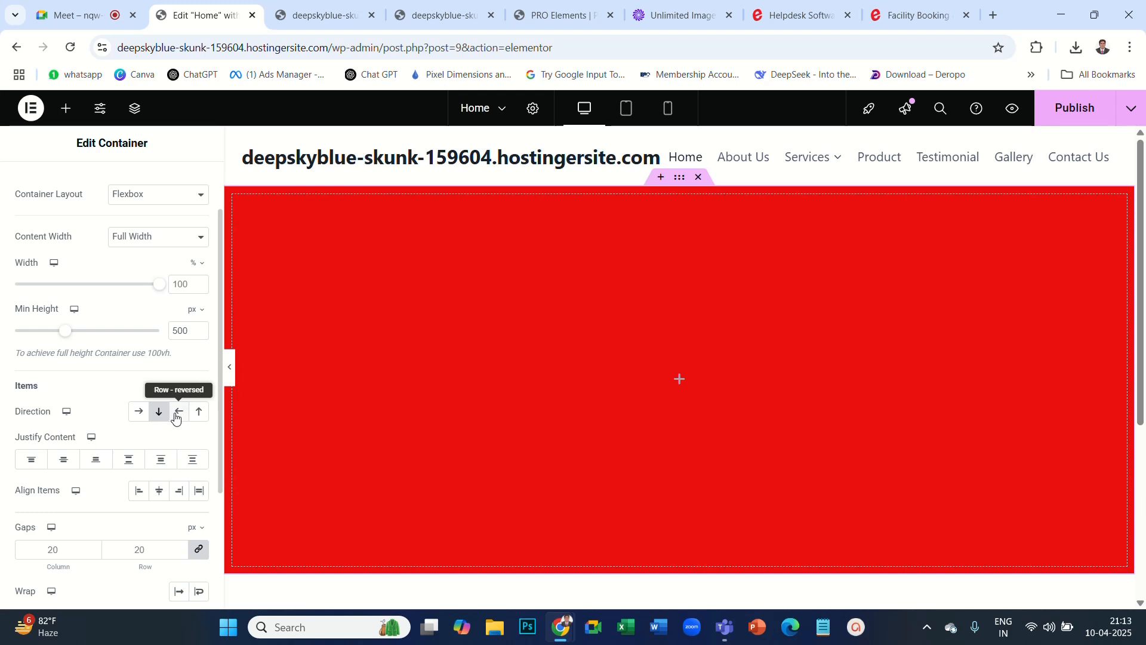
Add a Heading widget, a Text Editor widget and a Button widget, one below the other, to the red container.
{"action": "left_click", "coordinate": [69, 110]}
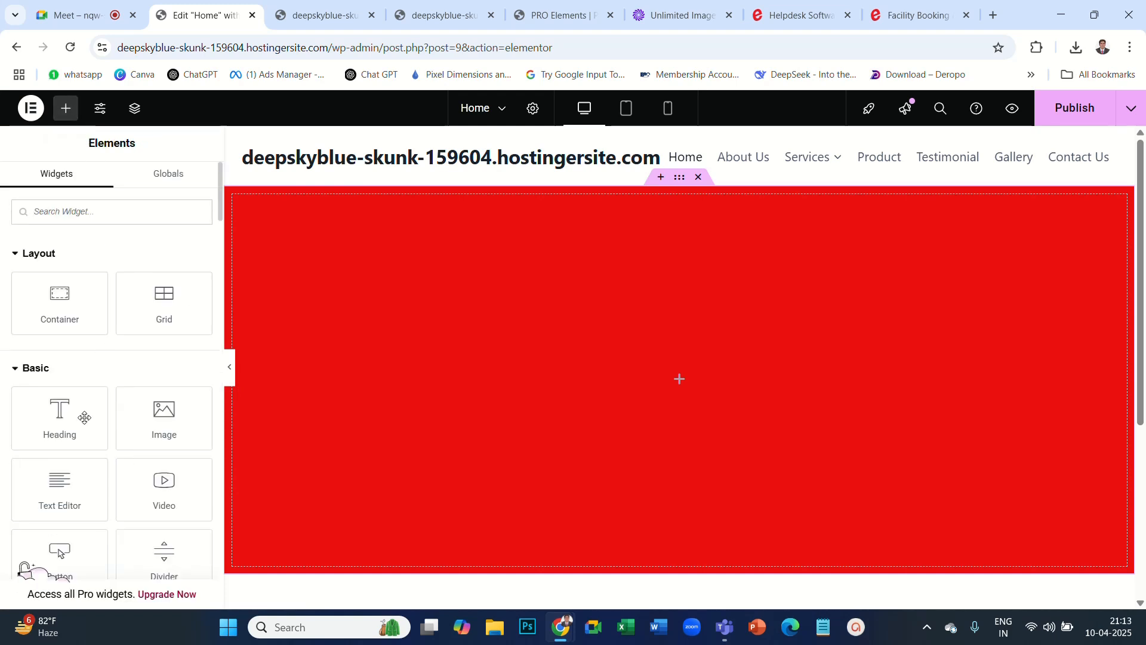
{"action": "left_click_drag", "start_coordinate": [59, 418], "coordinate": [622, 390]}
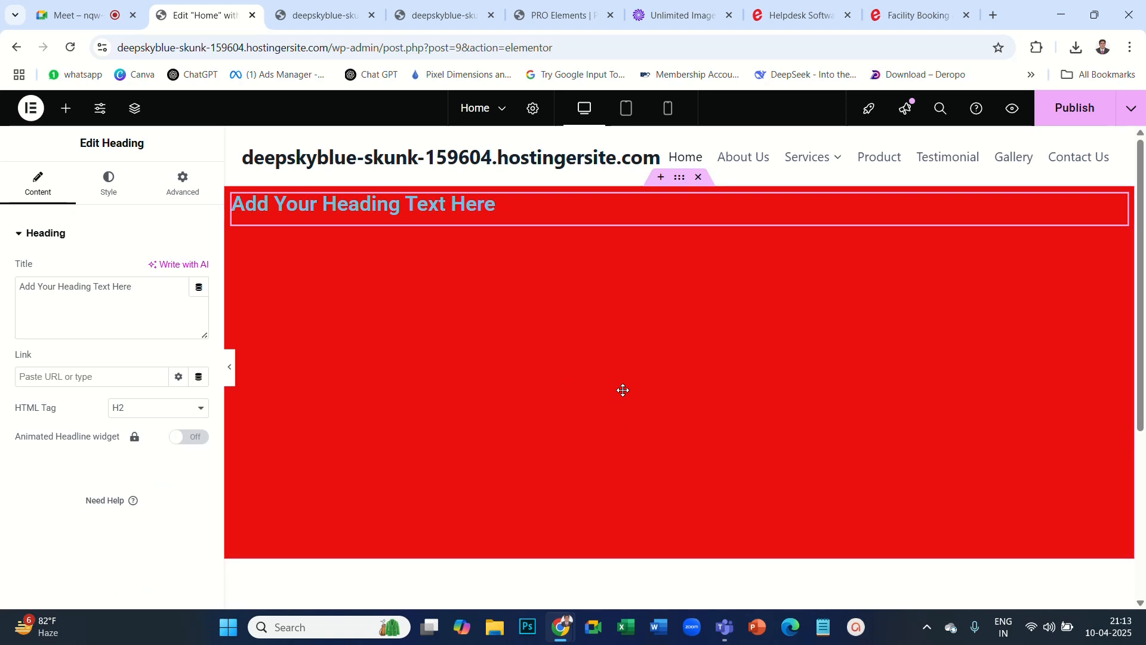
{"action": "left_click", "coordinate": [67, 108]}
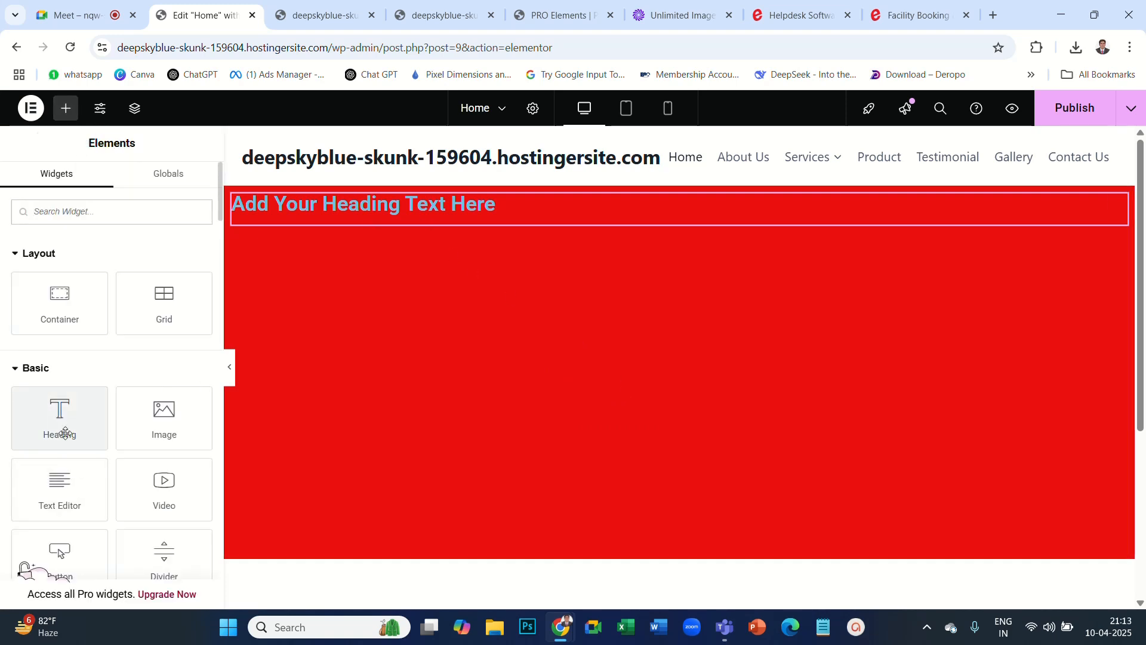
{"action": "left_click_drag", "start_coordinate": [60, 486], "coordinate": [630, 220]}
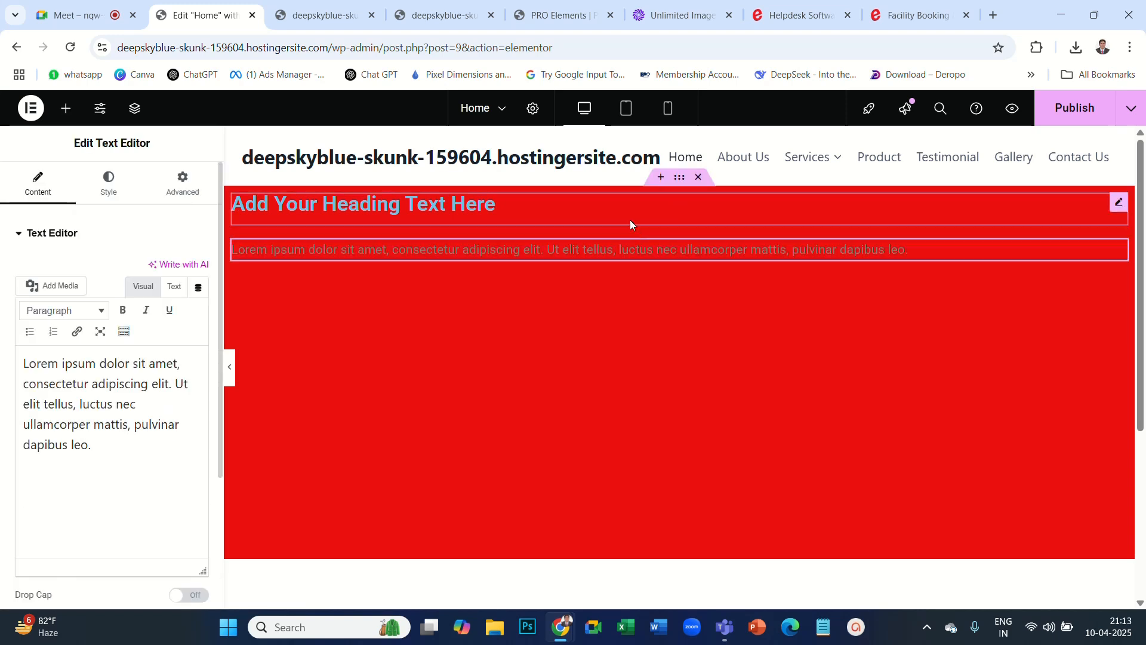
{"action": "left_click", "coordinate": [65, 108]}
{"action": "scroll", "coordinate": [174, 500], "scroll_direction": "down", "scroll_amount": 1}
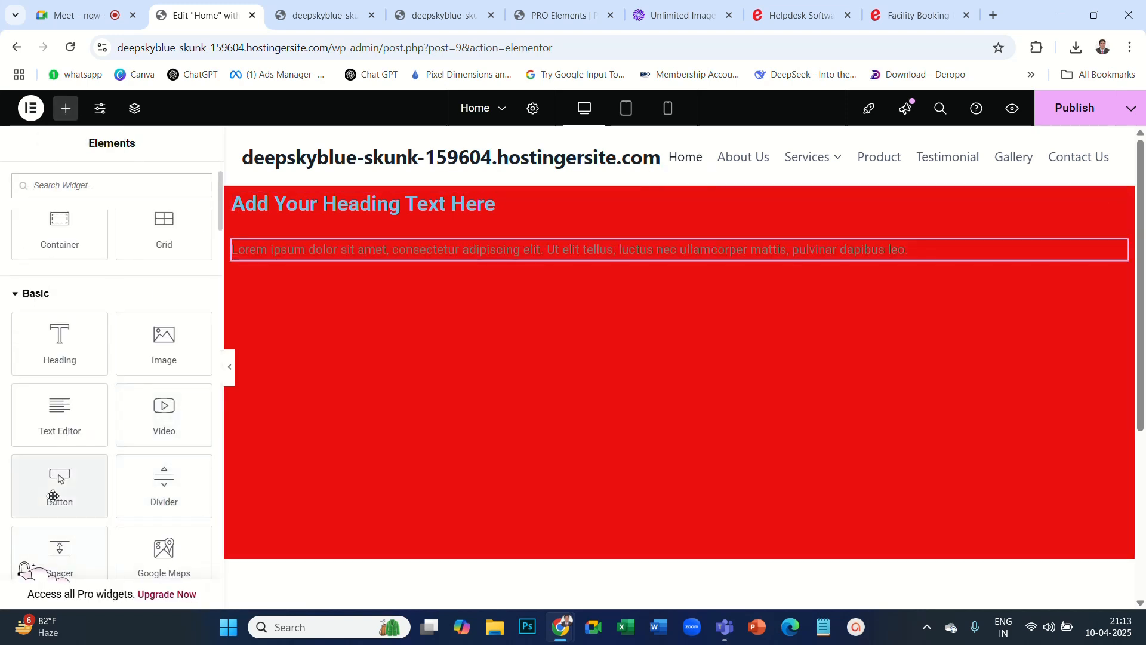
{"action": "left_click_drag", "start_coordinate": [60, 493], "coordinate": [606, 267]}
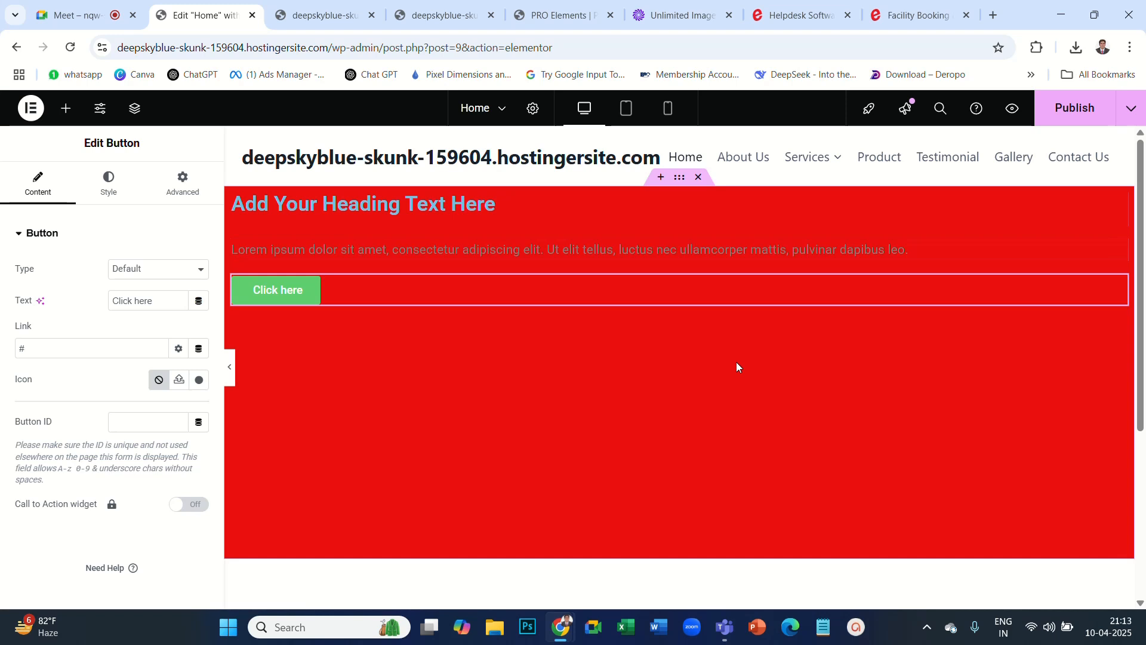
Compare the red container's item directions Row, Column, Row - reversed and Column - reversed, and set it back to Column.
{"action": "left_click", "coordinate": [679, 178]}
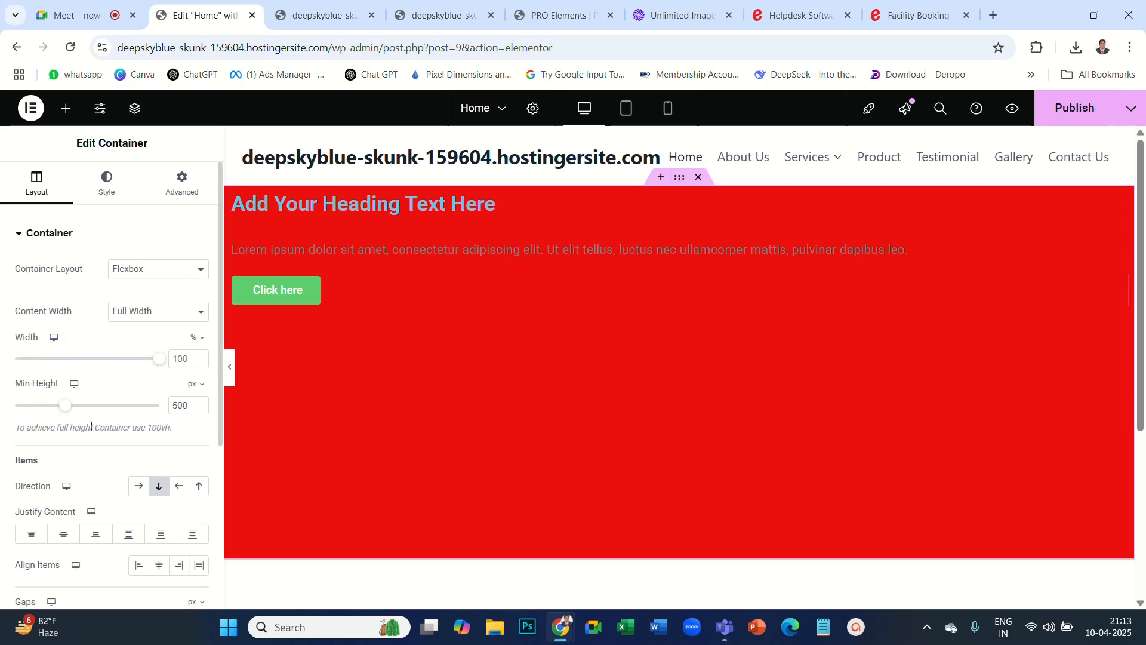
{"action": "scroll", "coordinate": [63, 425], "scroll_direction": "down", "scroll_amount": 1}
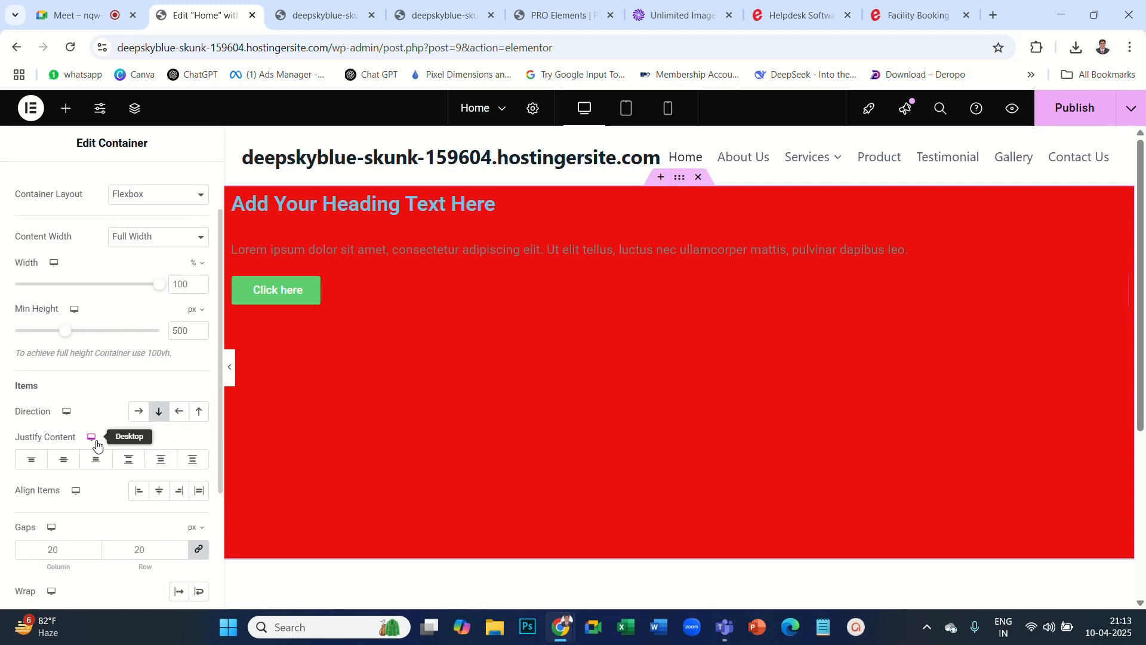
{"action": "left_click", "coordinate": [138, 412]}
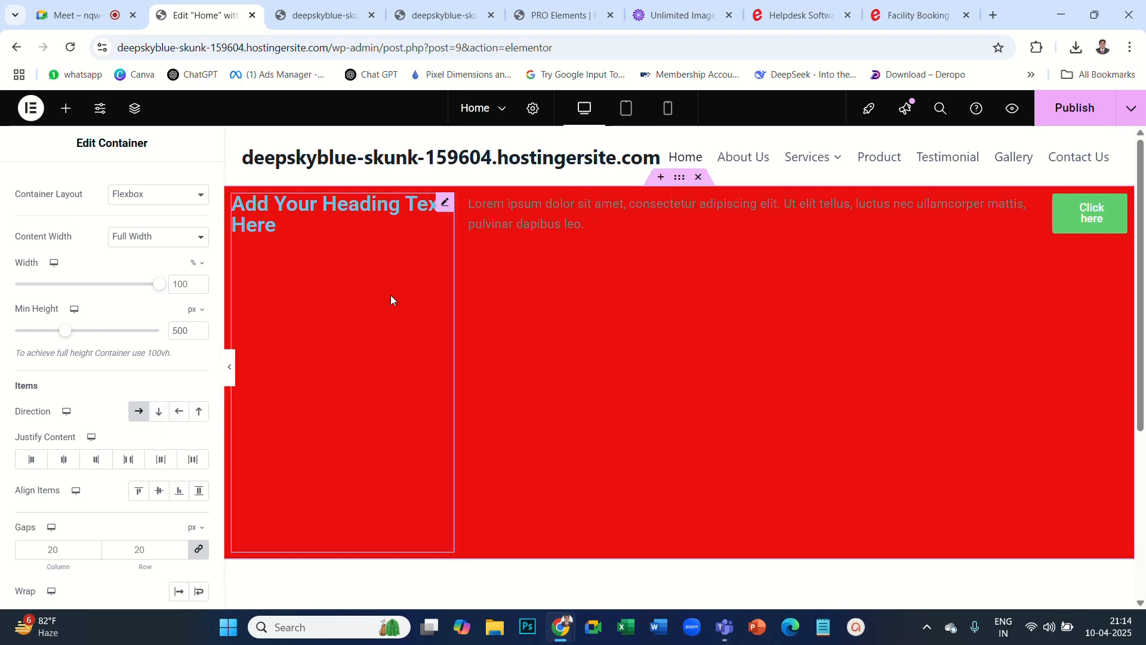
{"action": "left_click", "coordinate": [160, 416]}
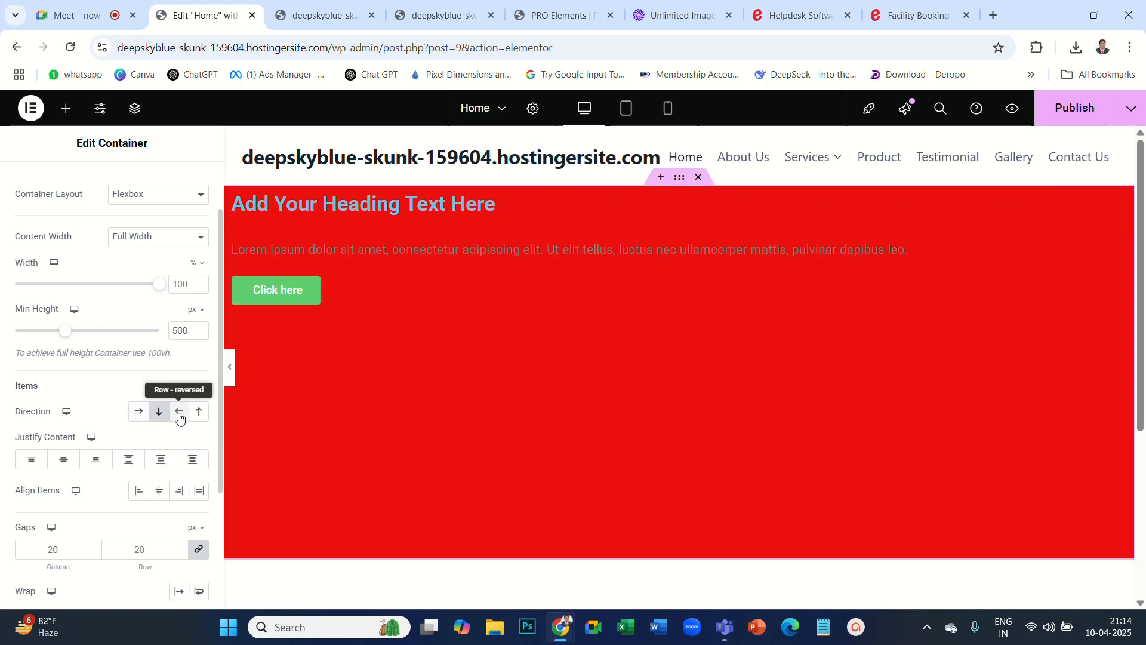
{"action": "left_click", "coordinate": [179, 417]}
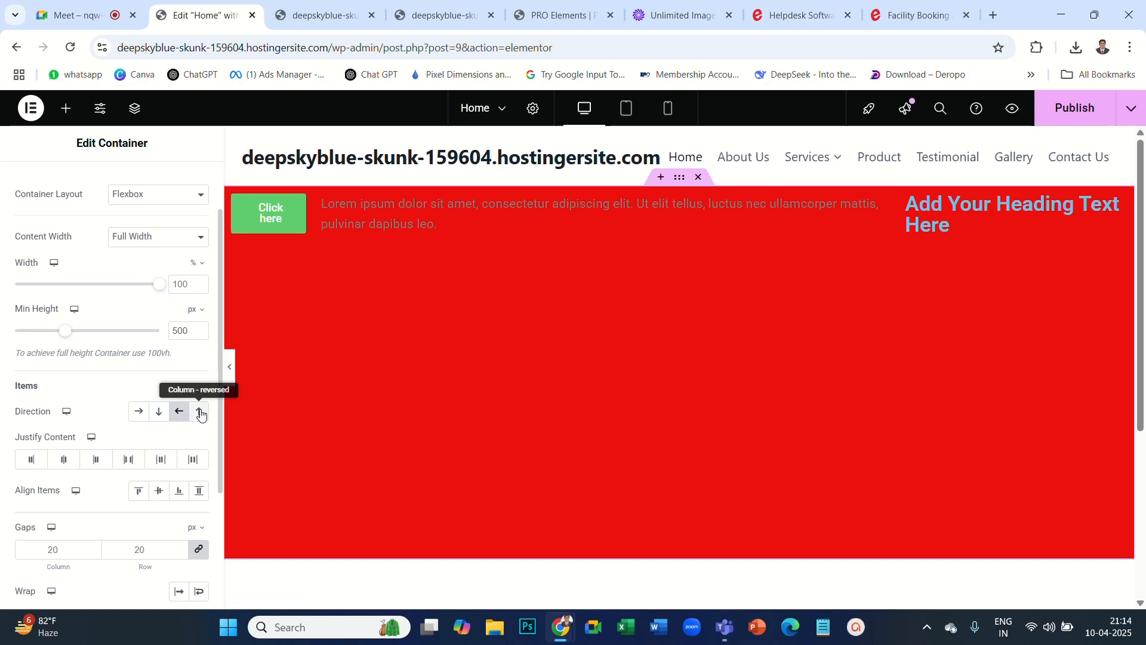
{"action": "left_click", "coordinate": [201, 416]}
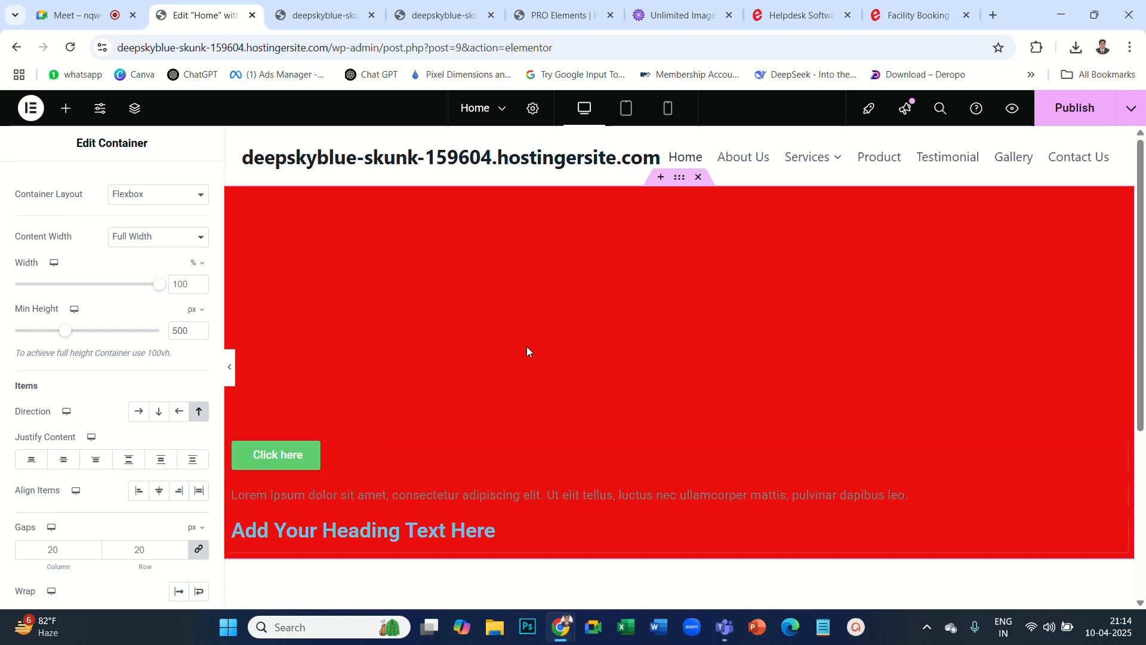
{"action": "left_click", "coordinate": [159, 412]}
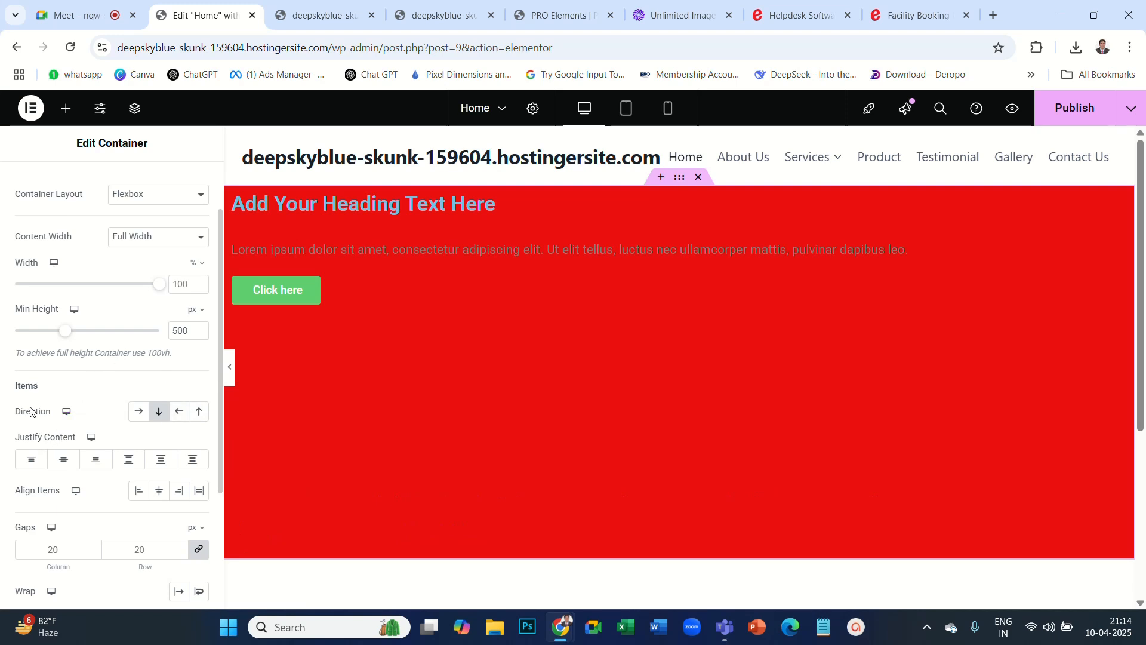
Compare the container's Justify Content options in order: Start, Center, End, Space Between, Space Around and Space Evenly.
{"action": "left_click_drag", "start_coordinate": [12, 418], "coordinate": [35, 437]}
{"action": "left_click", "coordinate": [160, 438]}
{"action": "left_click", "coordinate": [32, 466]}
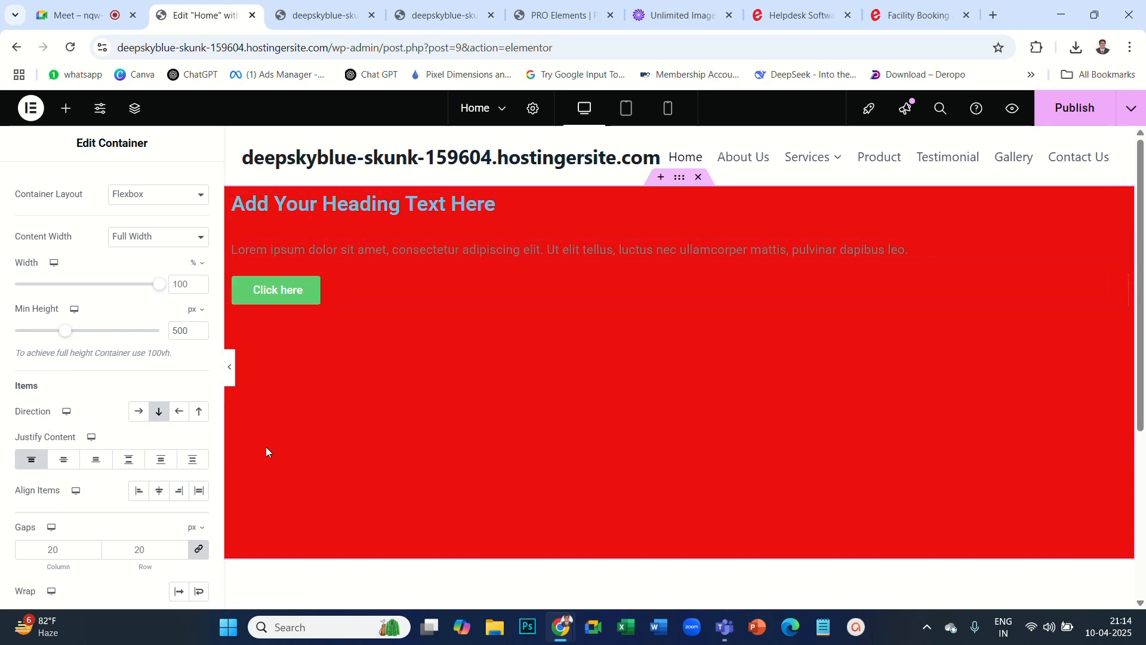
{"action": "left_click", "coordinate": [64, 460]}
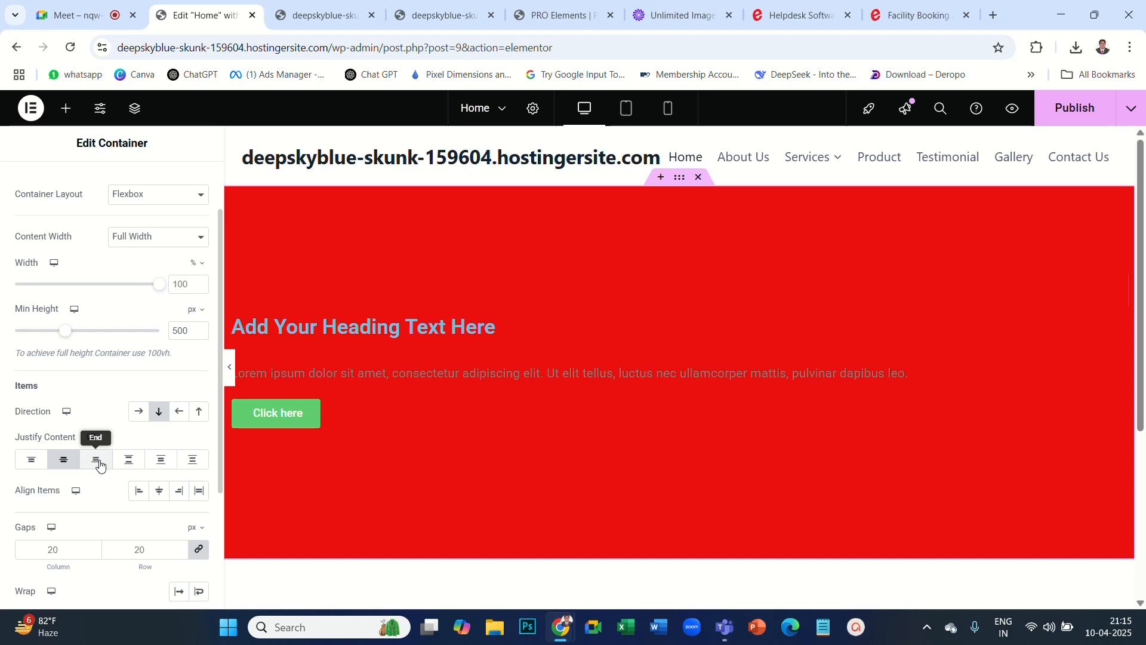
{"action": "left_click", "coordinate": [96, 460]}
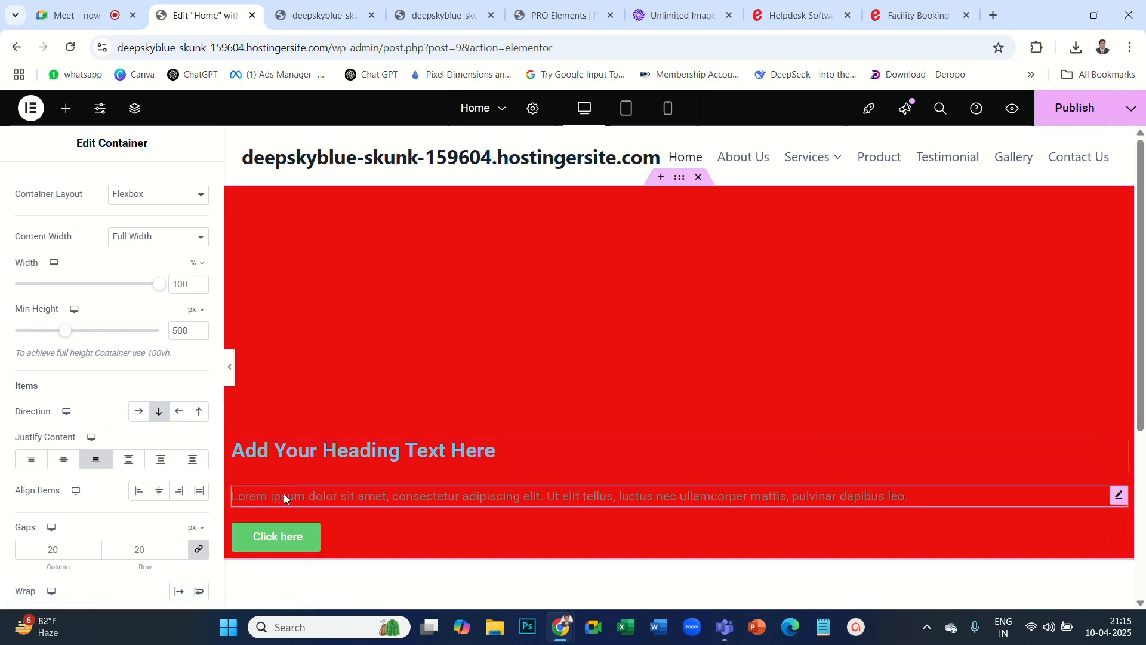
{"action": "left_click", "coordinate": [133, 462]}
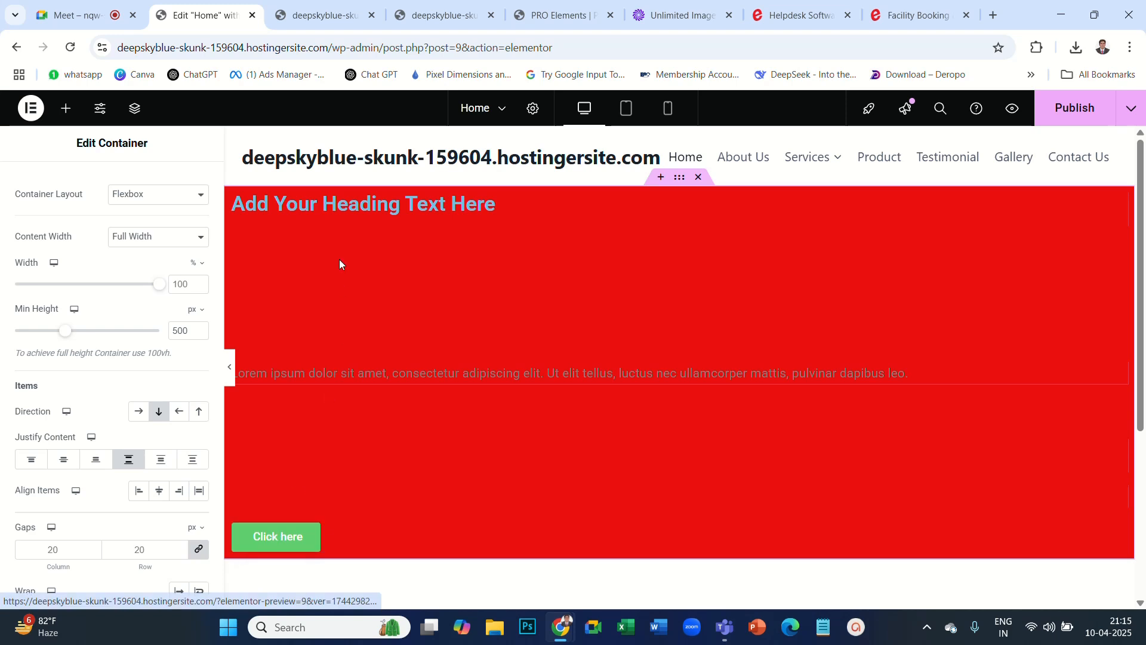
{"action": "left_click", "coordinate": [164, 462]}
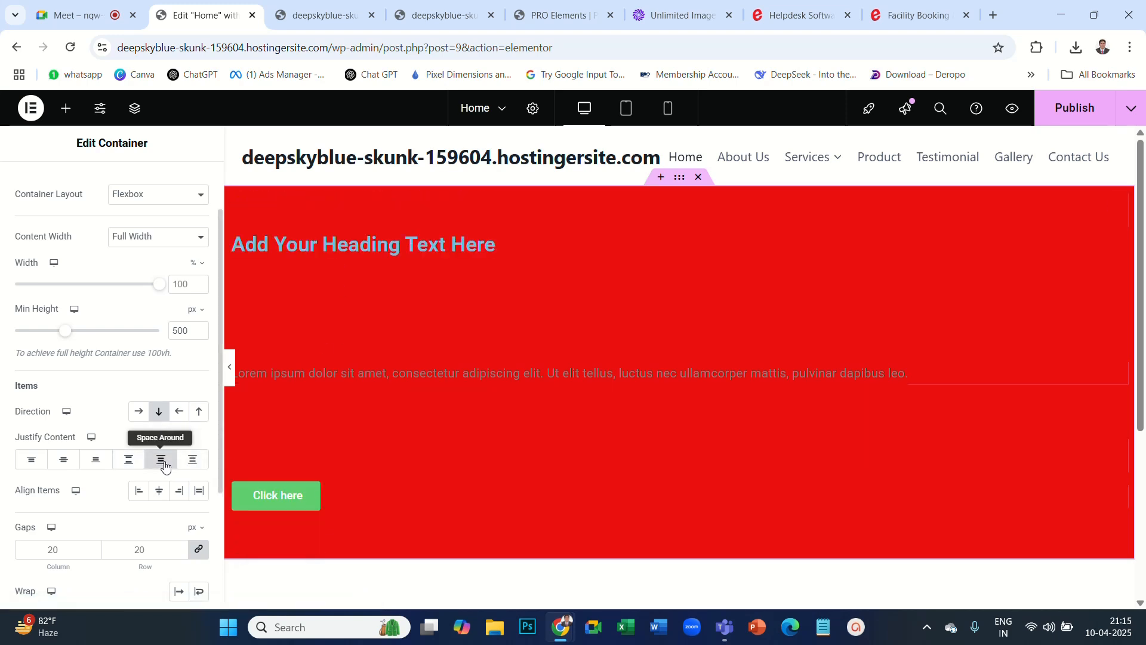
{"action": "left_click", "coordinate": [195, 463]}
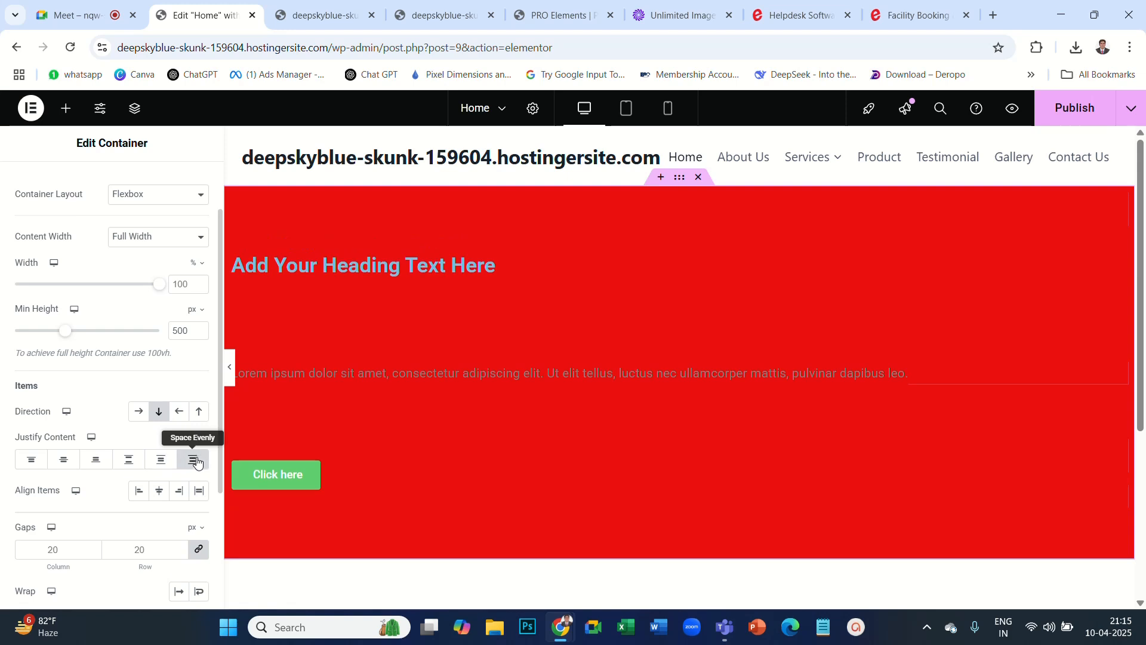
Switch the container's Justify Content between Center and Start once more, and set it to End.
{"action": "left_click", "coordinate": [64, 465]}
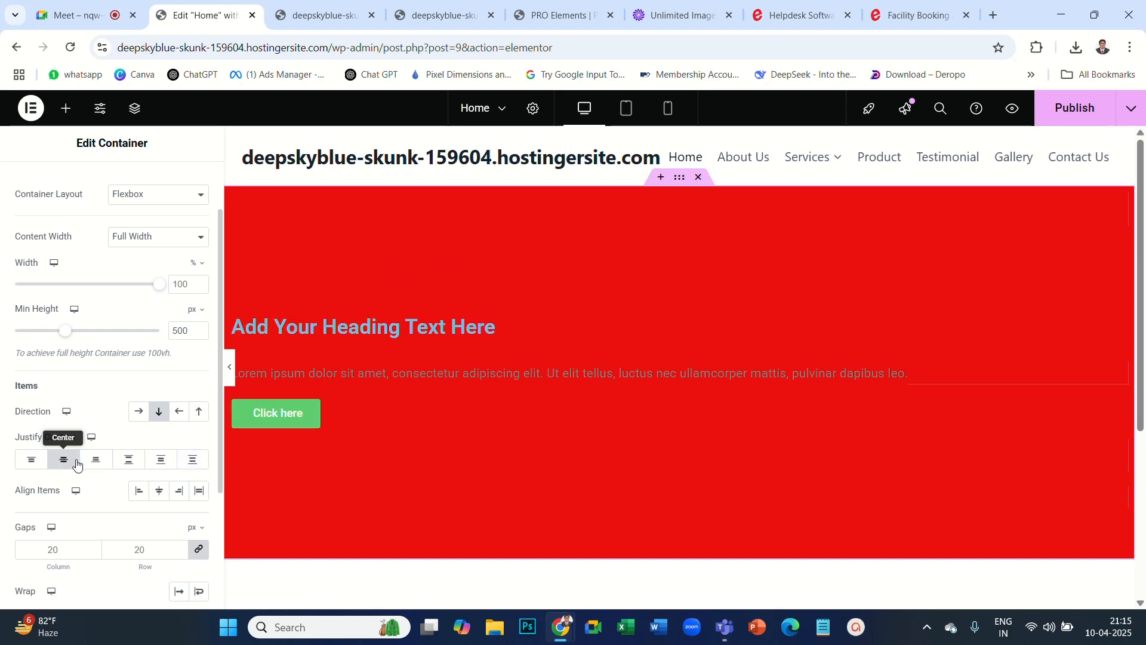
{"action": "left_click", "coordinate": [33, 464]}
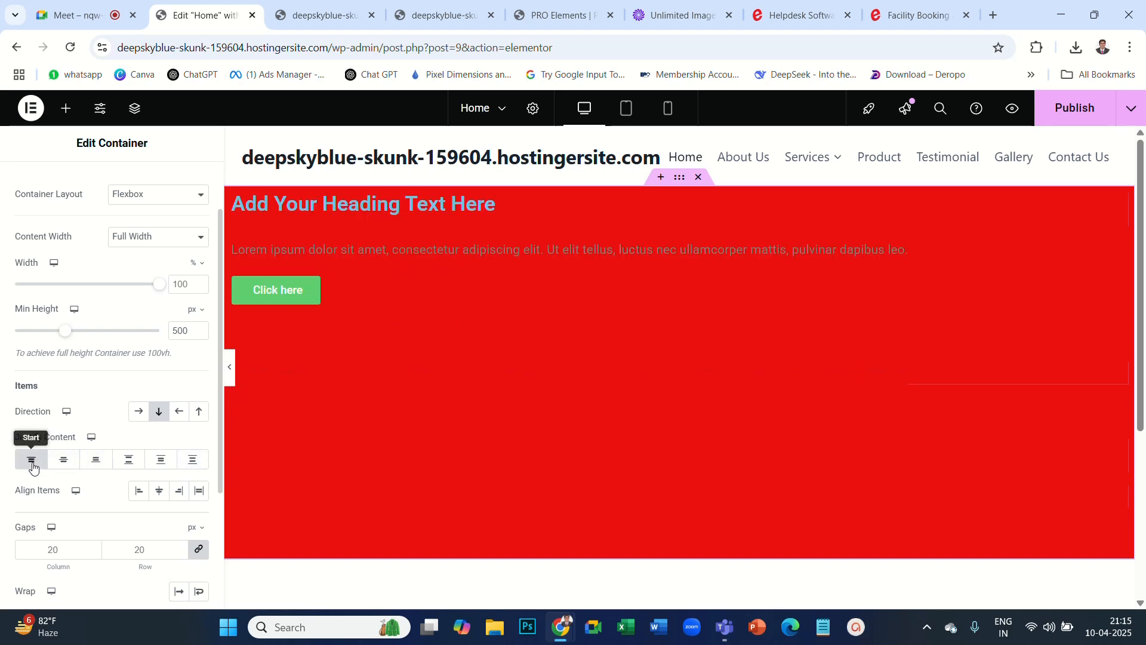
{"action": "left_click", "coordinate": [64, 463]}
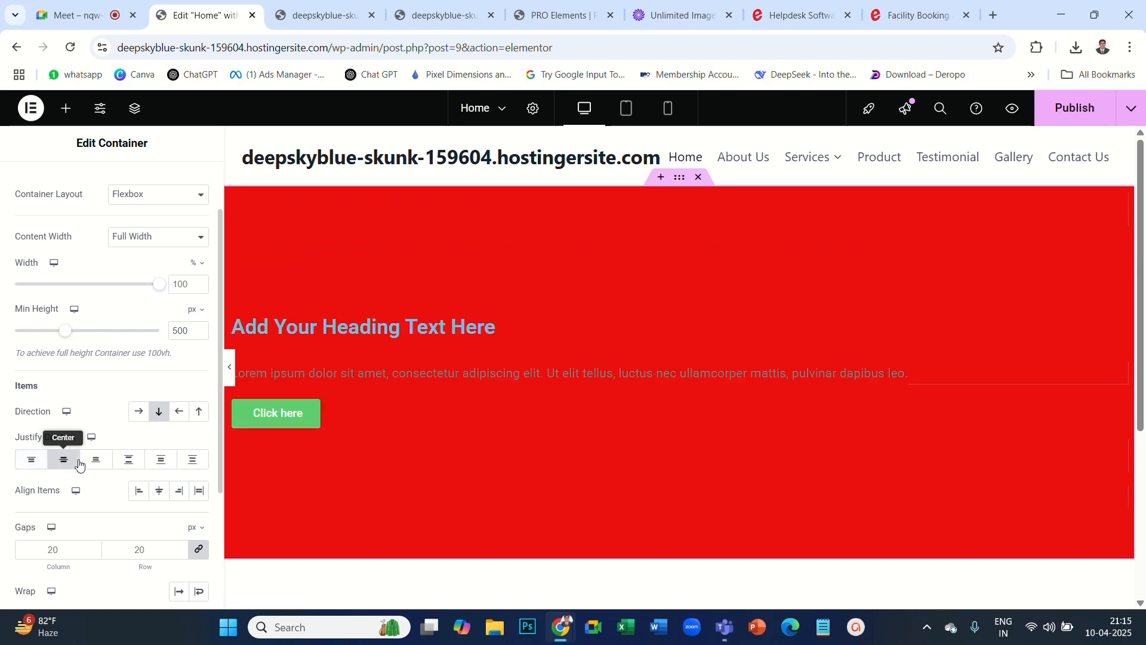
{"action": "left_click", "coordinate": [96, 465]}
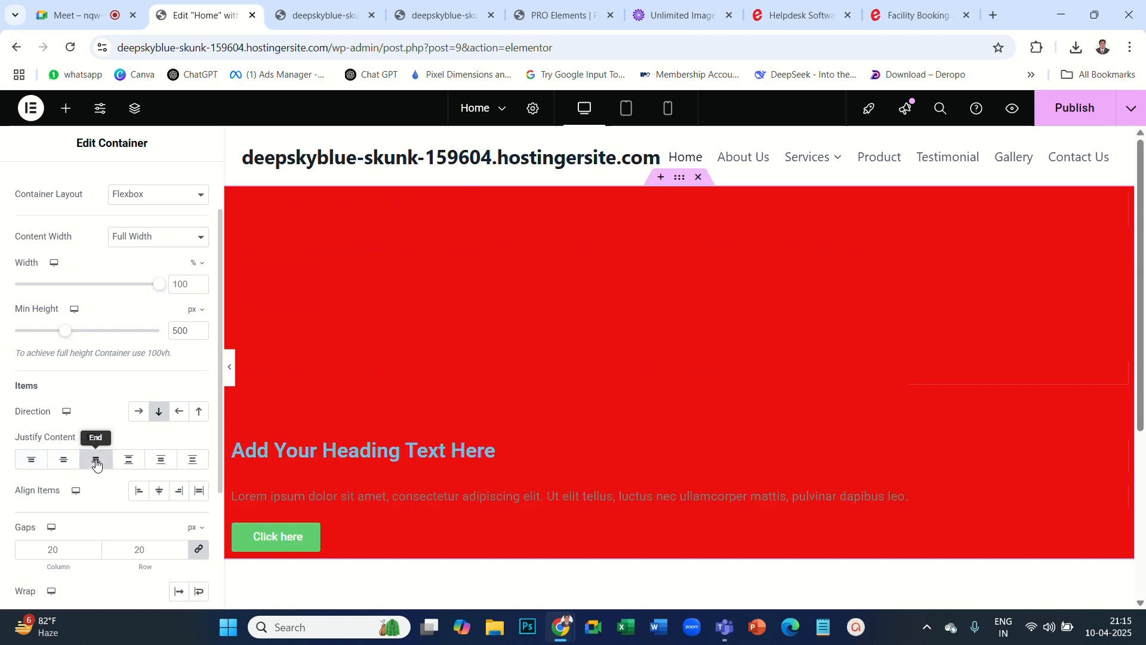
Set the red container's Justify Content to Center and compare Align Items Start and Center, leaving it on Center.
{"action": "left_click", "coordinate": [67, 463]}
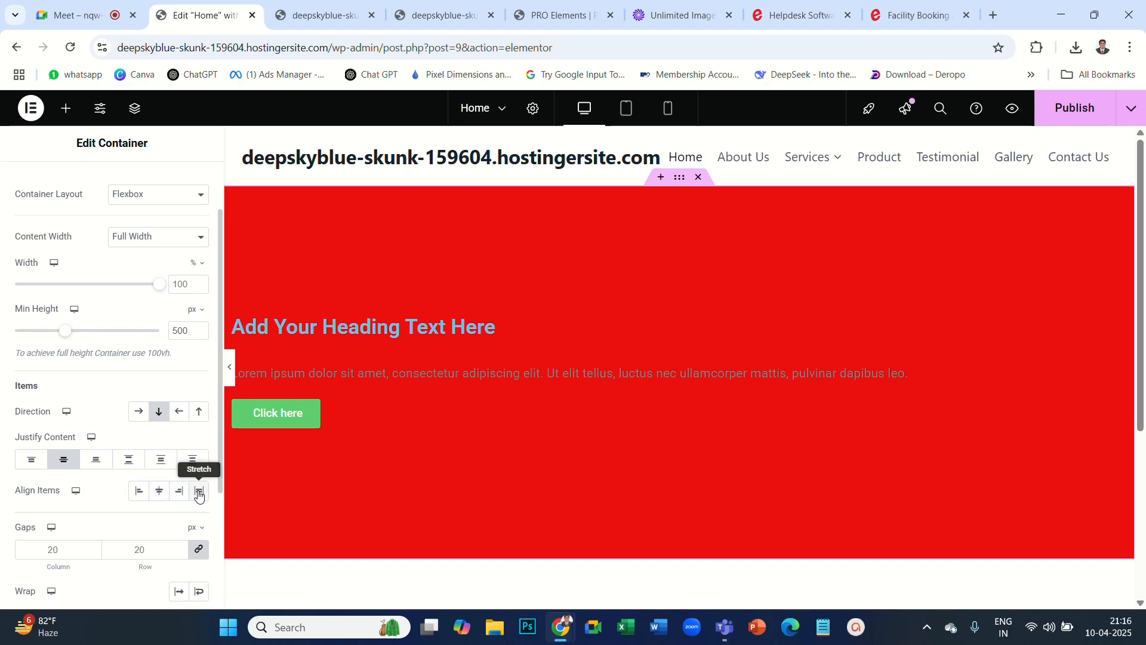
{"action": "left_click", "coordinate": [141, 493]}
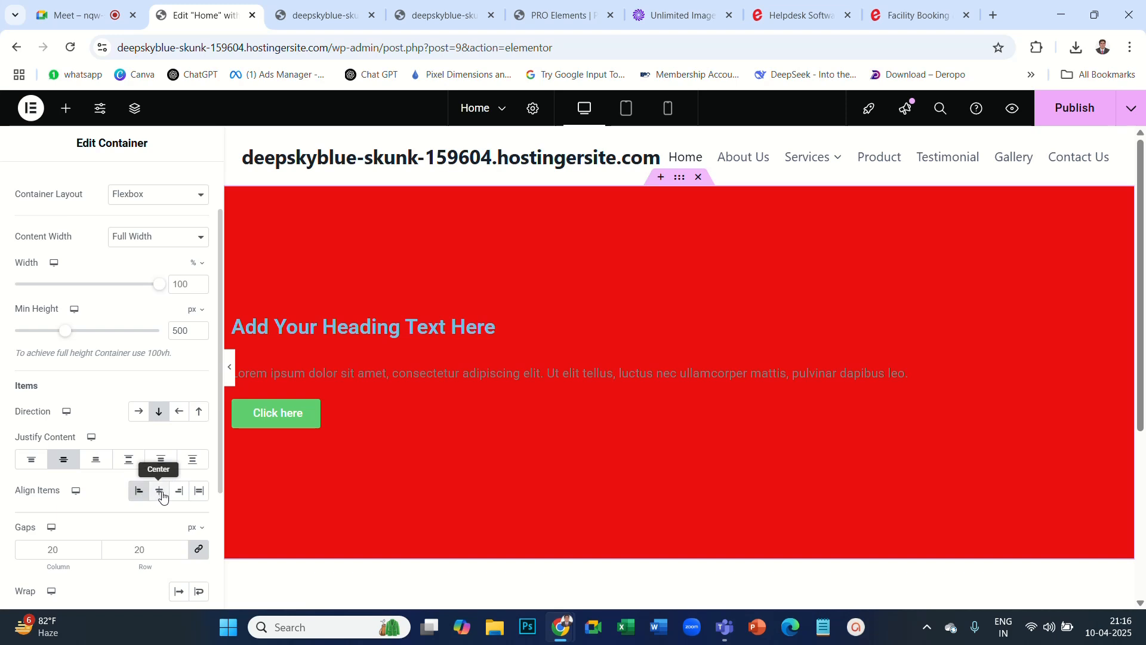
{"action": "left_click", "coordinate": [160, 492]}
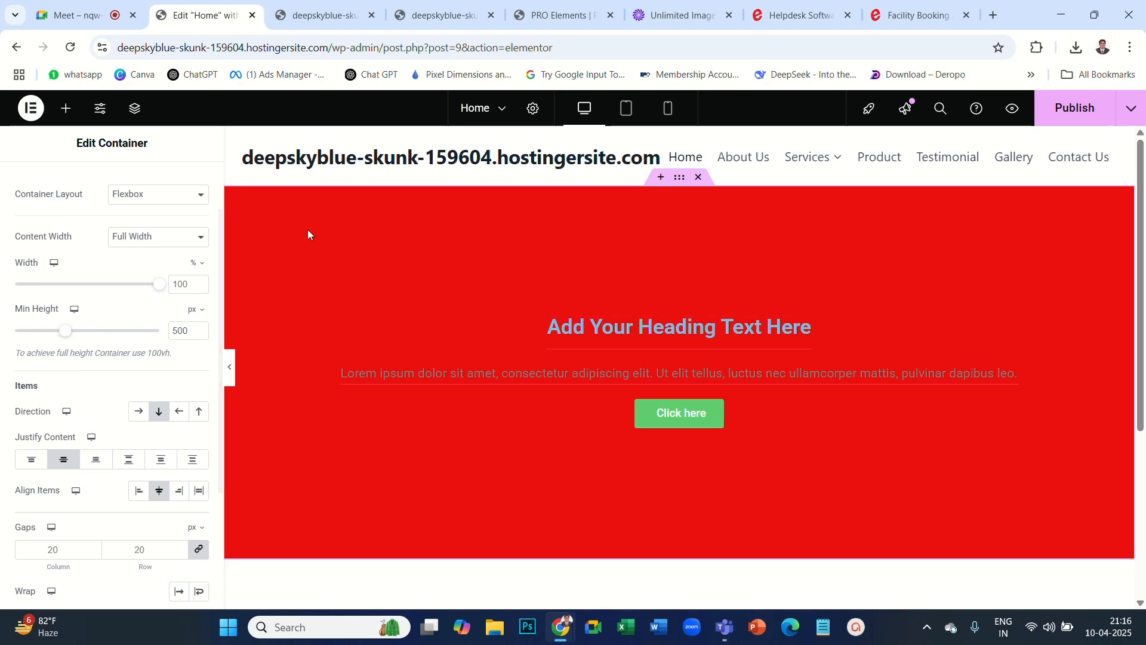
{"action": "left_click", "coordinate": [655, 322]}
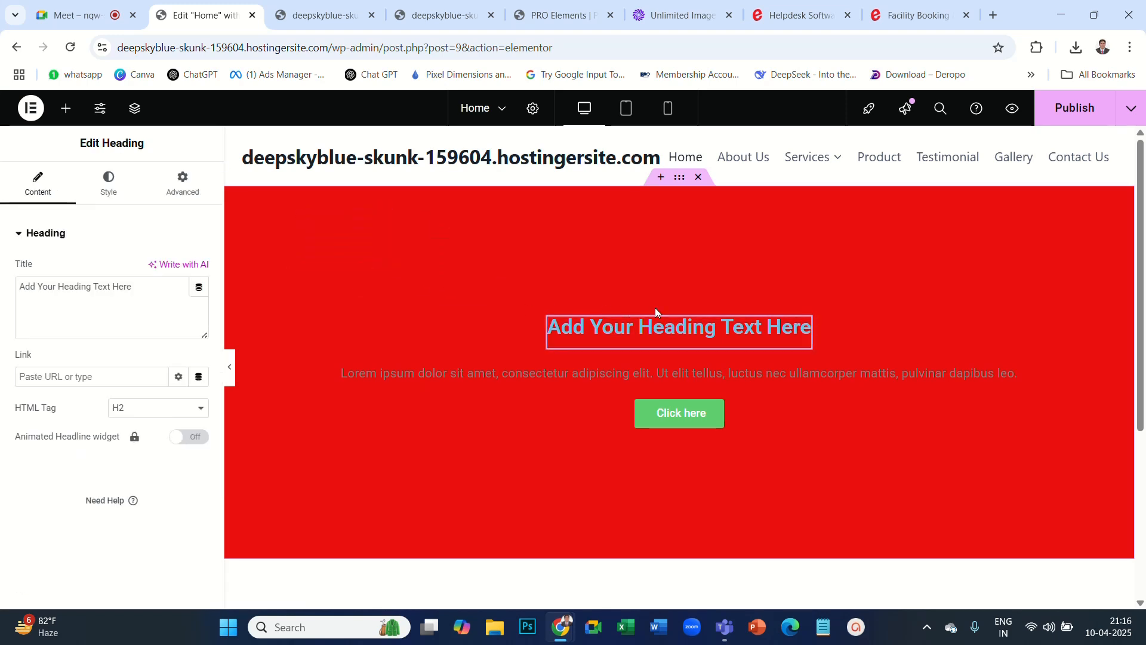
{"action": "left_click", "coordinate": [686, 183]}
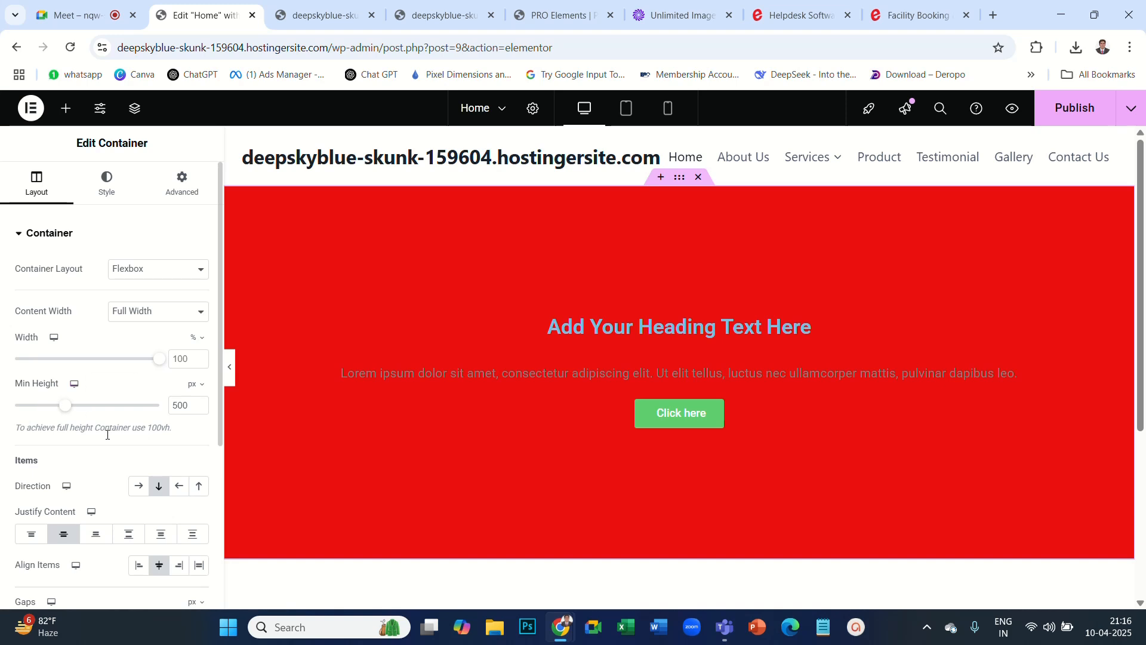
{"action": "scroll", "coordinate": [117, 454], "scroll_direction": "down", "scroll_amount": 1}
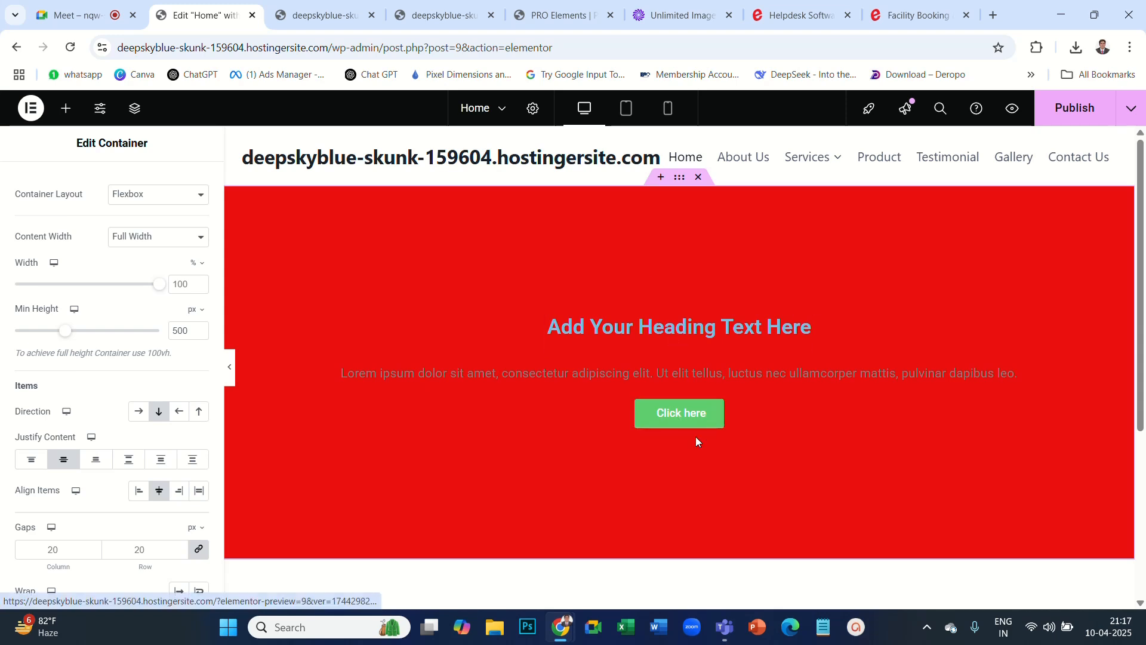
Move the button above the heading and back below the text paragraph.
{"action": "left_click_drag", "start_coordinate": [681, 422], "coordinate": [691, 328]}
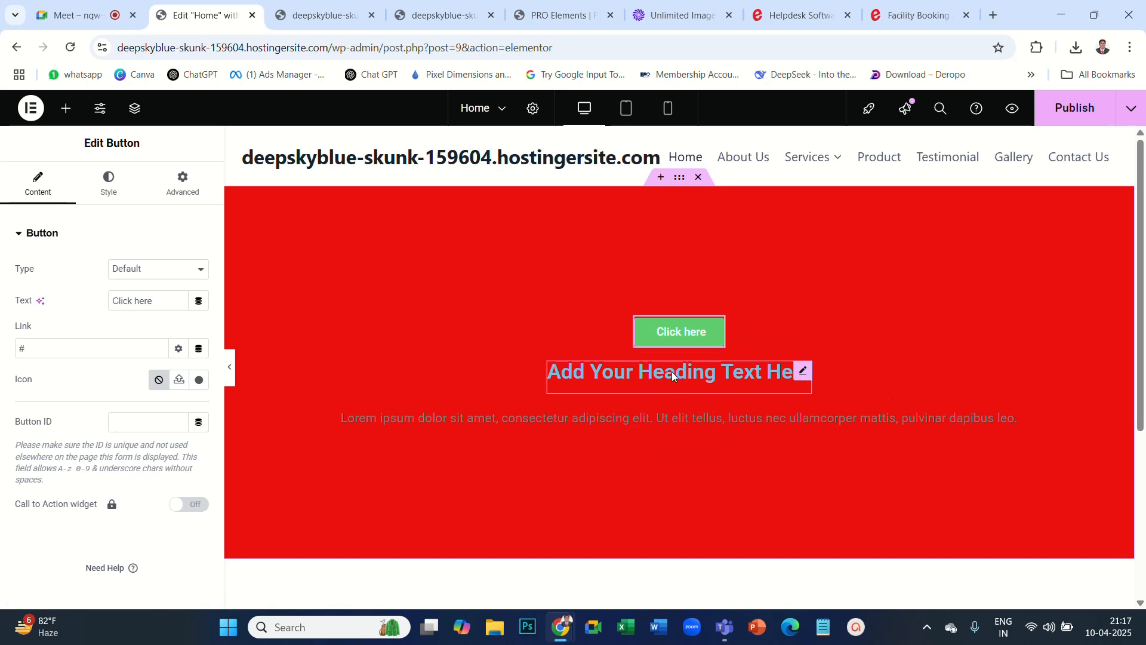
{"action": "left_click_drag", "start_coordinate": [672, 371], "coordinate": [672, 425]}
{"action": "left_click_drag", "start_coordinate": [654, 371], "coordinate": [647, 417]}
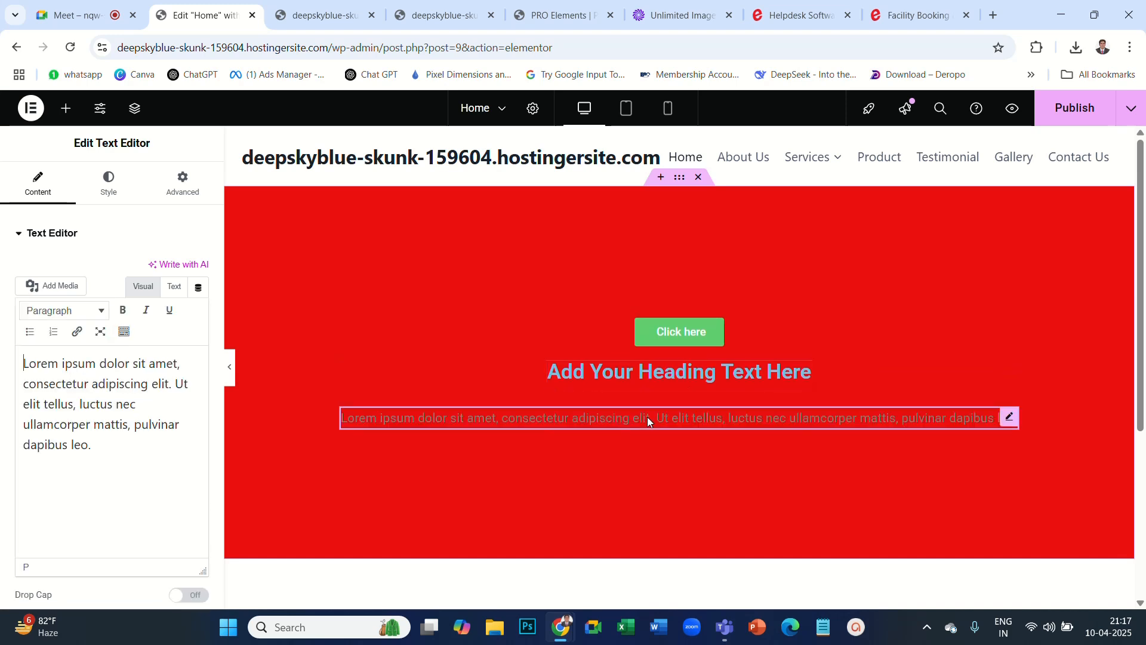
{"action": "left_click_drag", "start_coordinate": [674, 336], "coordinate": [667, 430]}
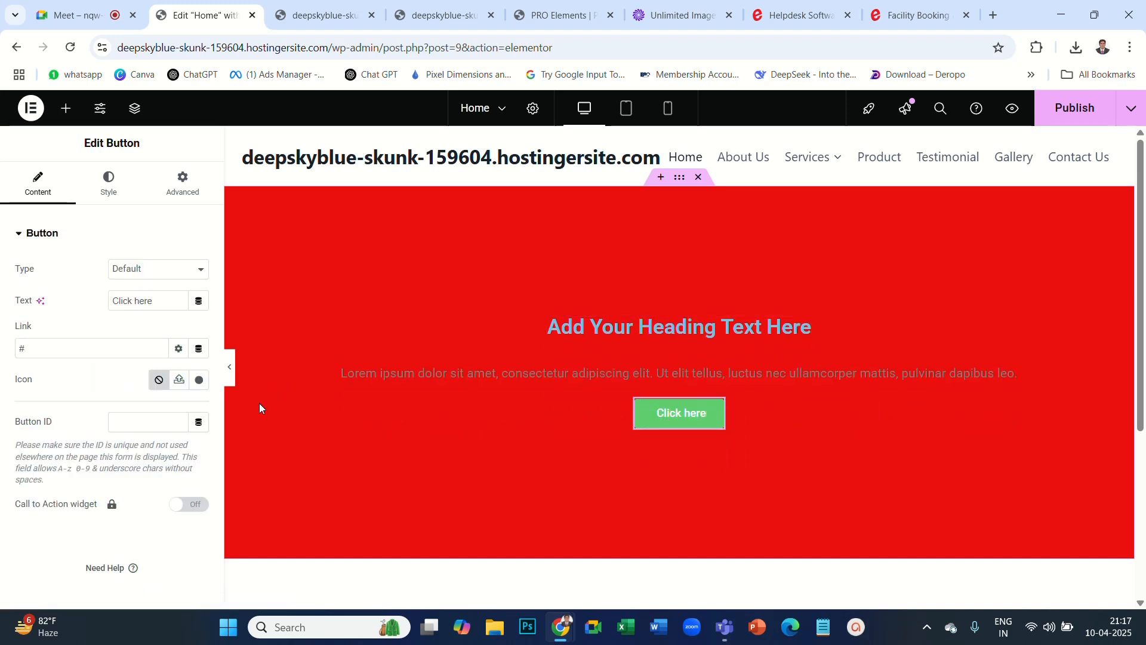
Try to move the button freely to the left edge of the container.
{"action": "left_click_drag", "start_coordinate": [657, 426], "coordinate": [256, 404]}
{"action": "left_click_drag", "start_coordinate": [642, 424], "coordinate": [273, 401]}
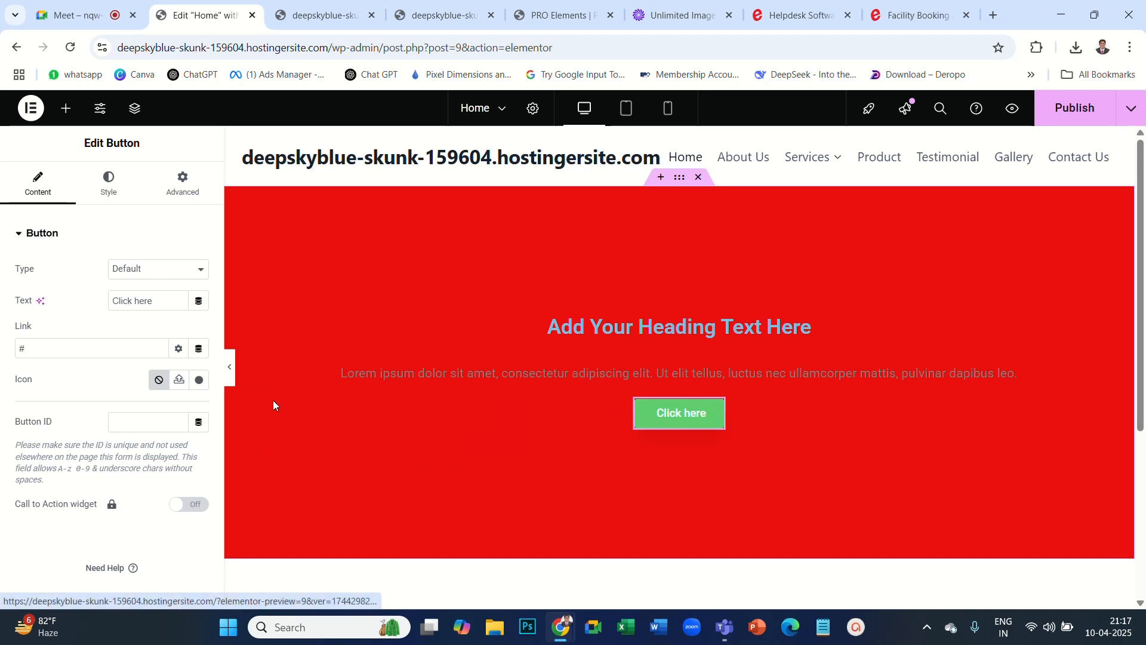
{"action": "left_click_drag", "start_coordinate": [677, 410], "coordinate": [303, 410]}
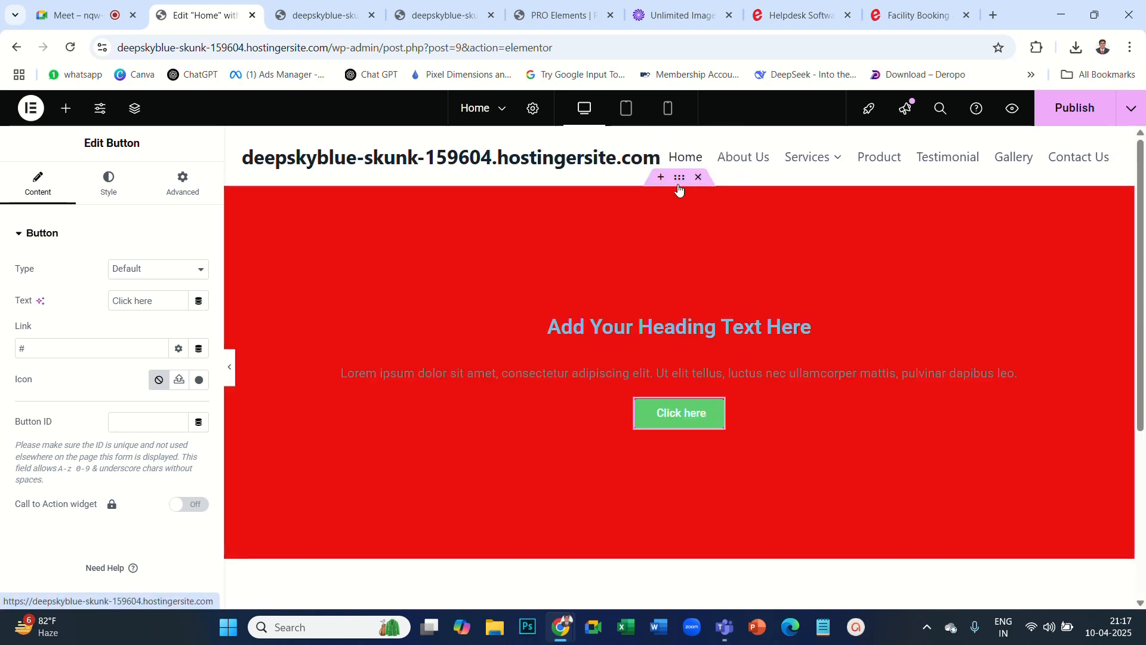
Raise the container's linked column and row gaps gradually to 71 px and set them back to 20 px.
{"action": "left_click", "coordinate": [678, 179]}
{"action": "scroll", "coordinate": [120, 388], "scroll_direction": "down", "scroll_amount": 3}
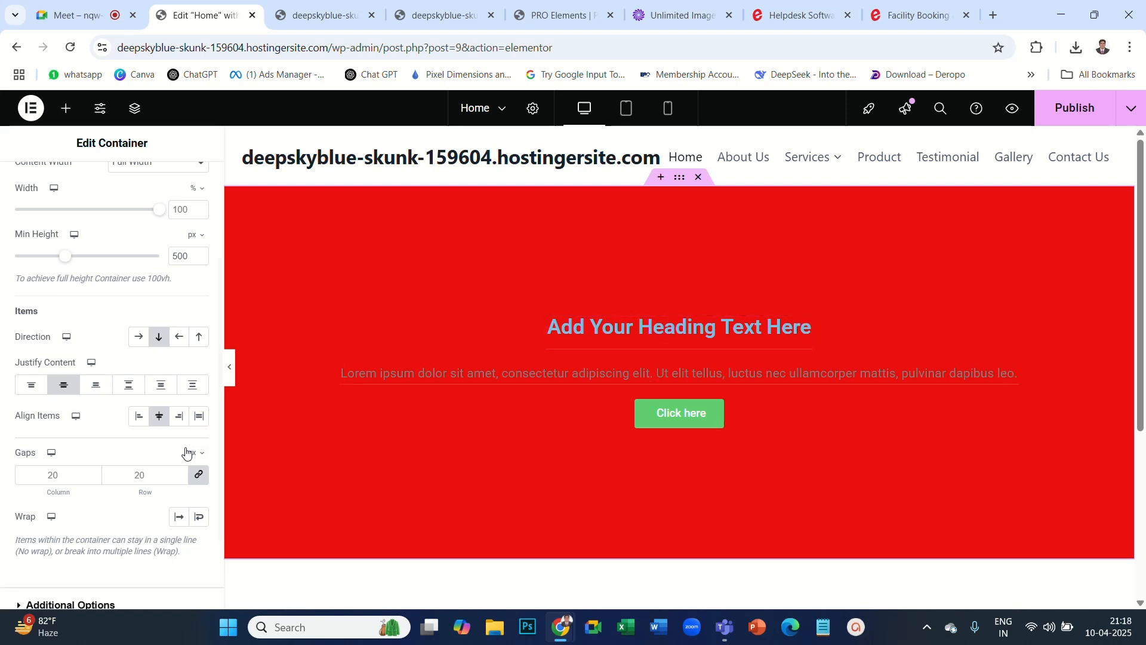
{"action": "triple_click", "coordinate": [94, 472]}
{"action": "double_click", "coordinate": [94, 472]}
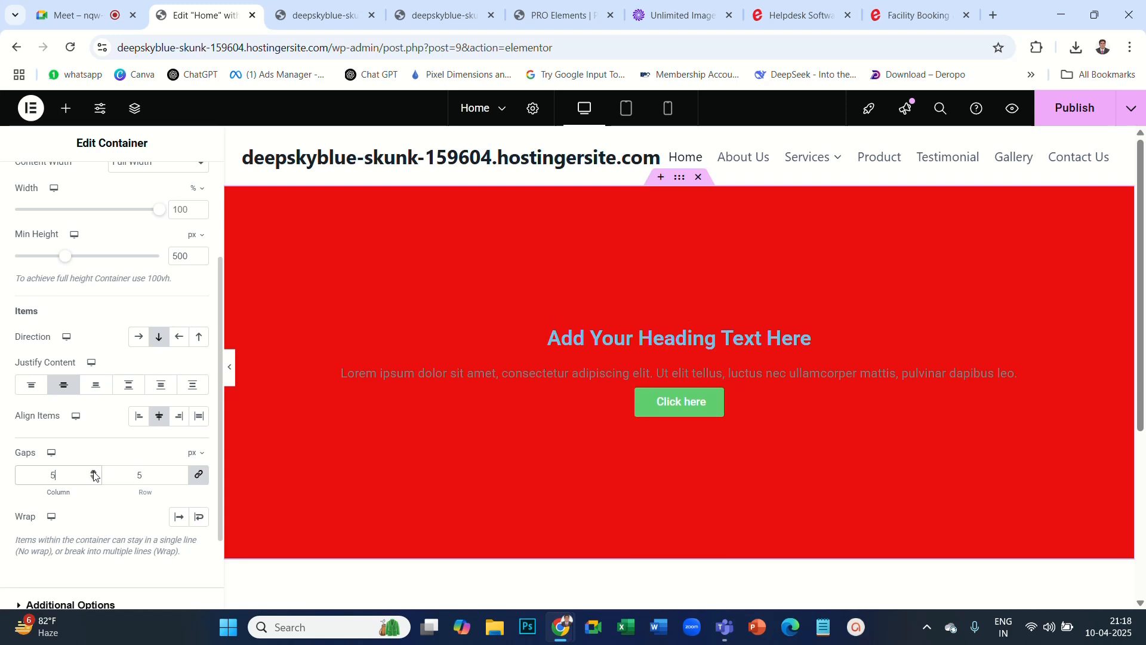
{"action": "triple_click", "coordinate": [93, 472]}
{"action": "double_click", "coordinate": [94, 472]}
{"action": "triple_click", "coordinate": [94, 472]}
{"action": "double_click", "coordinate": [94, 472]}
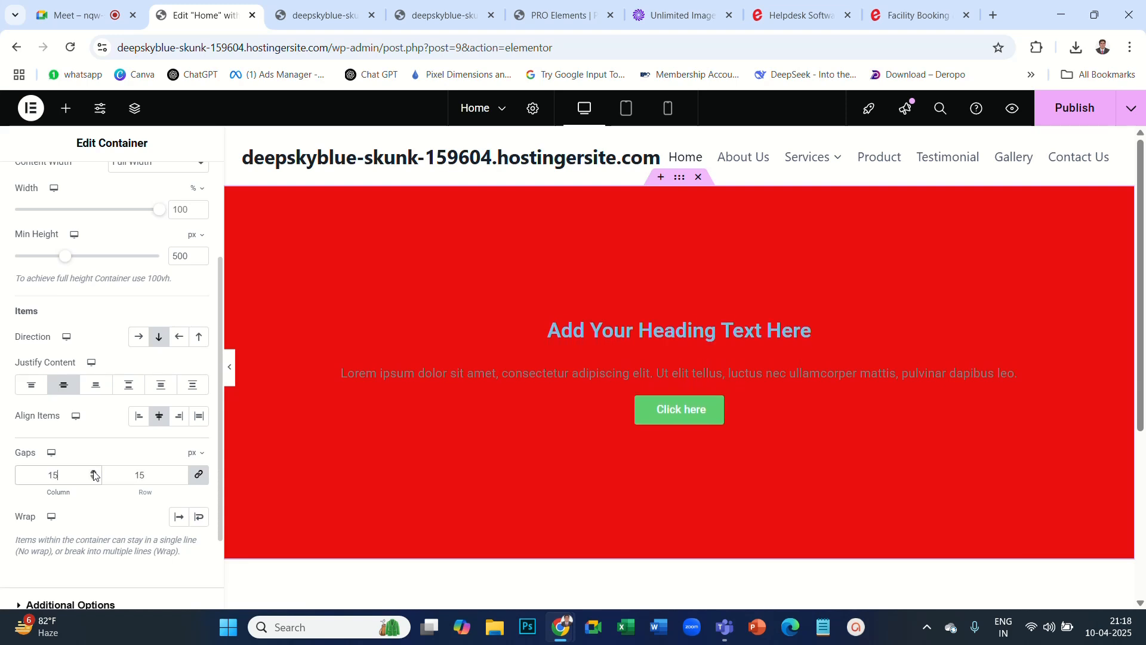
{"action": "triple_click", "coordinate": [94, 472]}
{"action": "double_click", "coordinate": [94, 472]}
{"action": "double_click", "coordinate": [94, 472]}
{"action": "triple_click", "coordinate": [93, 472]}
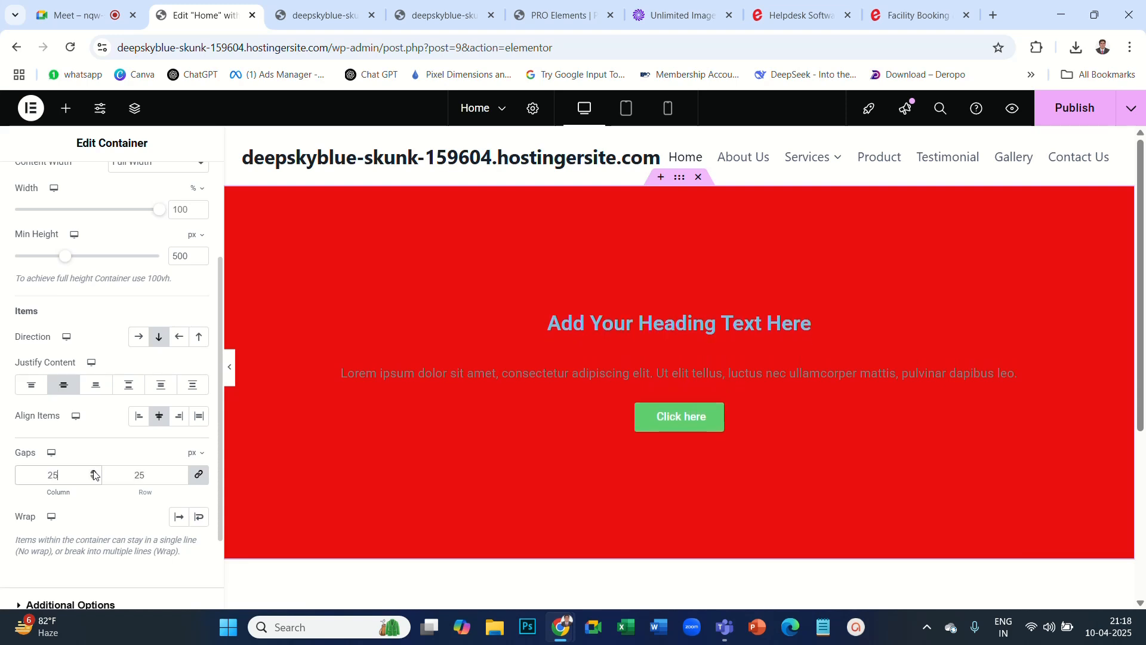
{"action": "double_click", "coordinate": [93, 472]}
{"action": "triple_click", "coordinate": [94, 472]}
{"action": "triple_click", "coordinate": [94, 472]}
{"action": "double_click", "coordinate": [93, 472]}
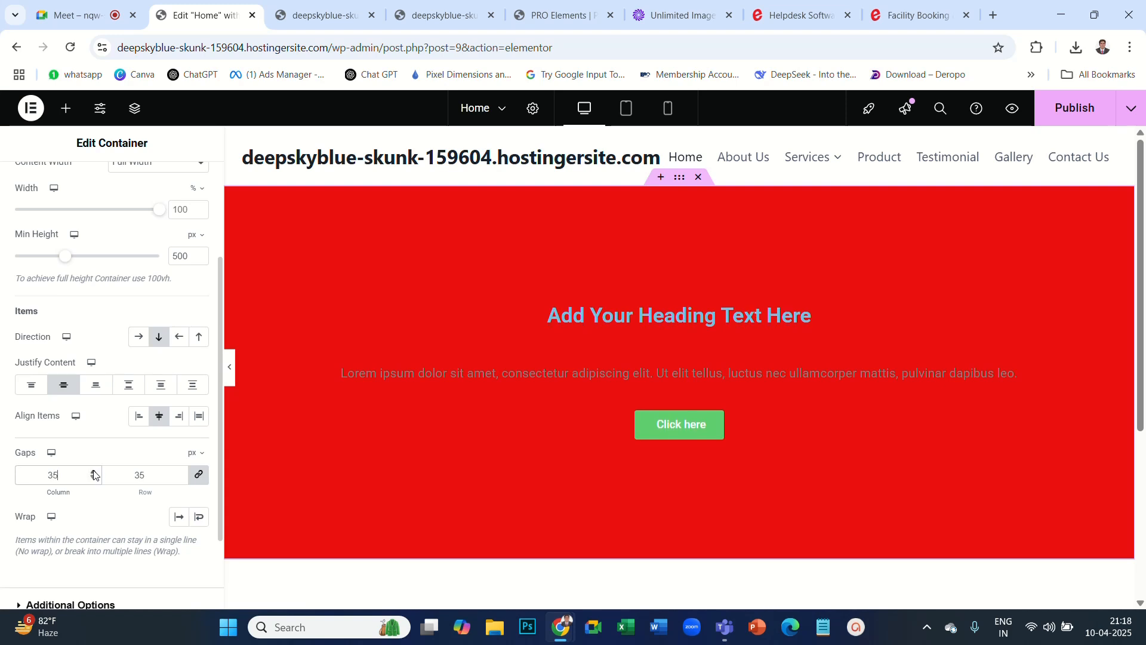
{"action": "double_click", "coordinate": [94, 472]}
{"action": "double_click", "coordinate": [94, 472]}
{"action": "triple_click", "coordinate": [94, 472]}
{"action": "double_click", "coordinate": [94, 472]}
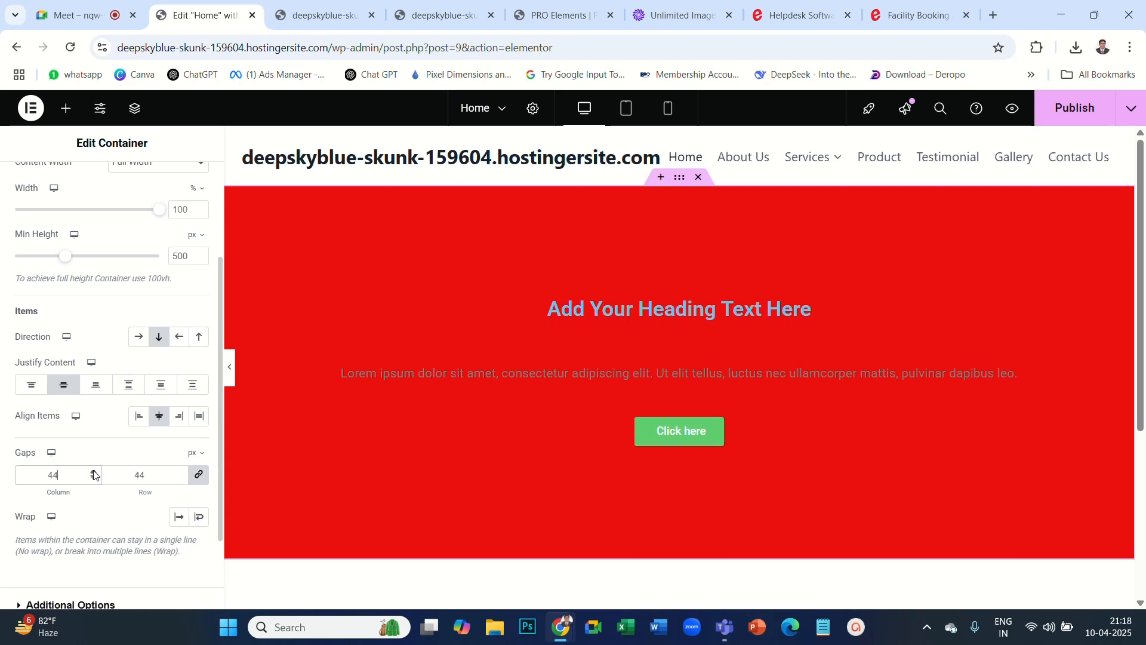
{"action": "triple_click", "coordinate": [93, 472]}
{"action": "double_click", "coordinate": [94, 472]}
{"action": "triple_click", "coordinate": [93, 472]}
{"action": "double_click", "coordinate": [94, 472]}
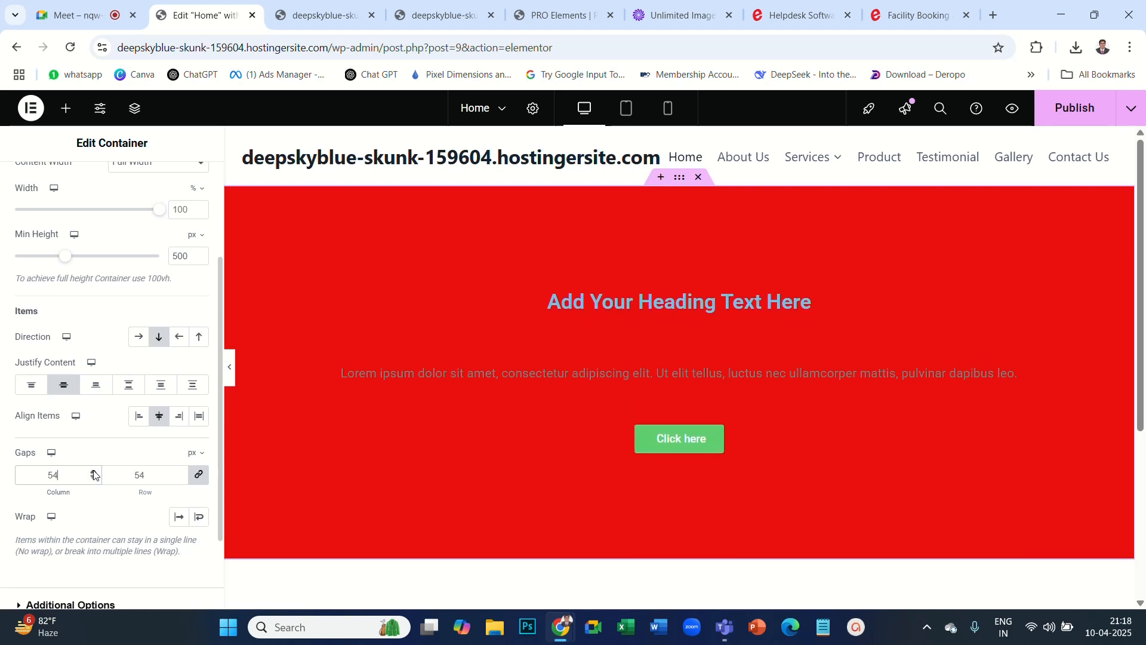
{"action": "triple_click", "coordinate": [94, 472]}
{"action": "double_click", "coordinate": [94, 472]}
{"action": "triple_click", "coordinate": [93, 472]}
{"action": "double_click", "coordinate": [94, 472]}
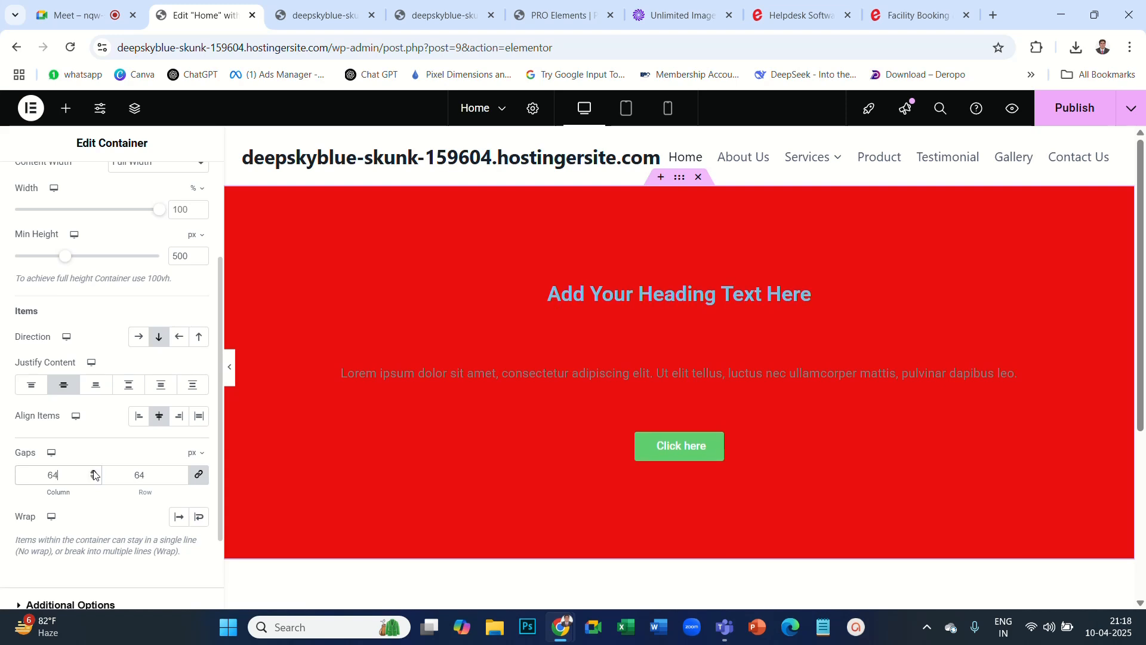
{"action": "triple_click", "coordinate": [94, 472]}
{"action": "double_click", "coordinate": [94, 472]}
{"action": "double_click", "coordinate": [94, 472]}
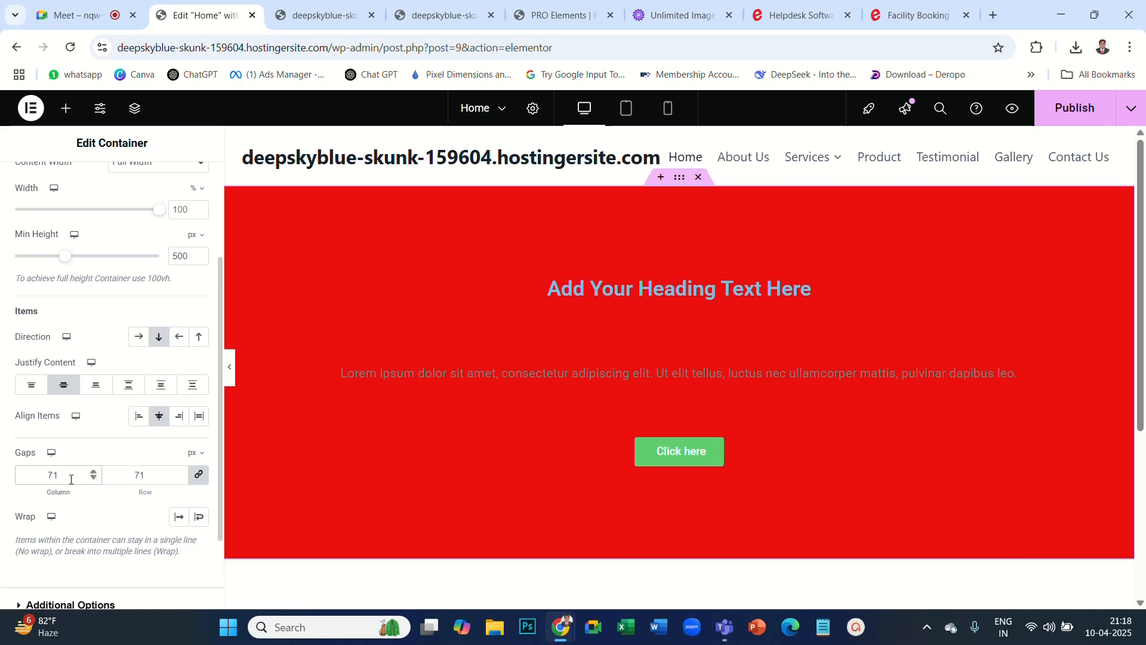
{"action": "type", "text": "20"}
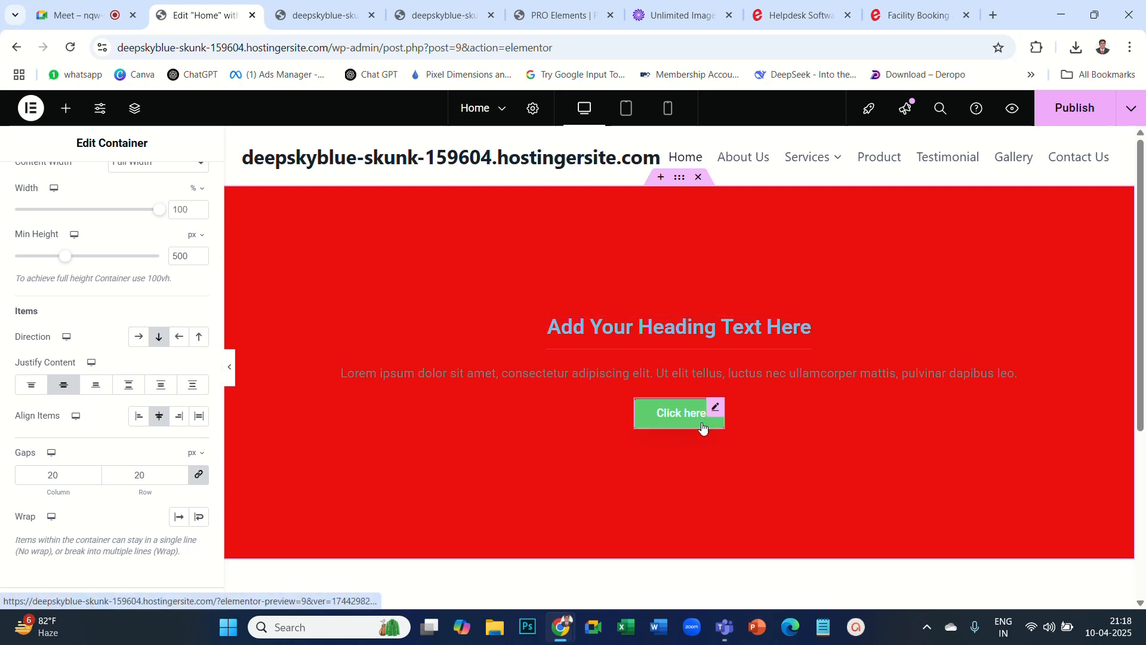
Raise the linked column and row gaps once more to 30 px and return them to 20 px.
{"action": "left_click", "coordinate": [95, 473]}
{"action": "left_click", "coordinate": [94, 473]}
{"action": "double_click", "coordinate": [95, 473]}
{"action": "left_click", "coordinate": [95, 473]}
{"action": "left_click", "coordinate": [94, 473]}
{"action": "left_click", "coordinate": [94, 472]}
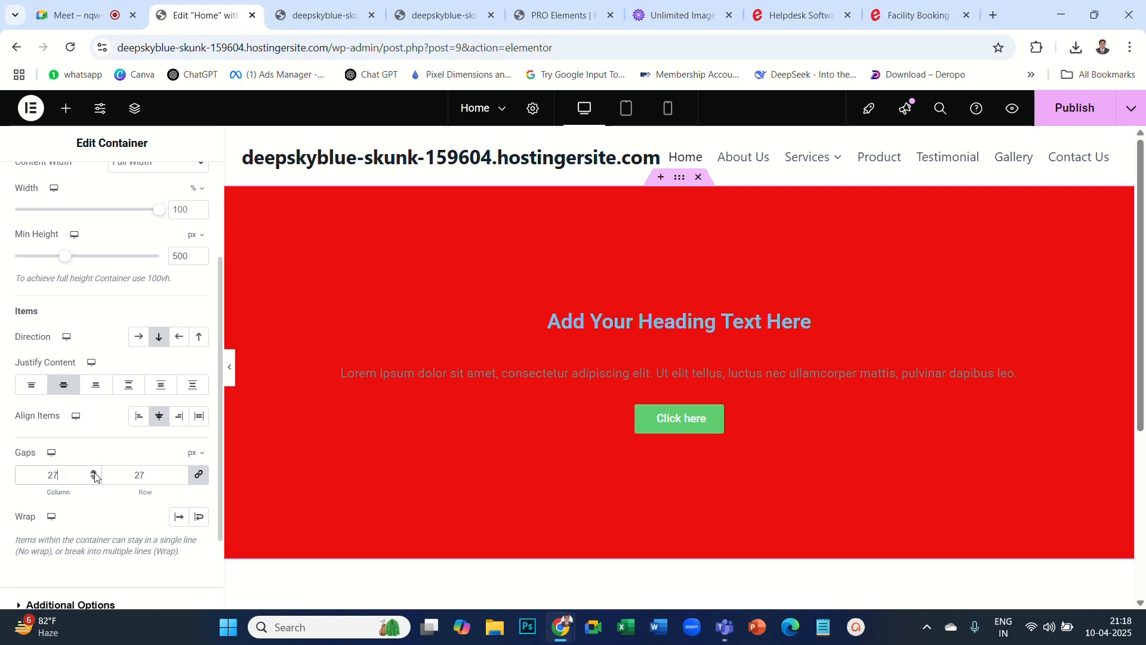
{"action": "left_click", "coordinate": [95, 473]}
{"action": "left_click", "coordinate": [94, 473]}
{"action": "left_click", "coordinate": [94, 472]}
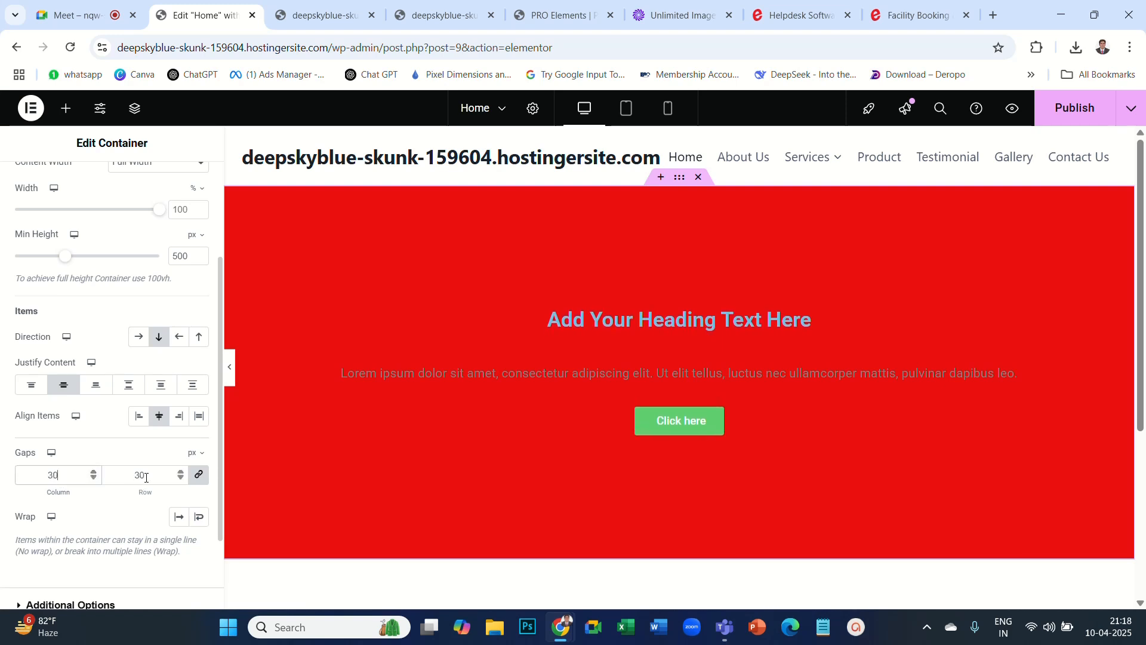
{"action": "left_click_drag", "start_coordinate": [147, 477], "coordinate": [128, 481]}
{"action": "left_click", "coordinate": [77, 476]}
{"action": "type", "text": "20"}
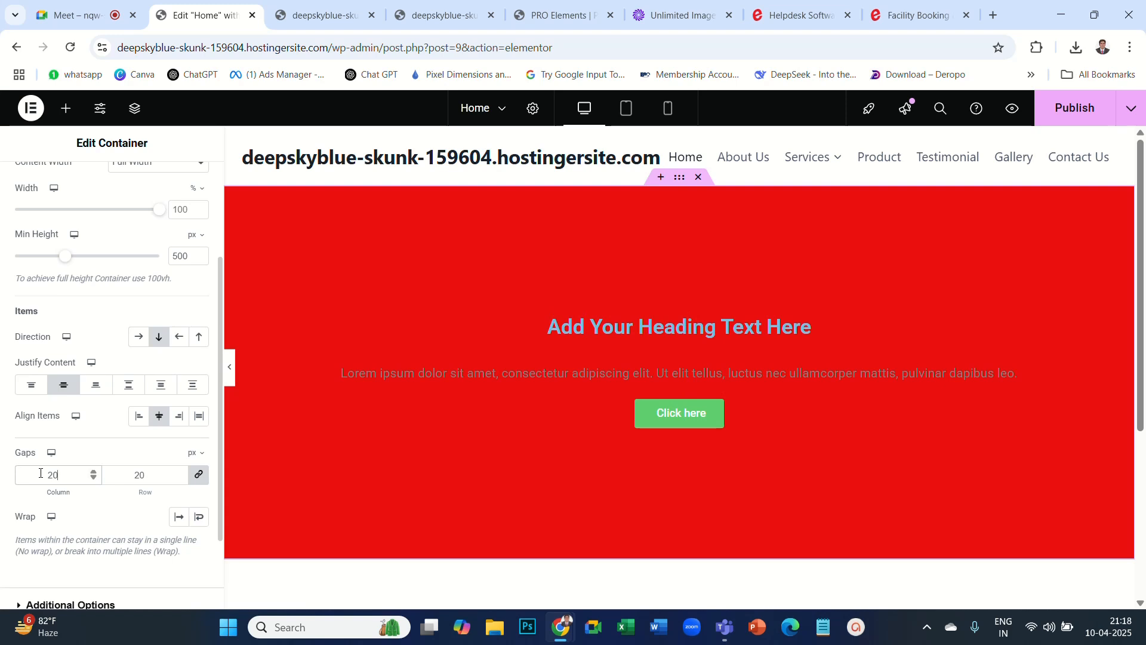
Unlink the column and row gaps and raise only the column gap by a few pixels.
{"action": "left_click", "coordinate": [201, 481]}
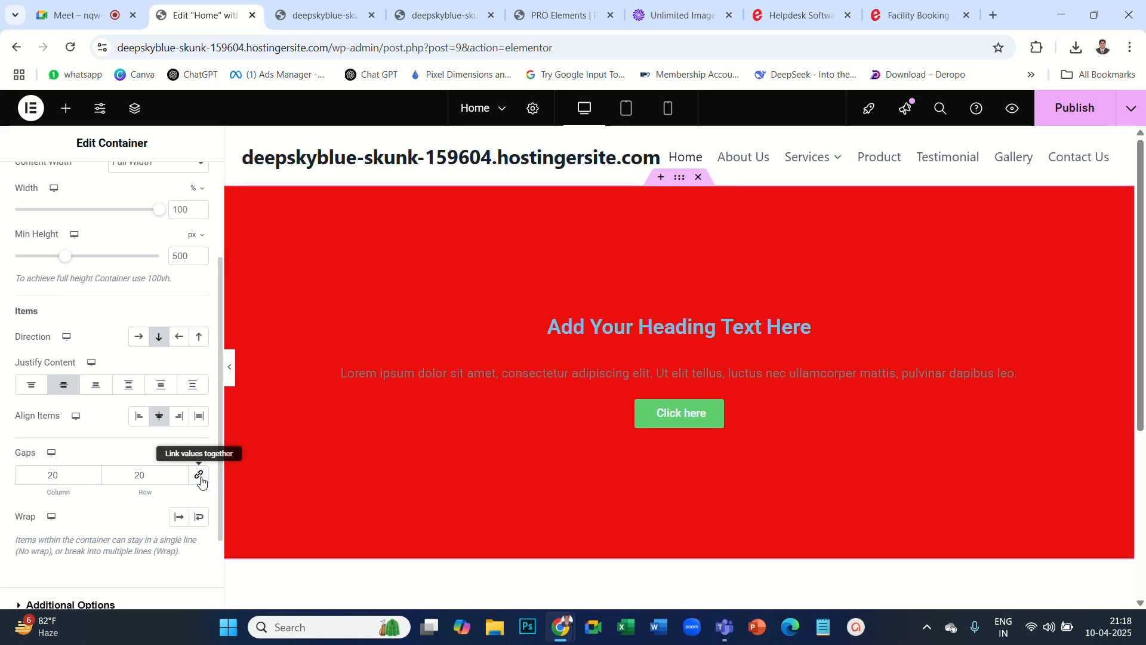
{"action": "left_click", "coordinate": [93, 471]}
{"action": "left_click", "coordinate": [94, 471]}
{"action": "left_click", "coordinate": [93, 472]}
{"action": "left_click", "coordinate": [92, 472]}
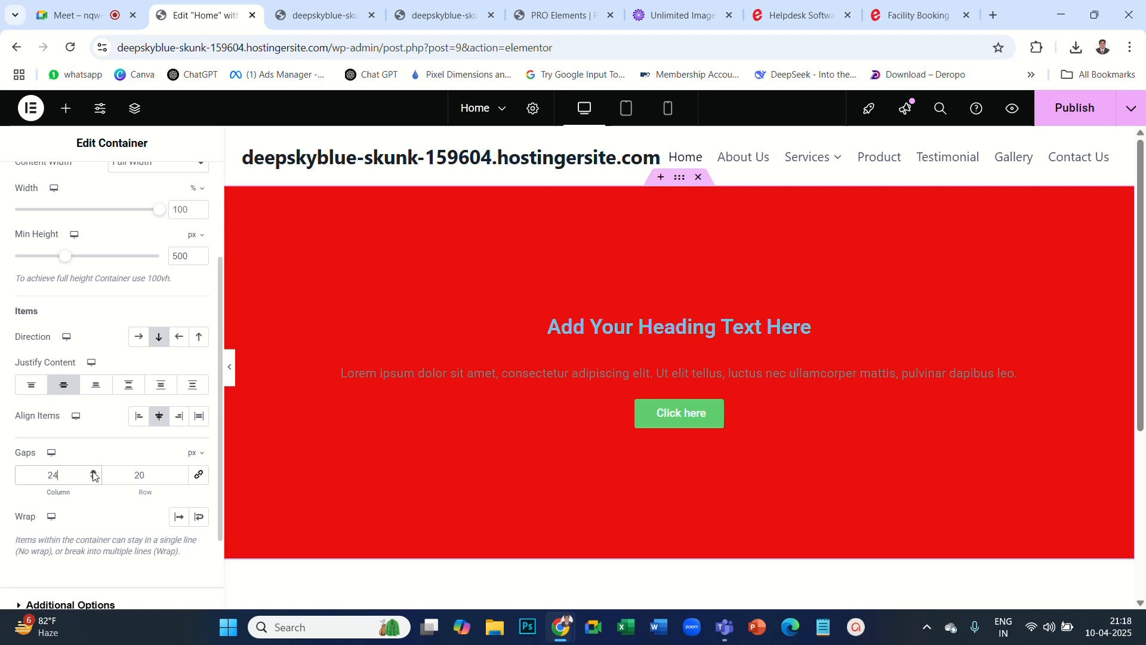
{"action": "left_click", "coordinate": [93, 471]}
{"action": "left_click", "coordinate": [90, 470]}
Set the column gap to 1 px, relink the column and row gaps, and set both back to 20 px.
{"action": "key", "text": "ctrl+a"}
{"action": "type", "text": "1"}
{"action": "left_click", "coordinate": [200, 476]}
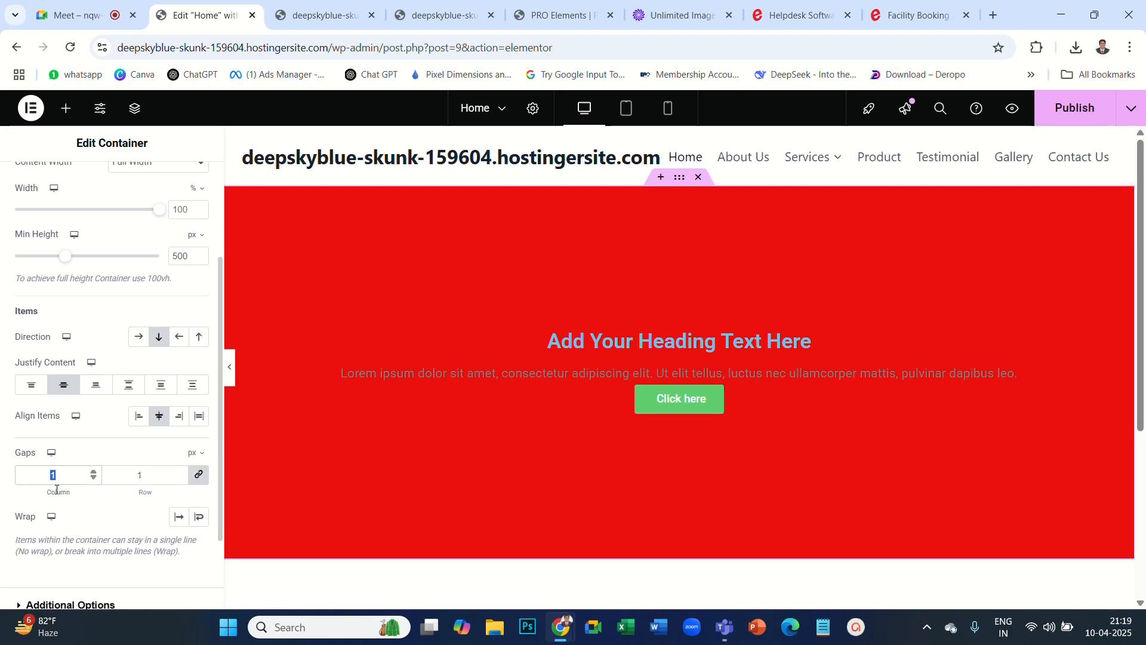
{"action": "type", "text": "20"}
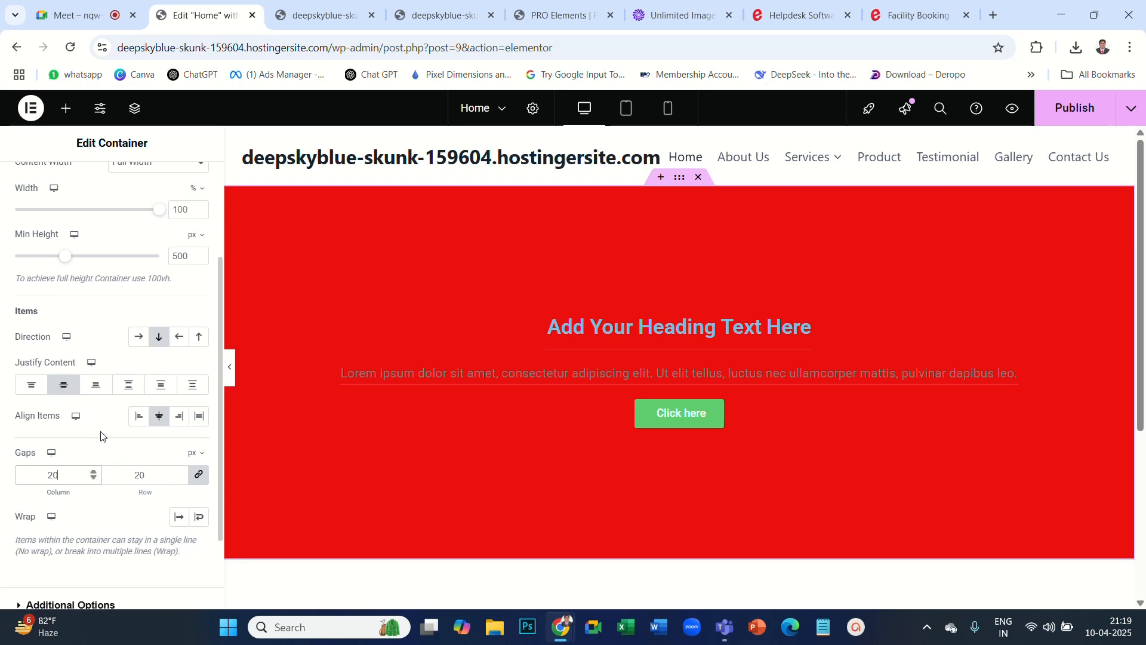
Change the container's normal background color from red to the purple #C518D5.
{"action": "scroll", "coordinate": [101, 436], "scroll_direction": "up", "scroll_amount": 3}
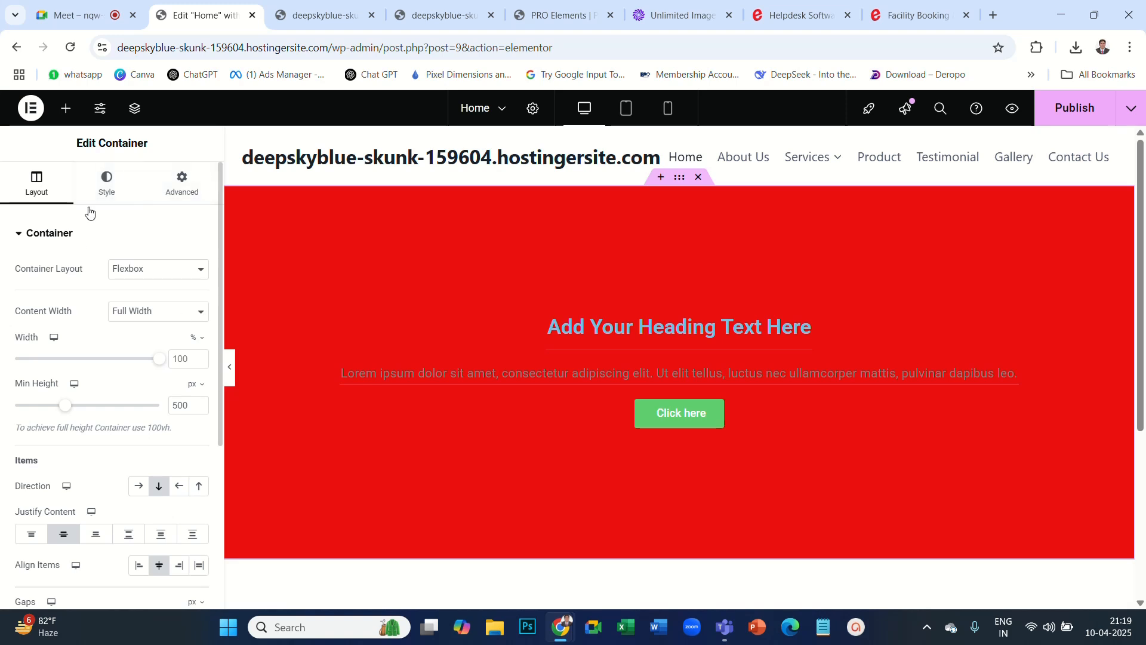
{"action": "left_click", "coordinate": [110, 185]}
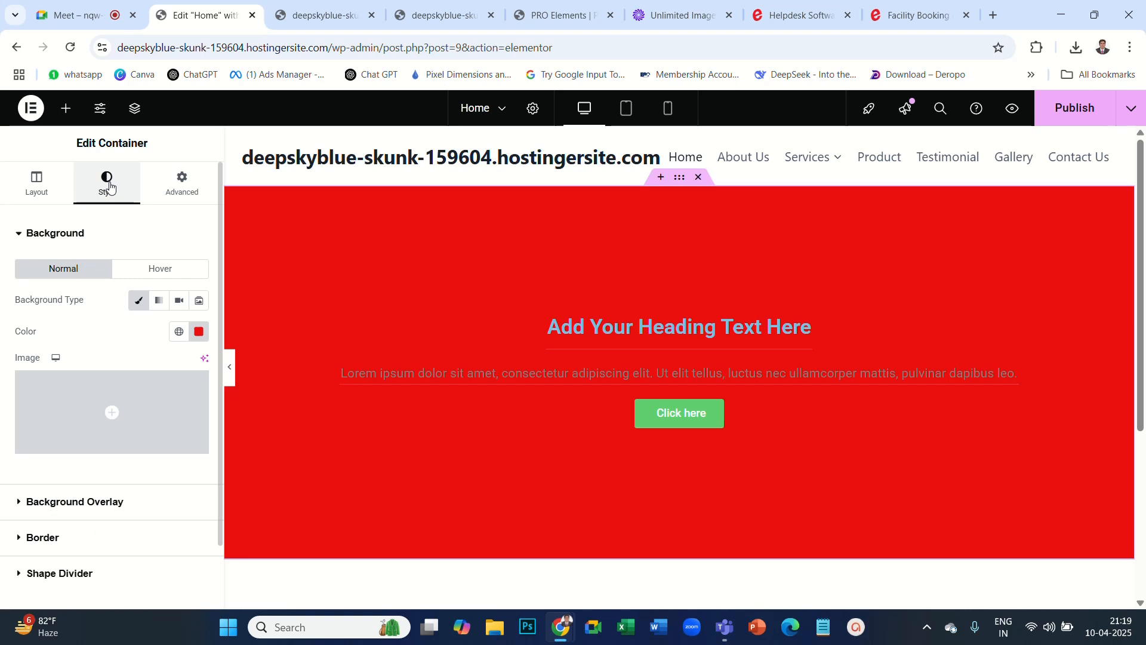
{"action": "left_click", "coordinate": [17, 233]}
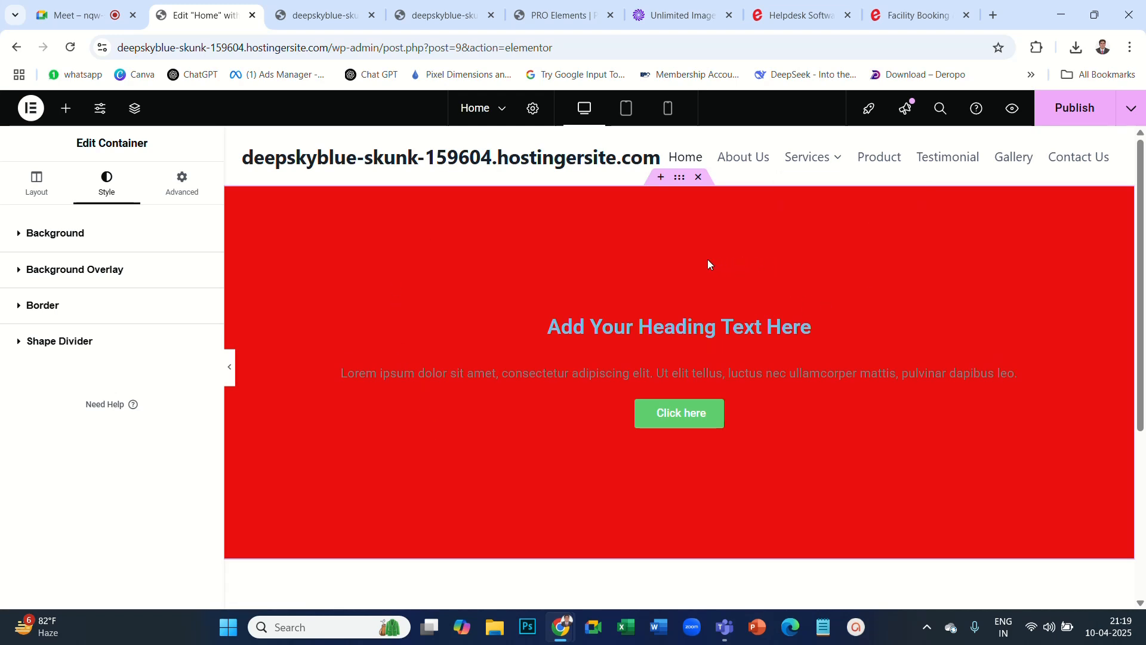
{"action": "left_click", "coordinate": [49, 239]}
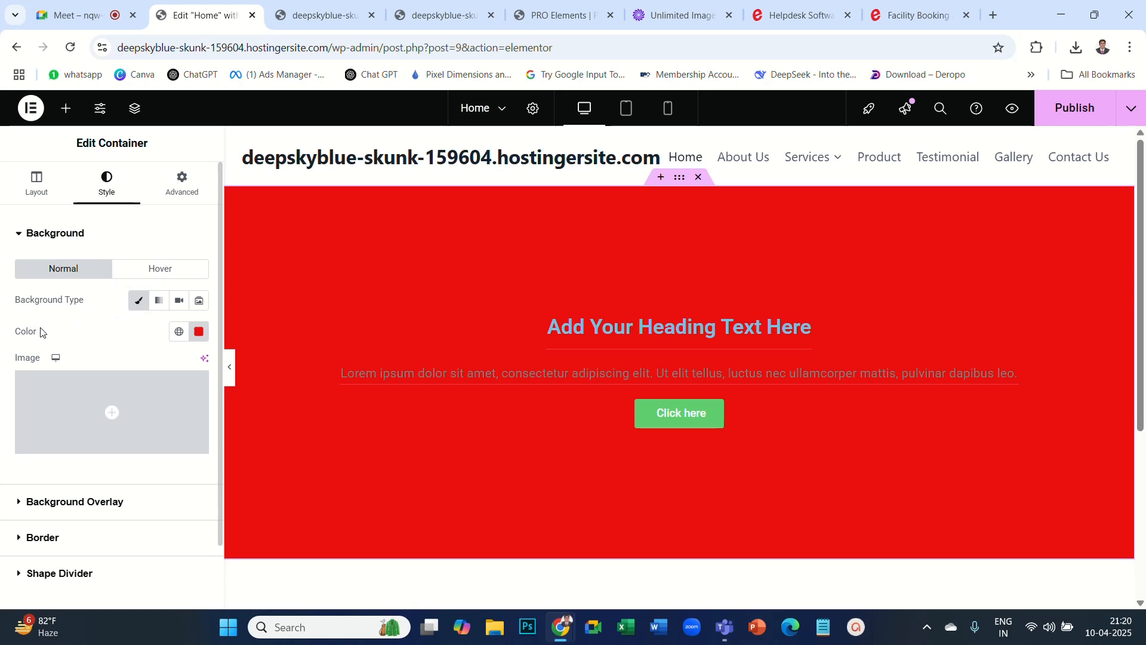
{"action": "left_click", "coordinate": [200, 332]}
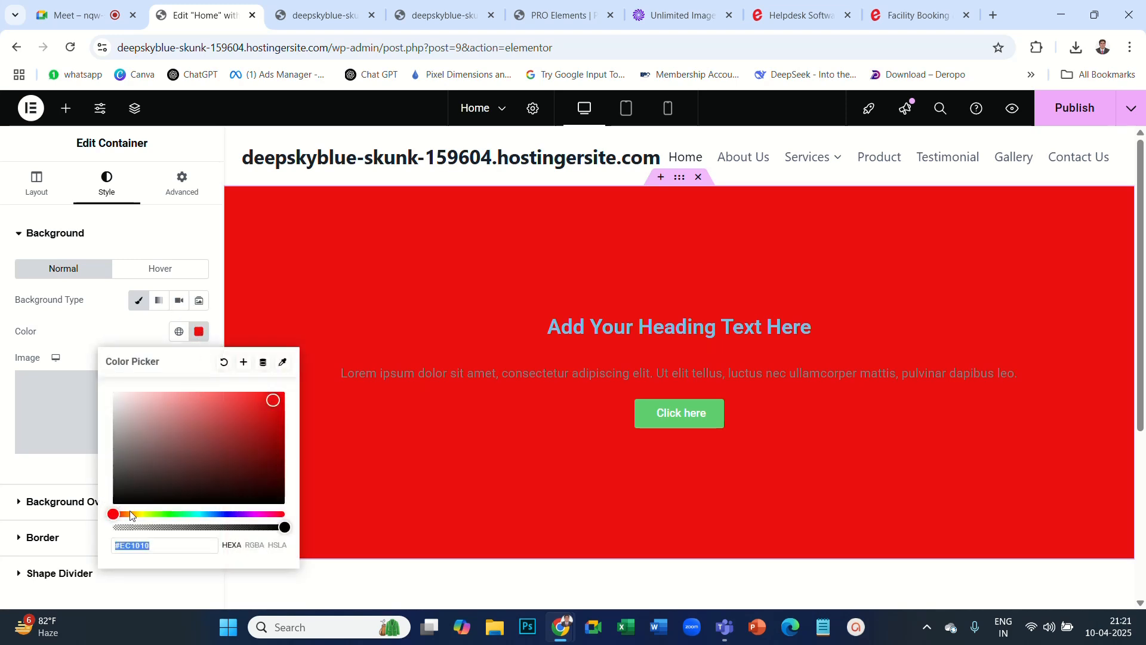
{"action": "left_click_drag", "start_coordinate": [111, 517], "coordinate": [253, 514]}
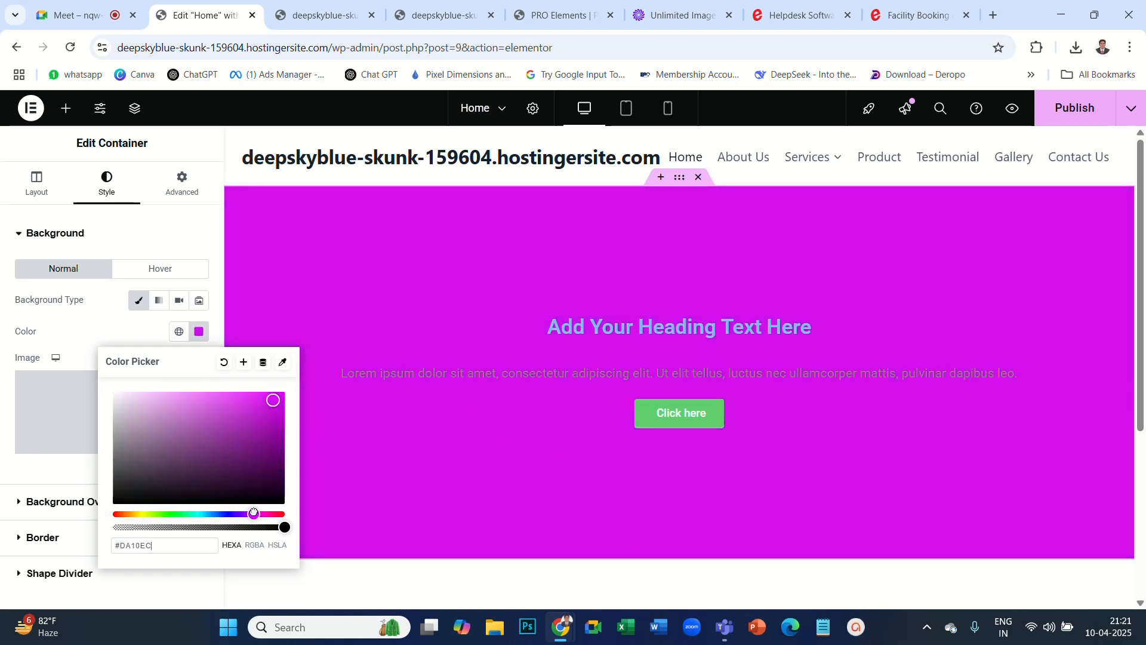
{"action": "mouse_move", "coordinate": [274, 400]}
{"action": "left_mouse_down"}
{"action": "mouse_move", "coordinate": [169, 414]}
{"action": "mouse_move", "coordinate": [145, 435]}
{"action": "mouse_move", "coordinate": [230, 440]}
{"action": "mouse_move", "coordinate": [265, 406]}
{"action": "mouse_move", "coordinate": [256, 459]}
{"action": "mouse_move", "coordinate": [160, 458]}
{"action": "mouse_move", "coordinate": [178, 419]}
{"action": "mouse_move", "coordinate": [266, 410]}
{"action": "left_mouse_up"}
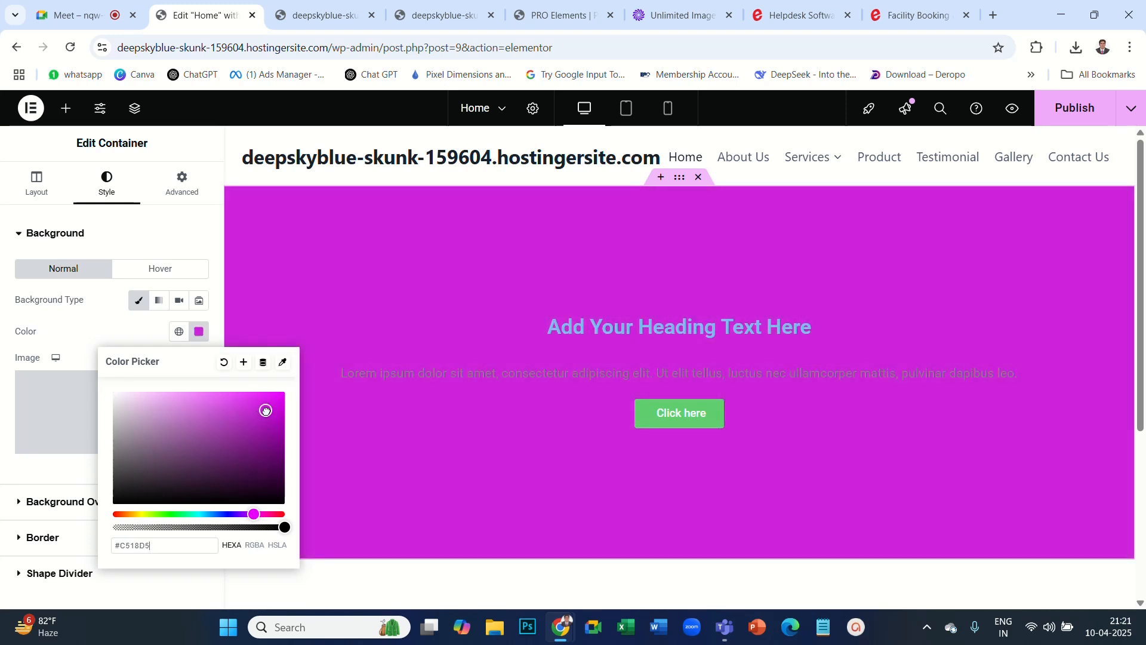
Change the container's normal background color to the bright blue #0D28E7 and finish editing the background.
{"action": "left_click", "coordinate": [254, 514]}
{"action": "left_click_drag", "start_coordinate": [254, 514], "coordinate": [224, 514]}
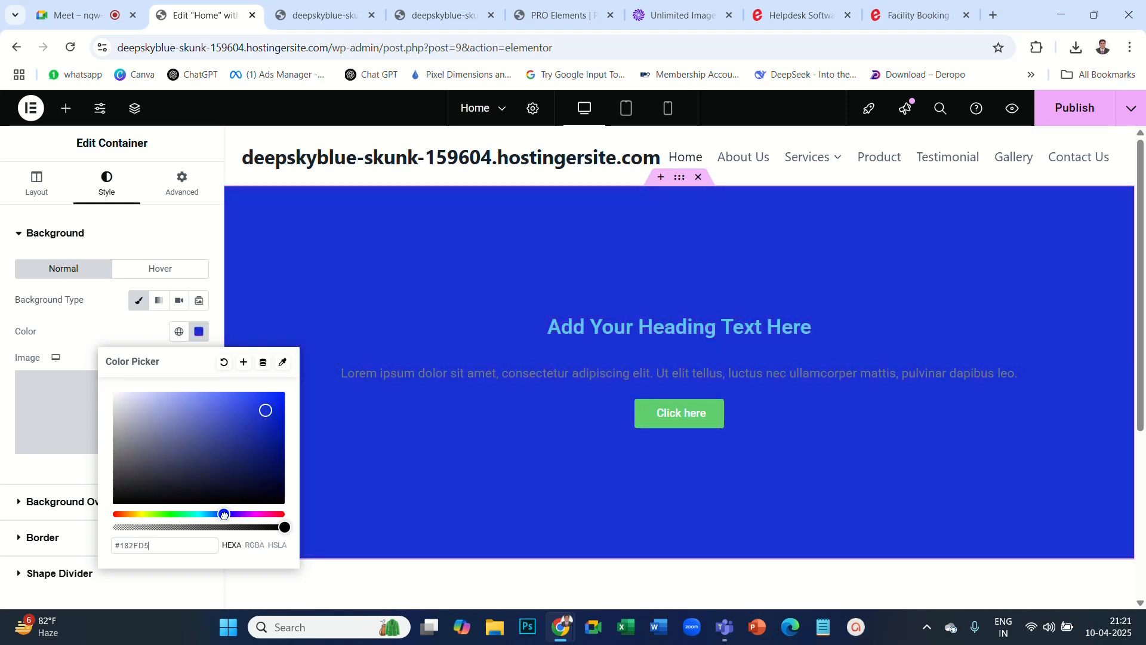
{"action": "left_click", "coordinate": [270, 404]}
{"action": "mouse_move", "coordinate": [269, 404]}
{"action": "left_mouse_down"}
{"action": "mouse_move", "coordinate": [248, 429]}
{"action": "mouse_move", "coordinate": [246, 473]}
{"action": "mouse_move", "coordinate": [276, 402]}
{"action": "left_mouse_up"}
{"action": "left_click", "coordinate": [177, 237]}
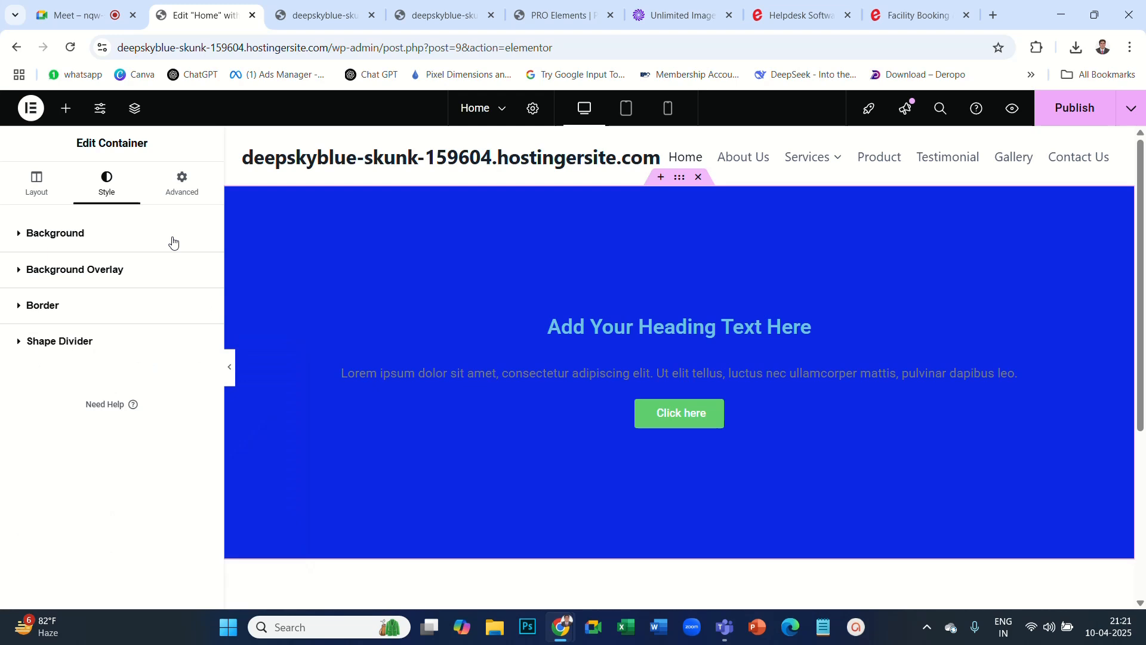
Upload the Vensen Academy Posters image from Downloads and apply it as the container's normal background image.
{"action": "left_click", "coordinate": [56, 246]}
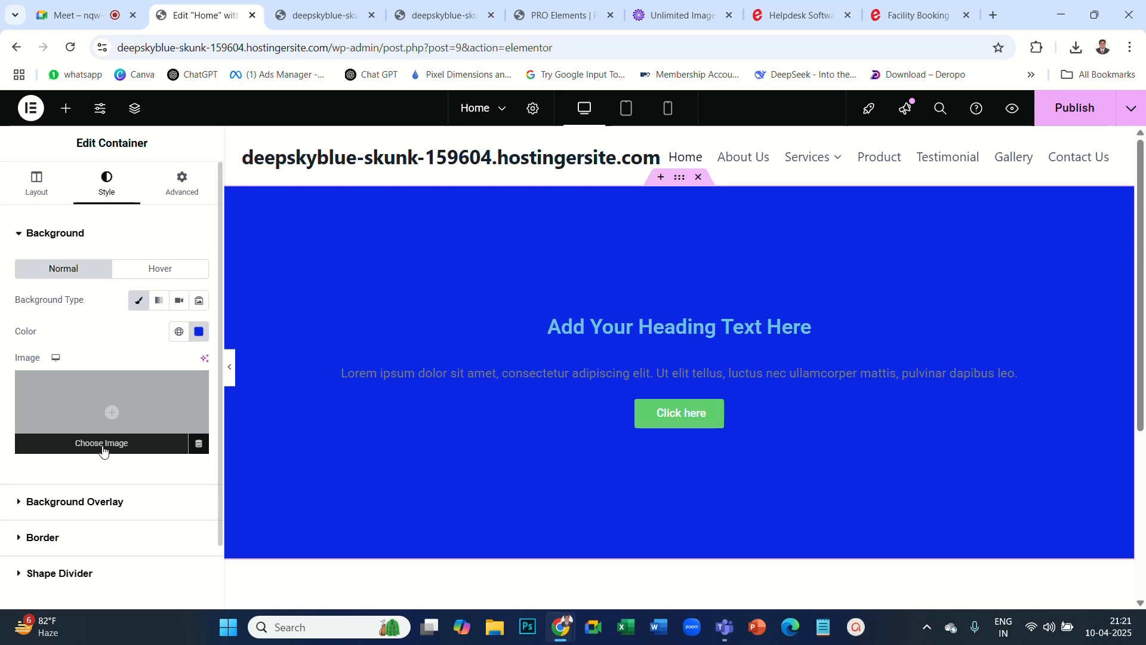
{"action": "left_click", "coordinate": [111, 389]}
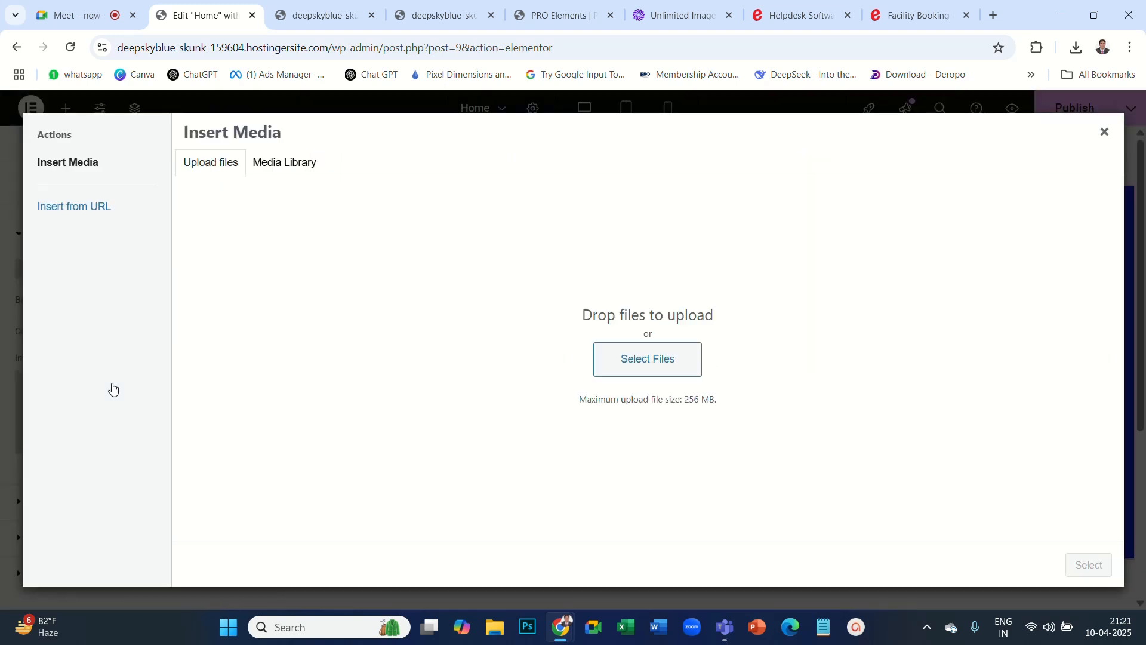
{"action": "left_click", "coordinate": [638, 366]}
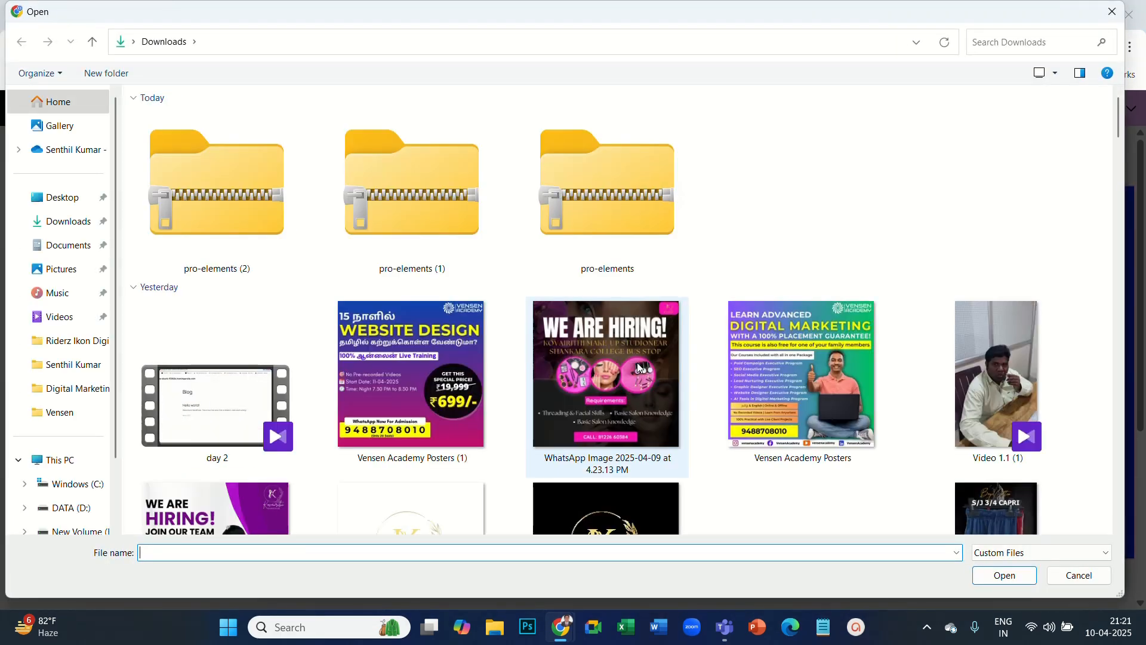
{"action": "double_click", "coordinate": [811, 331]}
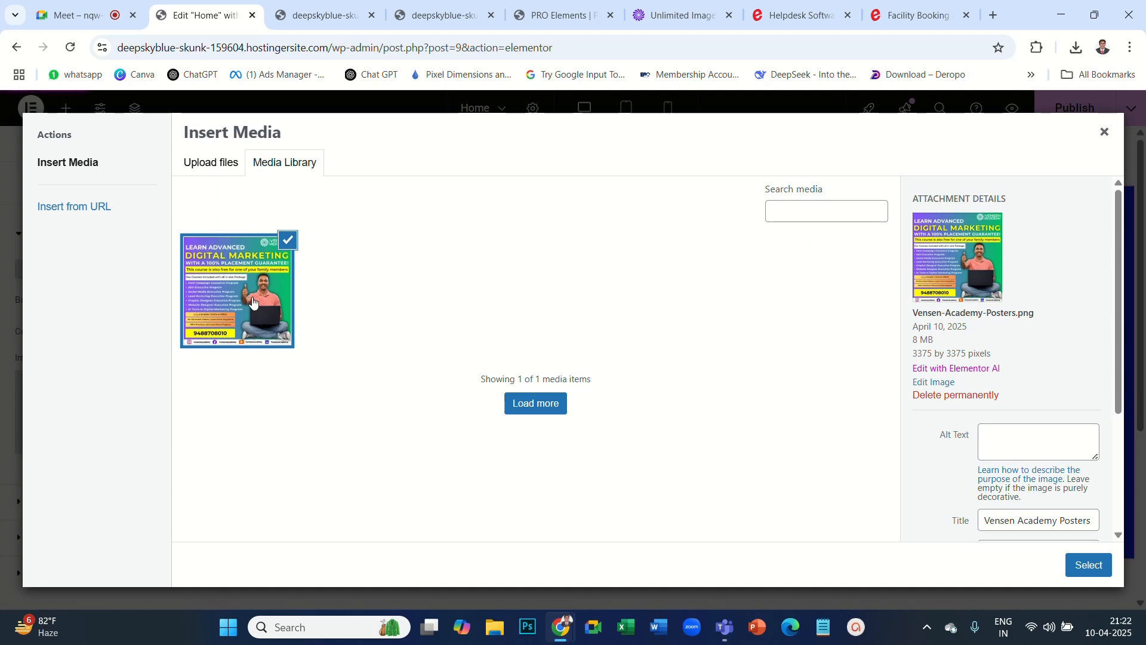
{"action": "left_click", "coordinate": [1096, 566]}
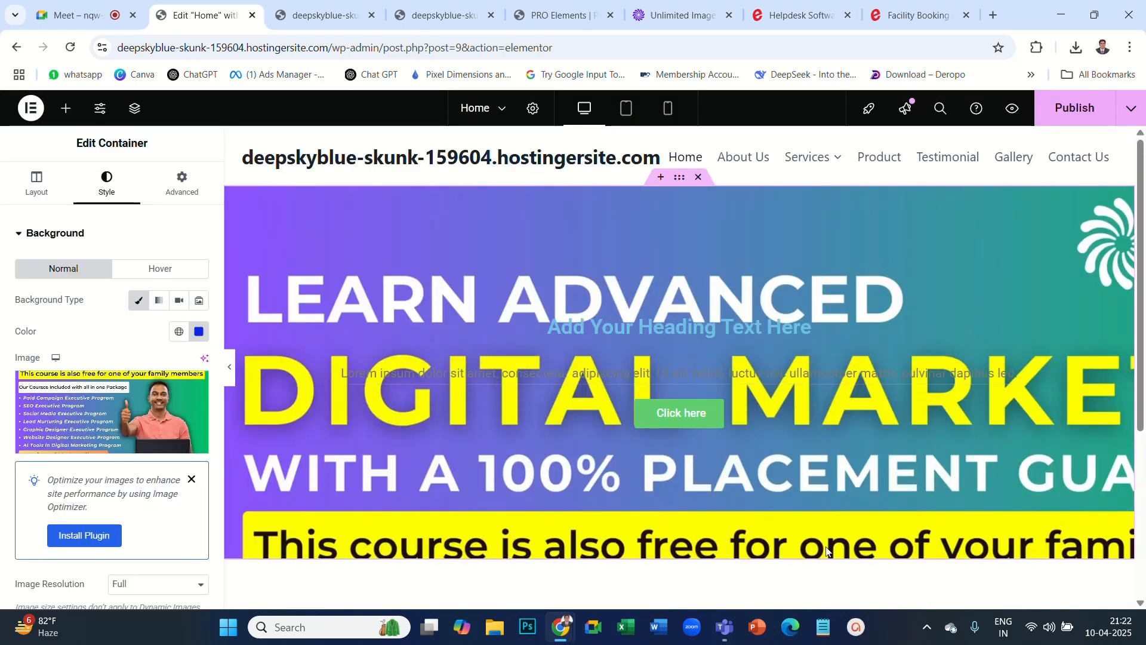
{"action": "scroll", "coordinate": [841, 352], "scroll_direction": "down", "scroll_amount": 5}
{"action": "scroll", "coordinate": [850, 369], "scroll_direction": "up", "scroll_amount": 4}
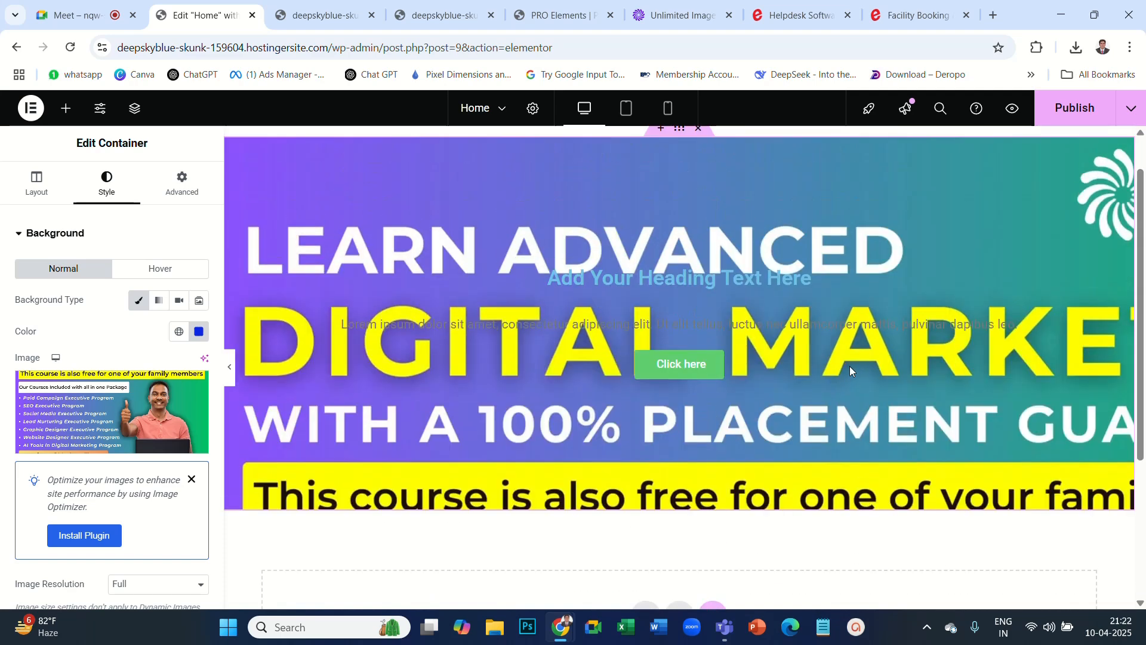
{"action": "scroll", "coordinate": [850, 368], "scroll_direction": "up", "scroll_amount": 1}
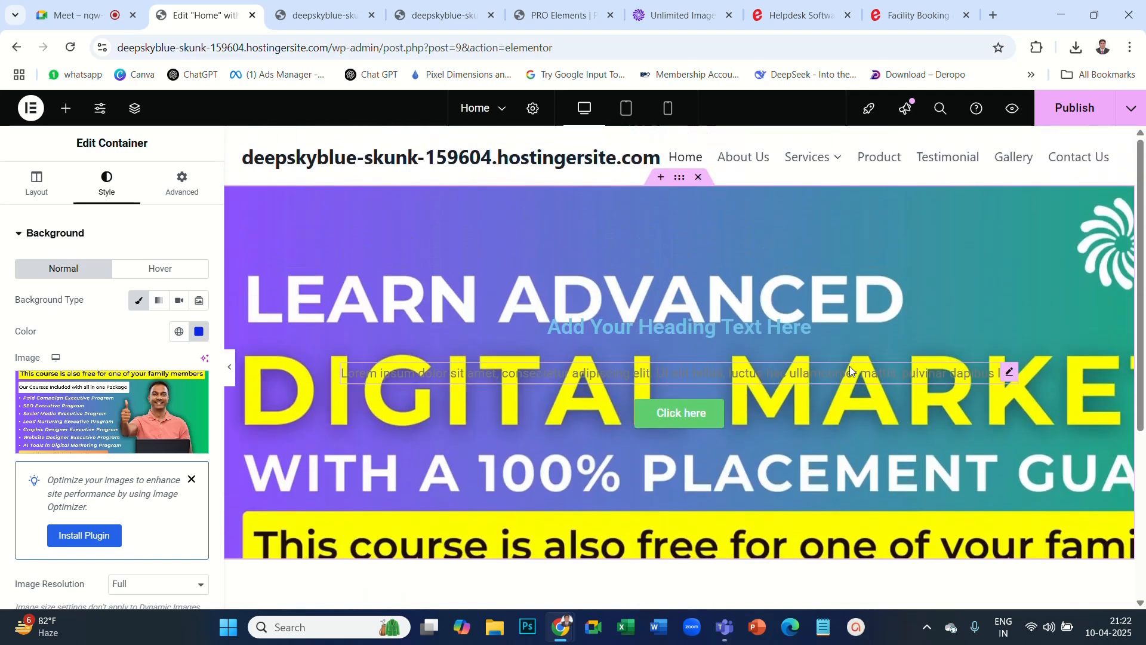
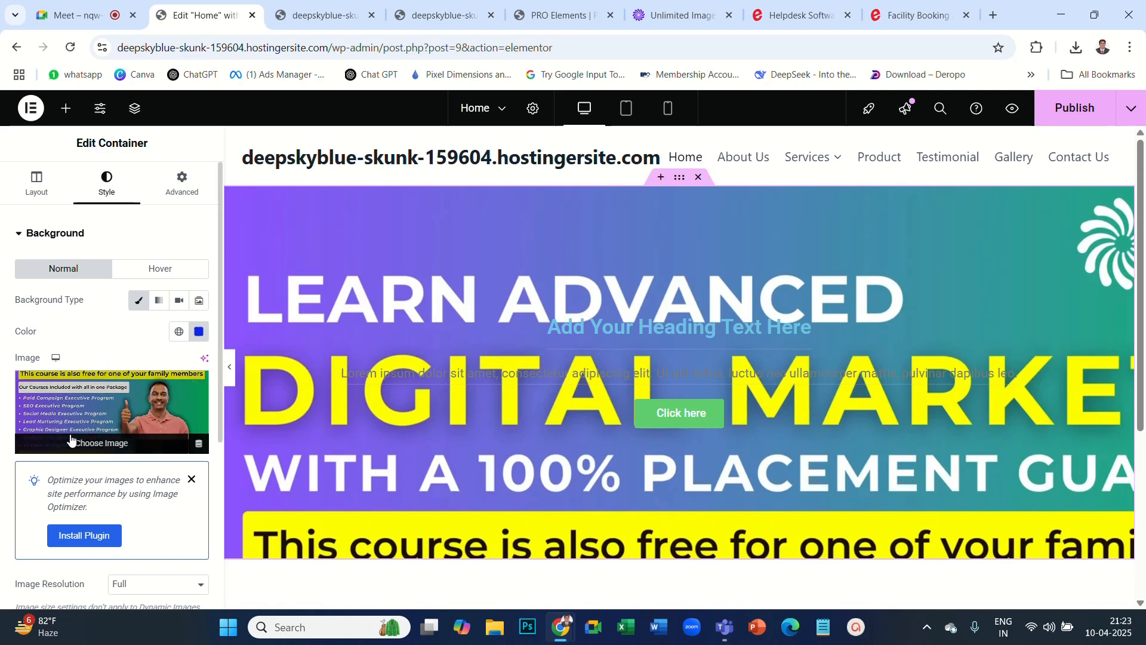
Set the background image's display size to Contain.
{"action": "scroll", "coordinate": [83, 442], "scroll_direction": "down", "scroll_amount": 3}
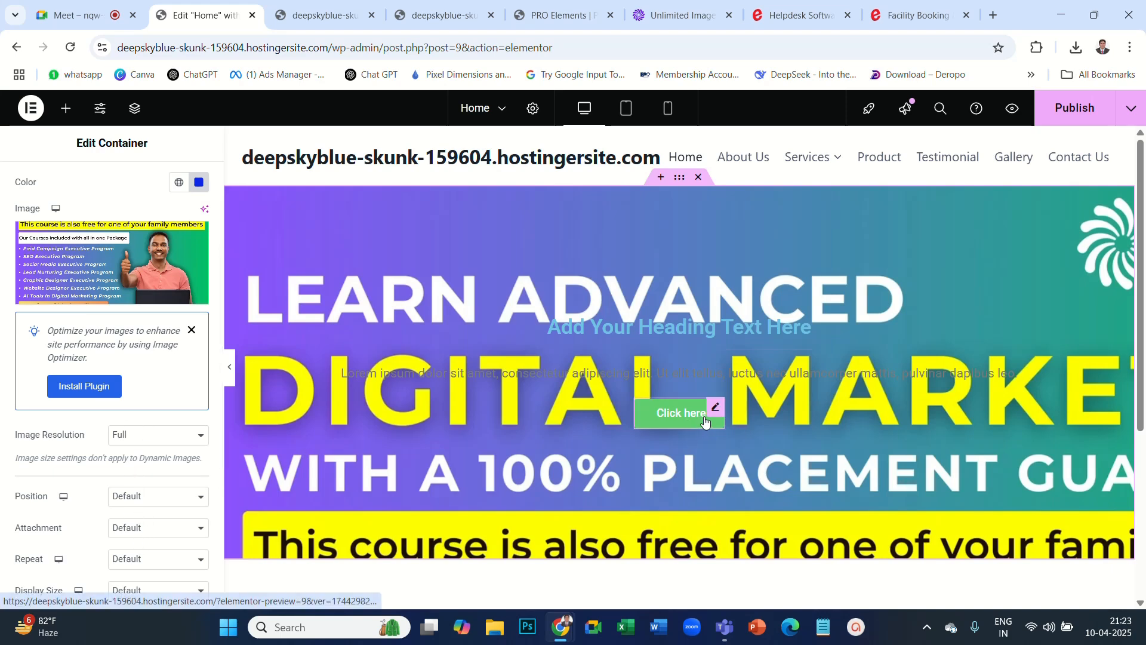
{"action": "scroll", "coordinate": [88, 371], "scroll_direction": "down", "scroll_amount": 1}
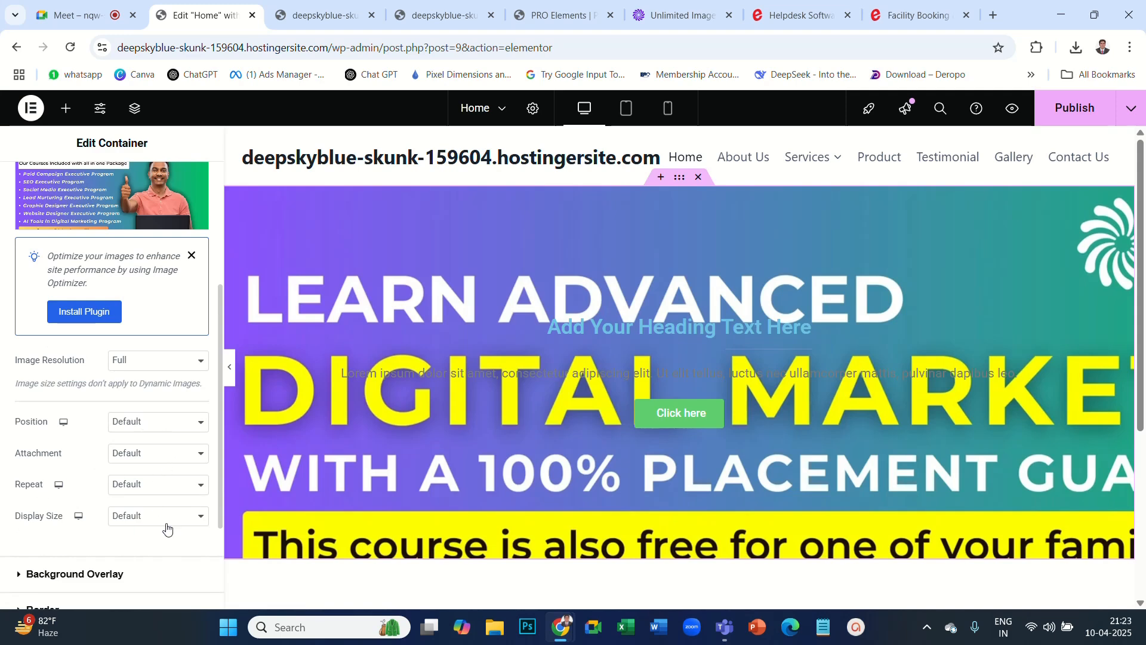
{"action": "left_click", "coordinate": [196, 425]}
{"action": "left_click", "coordinate": [196, 425]}
{"action": "left_click", "coordinate": [196, 518]}
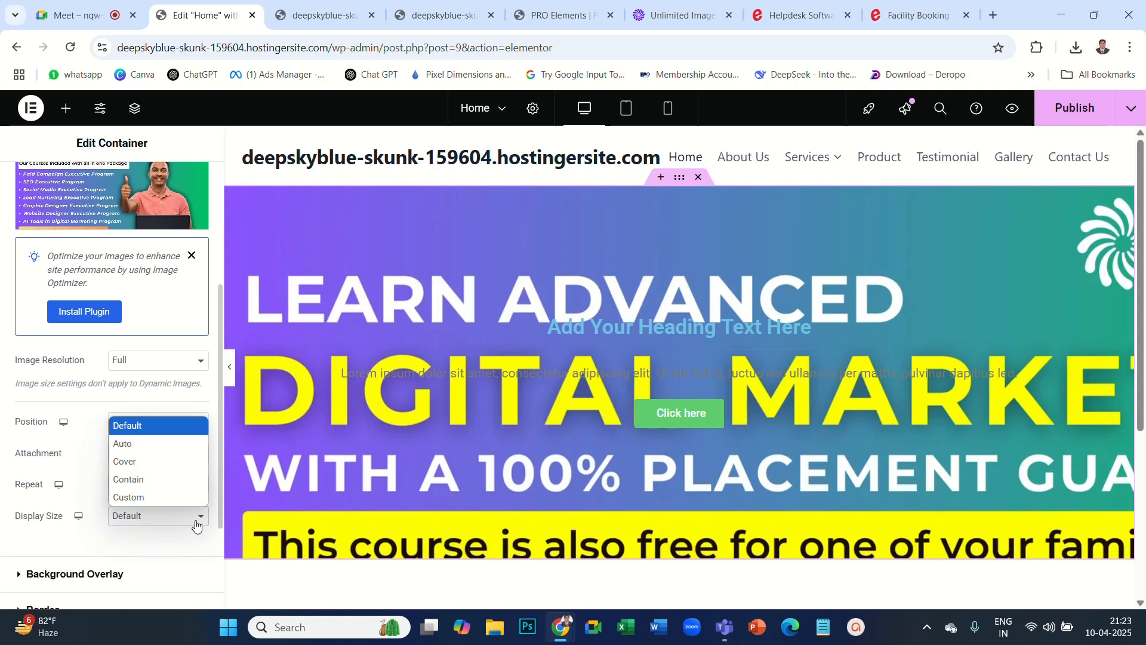
{"action": "left_click", "coordinate": [142, 480]}
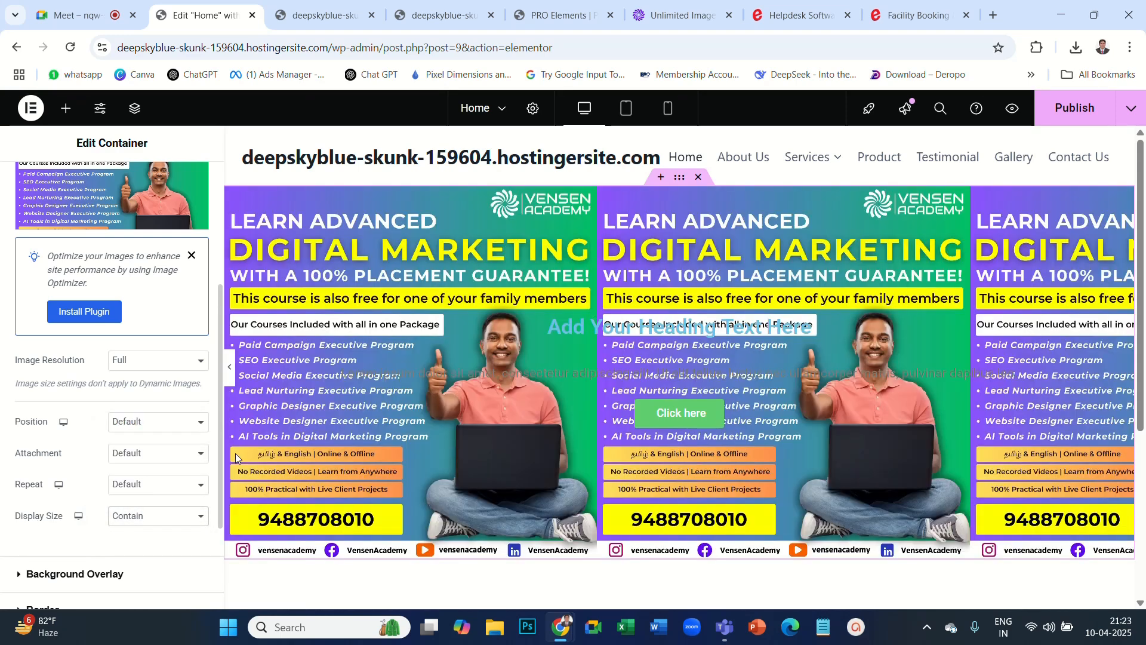
Switch the background image's display size to Cover and check how it fills the container.
{"action": "left_click", "coordinate": [192, 515]}
{"action": "left_click", "coordinate": [135, 460]}
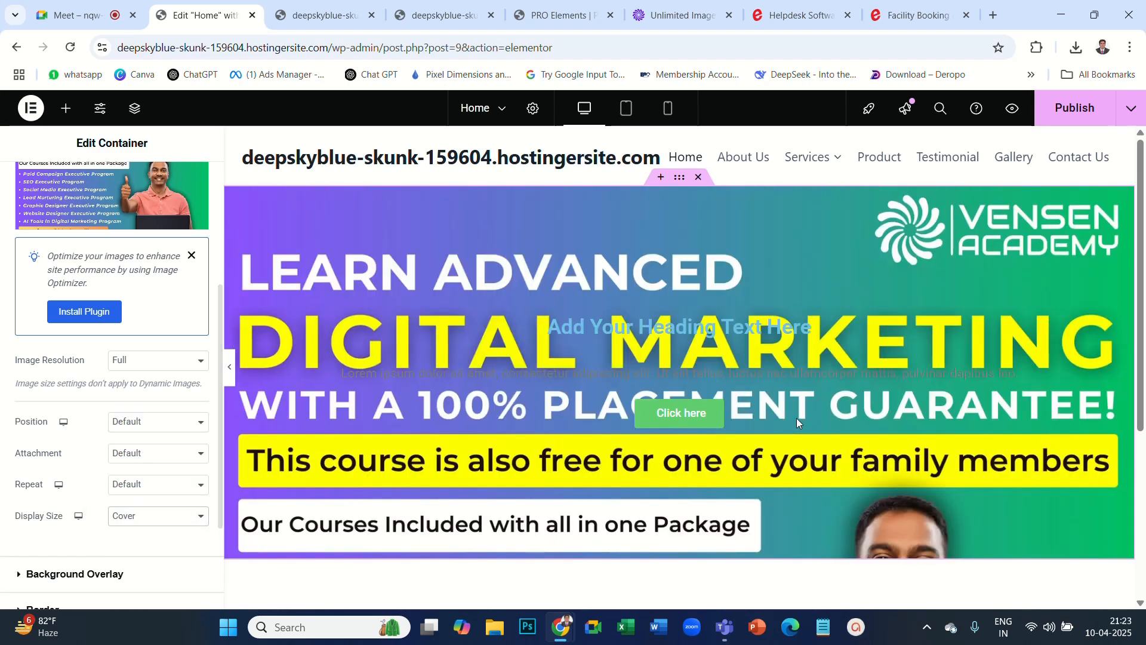
{"action": "scroll", "coordinate": [796, 418], "scroll_direction": "down", "scroll_amount": 5}
{"action": "scroll", "coordinate": [816, 445], "scroll_direction": "up", "scroll_amount": 4}
Try the Auto display size for the background image, then the Custom display size.
{"action": "left_click", "coordinate": [192, 517]}
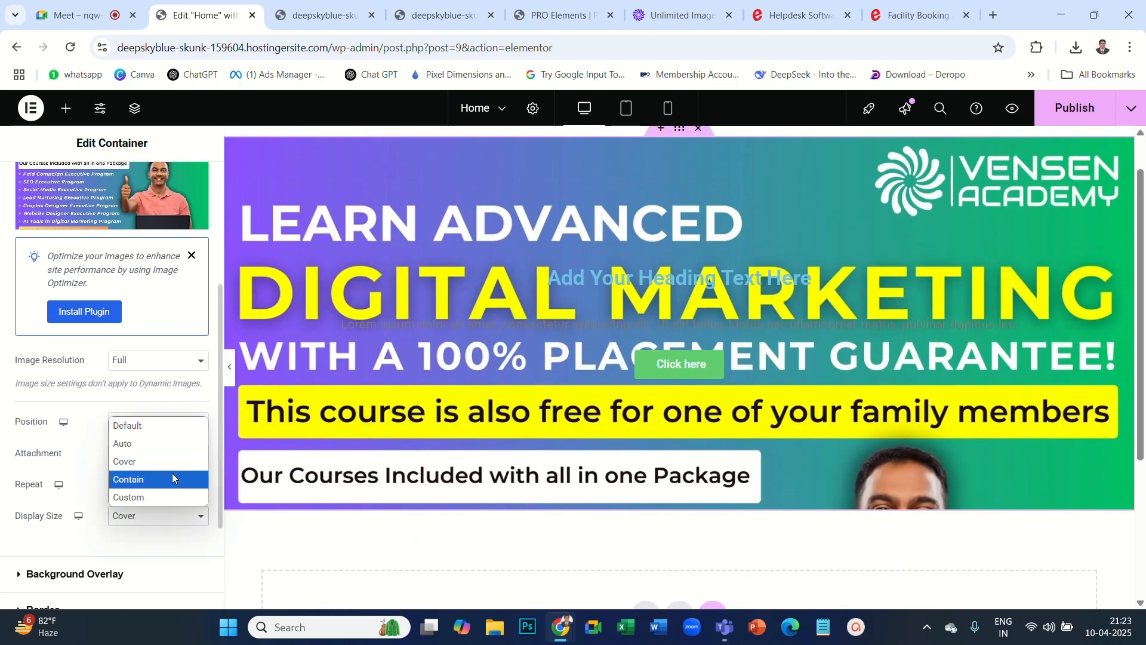
{"action": "left_click", "coordinate": [153, 446]}
{"action": "left_click", "coordinate": [193, 523]}
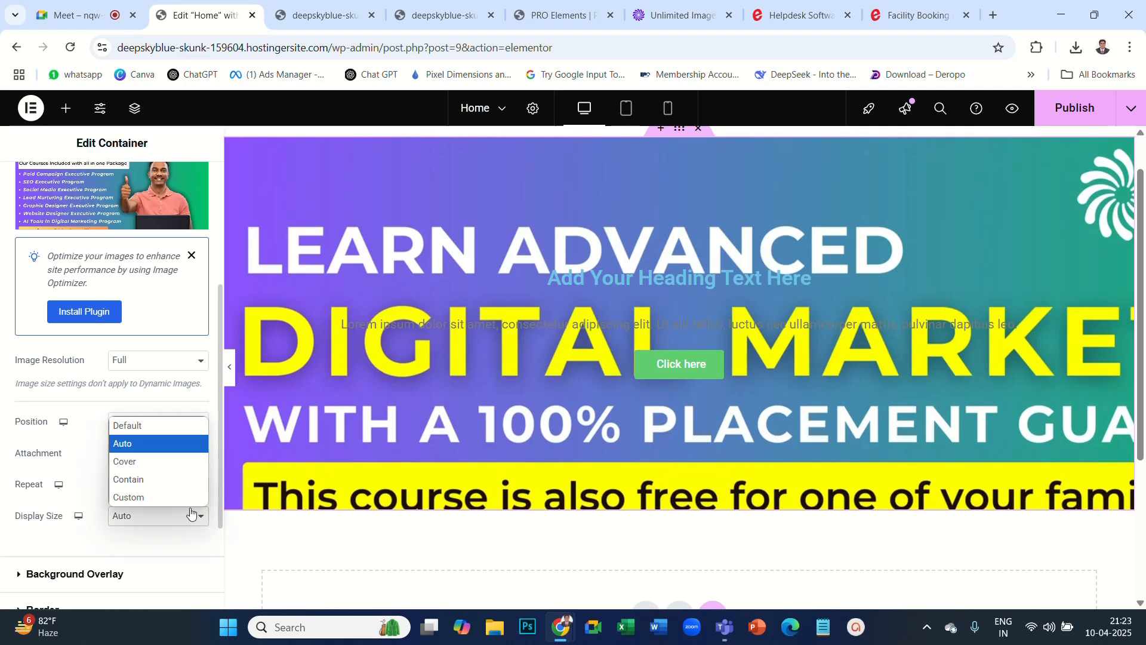
{"action": "left_click", "coordinate": [137, 495]}
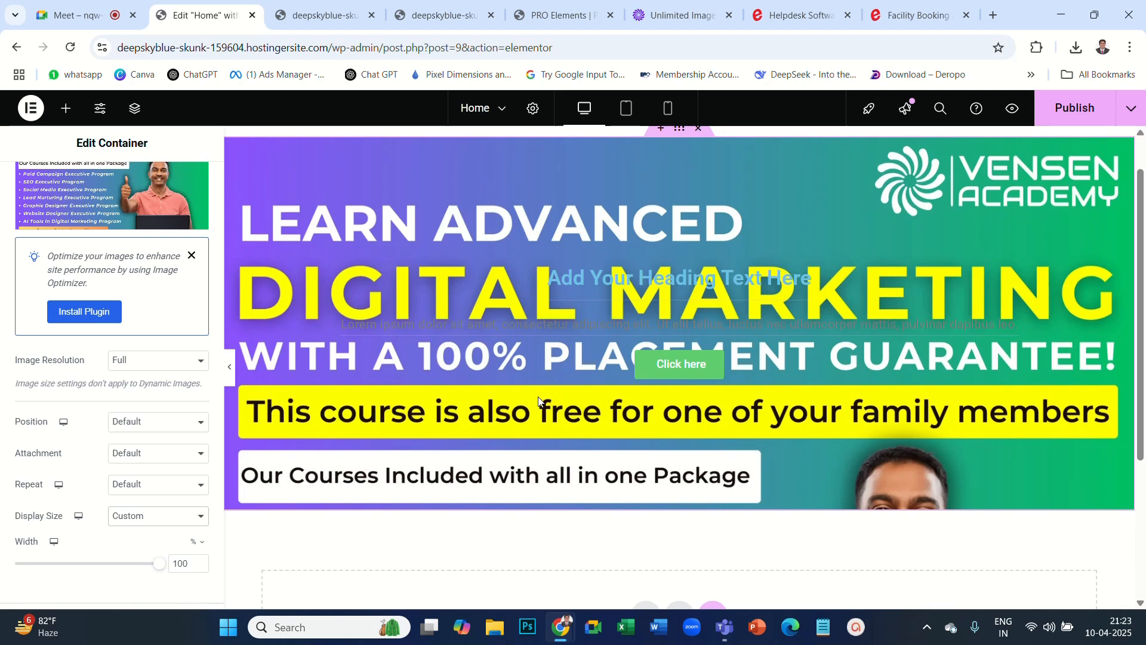
{"action": "scroll", "coordinate": [571, 411], "scroll_direction": "up", "scroll_amount": 1}
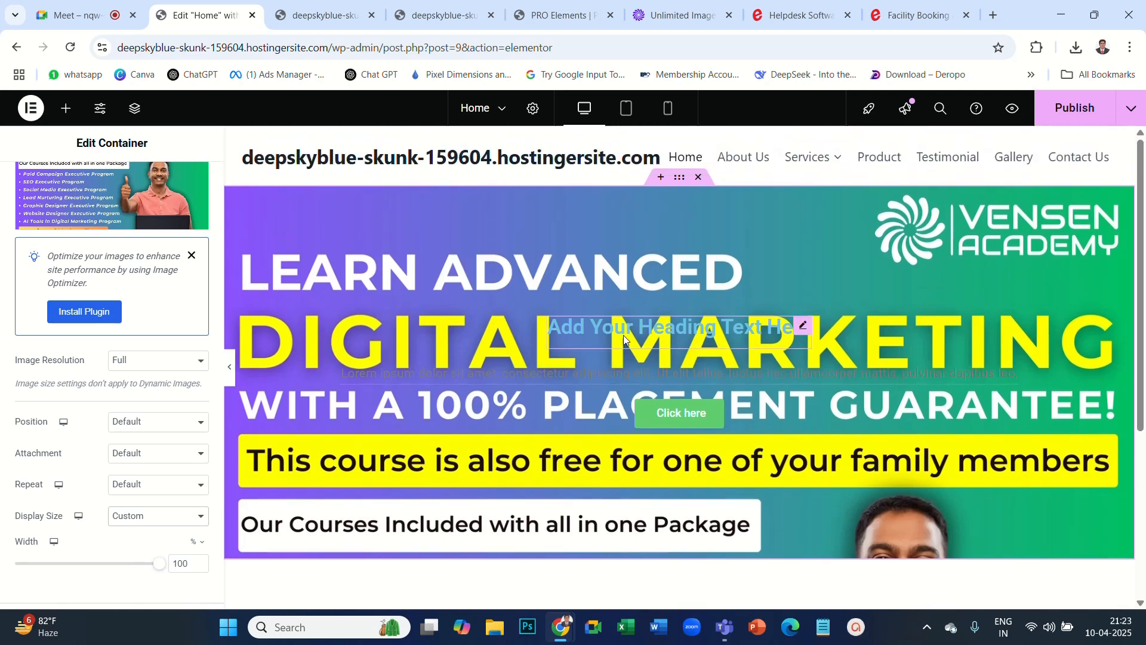
Remove the poster image from the container's background.
{"action": "scroll", "coordinate": [158, 268], "scroll_direction": "up", "scroll_amount": 3}
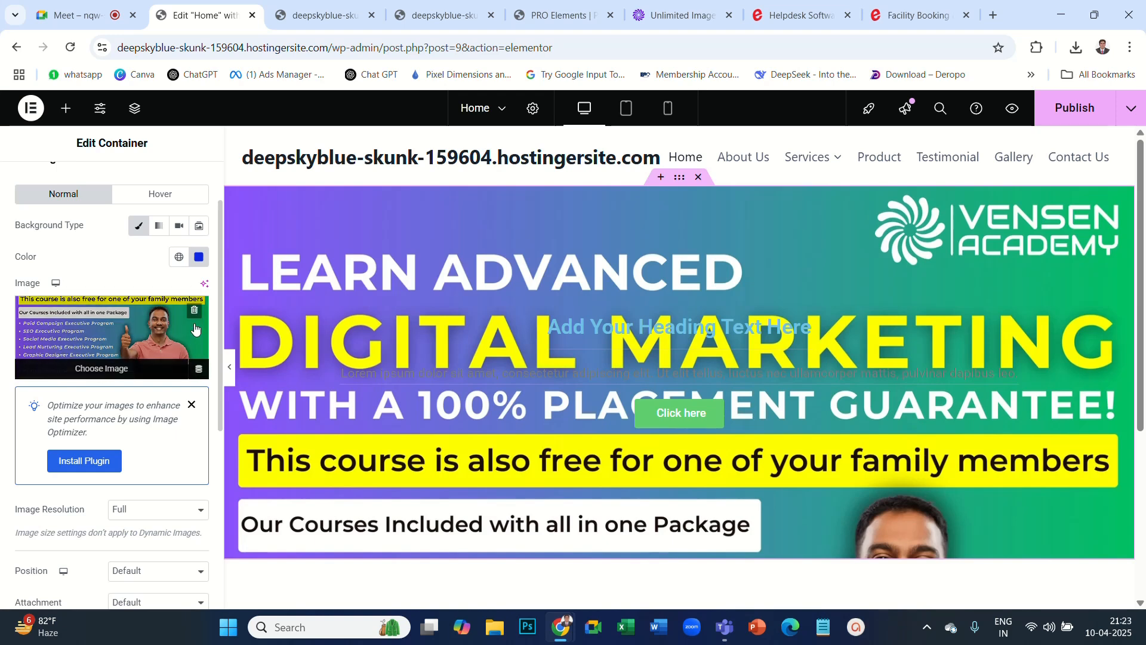
{"action": "left_click", "coordinate": [195, 311]}
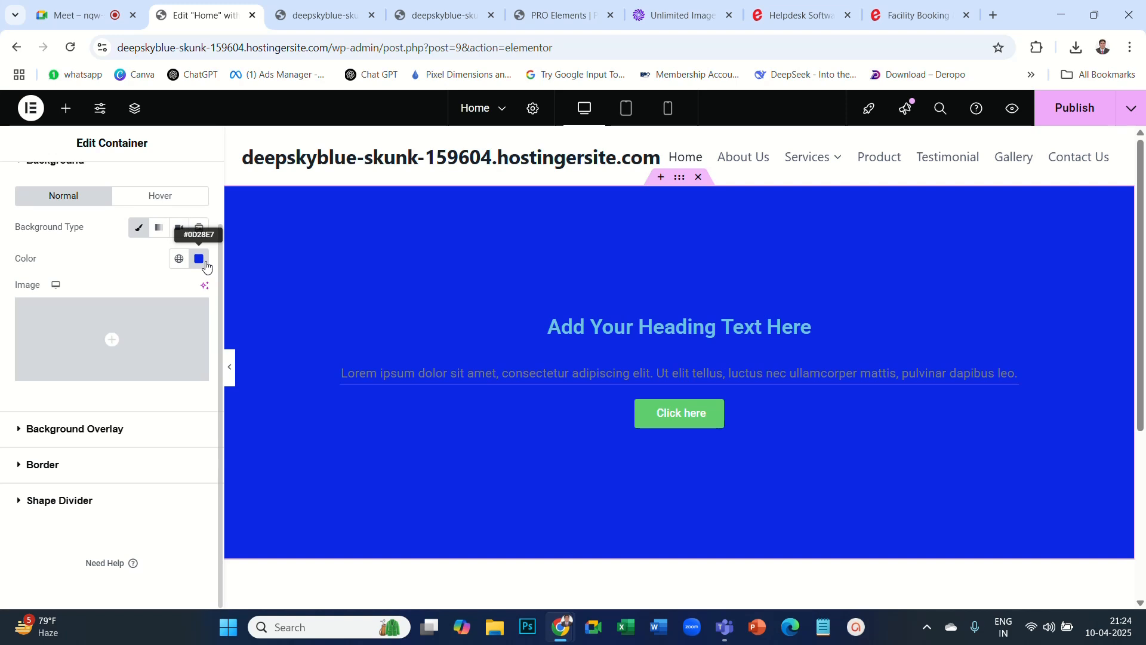
{"action": "mouse_move", "coordinate": [158, 344]}
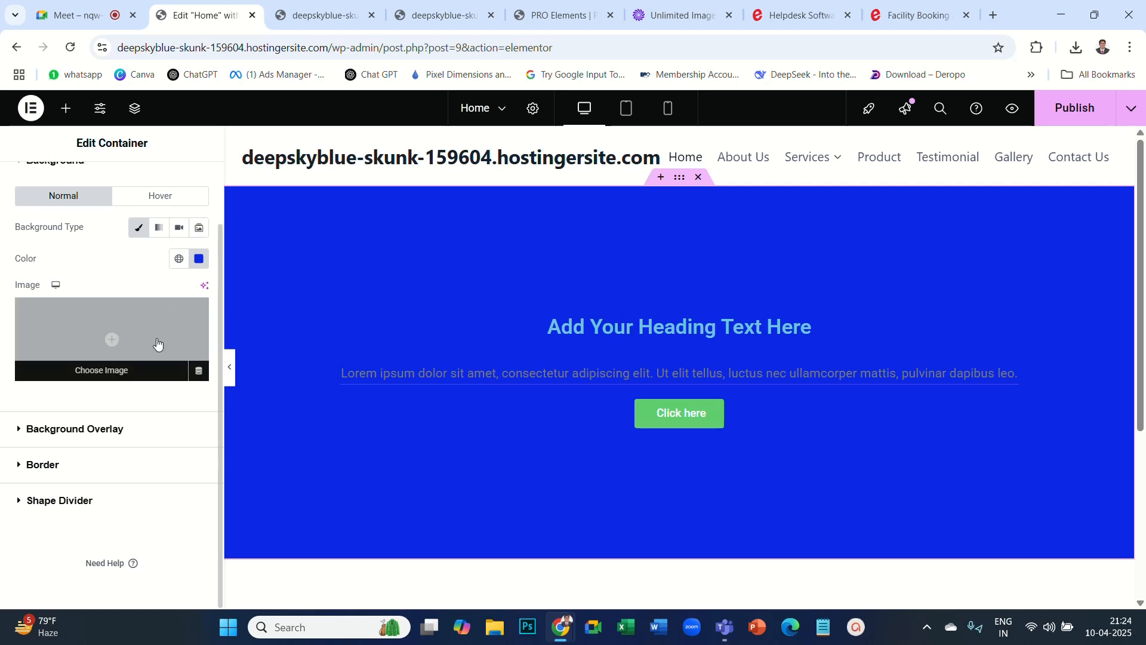
Give the container a classic hover background in the bright green #0DEC3B.
{"action": "scroll", "coordinate": [158, 343], "scroll_direction": "up", "scroll_amount": 2}
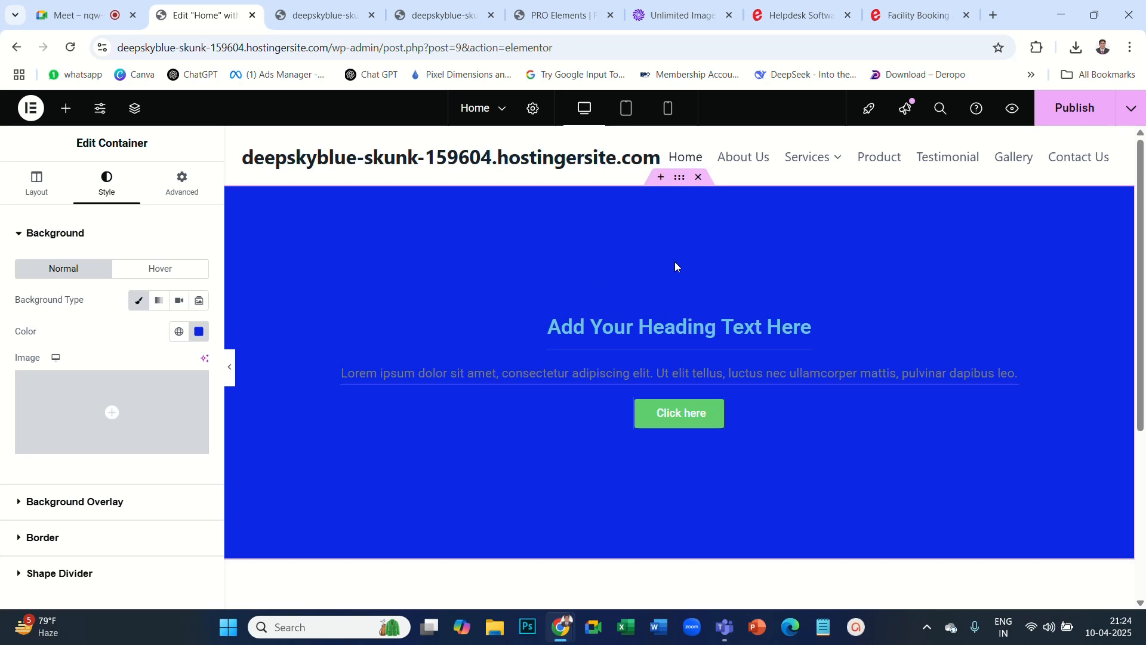
{"action": "left_click", "coordinate": [170, 273]}
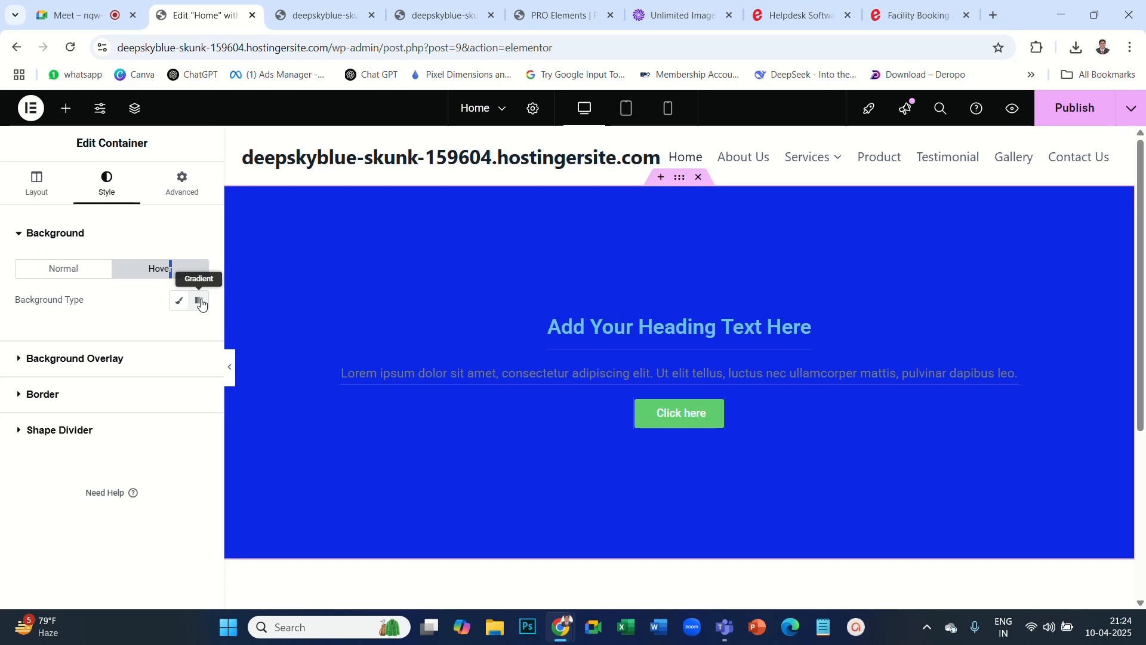
{"action": "left_click", "coordinate": [180, 302]}
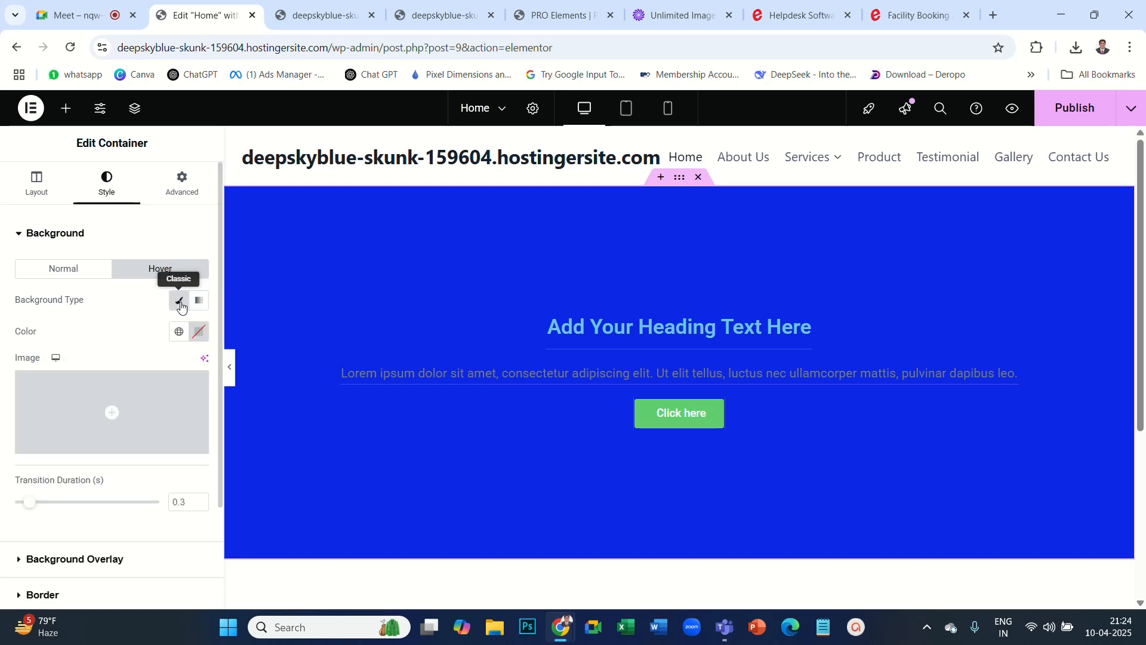
{"action": "left_click", "coordinate": [200, 332]}
{"action": "left_click", "coordinate": [203, 502]}
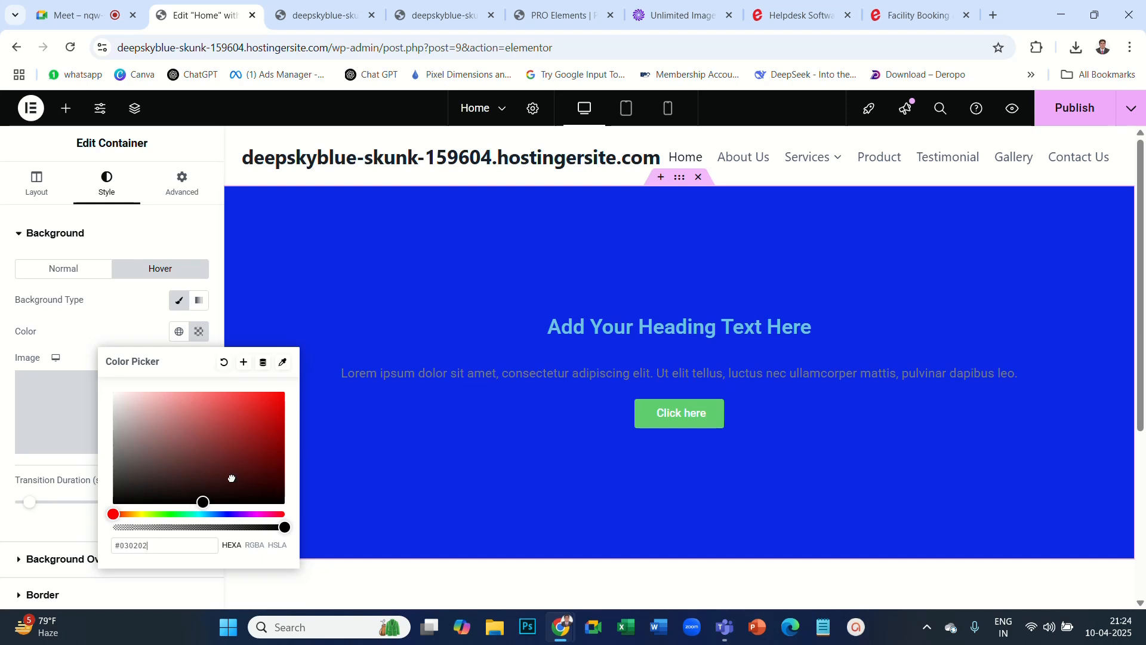
{"action": "left_click_drag", "start_coordinate": [232, 478], "coordinate": [275, 406]}
{"action": "left_click", "coordinate": [115, 515]}
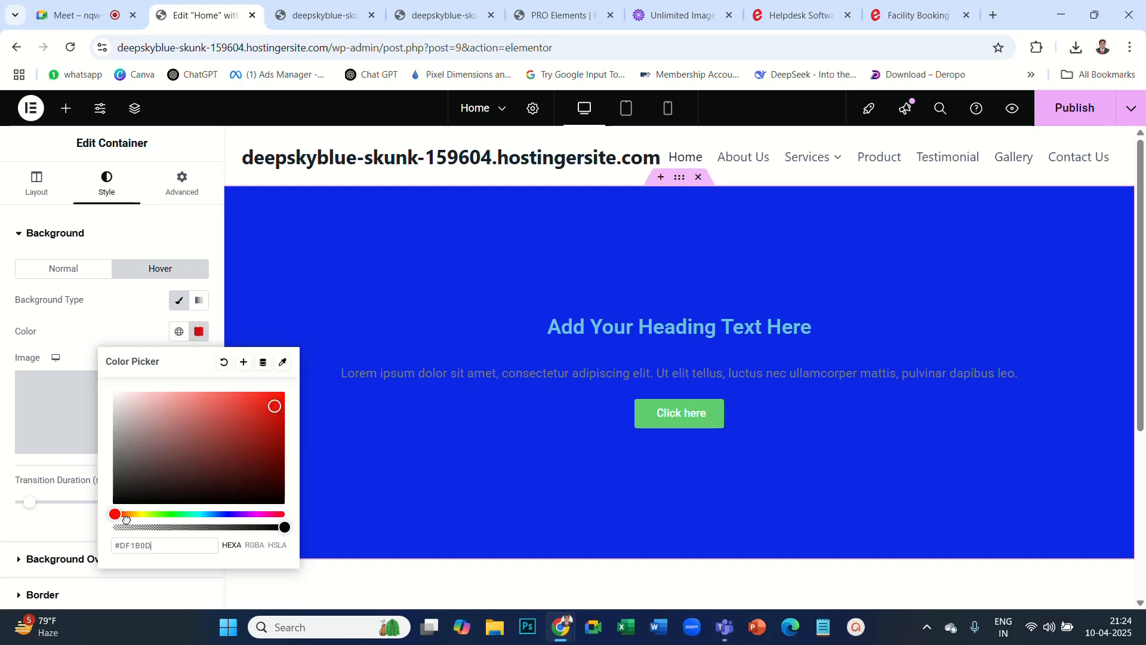
{"action": "left_click_drag", "start_coordinate": [126, 518], "coordinate": [176, 515]}
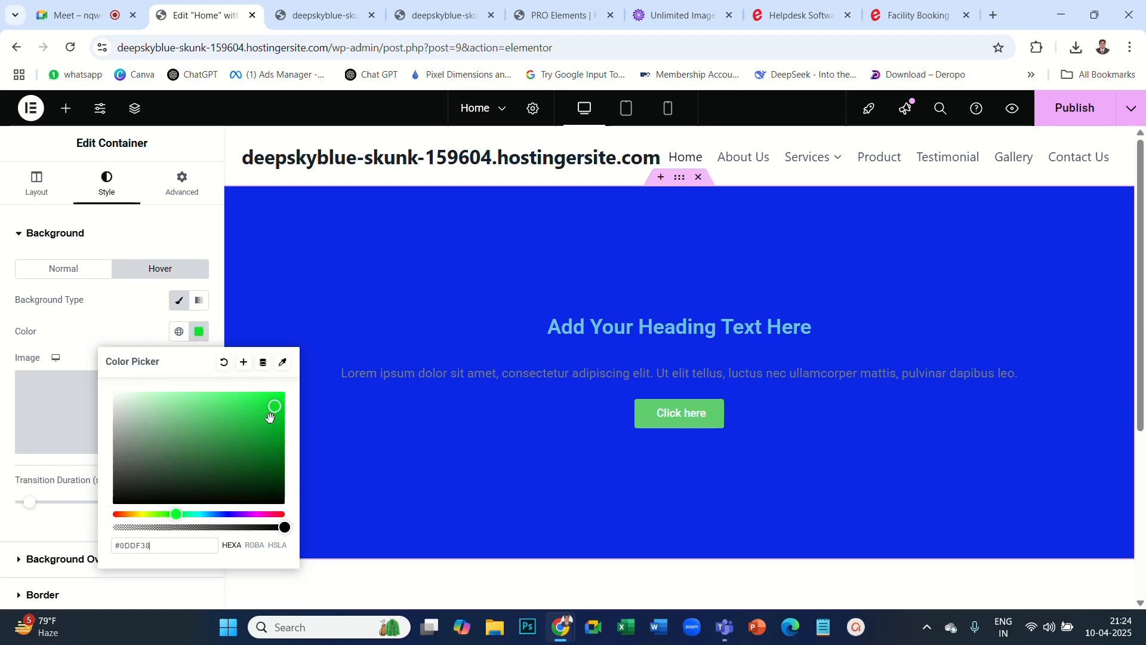
{"action": "left_click_drag", "start_coordinate": [269, 417], "coordinate": [276, 400]}
{"action": "left_click", "coordinate": [141, 225]}
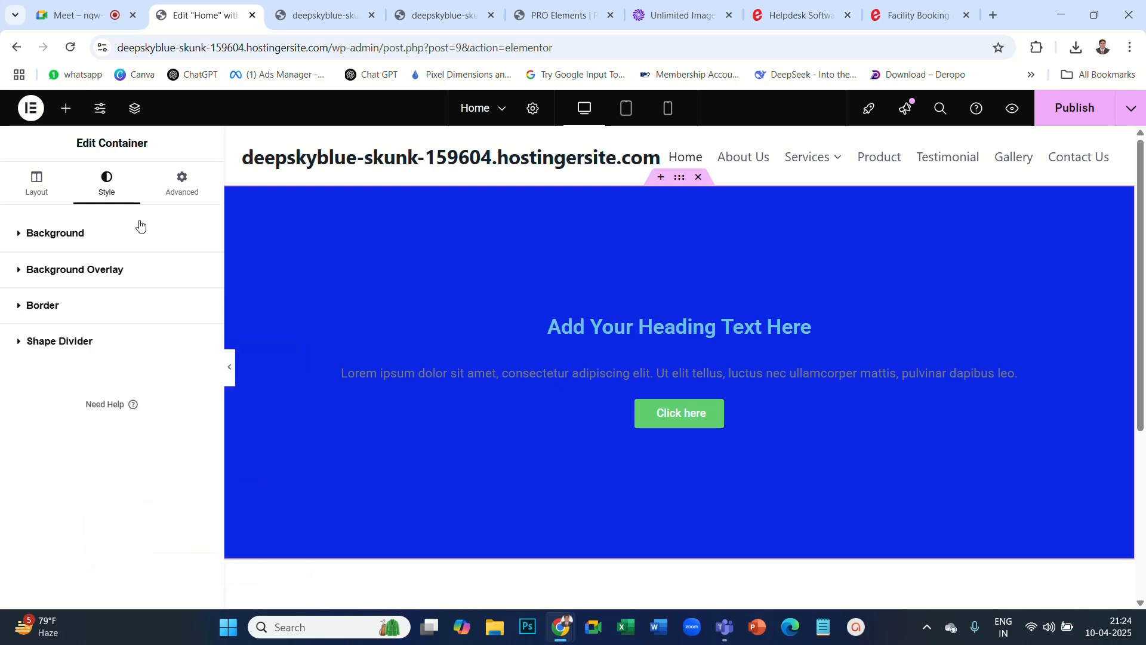
Compare the container's normal and hover background settings and open the hover color for inspection.
{"action": "left_click", "coordinate": [53, 246]}
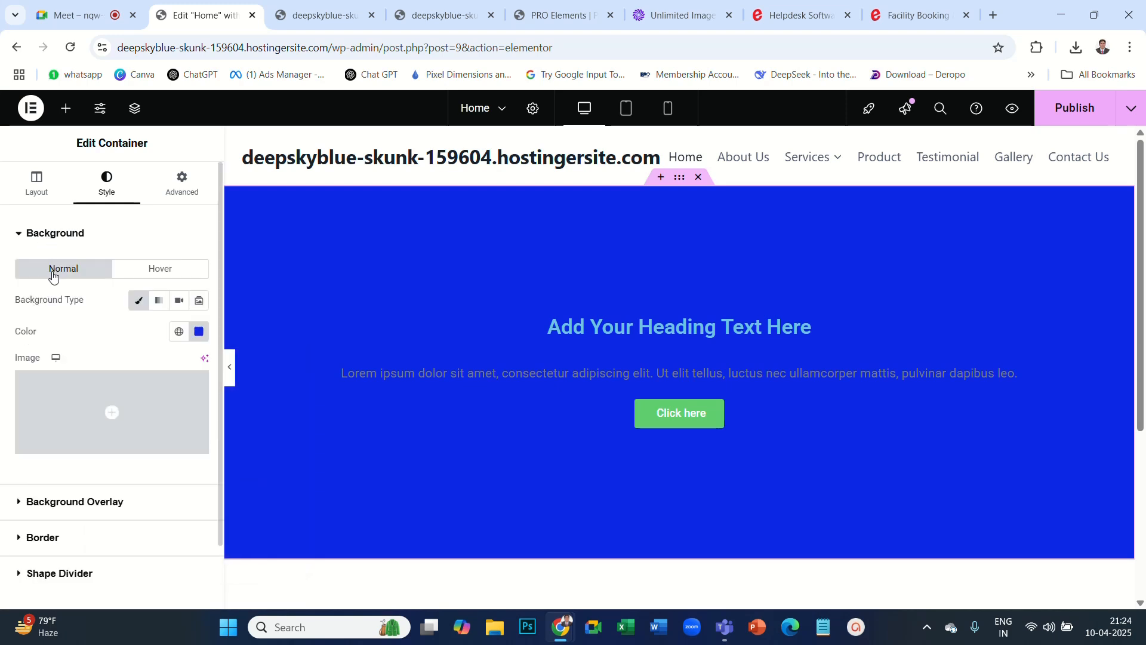
{"action": "left_click", "coordinate": [149, 269]}
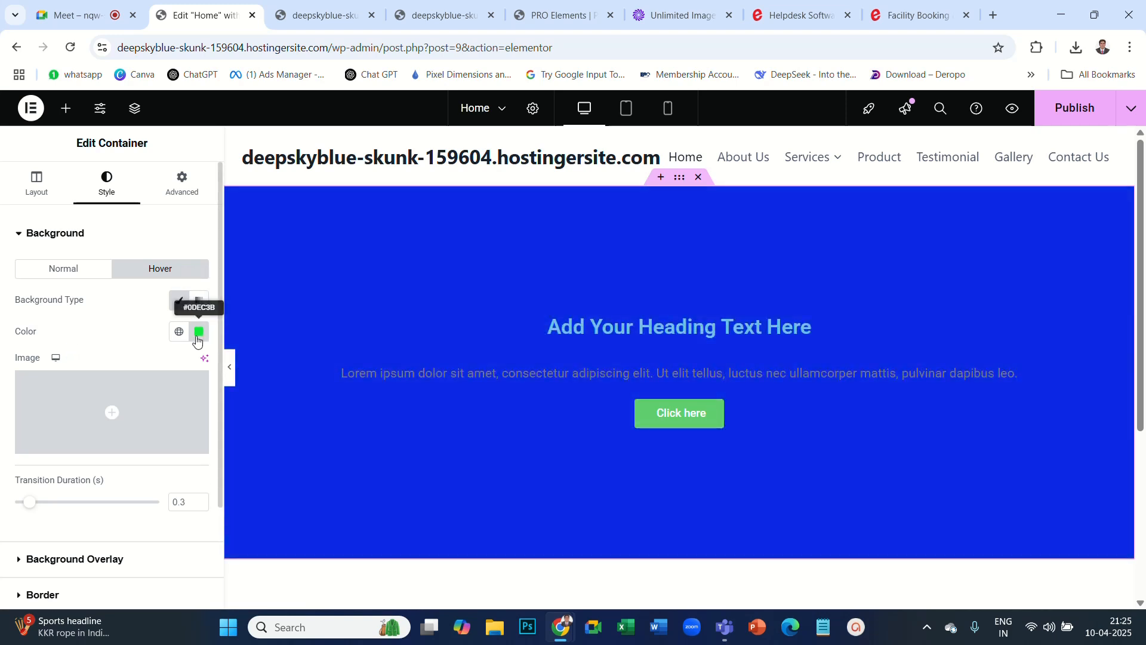
{"action": "left_click", "coordinate": [199, 332]}
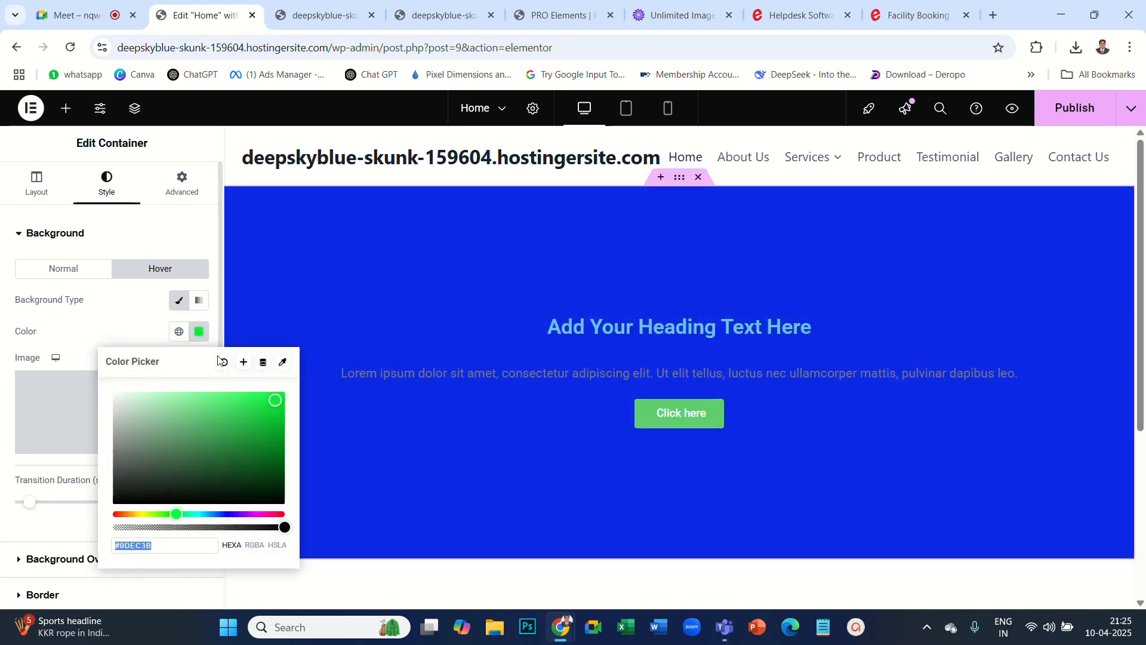
{"action": "left_click", "coordinate": [68, 276]}
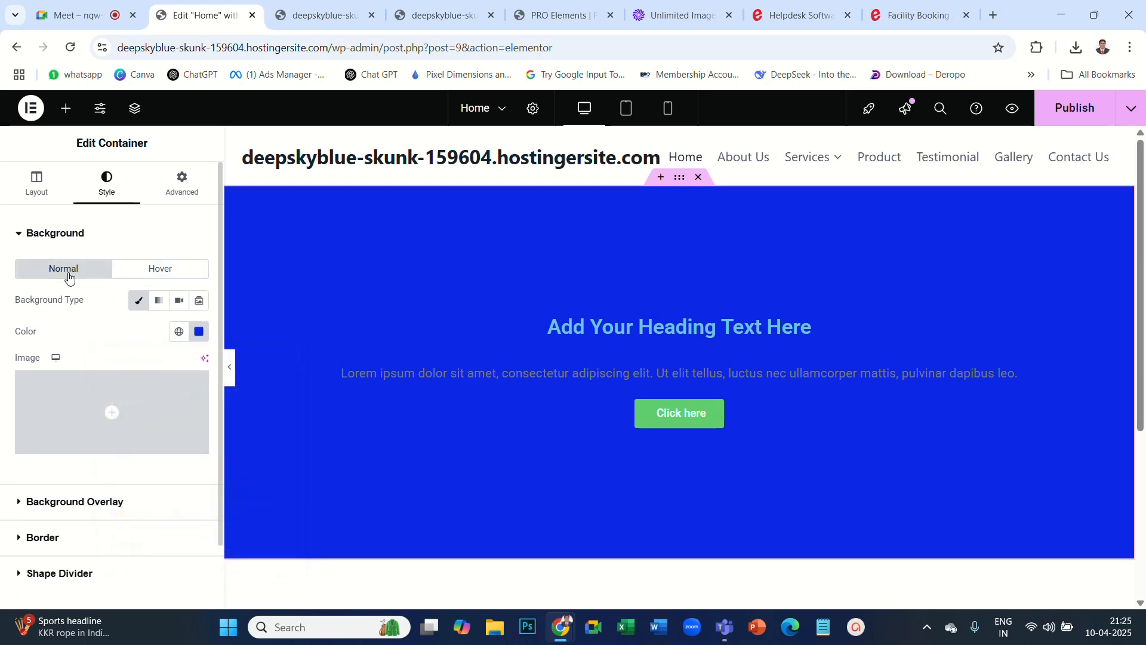
{"action": "left_click", "coordinate": [178, 273]}
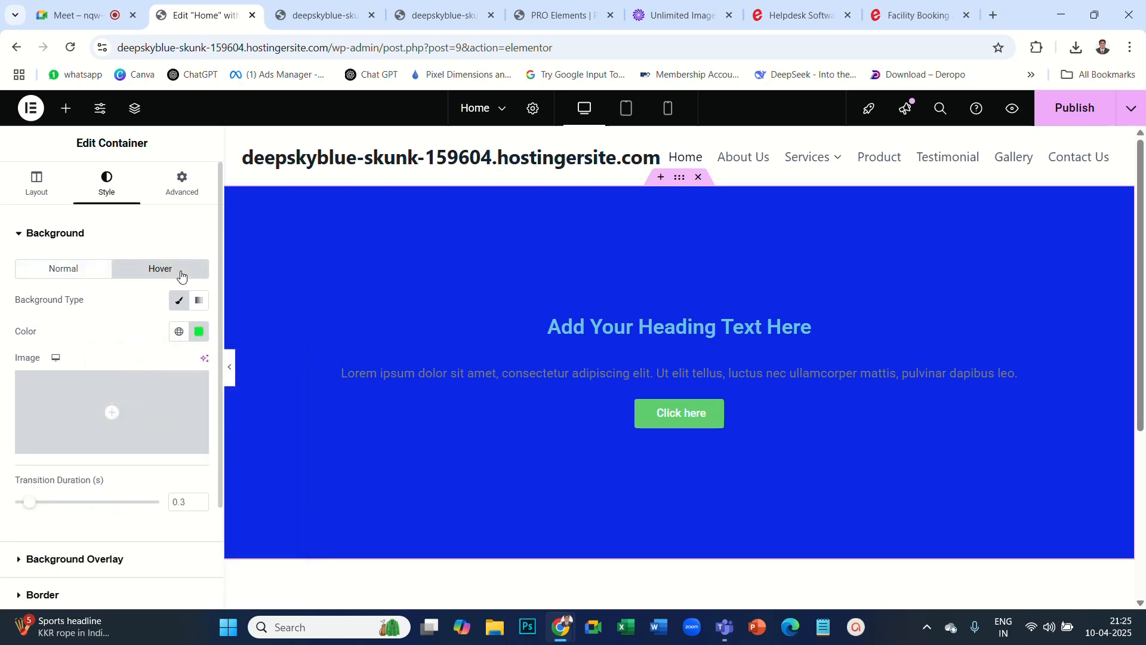
{"action": "left_click", "coordinate": [200, 333]}
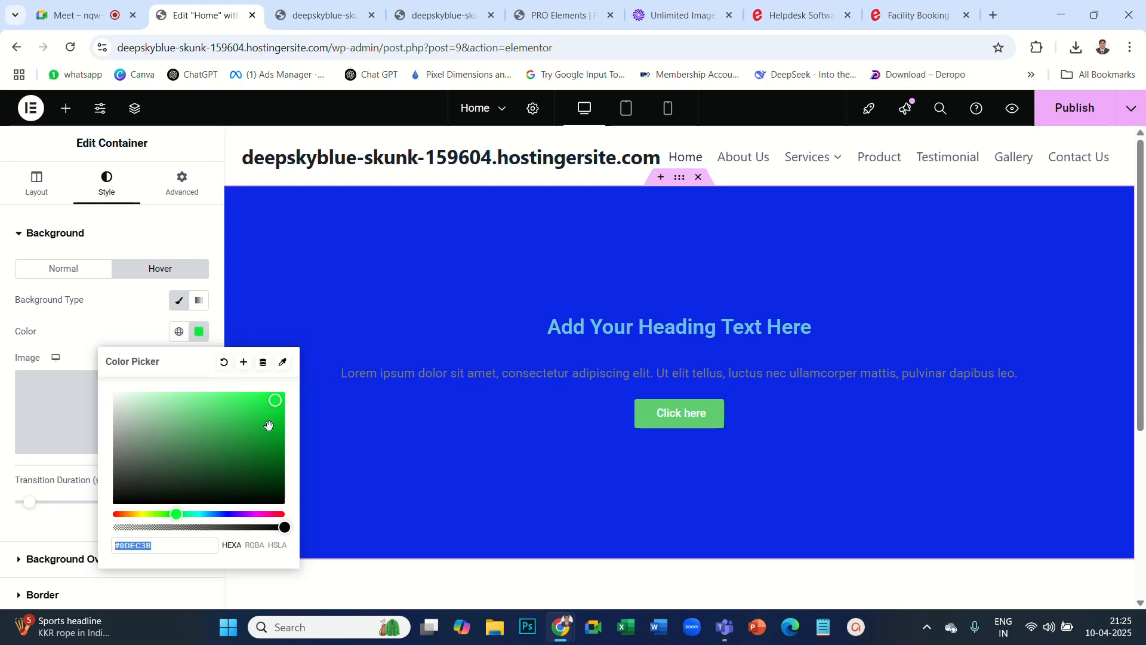
Clear the container's green hover background color and replace it with the purple #AE0BBD.
{"action": "left_click", "coordinate": [224, 364]}
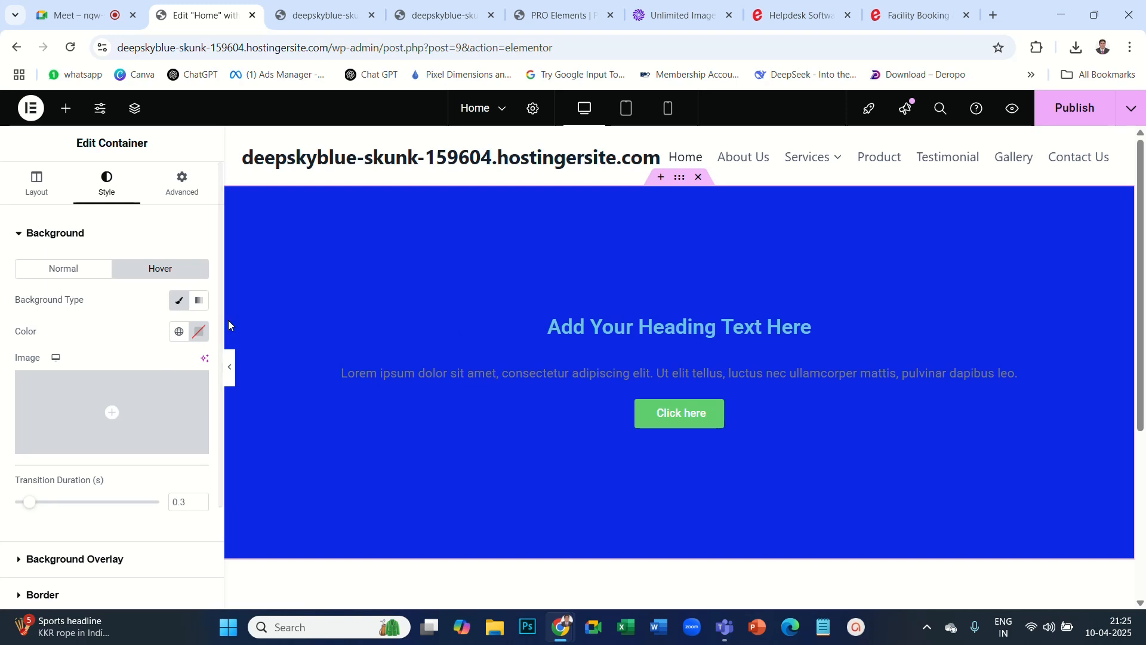
{"action": "left_click", "coordinate": [199, 332]}
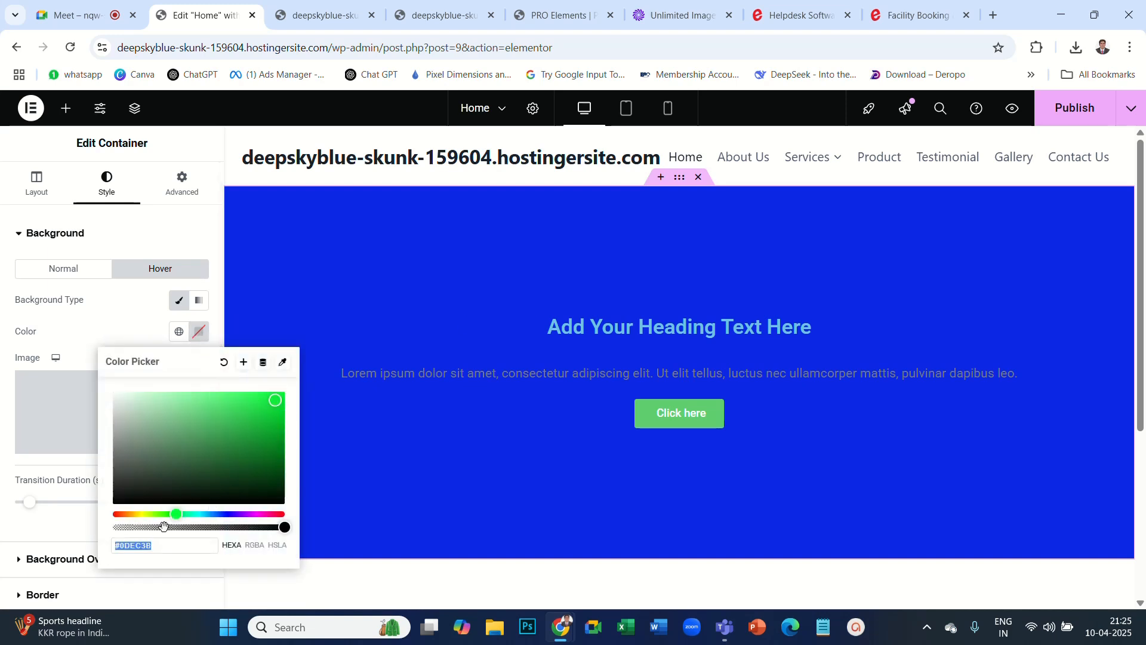
{"action": "left_click_drag", "start_coordinate": [176, 513], "coordinate": [254, 502]}
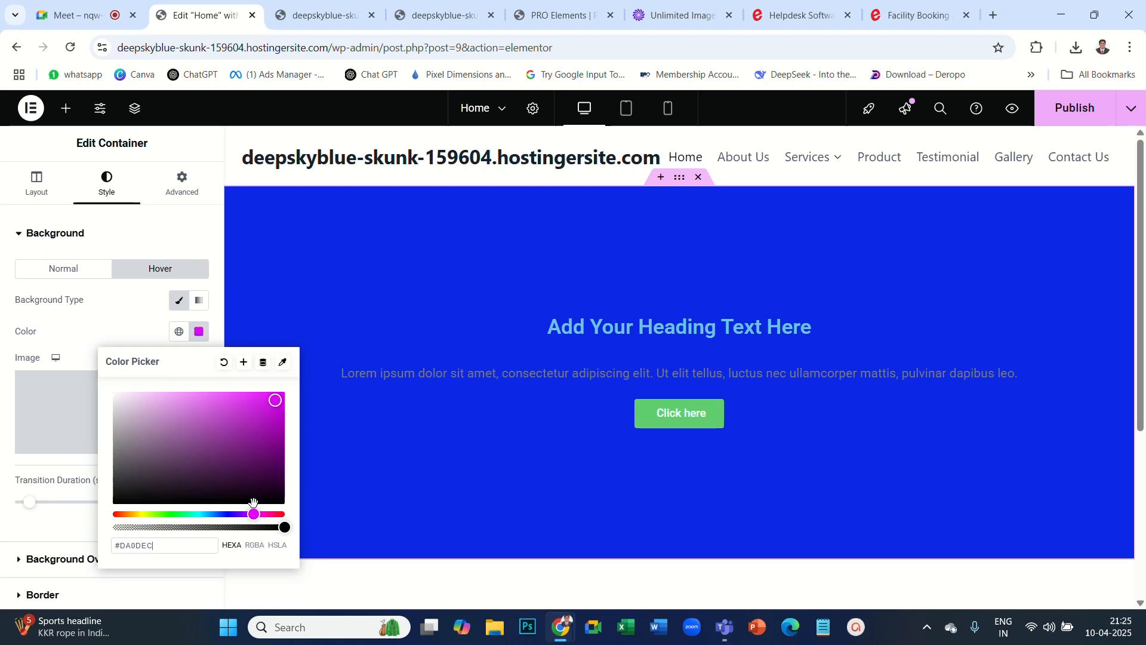
{"action": "left_click_drag", "start_coordinate": [275, 404], "coordinate": [274, 422]}
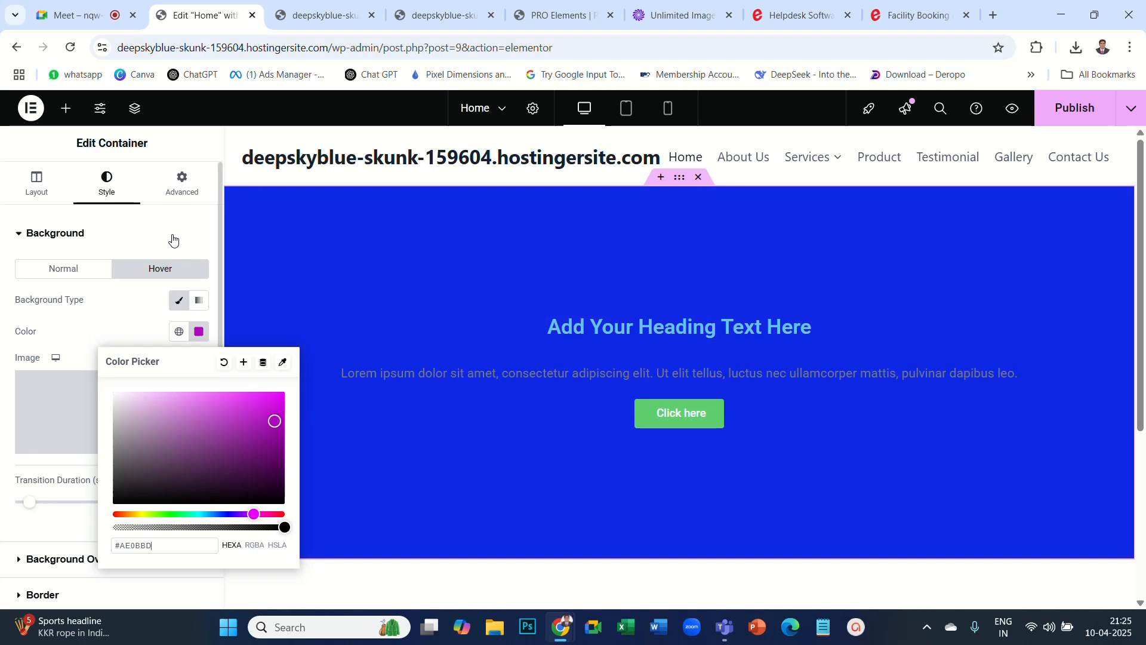
{"action": "left_click", "coordinate": [173, 238]}
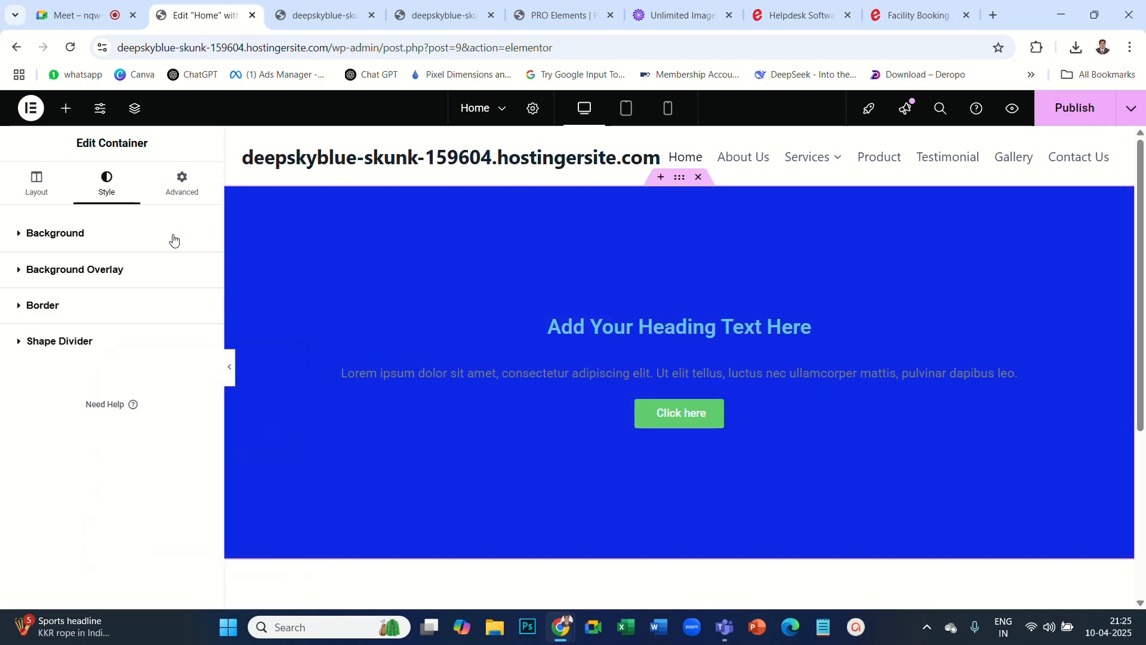
Try a 1.5-second transition duration for the container's hover background, then set it to 0.4 seconds.
{"action": "left_click", "coordinate": [103, 239]}
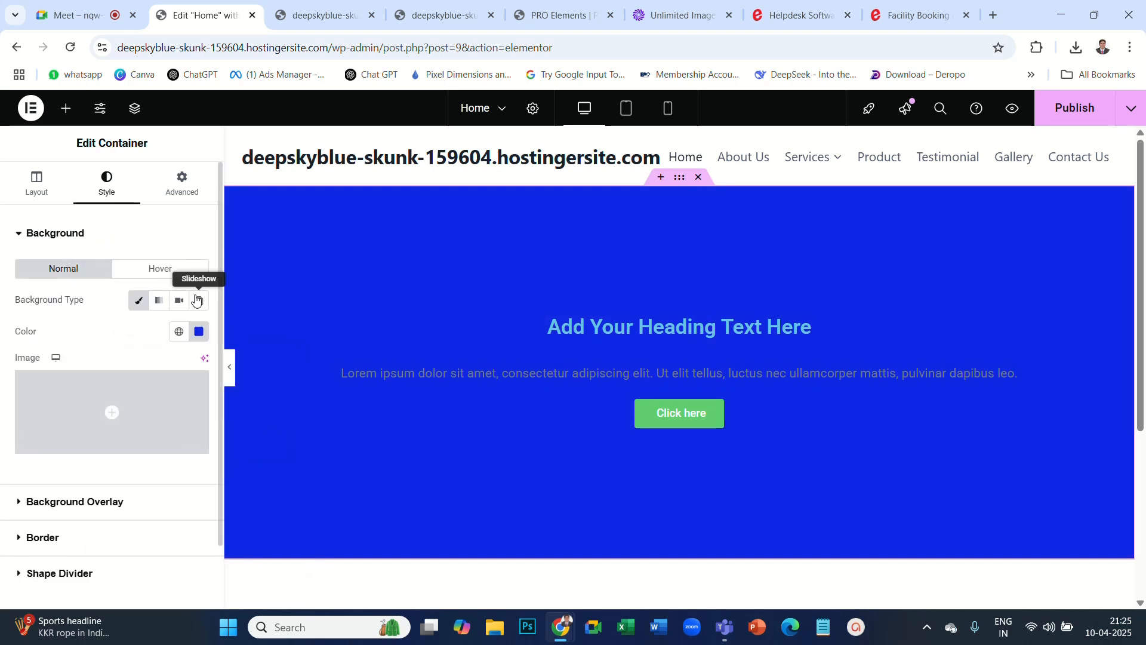
{"action": "left_click", "coordinate": [149, 271]}
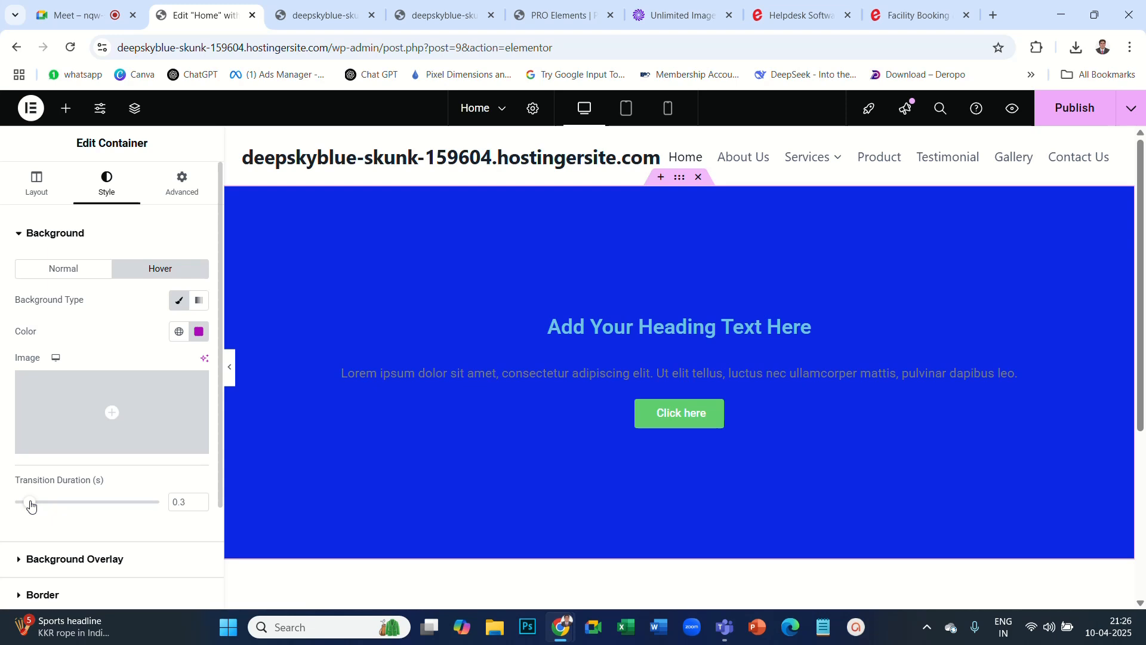
{"action": "left_click_drag", "start_coordinate": [29, 501], "coordinate": [87, 502]}
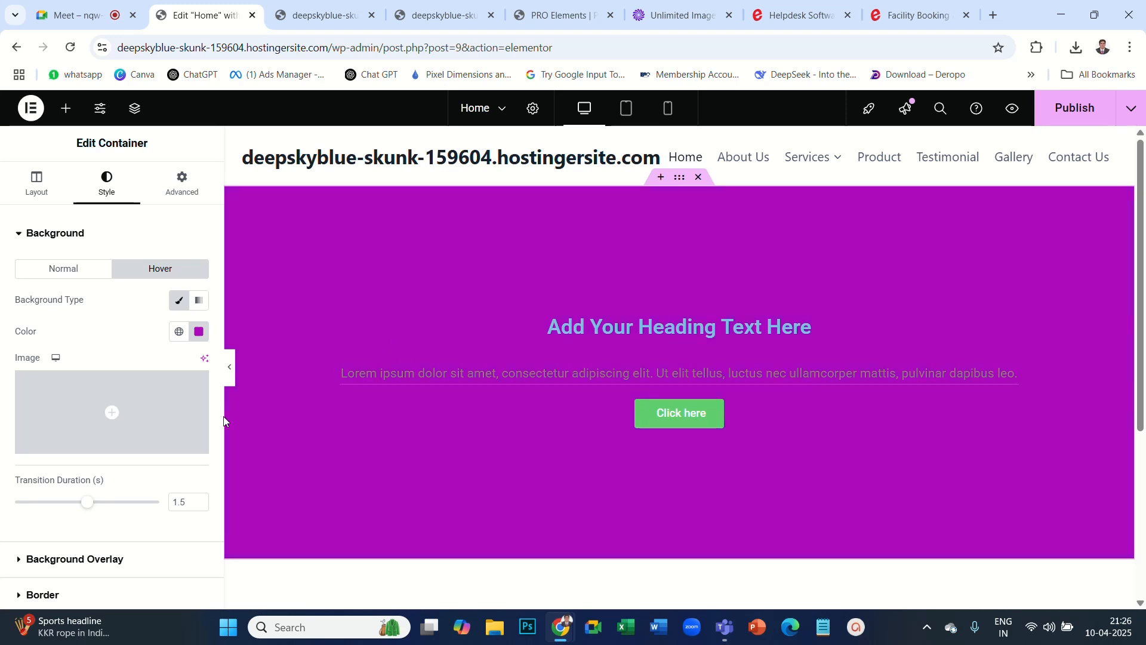
{"action": "left_click_drag", "start_coordinate": [87, 504], "coordinate": [34, 507]}
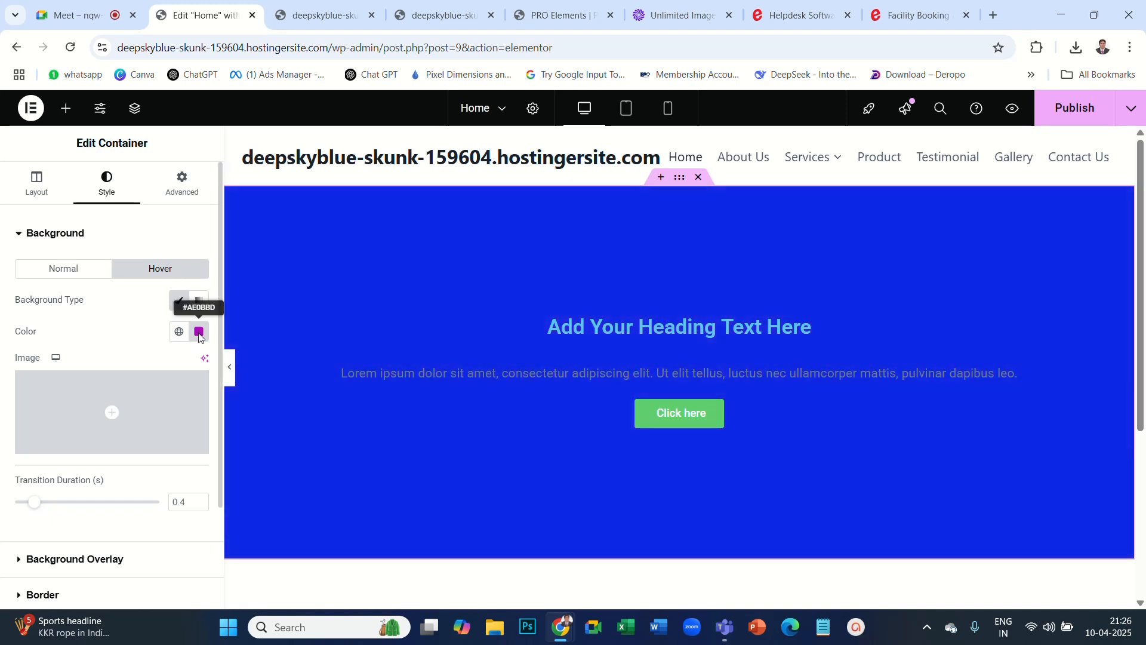
Clear the container's purple hover background color.
{"action": "mouse_move", "coordinate": [87, 411]}
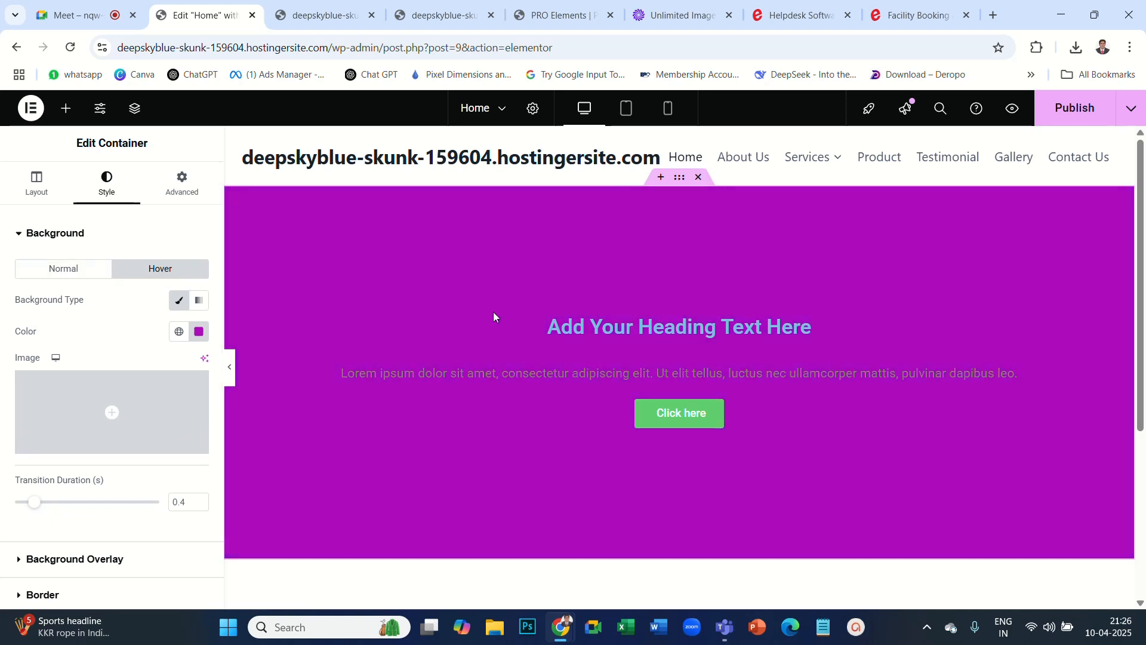
{"action": "left_click", "coordinate": [191, 326]}
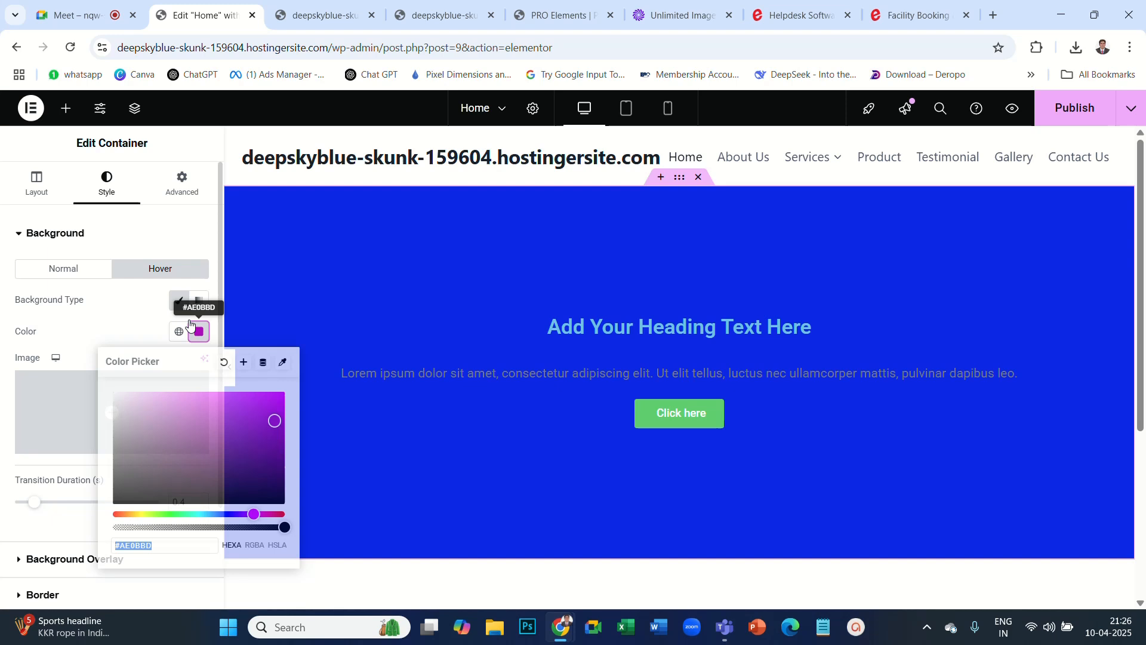
{"action": "left_click", "coordinate": [223, 363]}
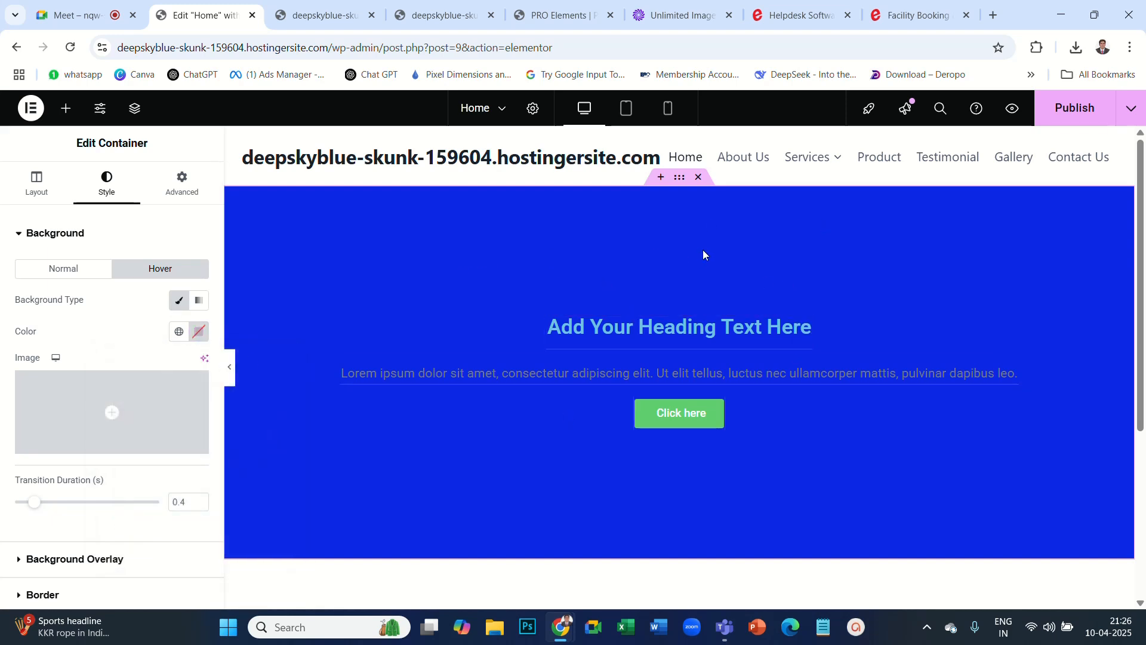
Change the container's normal background to a gradient and set its first color to the dark shade #242533.
{"action": "left_click", "coordinate": [80, 272]}
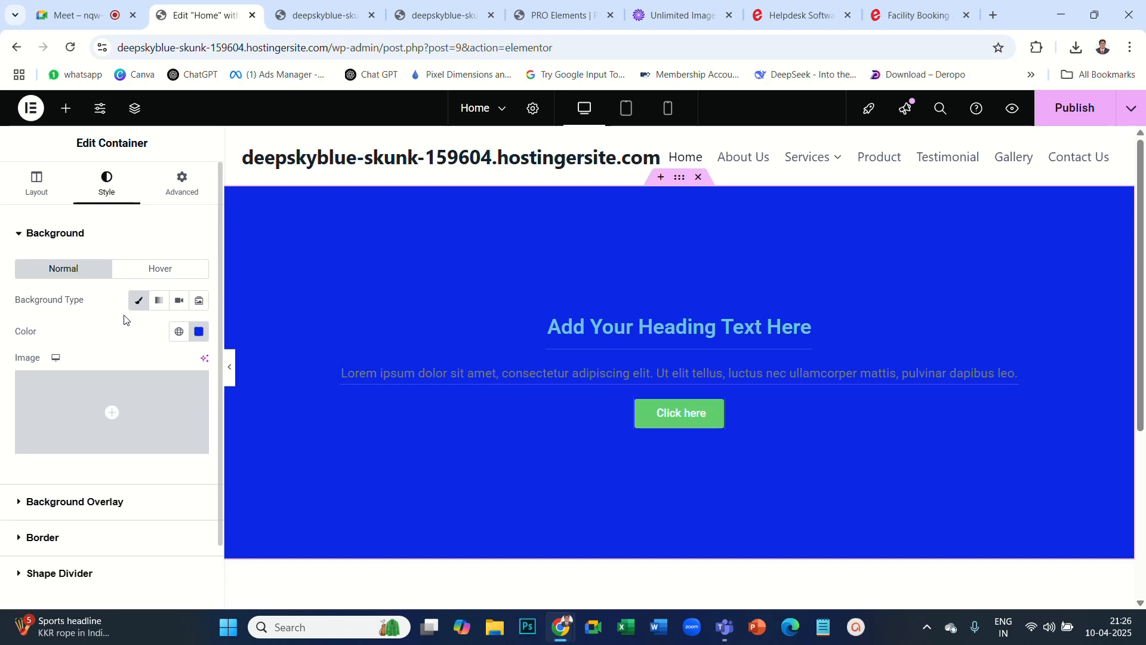
{"action": "left_click", "coordinate": [158, 303]}
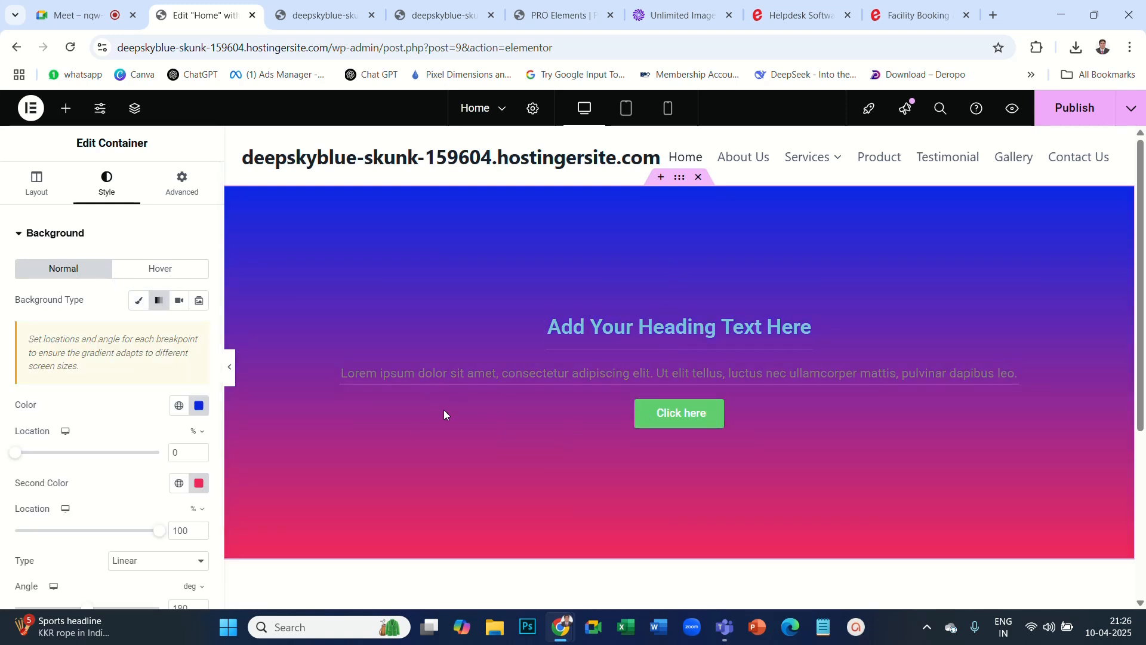
{"action": "scroll", "coordinate": [445, 417], "scroll_direction": "down", "scroll_amount": 1}
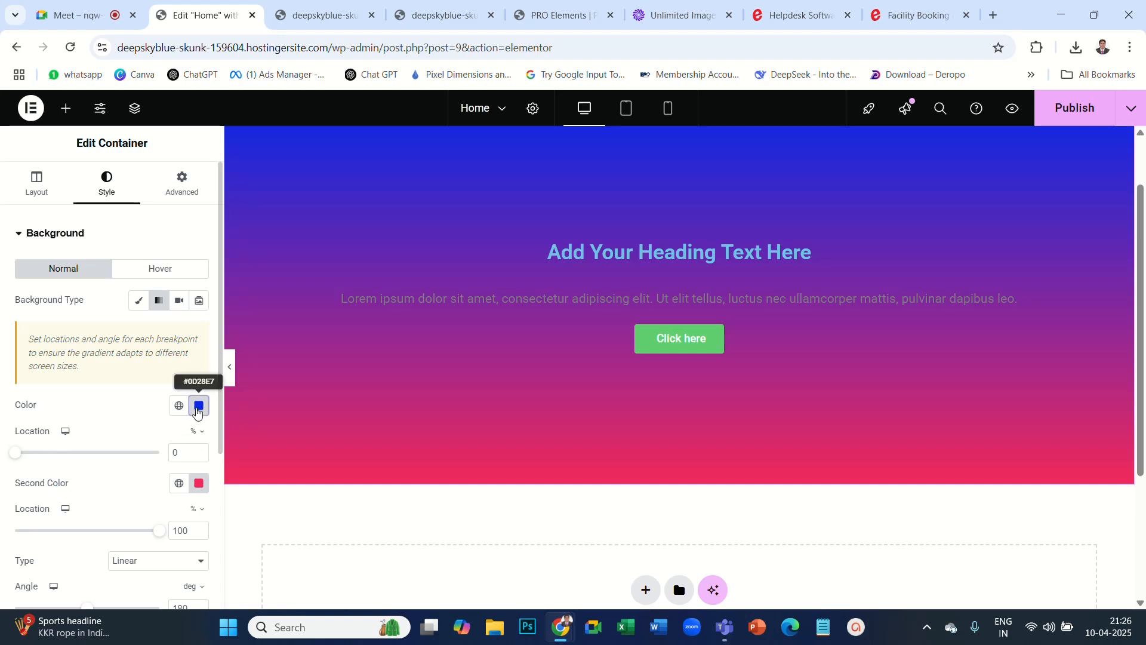
{"action": "left_click", "coordinate": [198, 406]}
{"action": "left_click", "coordinate": [274, 229]}
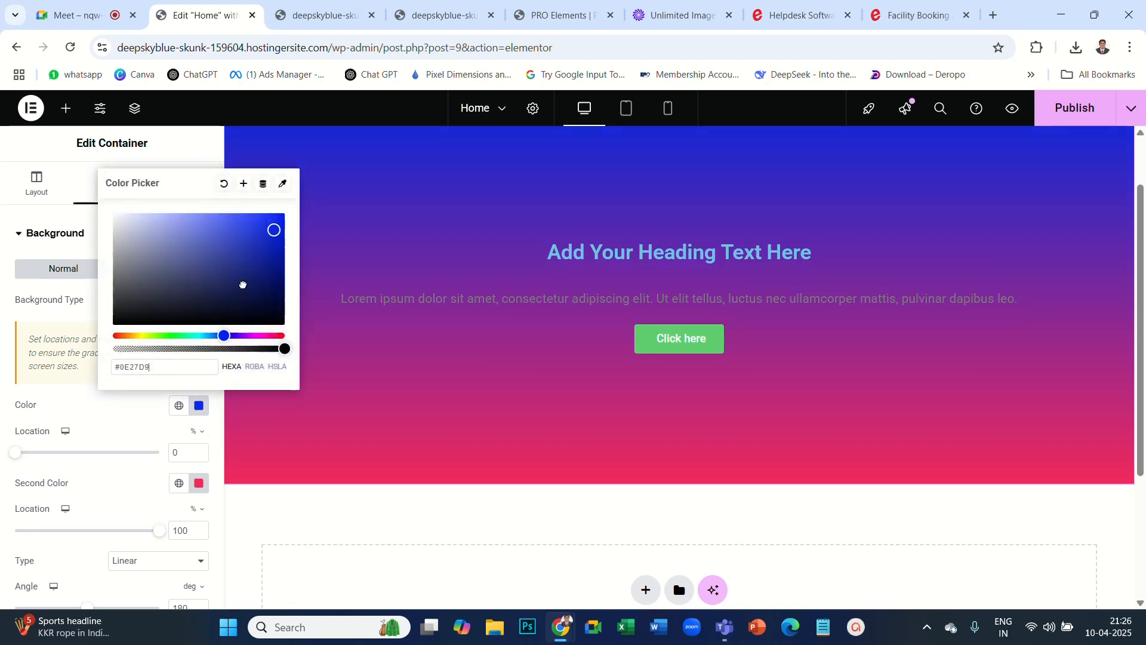
{"action": "left_click_drag", "start_coordinate": [243, 285], "coordinate": [164, 304]}
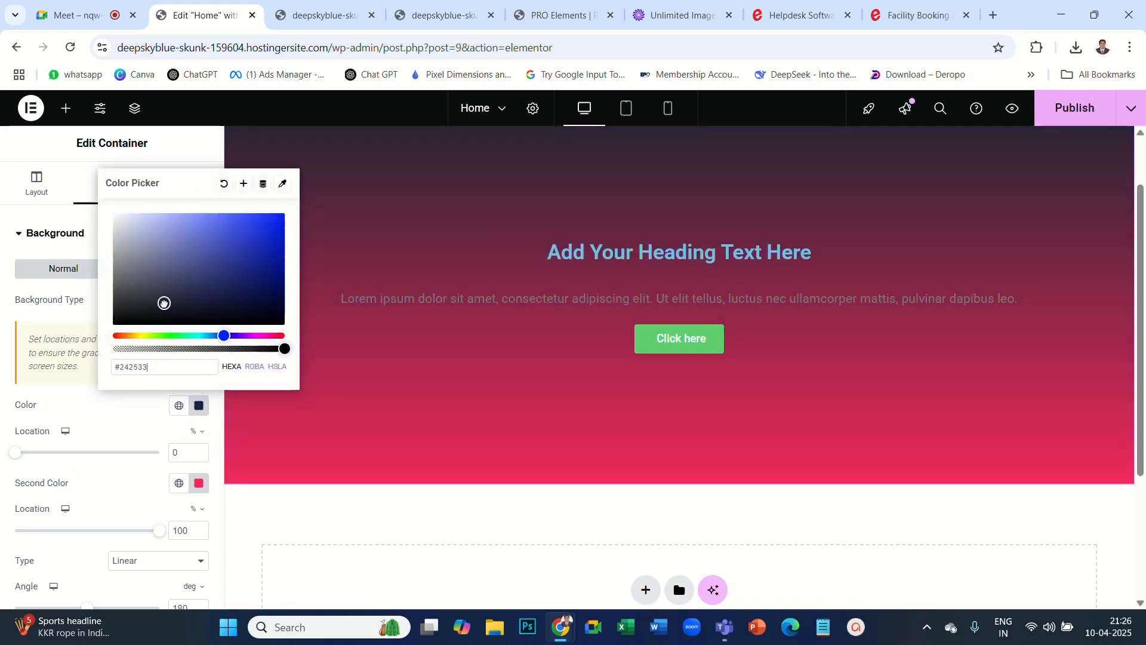
{"action": "left_click", "coordinate": [187, 159]}
{"action": "scroll", "coordinate": [696, 277], "scroll_direction": "up", "scroll_amount": 2}
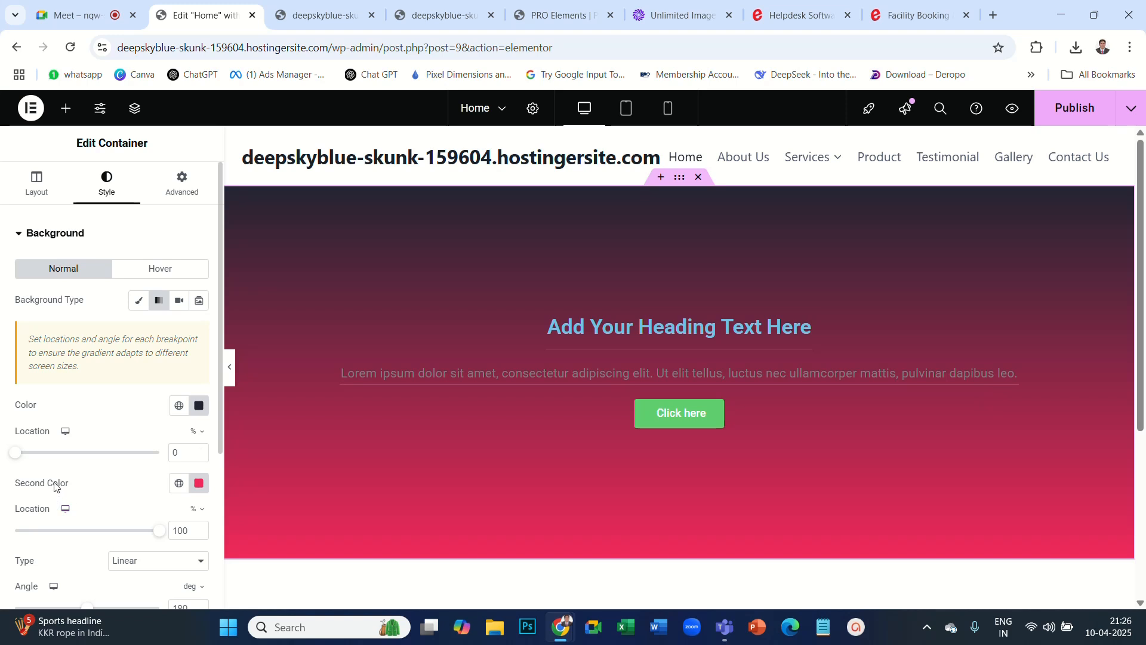
Set the gradient's color locations to 19% and 56%, and compare the Linear and Radial types, ending on Radial.
{"action": "left_click_drag", "start_coordinate": [18, 457], "coordinate": [44, 462]}
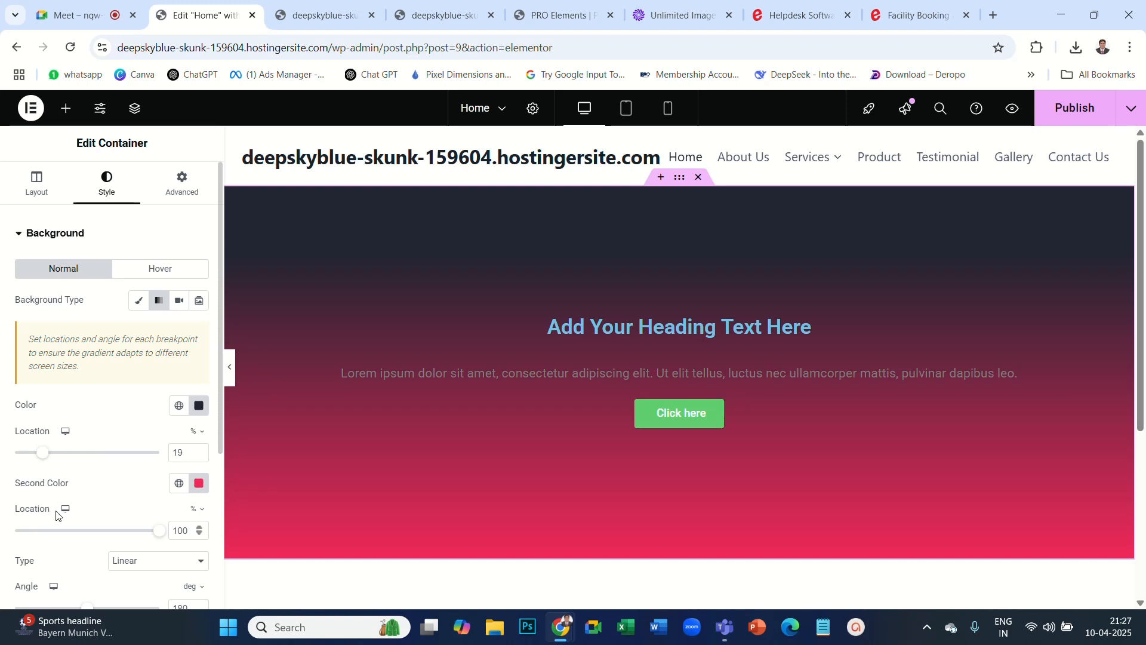
{"action": "left_click_drag", "start_coordinate": [159, 530], "coordinate": [94, 525]}
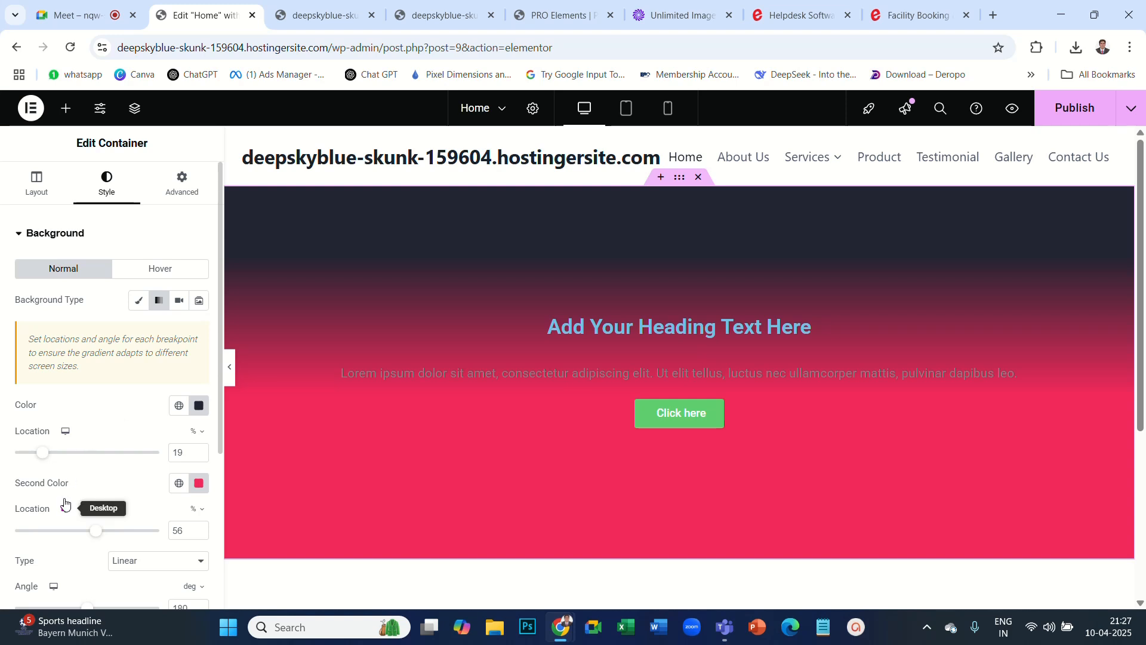
{"action": "scroll", "coordinate": [119, 475], "scroll_direction": "down", "scroll_amount": 1}
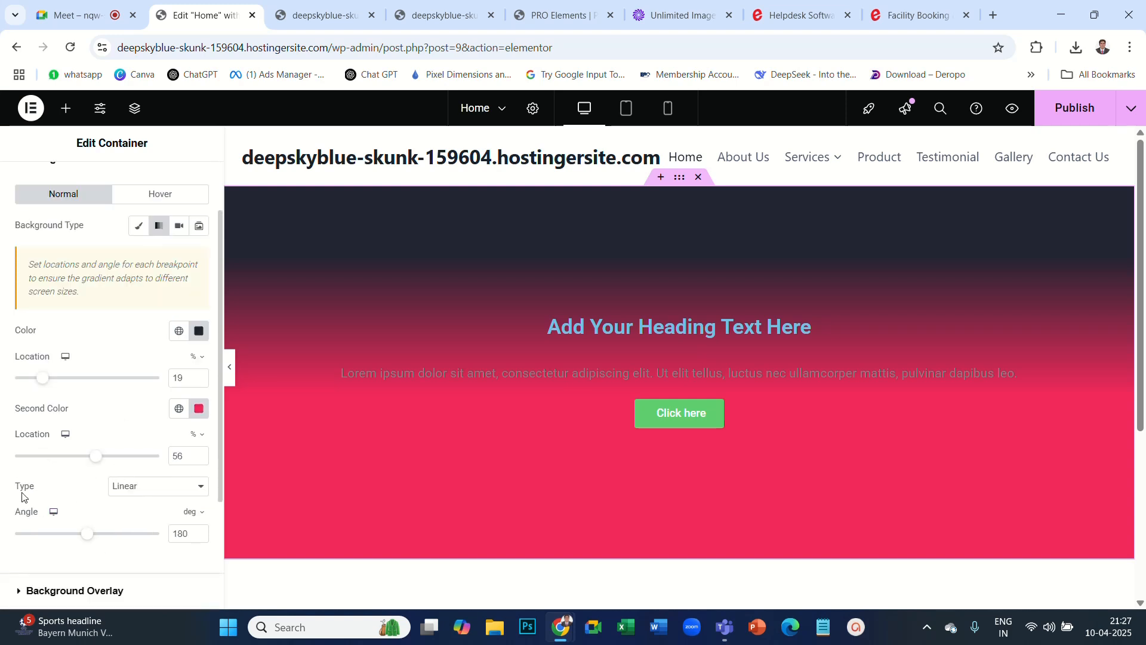
{"action": "left_click", "coordinate": [202, 488]}
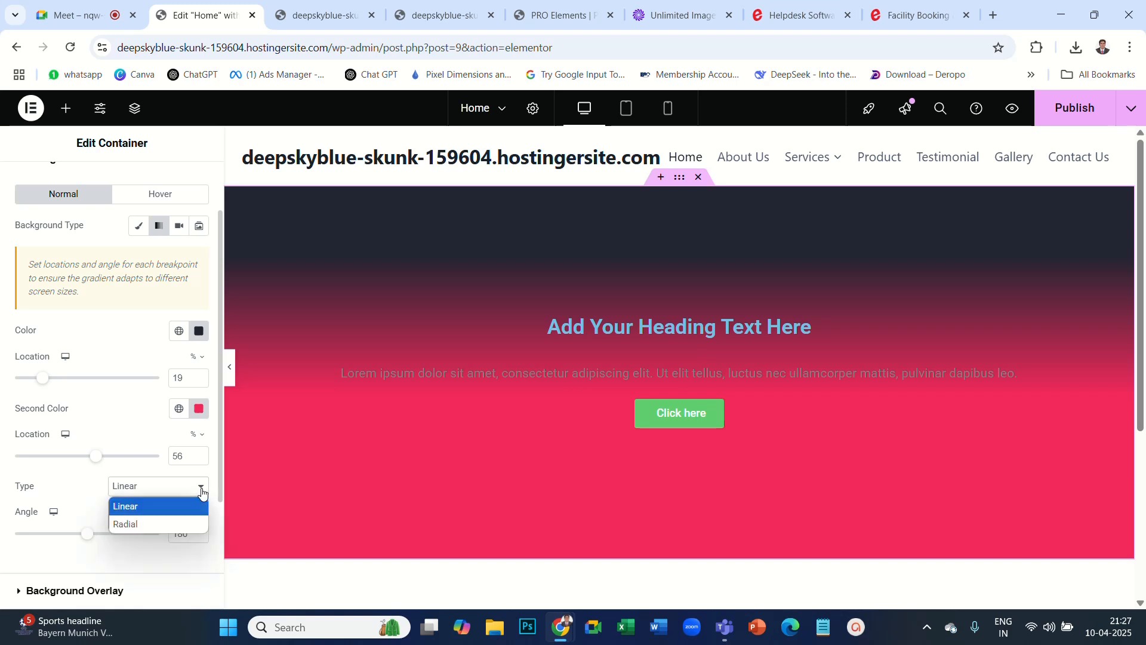
{"action": "left_click", "coordinate": [139, 524]}
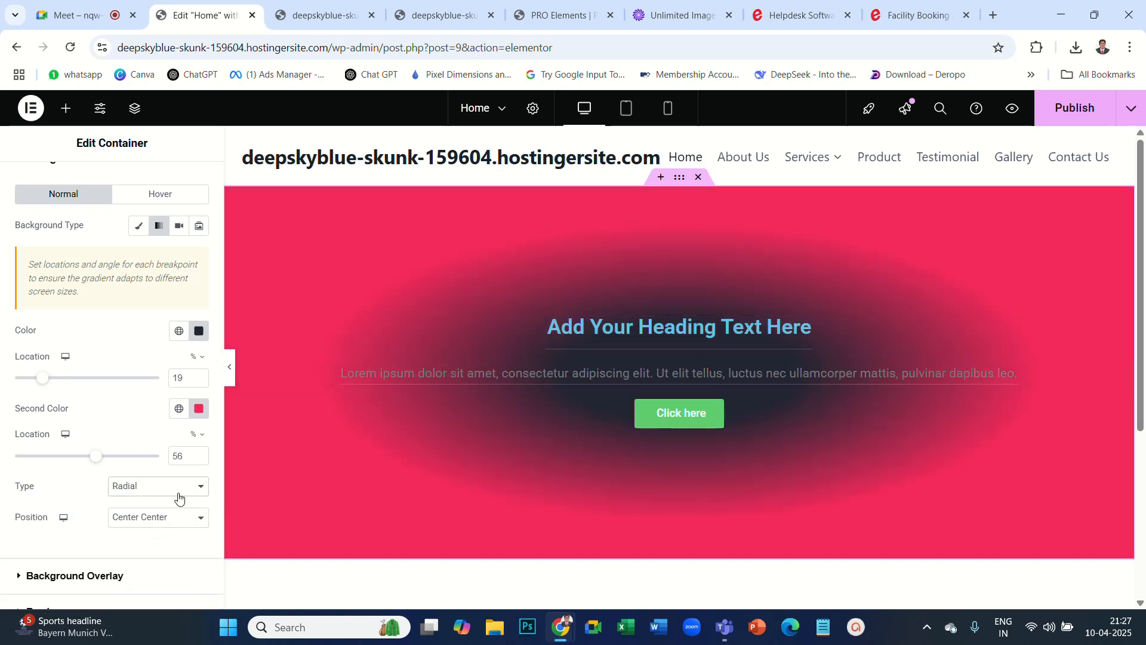
{"action": "left_click", "coordinate": [199, 489]}
{"action": "left_click", "coordinate": [163, 508]}
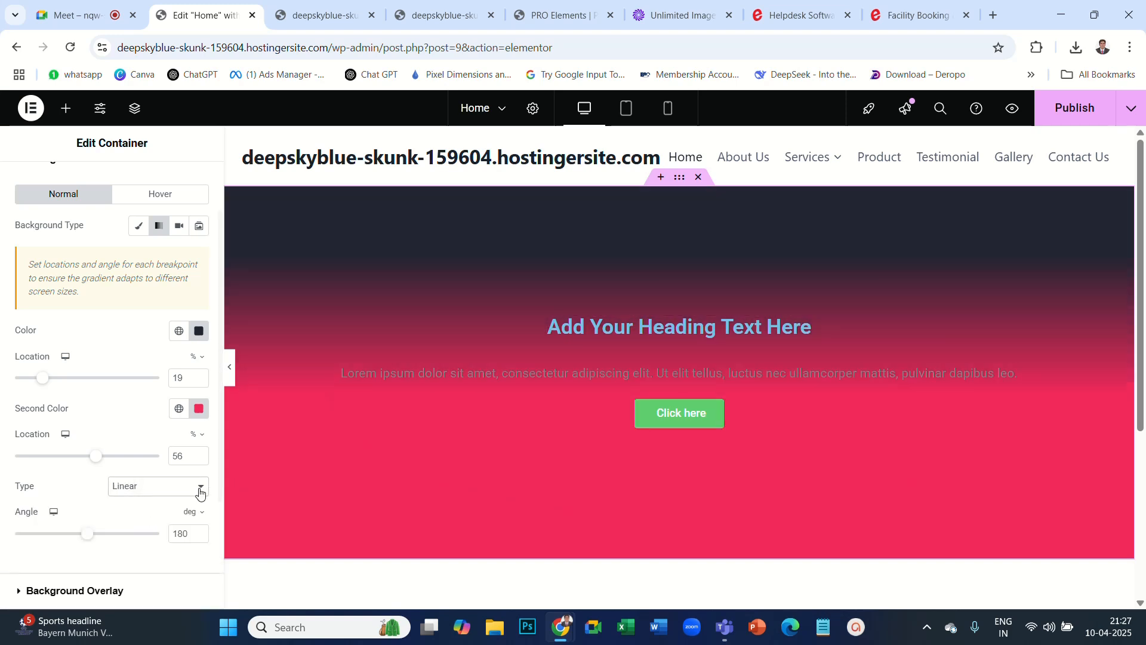
{"action": "left_click", "coordinate": [200, 488]}
{"action": "left_click", "coordinate": [148, 524]}
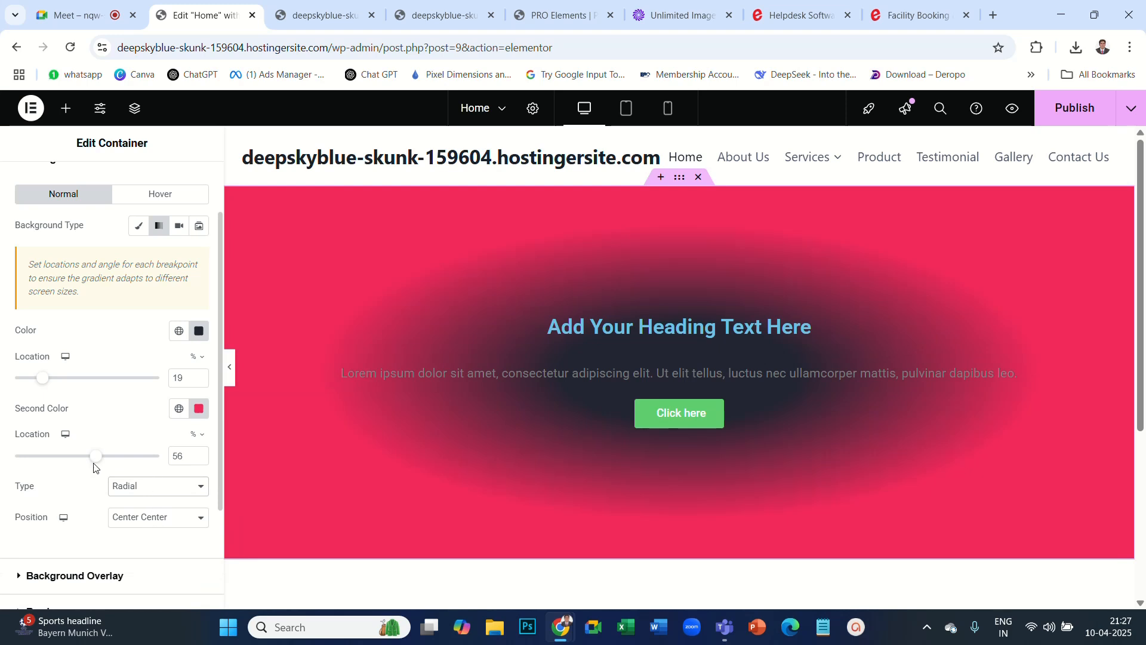
Try color locations of 15% and 80% on the radial gradient, then return the gradient type to Linear.
{"action": "left_click_drag", "start_coordinate": [97, 460], "coordinate": [150, 463]}
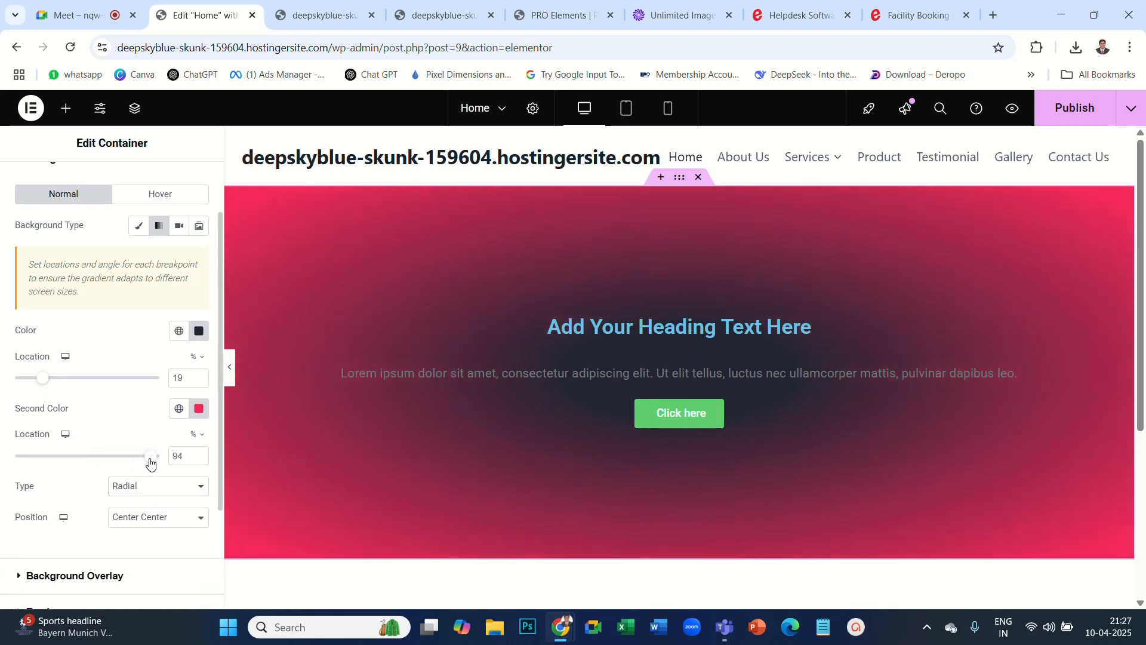
{"action": "left_click_drag", "start_coordinate": [43, 377], "coordinate": [38, 409]}
{"action": "left_click_drag", "start_coordinate": [145, 460], "coordinate": [132, 497]}
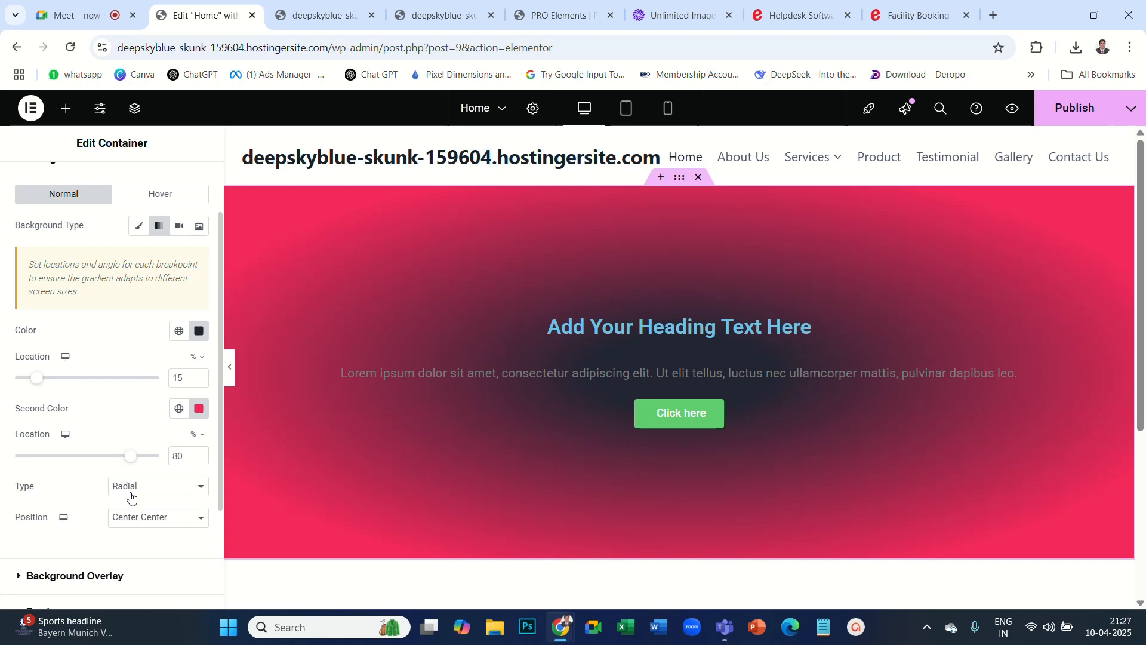
{"action": "left_click", "coordinate": [193, 491]}
{"action": "left_click", "coordinate": [137, 504]}
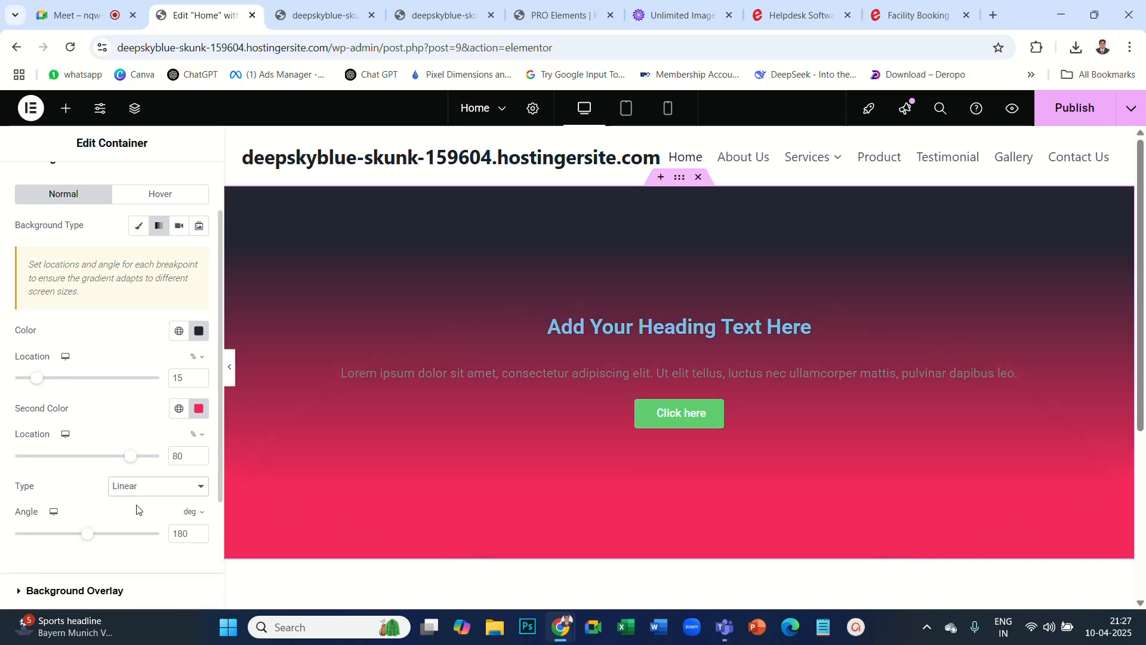
Set the linear gradient's first color location to 33%, its second to 71%, and its angle to 141 degrees.
{"action": "mouse_move", "coordinate": [127, 458]}
{"action": "left_mouse_down"}
{"action": "mouse_move", "coordinate": [41, 470]}
{"action": "mouse_move", "coordinate": [115, 476]}
{"action": "left_mouse_up"}
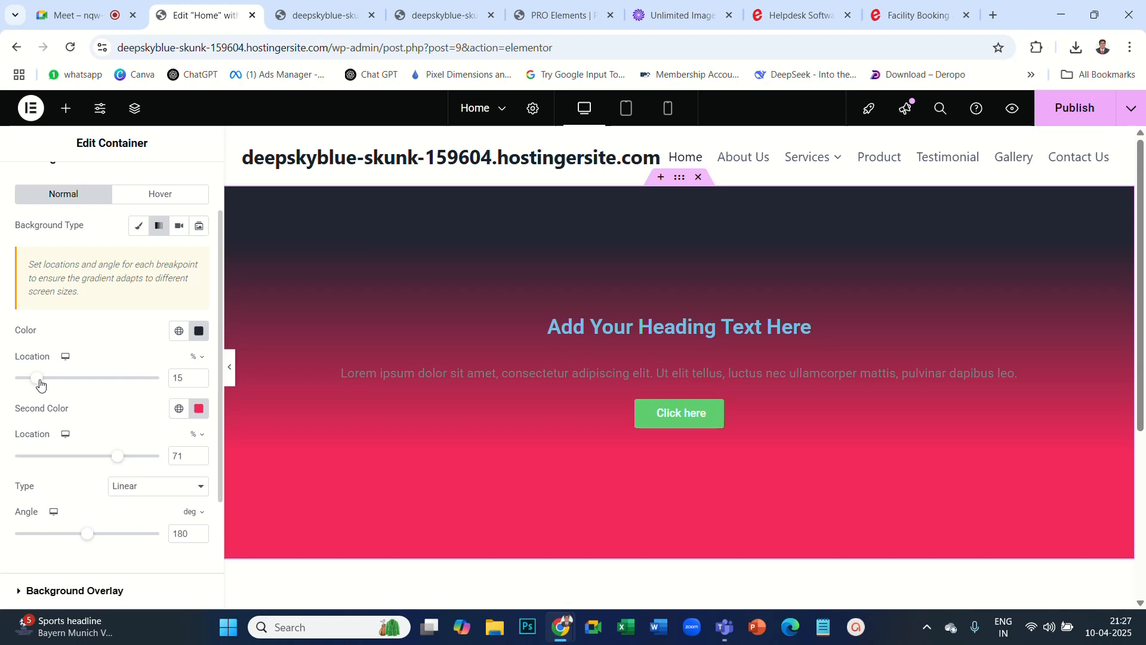
{"action": "left_click_drag", "start_coordinate": [38, 379], "coordinate": [59, 421]}
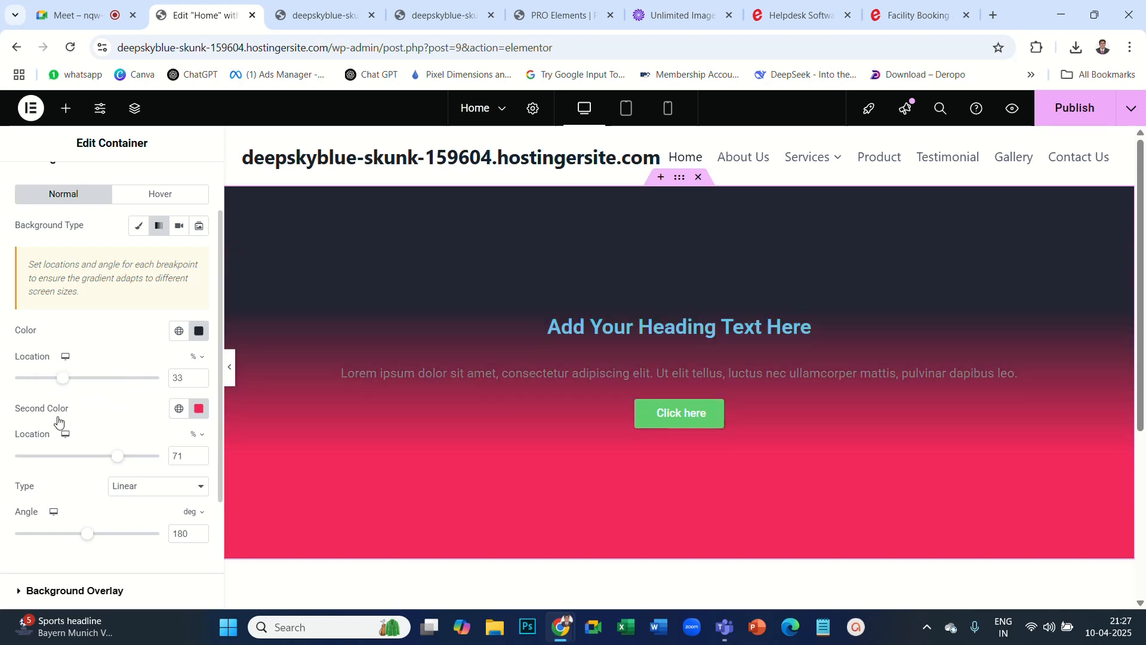
{"action": "scroll", "coordinate": [60, 421], "scroll_direction": "down", "scroll_amount": 3}
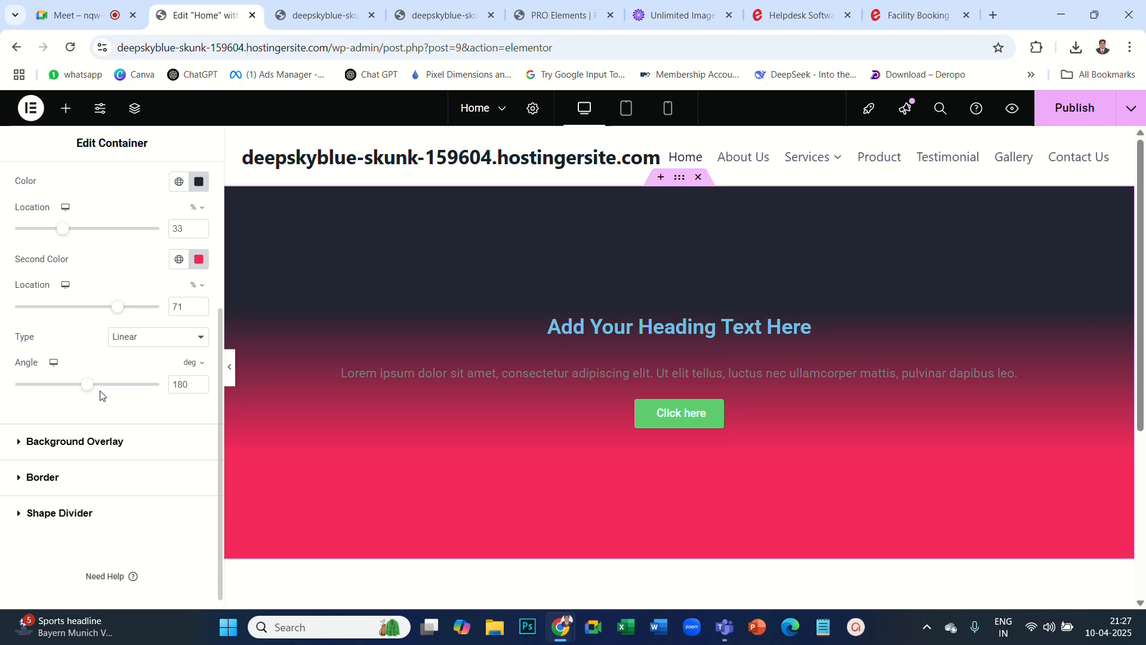
{"action": "left_click_drag", "start_coordinate": [87, 386], "coordinate": [71, 418]}
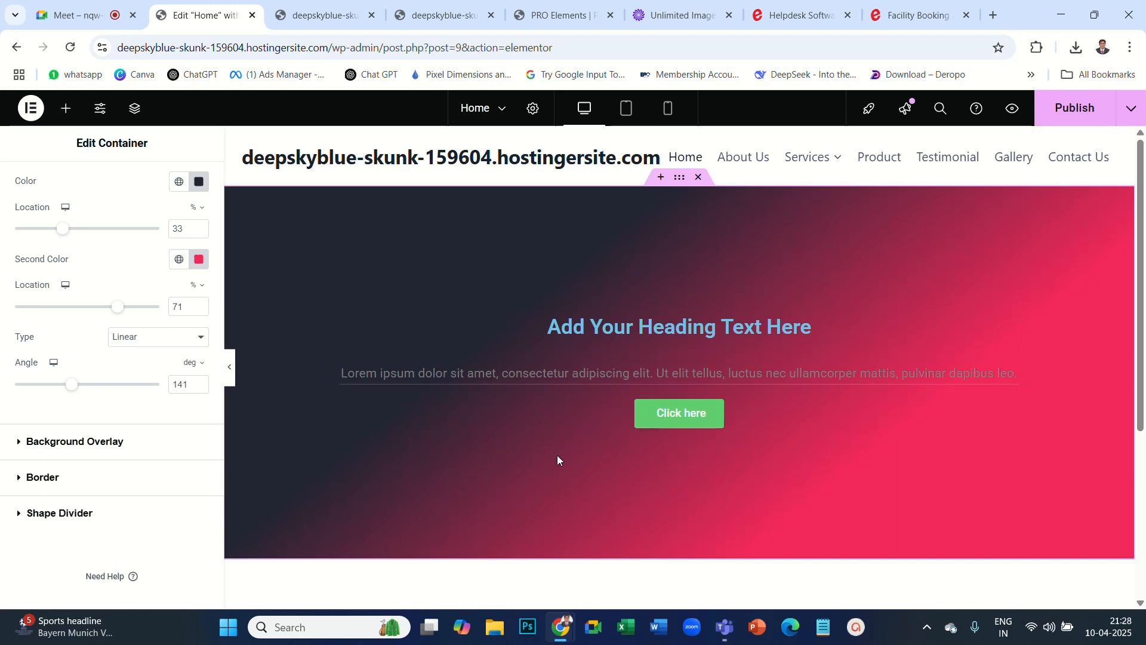
Switch the container's normal background type to video and open its video link for editing.
{"action": "scroll", "coordinate": [203, 208], "scroll_direction": "up", "scroll_amount": 4}
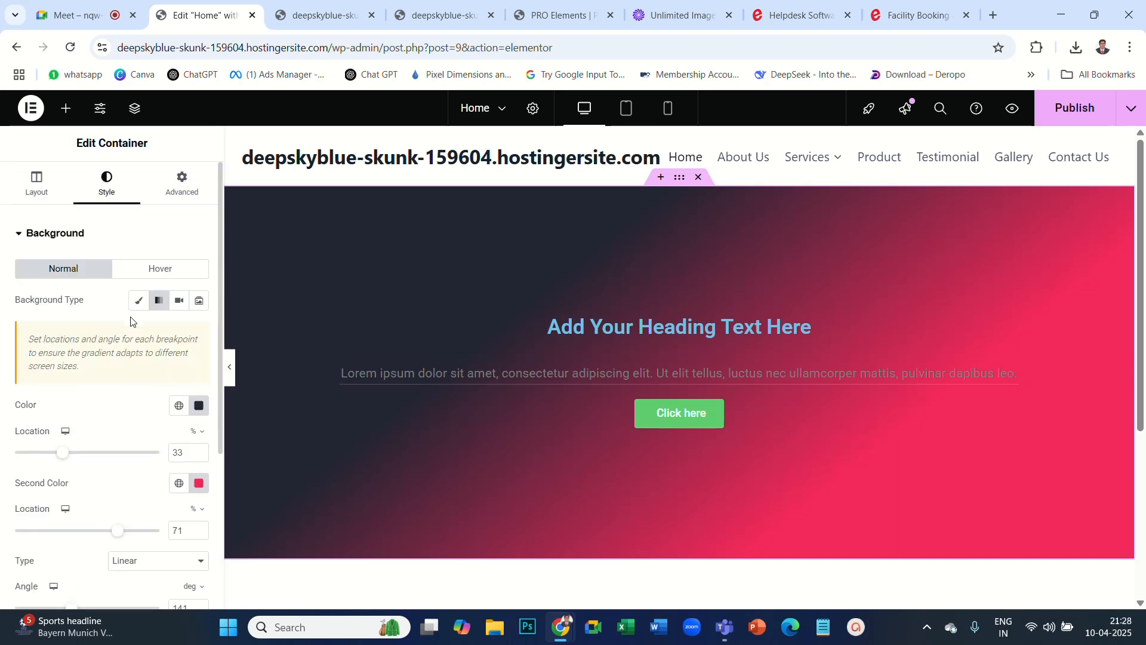
{"action": "left_click", "coordinate": [178, 303]}
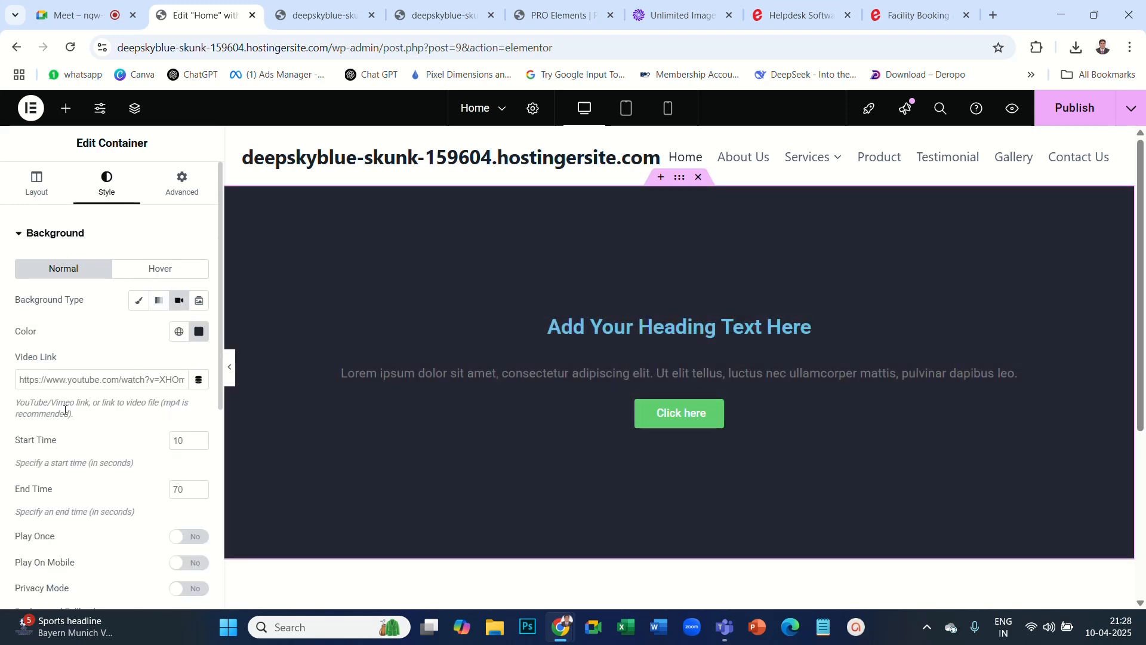
{"action": "left_click", "coordinate": [82, 378]}
Open YouTube in a new browser tab, open the #BREAKING CSK Dhoni news video, and copy its web address.
{"action": "left_click", "coordinate": [994, 15]}
{"action": "type", "text": "ven"}
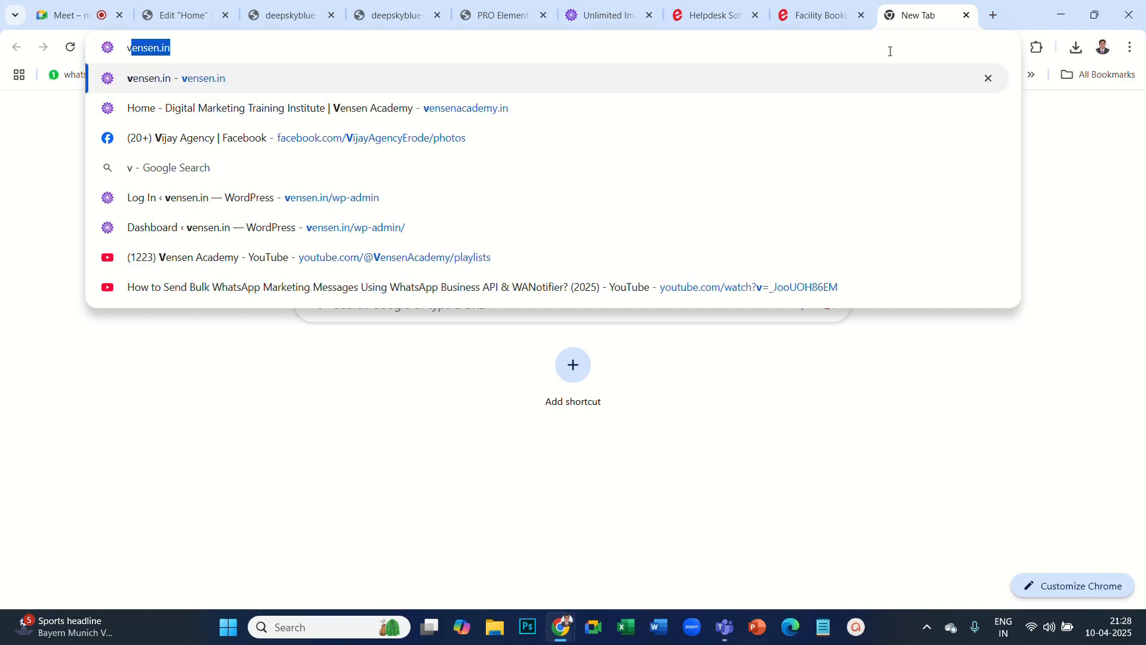
{"action": "key", "text": "BackSpace"}
{"action": "key", "text": "BackSpace"}
{"action": "key", "text": "BackSpace"}
{"action": "key", "text": "BackSpace"}
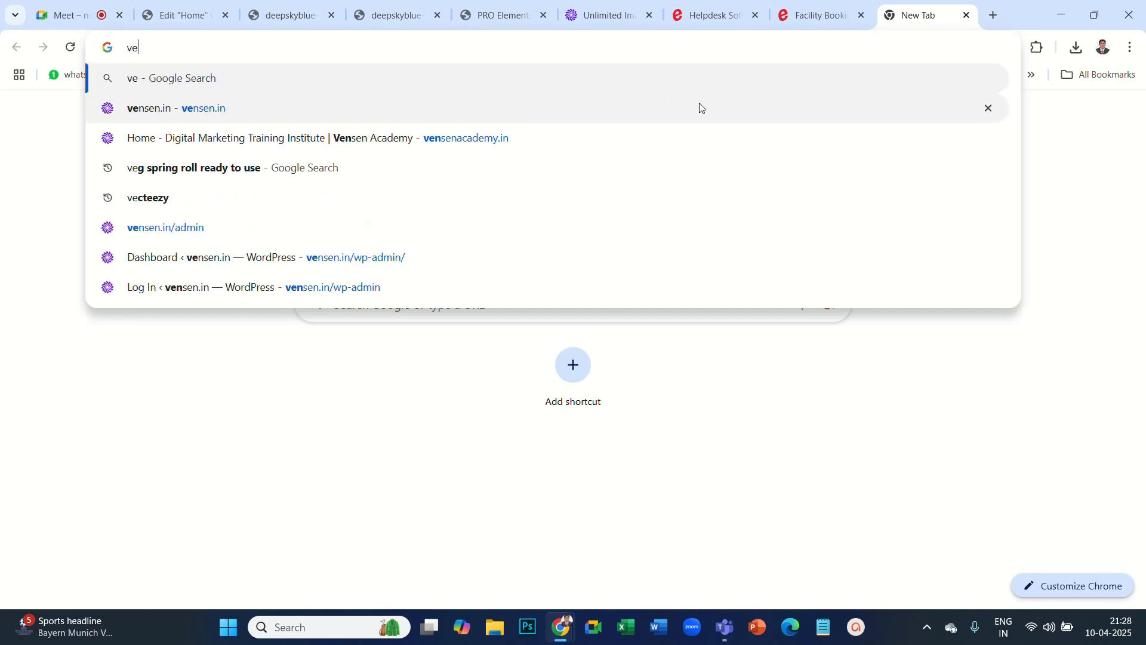
{"action": "type", "text": "you"}
{"action": "key", "text": "Return"}
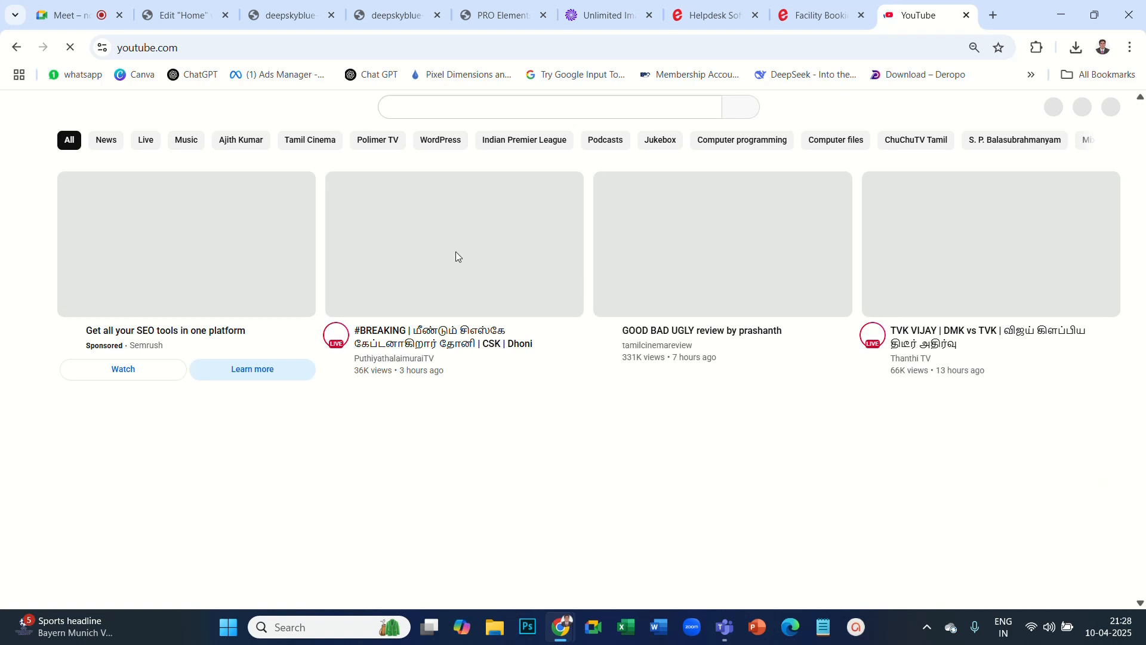
{"action": "left_click", "coordinate": [466, 233]}
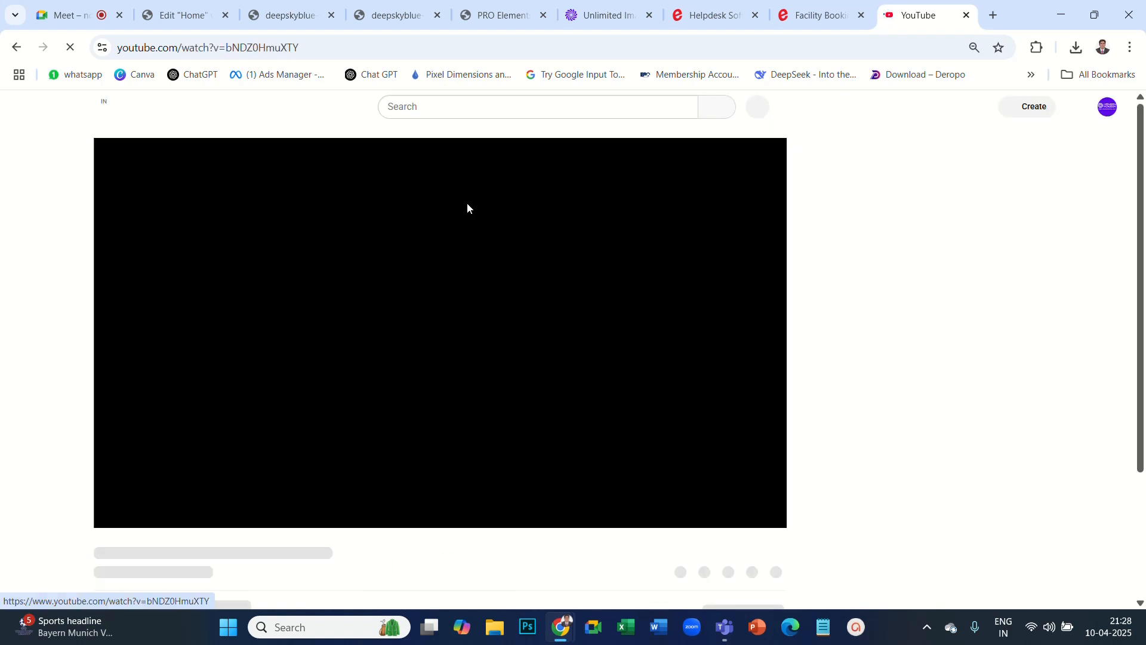
{"action": "left_click", "coordinate": [322, 49]}
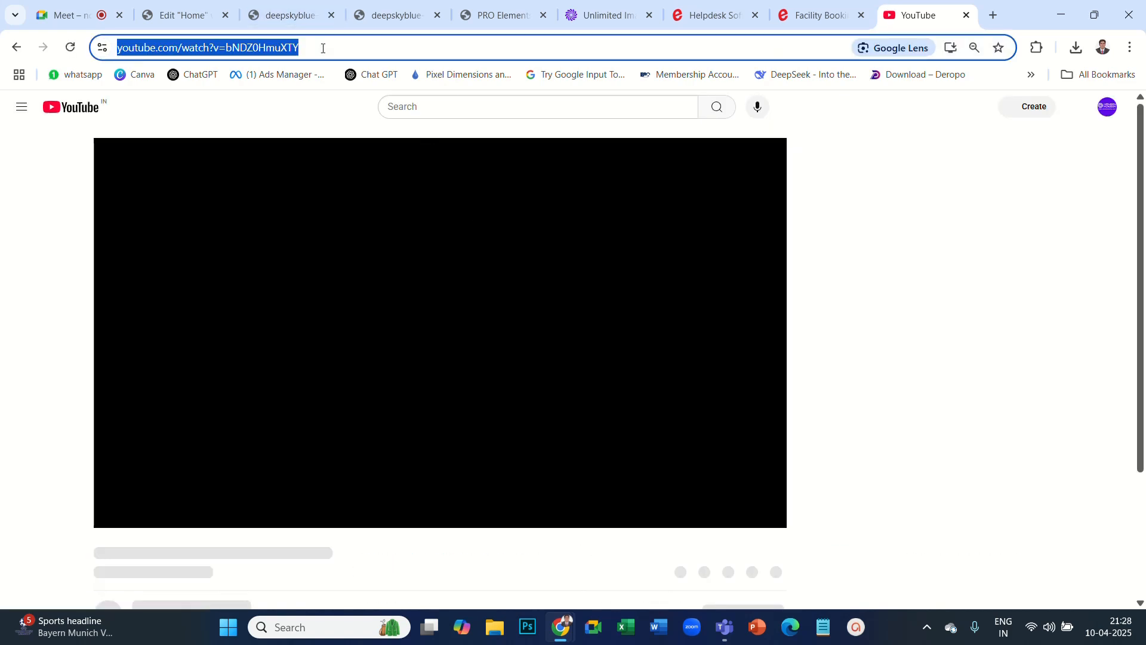
Paste the copied YouTube address as the container's background video link, close the YouTube page, and return to the Elementor editor.
{"action": "left_click", "coordinate": [287, 15]}
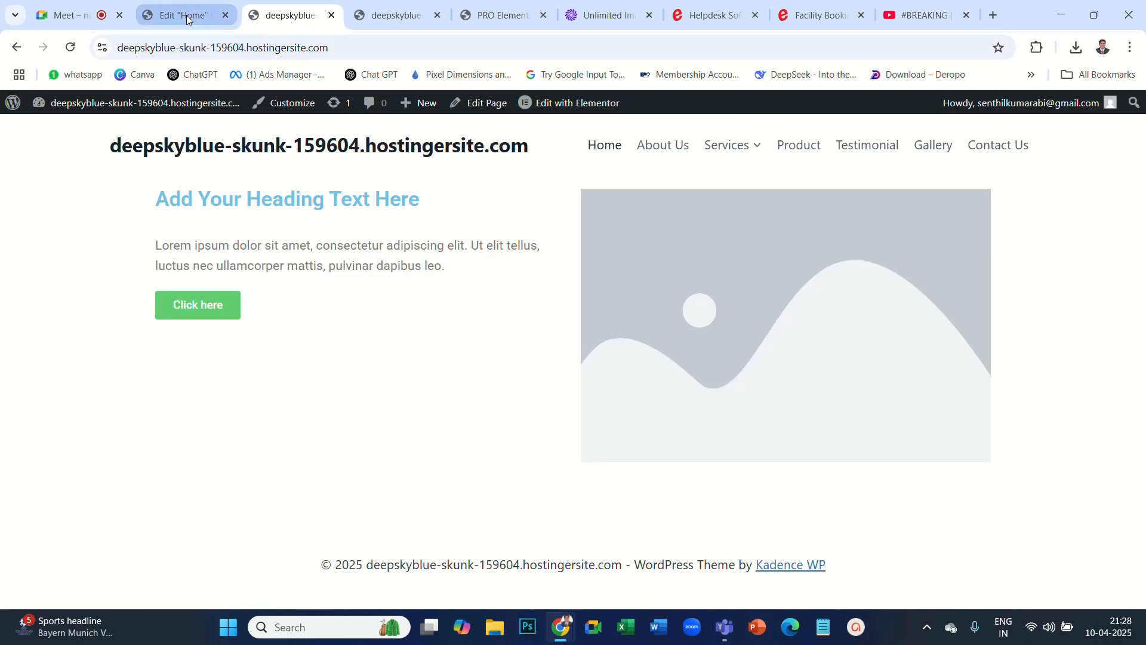
{"action": "left_click", "coordinate": [185, 17]}
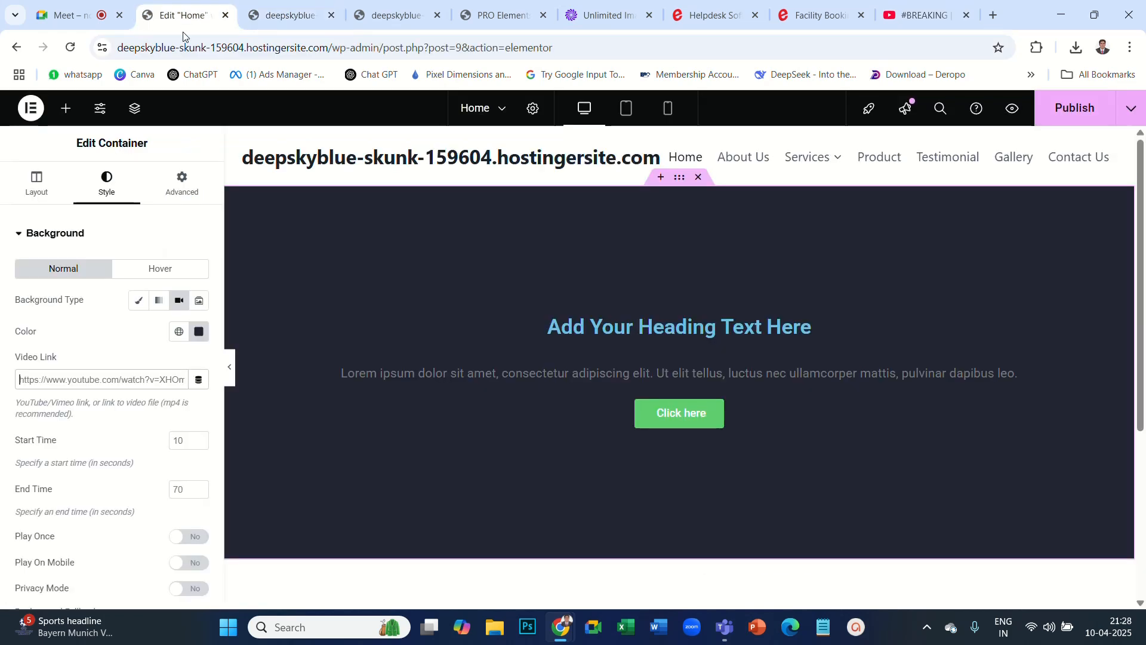
{"action": "left_click", "coordinate": [90, 379]}
{"action": "key", "text": "ctrl+a"}
{"action": "key", "text": "ctrl+v"}
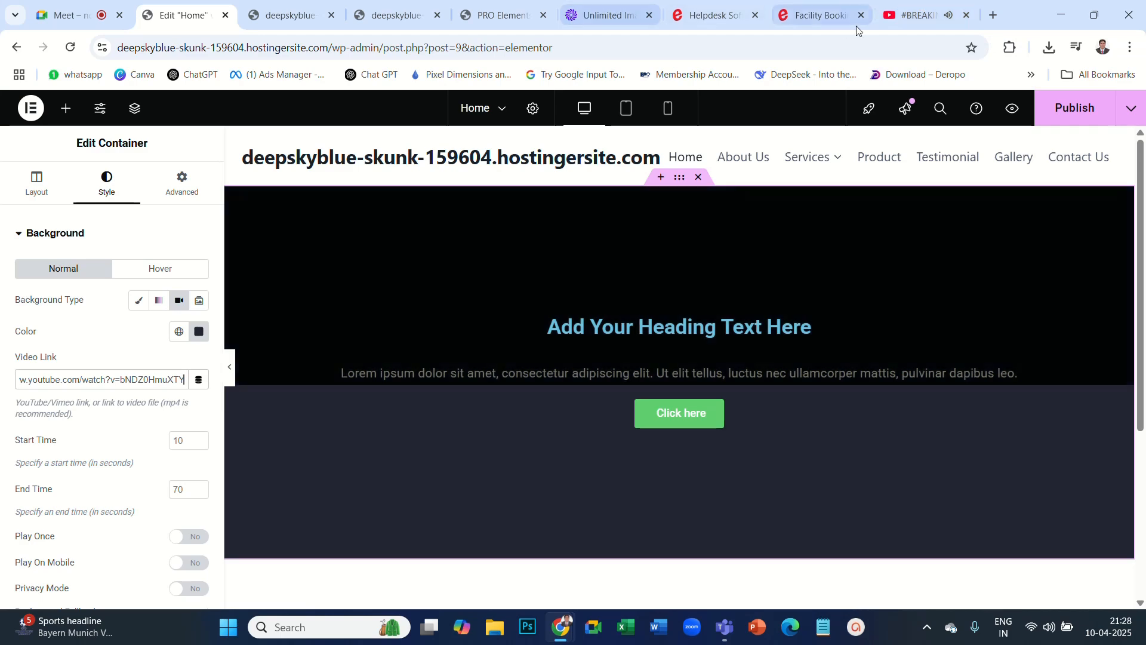
{"action": "left_click", "coordinate": [931, 19]}
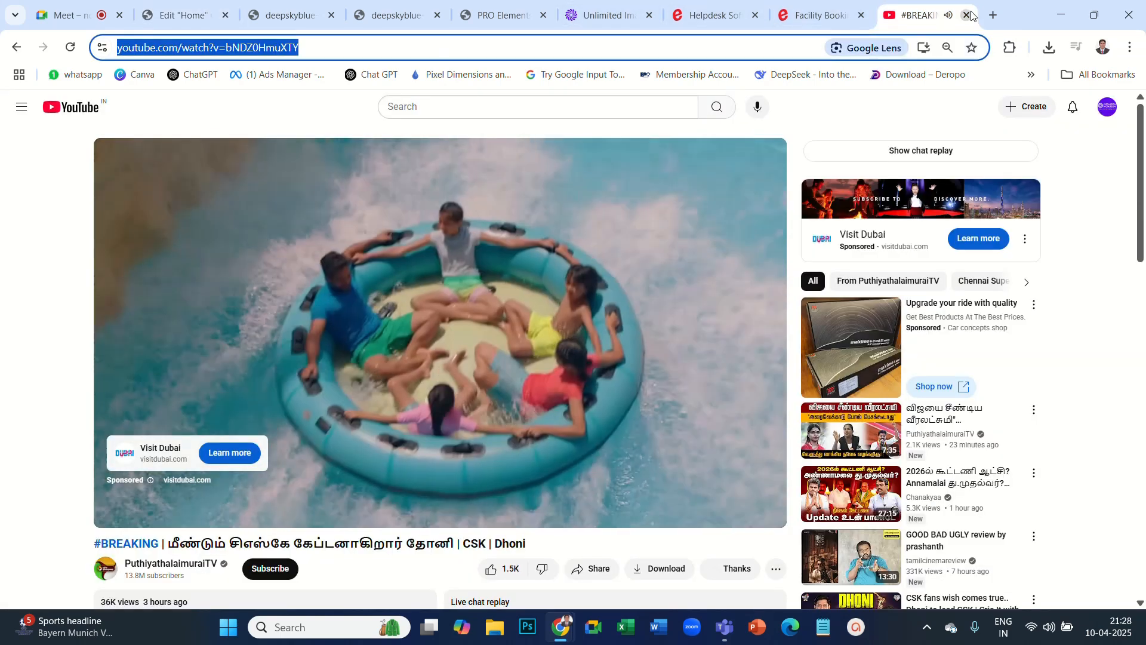
{"action": "key", "text": "ctrl+w"}
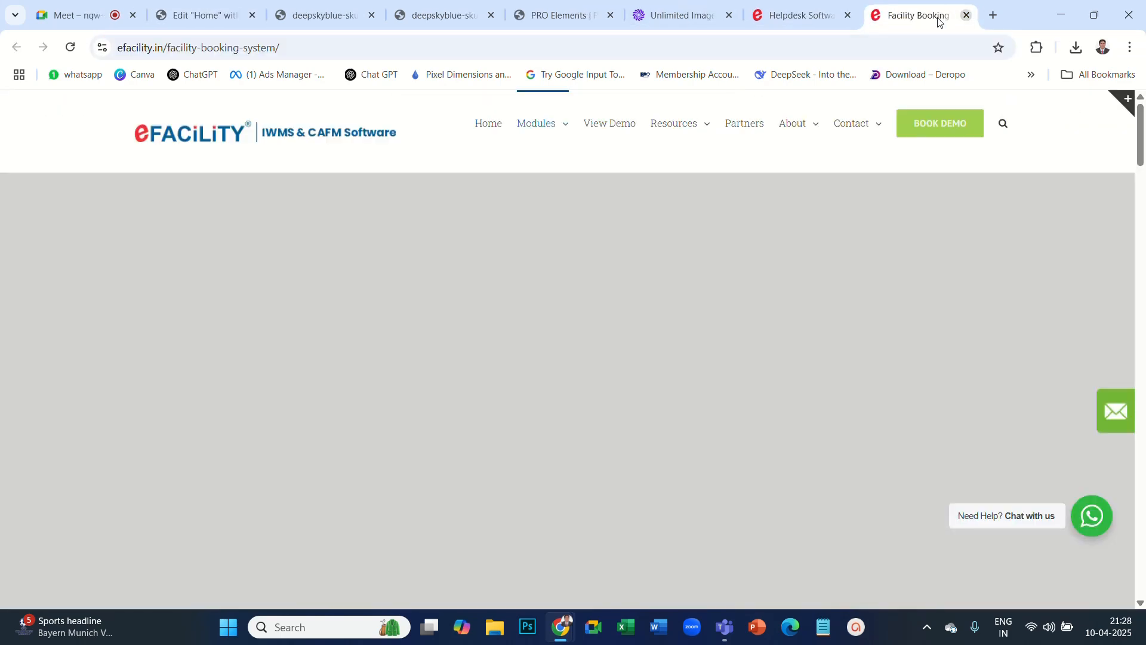
{"action": "left_click", "coordinate": [197, 15]}
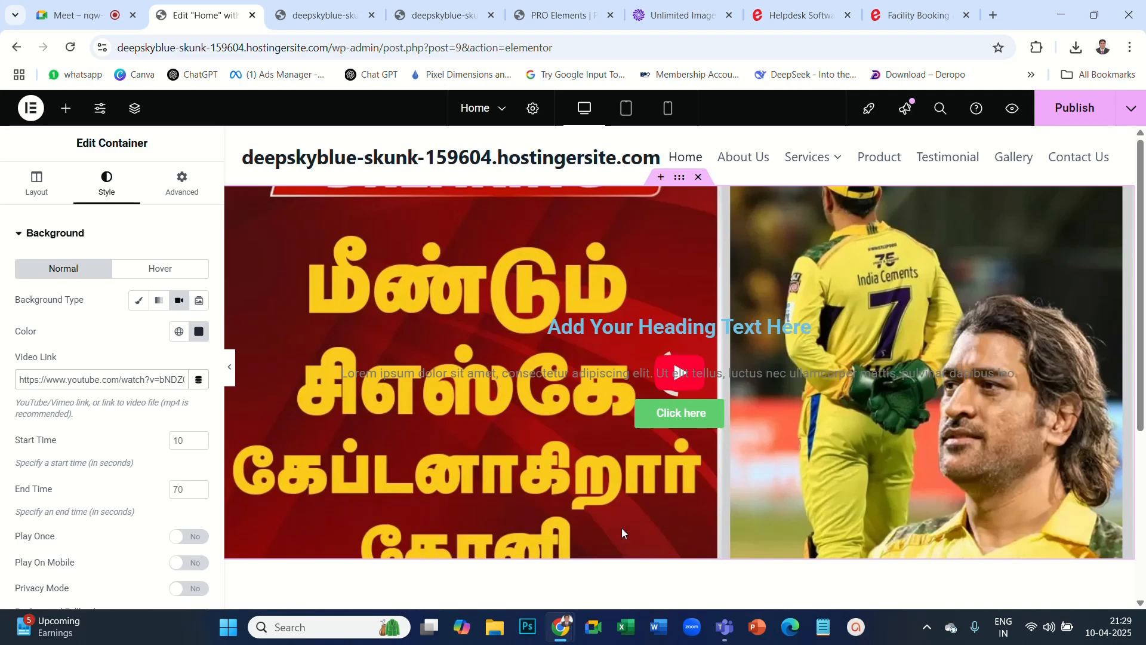
Try the slideshow background type on the container, opening its image gallery picker and closing it without choosing images.
{"action": "left_click", "coordinate": [200, 303]}
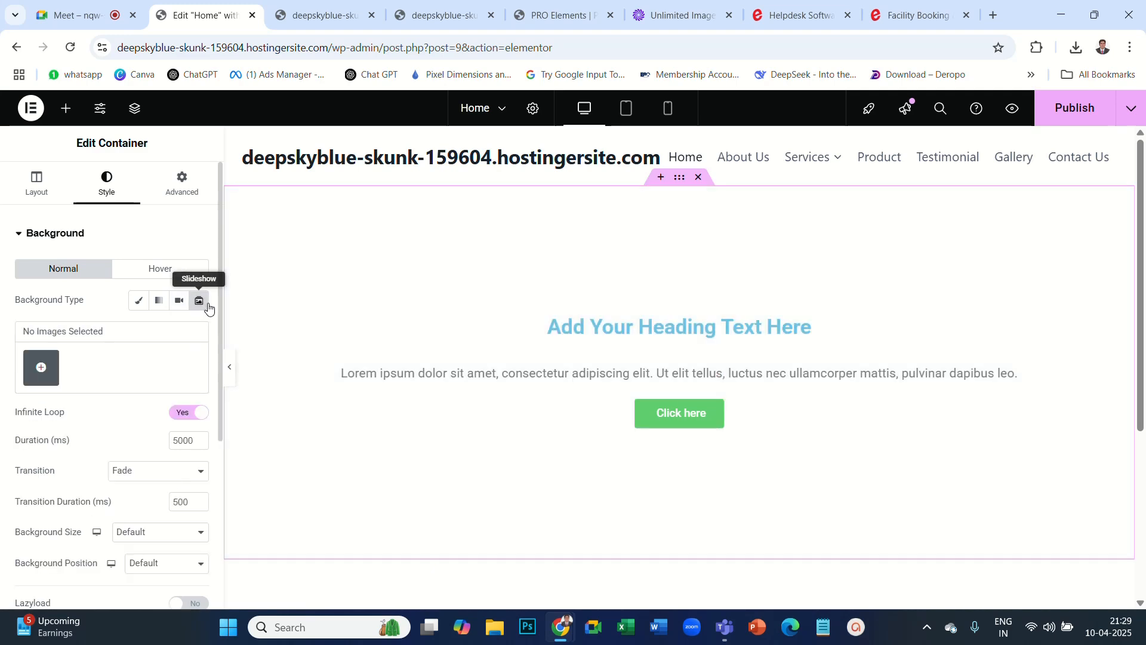
{"action": "left_click", "coordinate": [42, 373]}
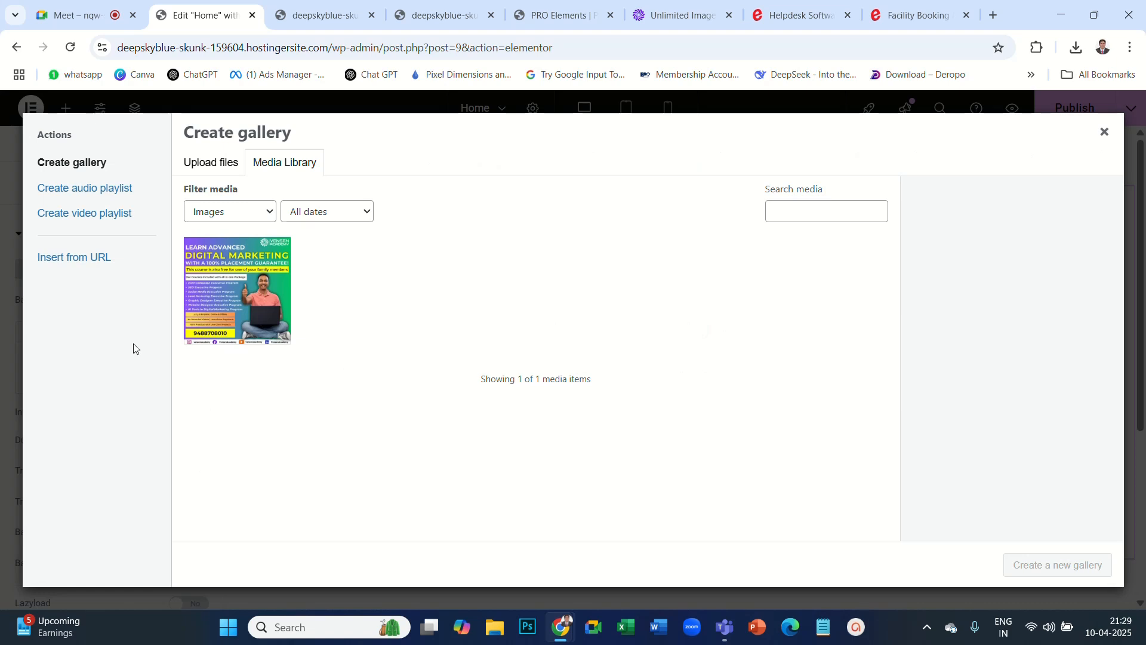
{"action": "left_click", "coordinate": [1104, 132]}
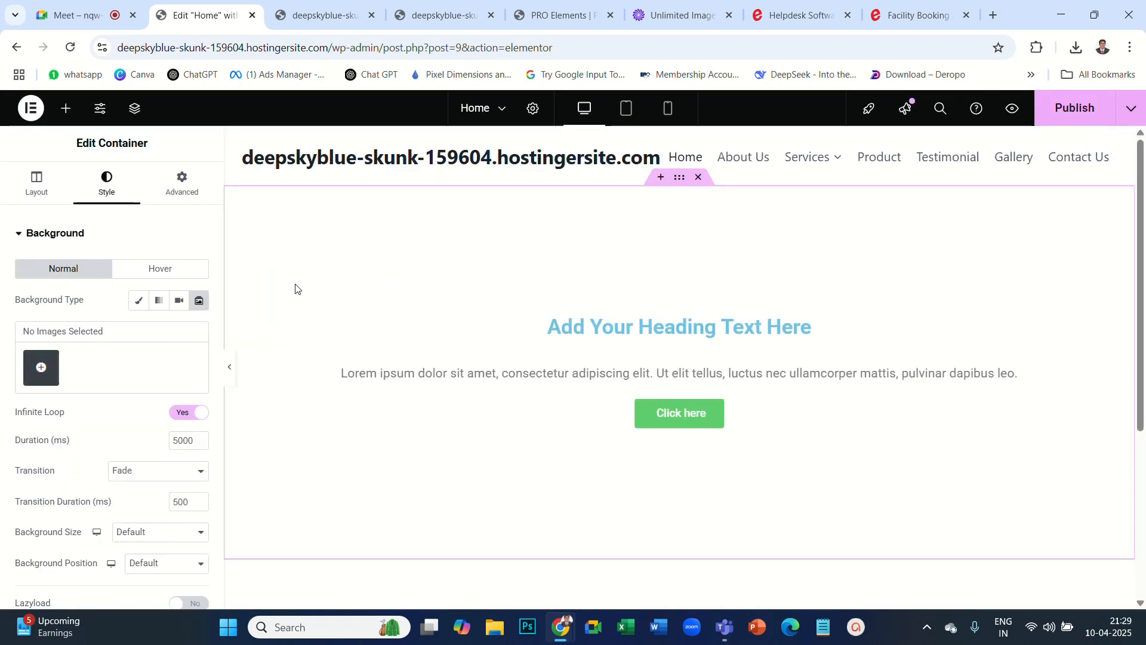
Set the container's normal background type to classic and change its color to bright blue.
{"action": "left_click", "coordinate": [138, 300]}
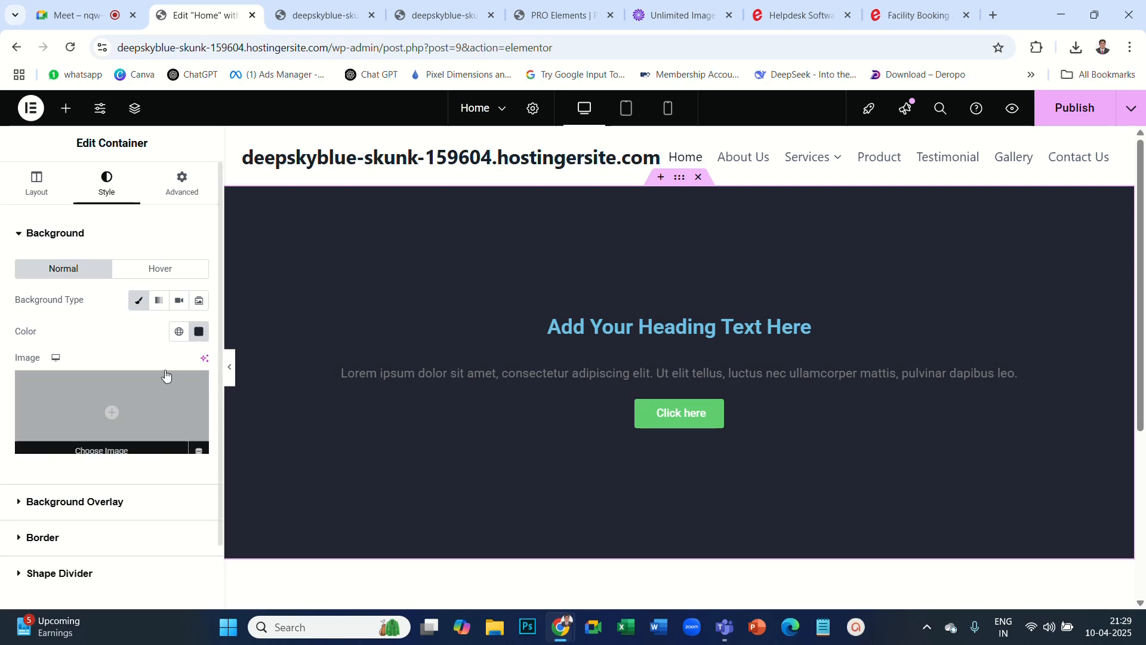
{"action": "left_click", "coordinate": [199, 331]}
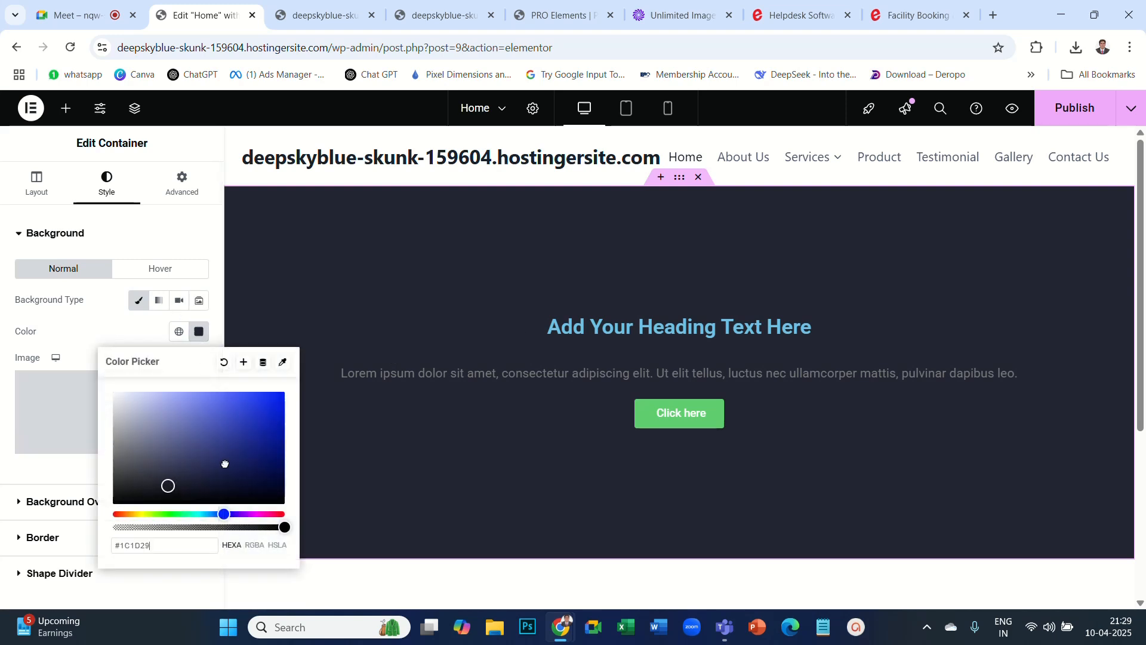
{"action": "mouse_move", "coordinate": [225, 465]}
{"action": "left_mouse_down"}
{"action": "mouse_move", "coordinate": [286, 409]}
{"action": "mouse_move", "coordinate": [253, 397]}
{"action": "mouse_move", "coordinate": [267, 401]}
{"action": "left_mouse_up"}
{"action": "left_click", "coordinate": [1036, 271]}
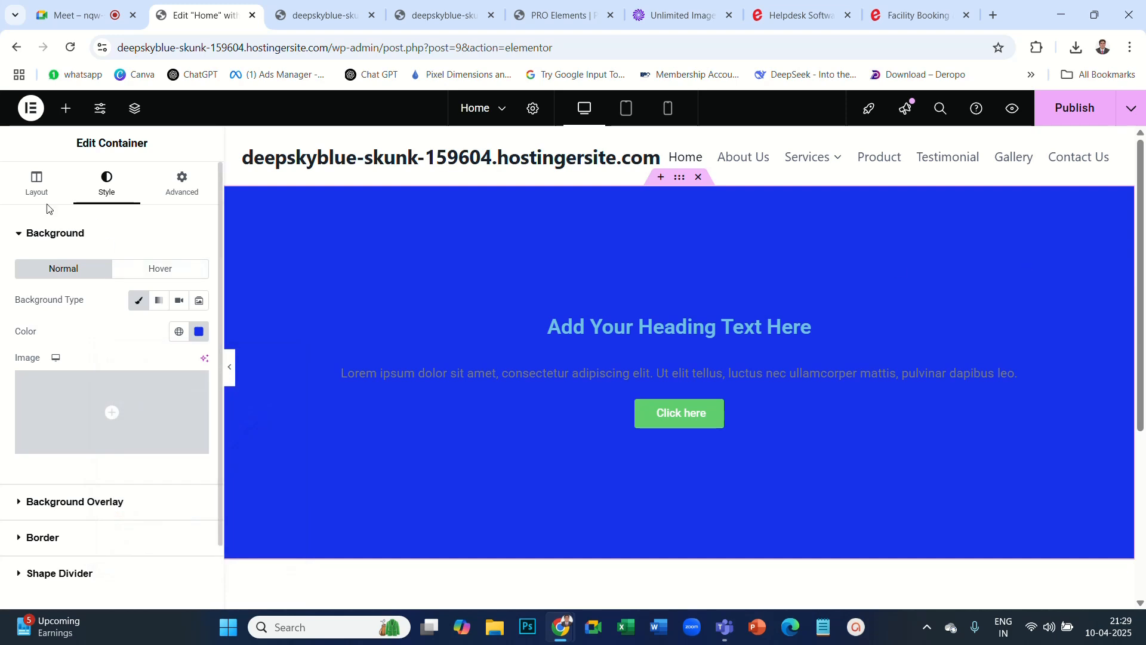
Add a Book shape divider to the bottom of the container.
{"action": "left_click", "coordinate": [37, 185]}
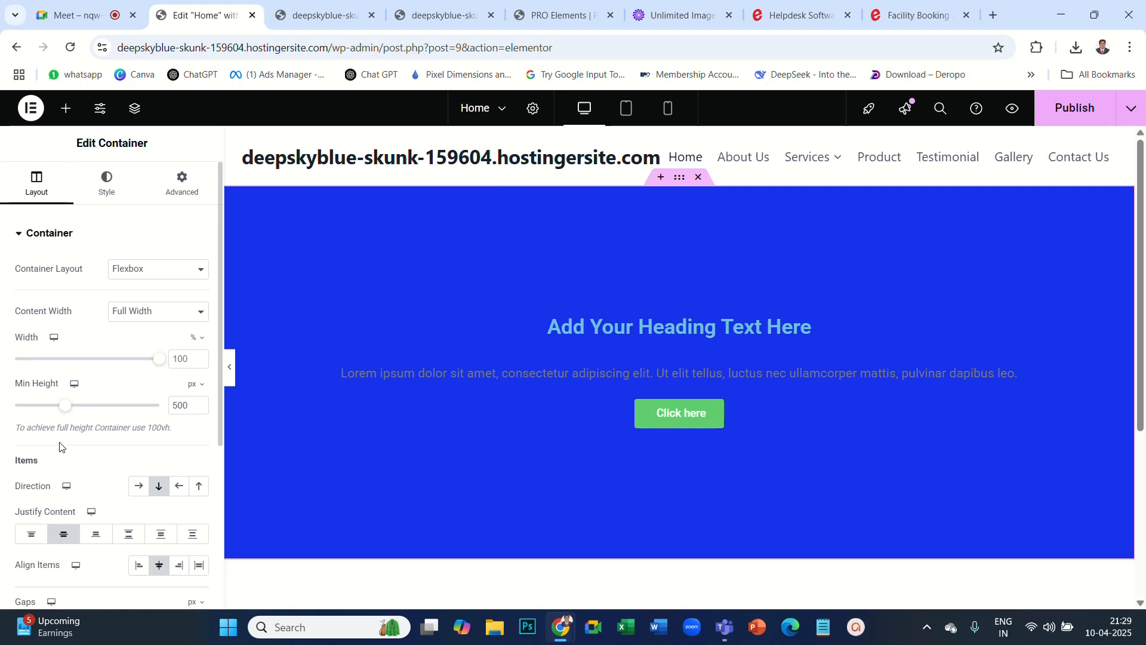
{"action": "left_click", "coordinate": [111, 187]}
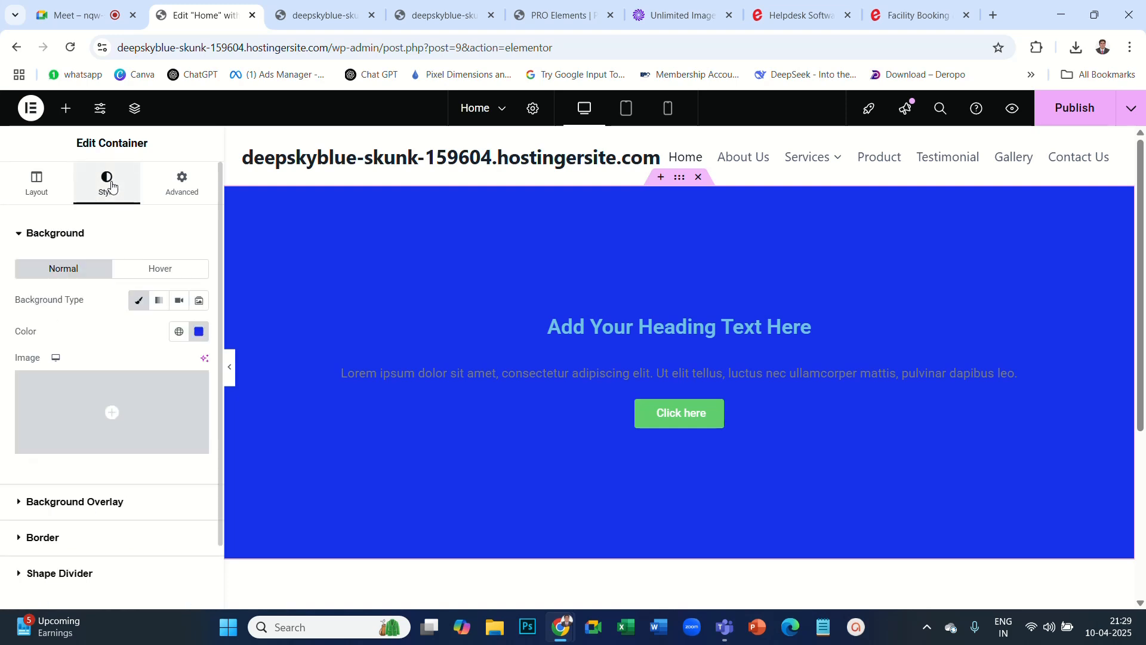
{"action": "left_click", "coordinate": [57, 237]}
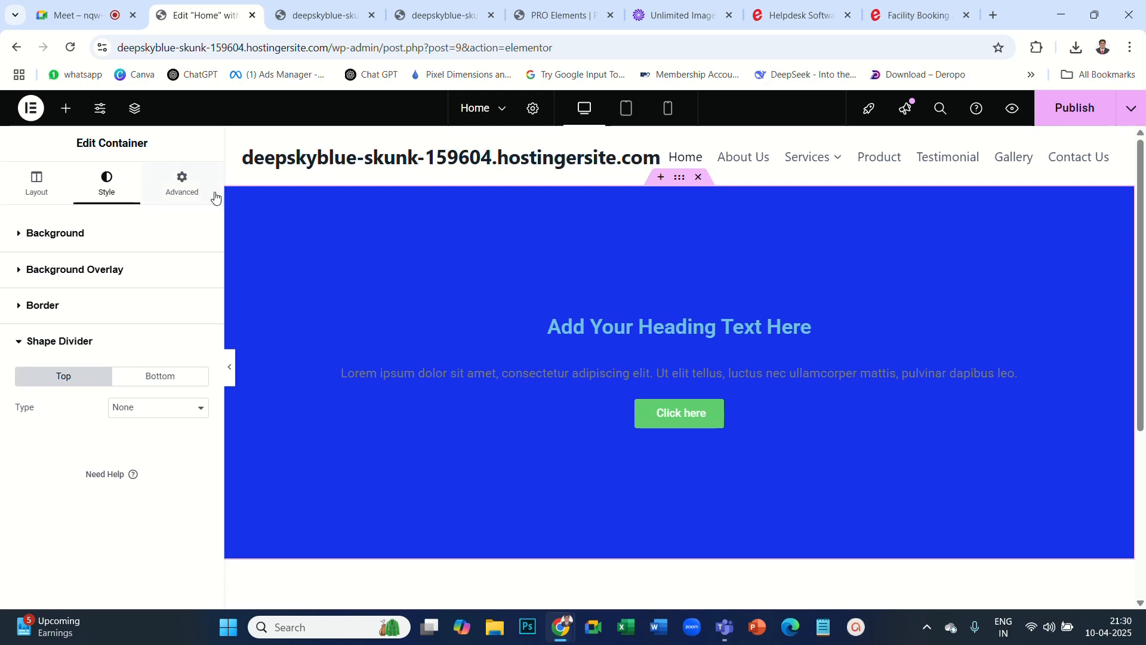
{"action": "left_click", "coordinate": [166, 385]}
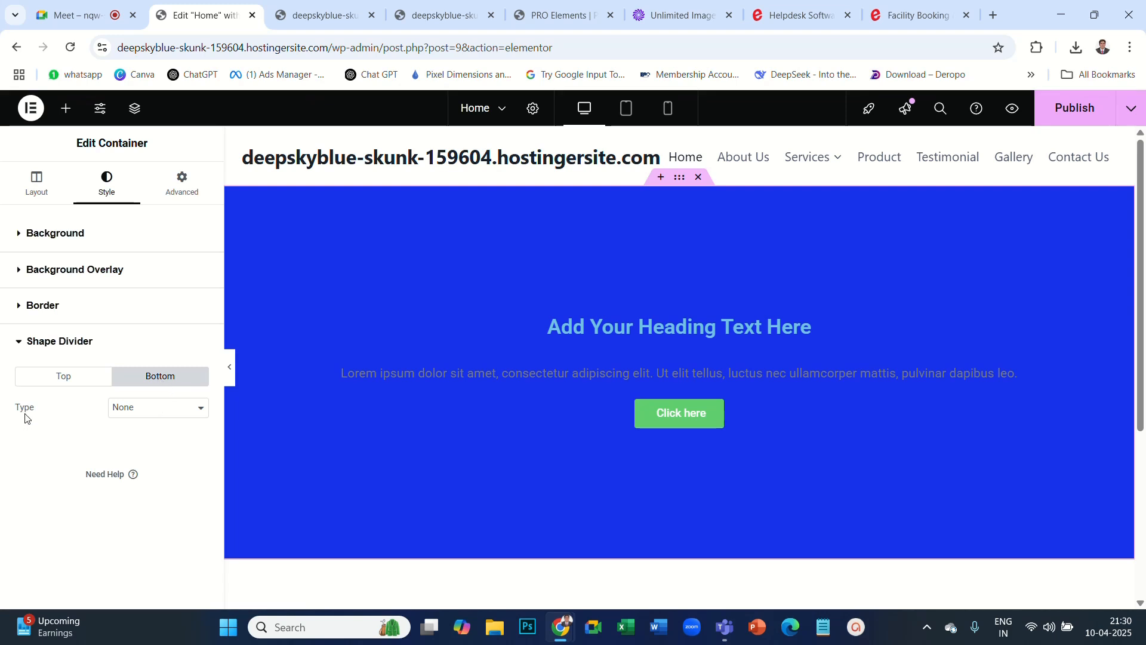
{"action": "left_click", "coordinate": [200, 414]}
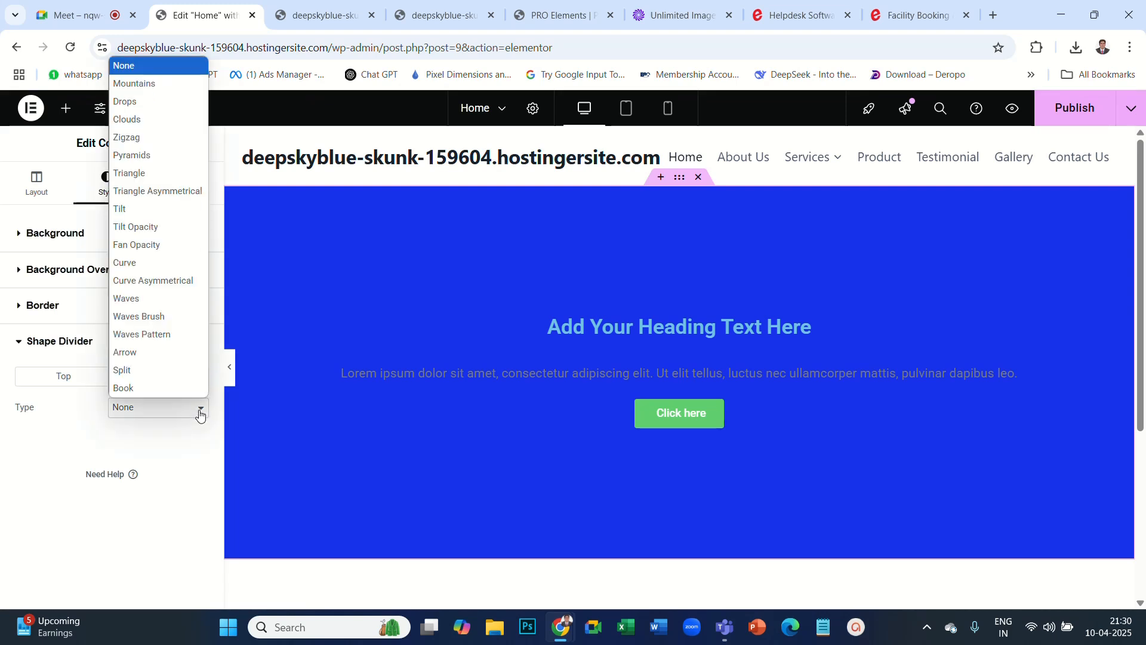
{"action": "left_click", "coordinate": [139, 389]}
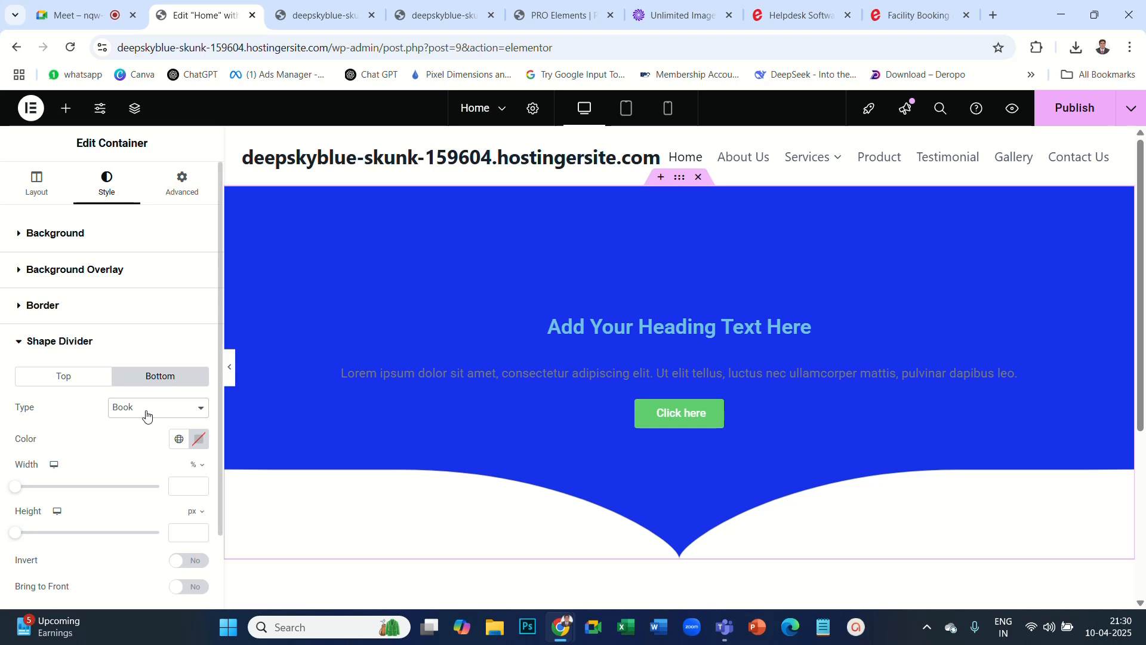
Try the color #E80808 on the bottom shape divider, then reset the color.
{"action": "left_click", "coordinate": [199, 441]}
{"action": "left_click_drag", "start_coordinate": [252, 270], "coordinate": [278, 257]}
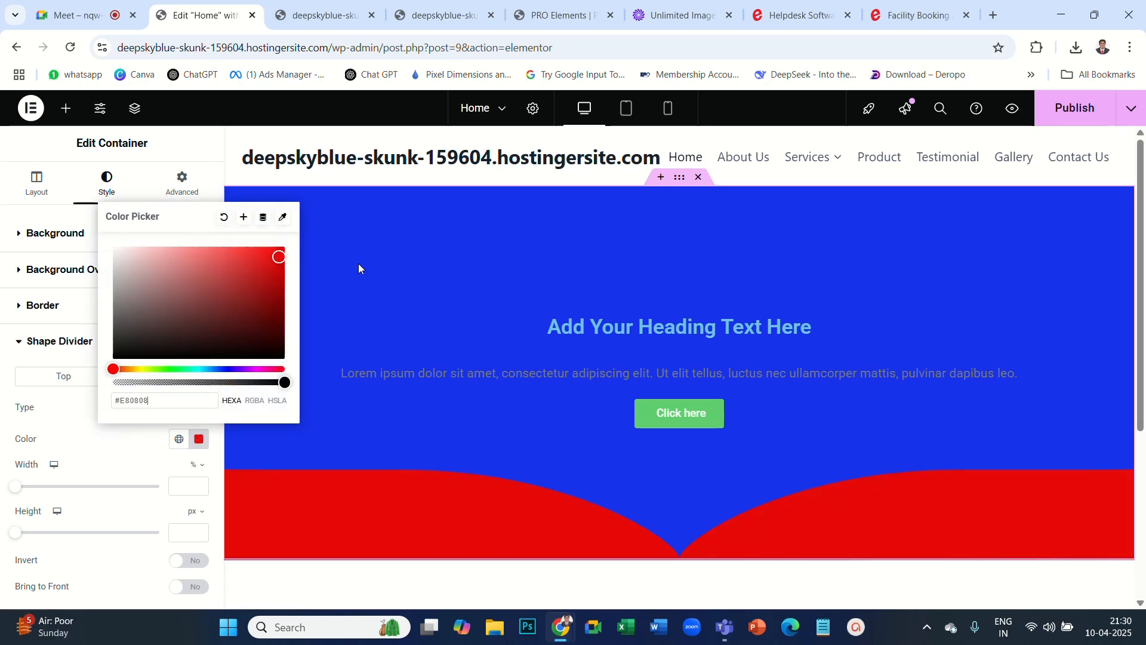
{"action": "left_click", "coordinate": [224, 218]}
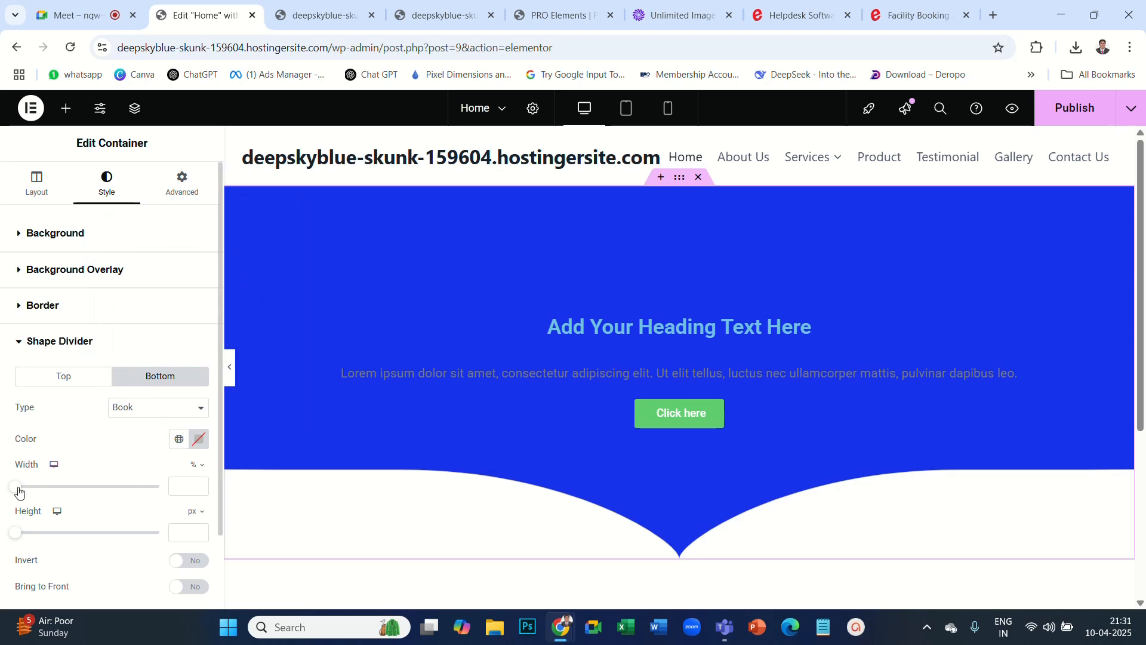
Set the bottom shape divider's width to 100% and height to 36 px, and turn Invert on.
{"action": "mouse_move", "coordinate": [17, 490]}
{"action": "left_mouse_down"}
{"action": "mouse_move", "coordinate": [173, 482]}
{"action": "mouse_move", "coordinate": [3, 480]}
{"action": "left_mouse_up"}
{"action": "mouse_move", "coordinate": [15, 533]}
{"action": "left_mouse_down"}
{"action": "mouse_move", "coordinate": [157, 532]}
{"action": "mouse_move", "coordinate": [3, 529]}
{"action": "mouse_move", "coordinate": [25, 532]}
{"action": "left_mouse_up"}
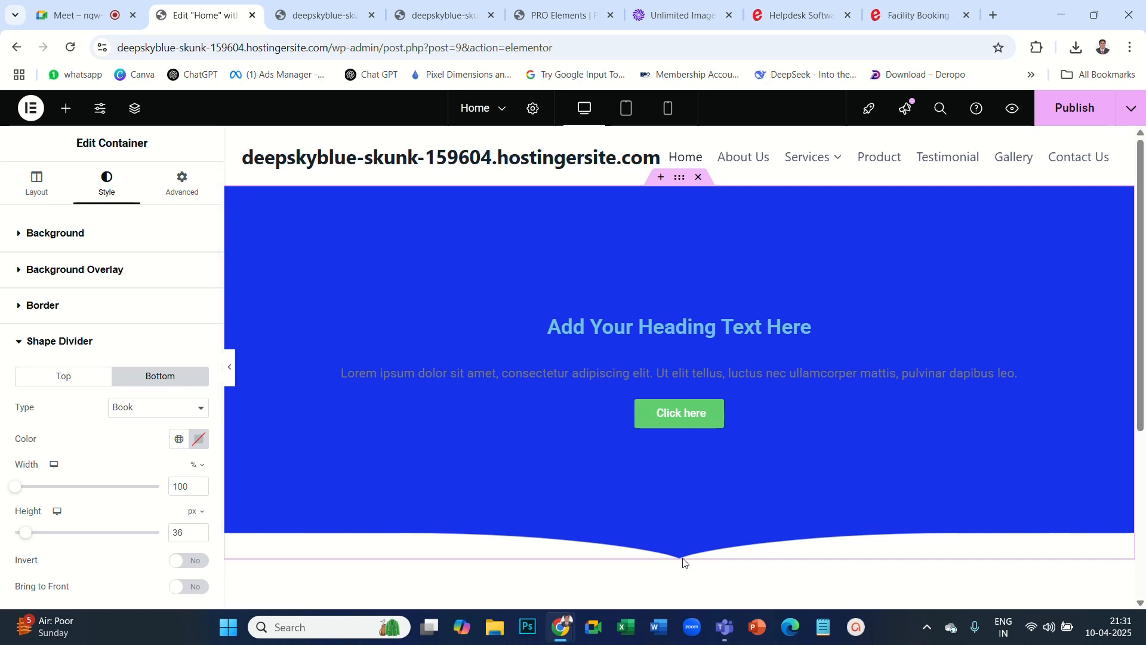
{"action": "left_click", "coordinate": [199, 565]}
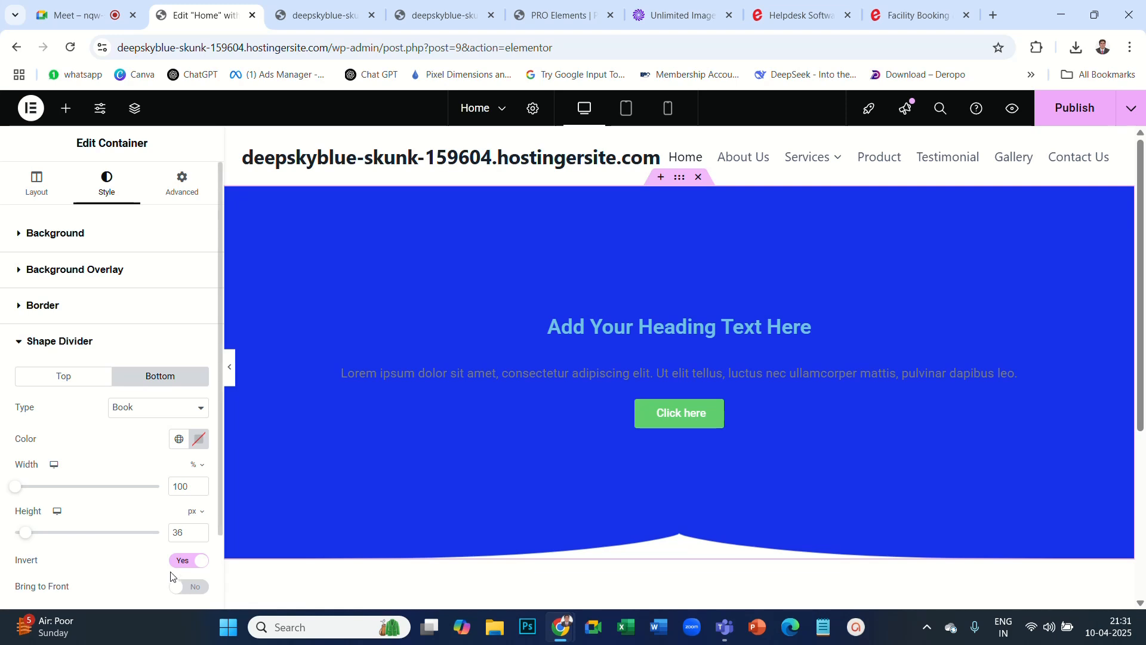
{"action": "left_click", "coordinate": [185, 561]}
{"action": "left_click", "coordinate": [200, 562]}
{"action": "left_click", "coordinate": [199, 562]}
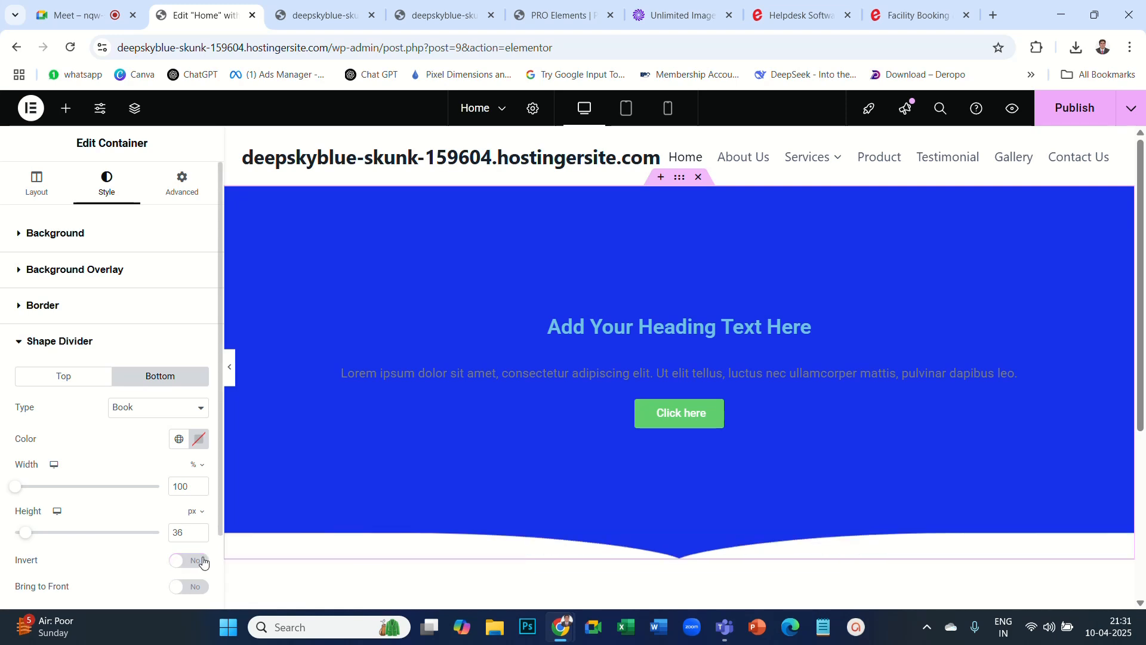
{"action": "left_click", "coordinate": [202, 562]}
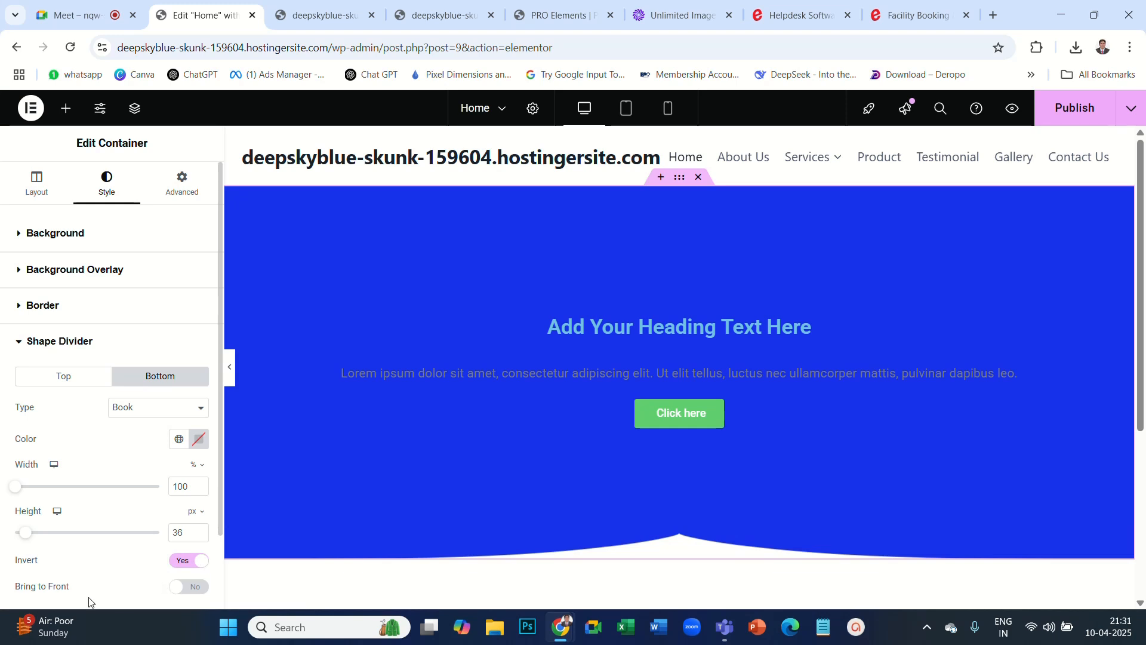
Turn on Bring to Front for the bottom shape divider and set its color to #E73232.
{"action": "left_click", "coordinate": [197, 593]}
{"action": "left_click", "coordinate": [177, 592]}
{"action": "left_click", "coordinate": [192, 591]}
{"action": "left_click", "coordinate": [196, 591]}
{"action": "left_click", "coordinate": [197, 591]}
{"action": "left_click", "coordinate": [197, 441]}
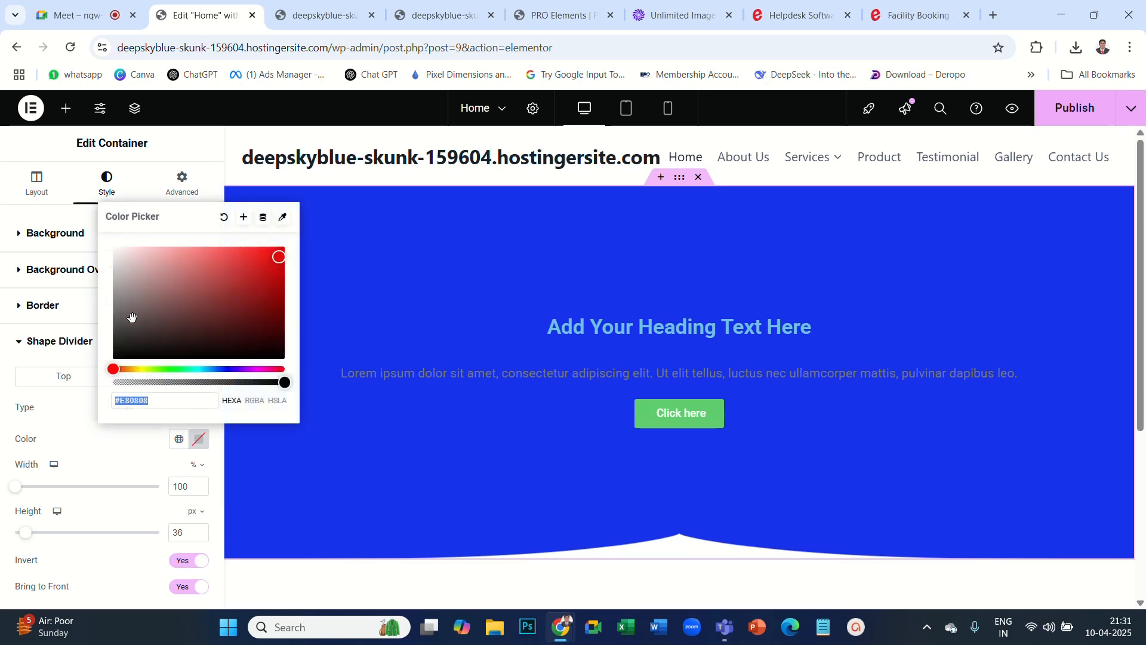
{"action": "mouse_move", "coordinate": [276, 257]}
{"action": "left_mouse_down"}
{"action": "mouse_move", "coordinate": [213, 301]}
{"action": "mouse_move", "coordinate": [247, 257]}
{"action": "left_mouse_up"}
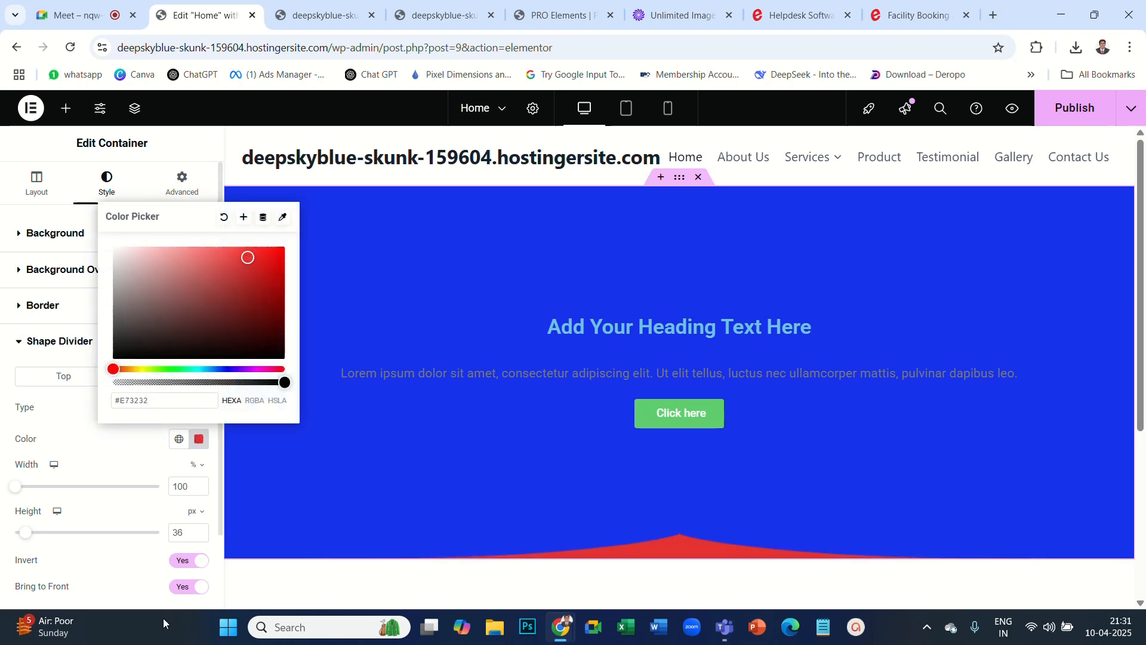
Compare the bottom shape divider with Bring to Front off and on, leaving the option off.
{"action": "left_click", "coordinate": [180, 591]}
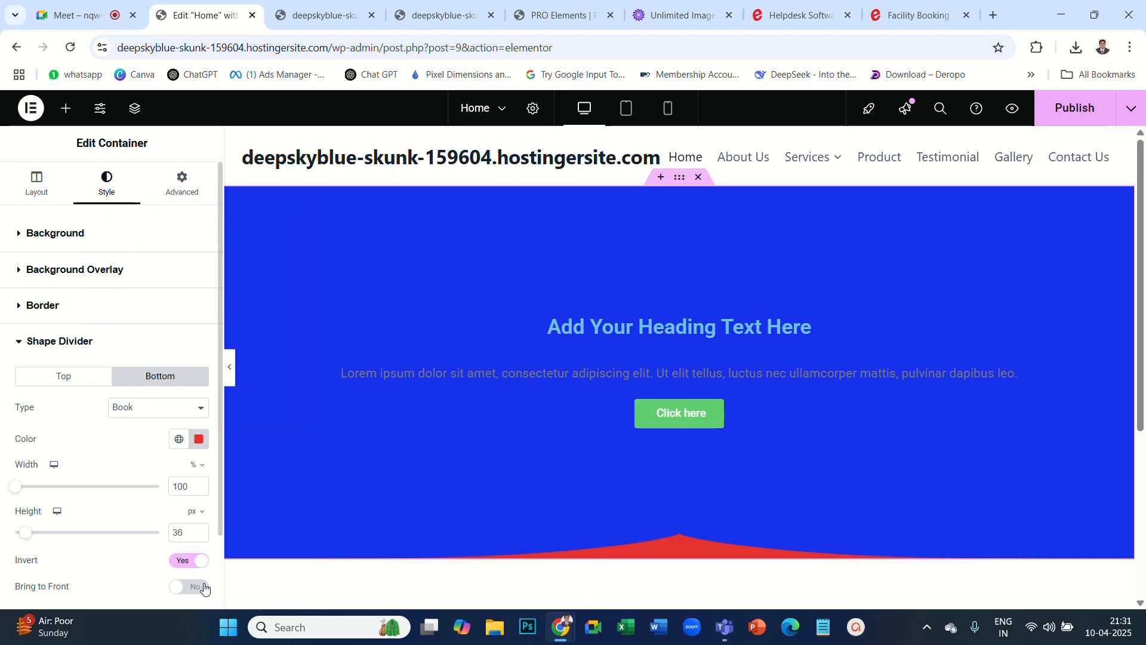
{"action": "left_click", "coordinate": [182, 588]}
{"action": "left_click", "coordinate": [186, 586]}
{"action": "left_click", "coordinate": [193, 588]}
{"action": "scroll", "coordinate": [992, 463], "scroll_direction": "down", "scroll_amount": 2}
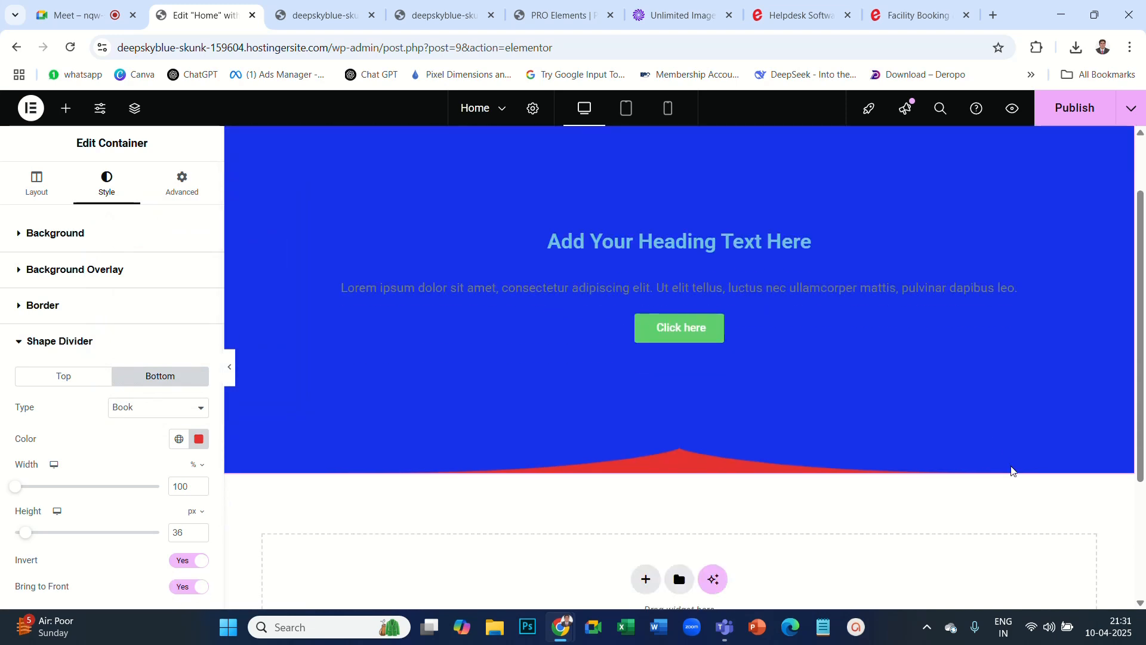
{"action": "scroll", "coordinate": [936, 537], "scroll_direction": "up", "scroll_amount": 1}
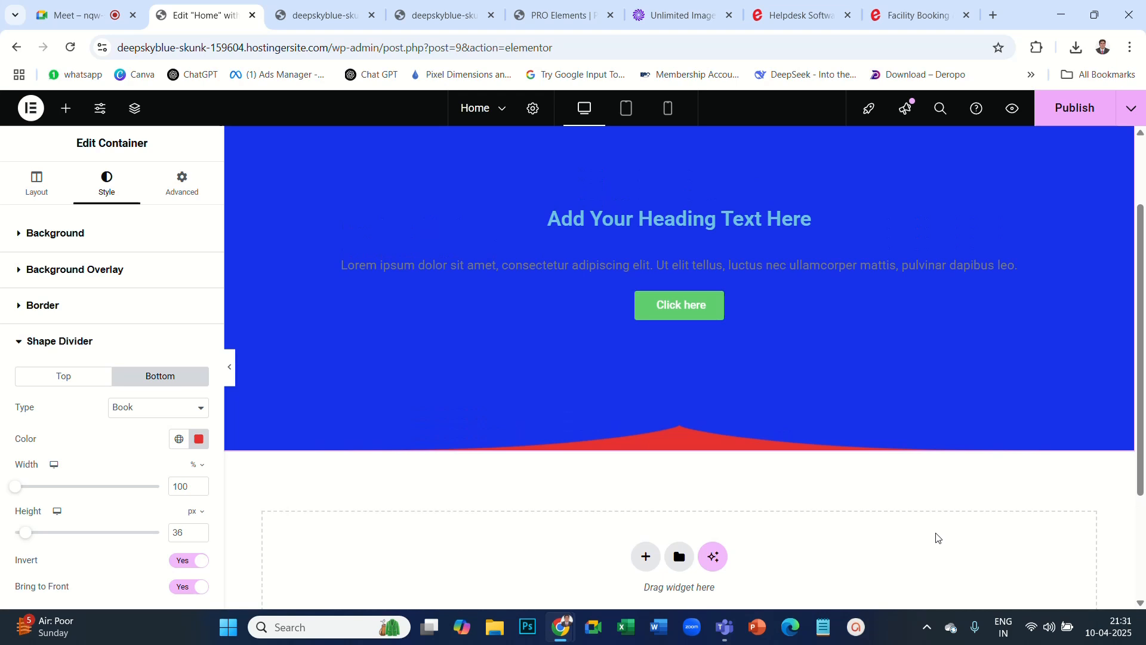
{"action": "left_click", "coordinate": [183, 586]}
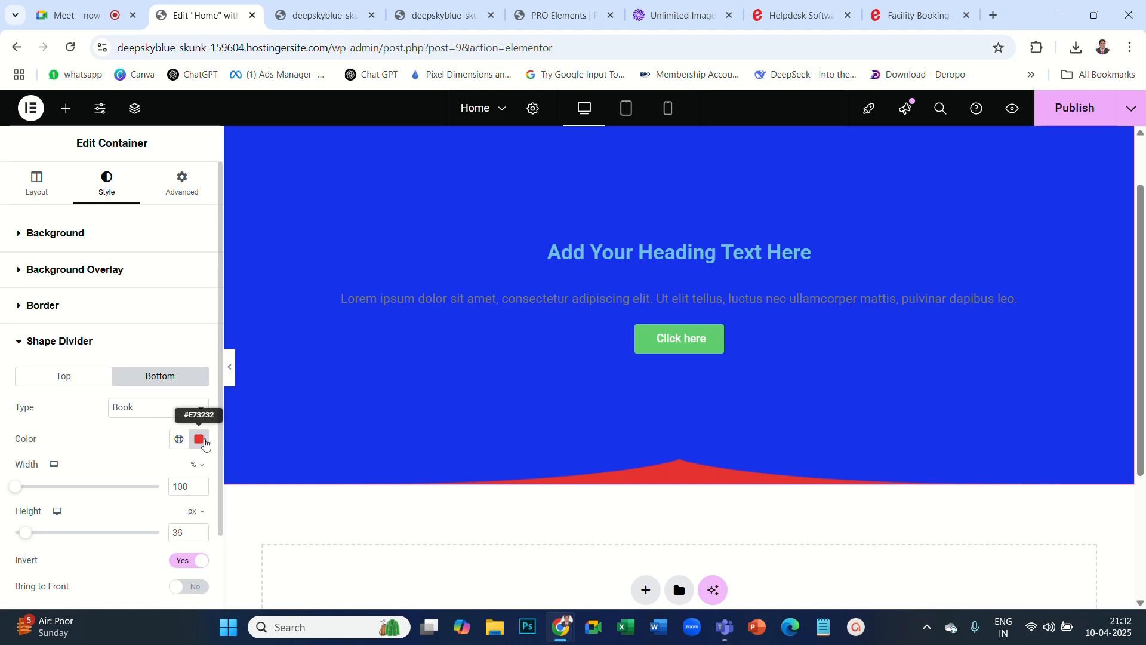
Reset the bottom shape divider's color to its default.
{"action": "left_click", "coordinate": [199, 439]}
{"action": "left_click", "coordinate": [224, 218]}
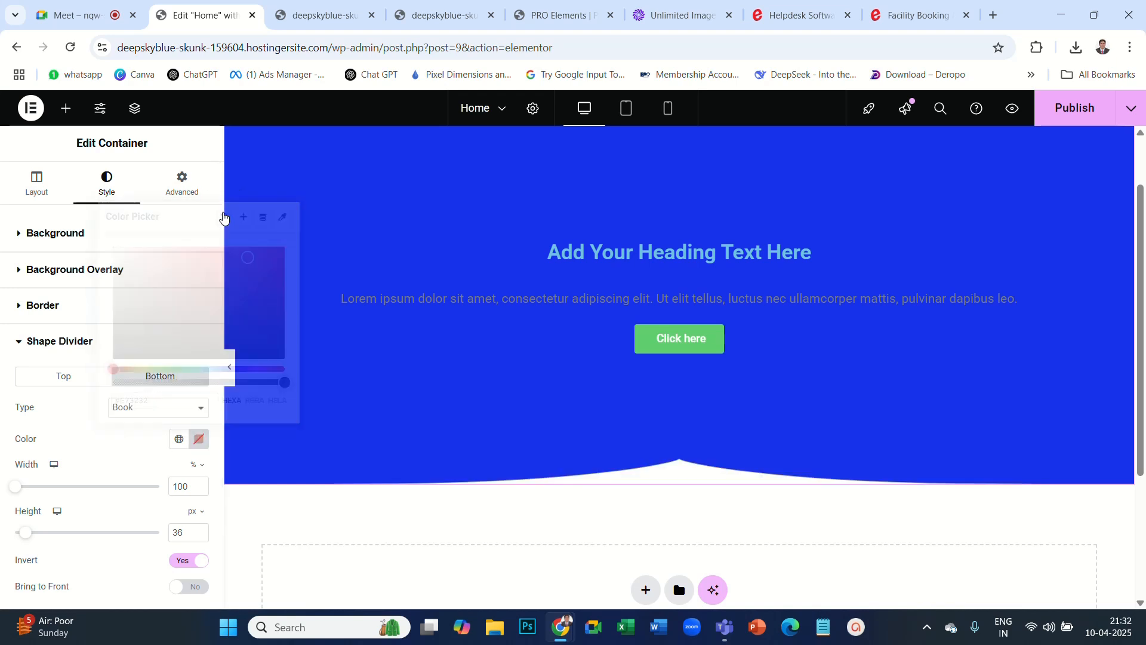
{"action": "scroll", "coordinate": [752, 440], "scroll_direction": "up", "scroll_amount": 2}
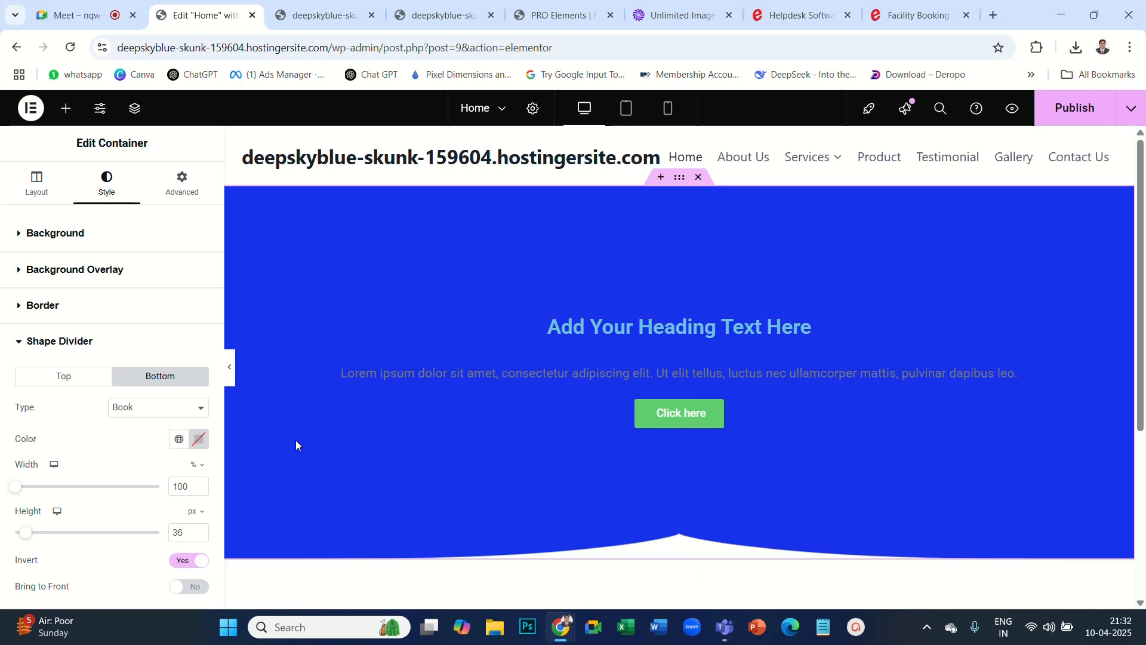
Try the Split, Arrow, Waves Pattern and Waves Brush types for the bottom shape divider, and settle on Waves.
{"action": "left_click", "coordinate": [197, 408]}
{"action": "left_click", "coordinate": [145, 374]}
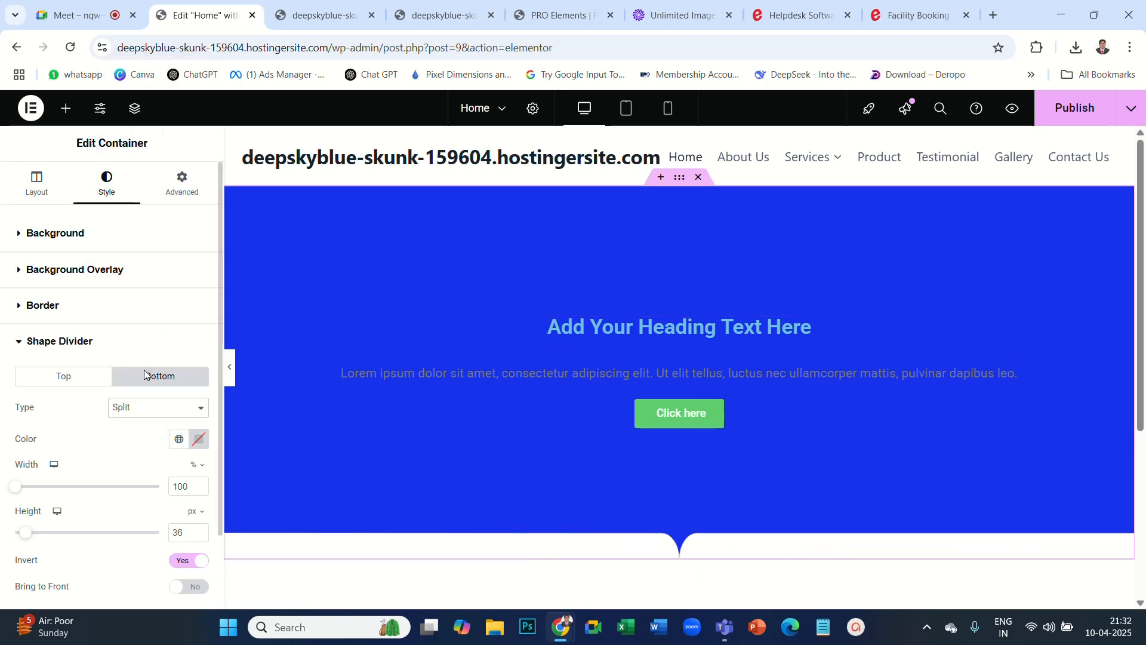
{"action": "left_click", "coordinate": [173, 410]}
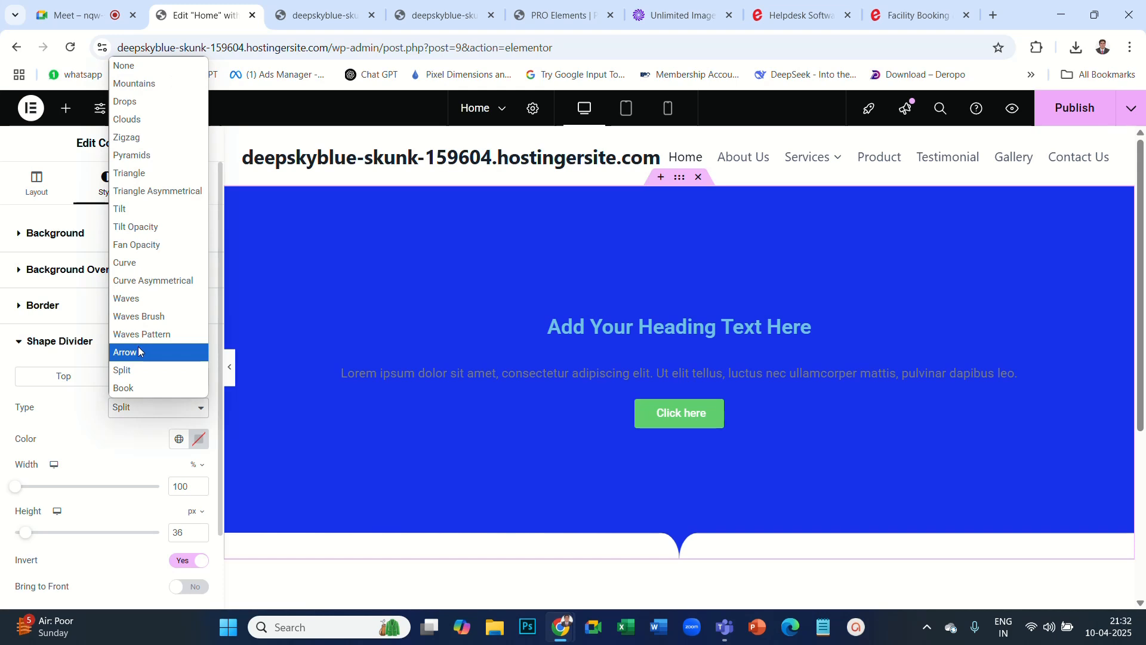
{"action": "left_click", "coordinate": [138, 351]}
{"action": "left_click", "coordinate": [182, 413]}
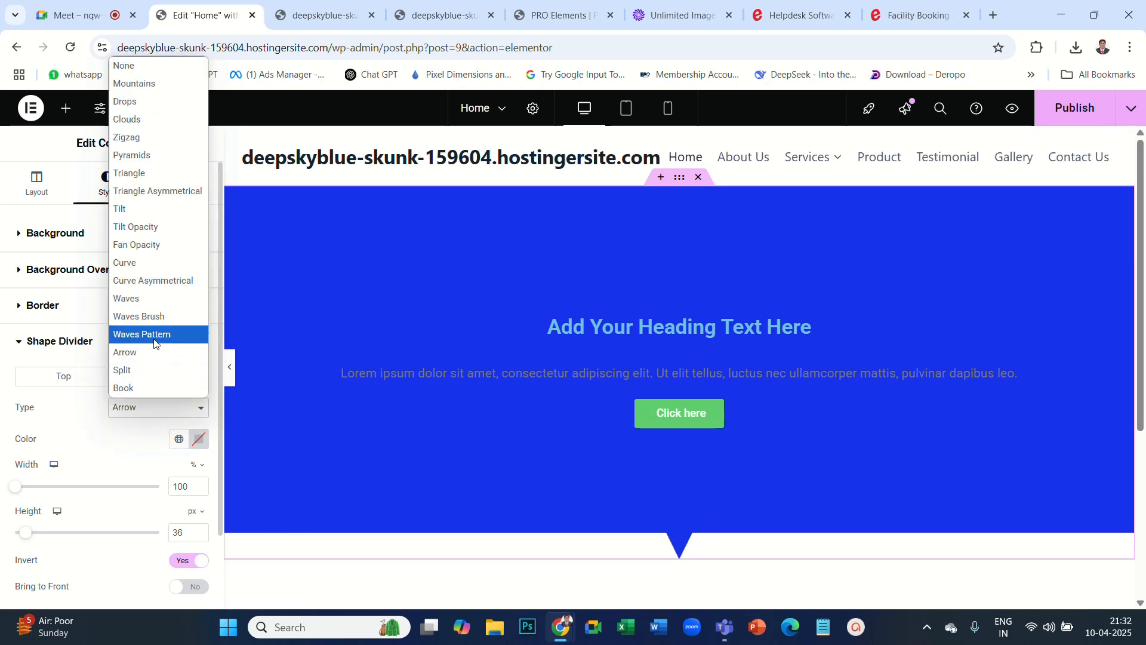
{"action": "left_click", "coordinate": [148, 339]}
{"action": "left_click", "coordinate": [161, 410]}
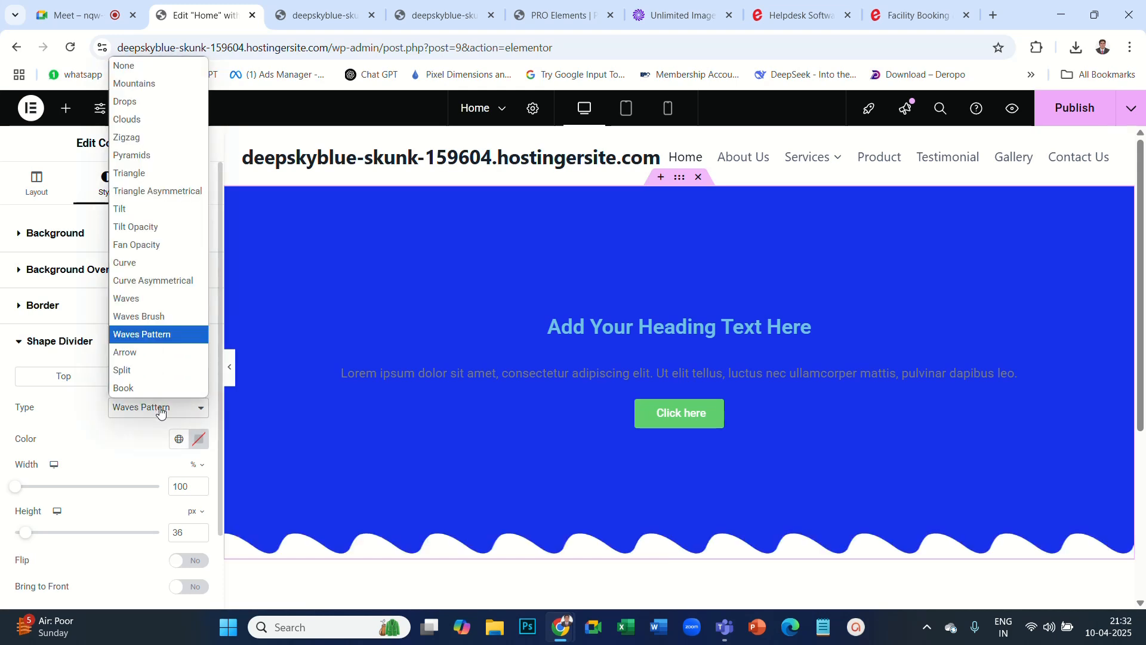
{"action": "left_click", "coordinate": [153, 322]}
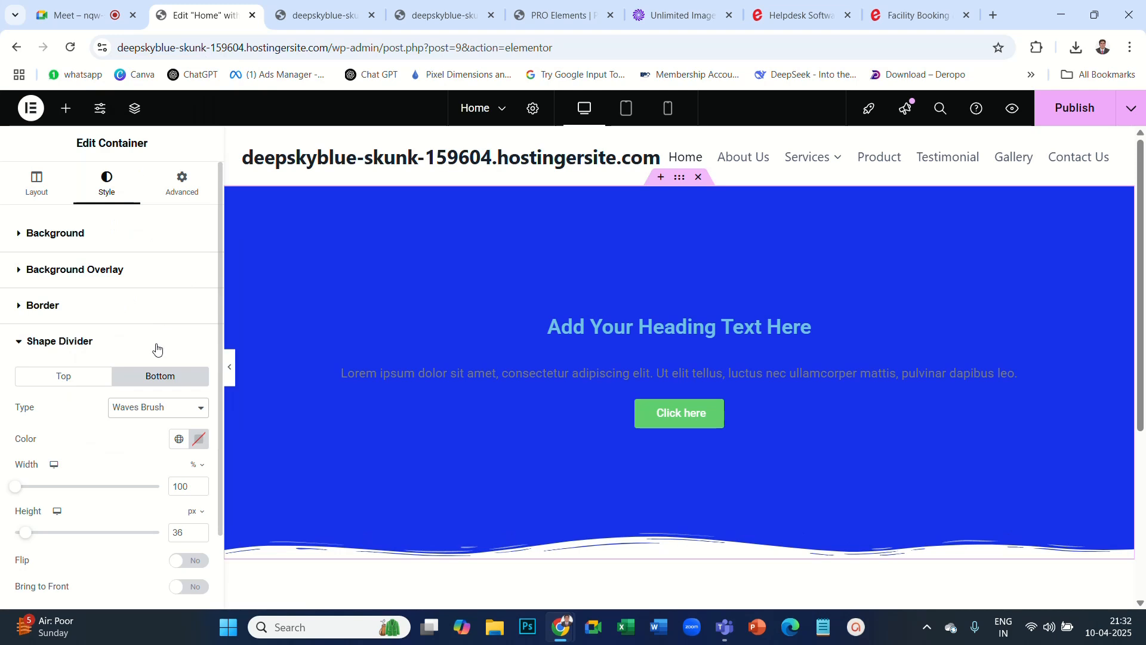
{"action": "left_click", "coordinate": [155, 410]}
{"action": "left_click", "coordinate": [142, 305]}
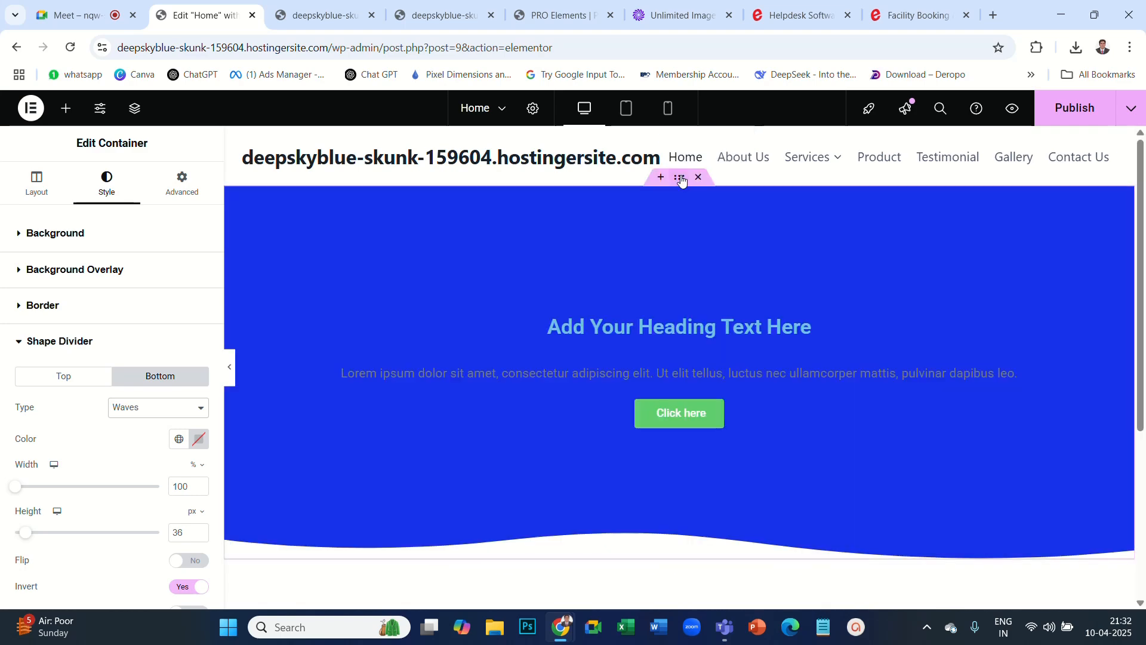
Try different minimum heights for the container and set it to about 389 px.
{"action": "left_click", "coordinate": [40, 185]}
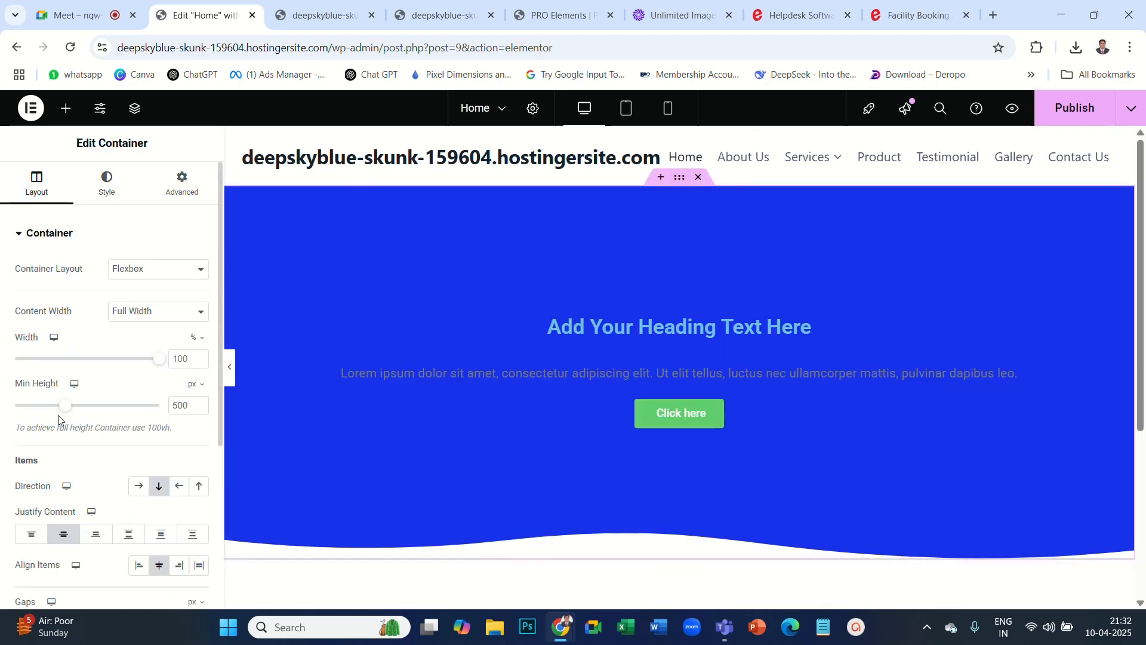
{"action": "left_click_drag", "start_coordinate": [64, 407], "coordinate": [43, 642]}
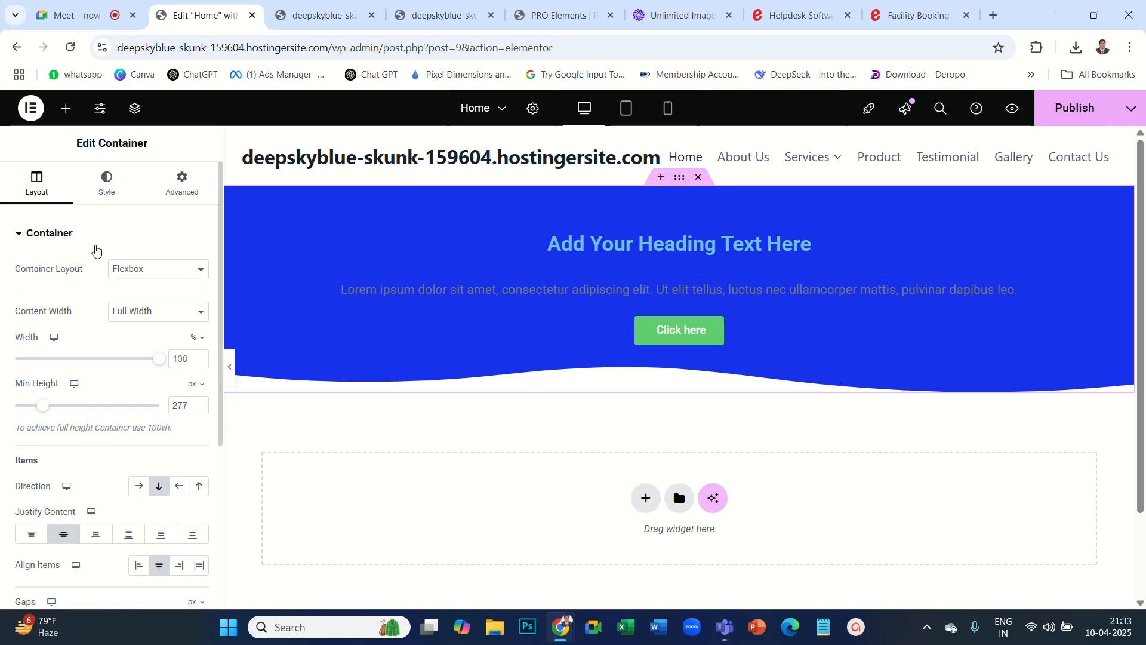
{"action": "left_click_drag", "start_coordinate": [43, 411], "coordinate": [65, 412]}
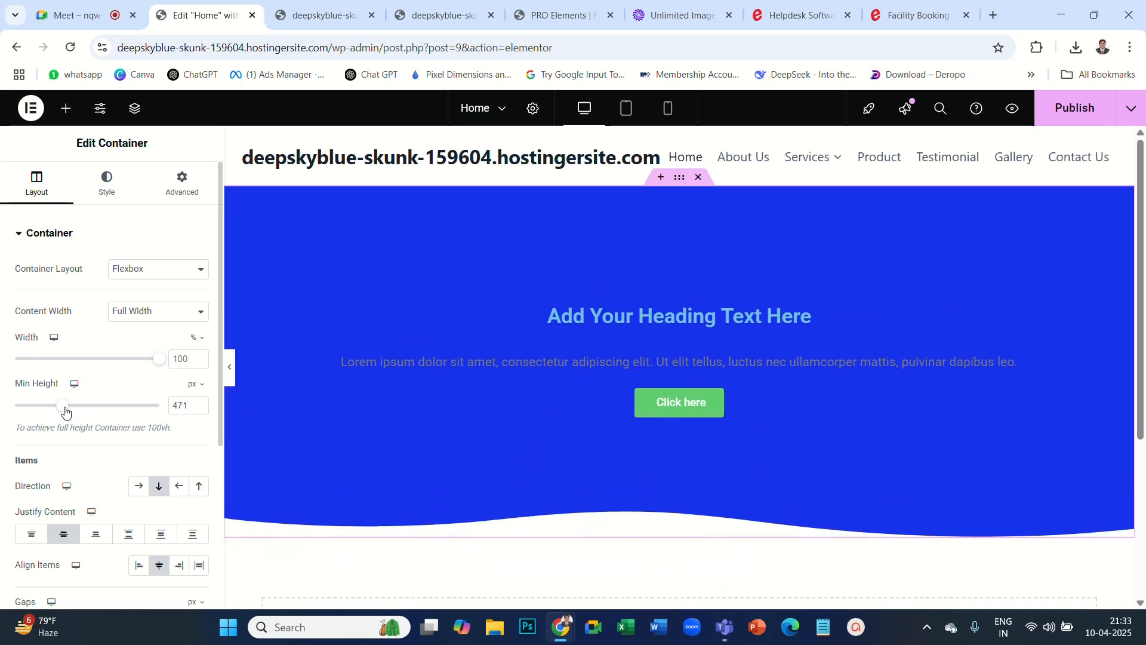
{"action": "mouse_move", "coordinate": [65, 412]}
{"action": "left_mouse_down"}
{"action": "mouse_move", "coordinate": [33, 412]}
{"action": "mouse_move", "coordinate": [57, 413]}
{"action": "left_mouse_up"}
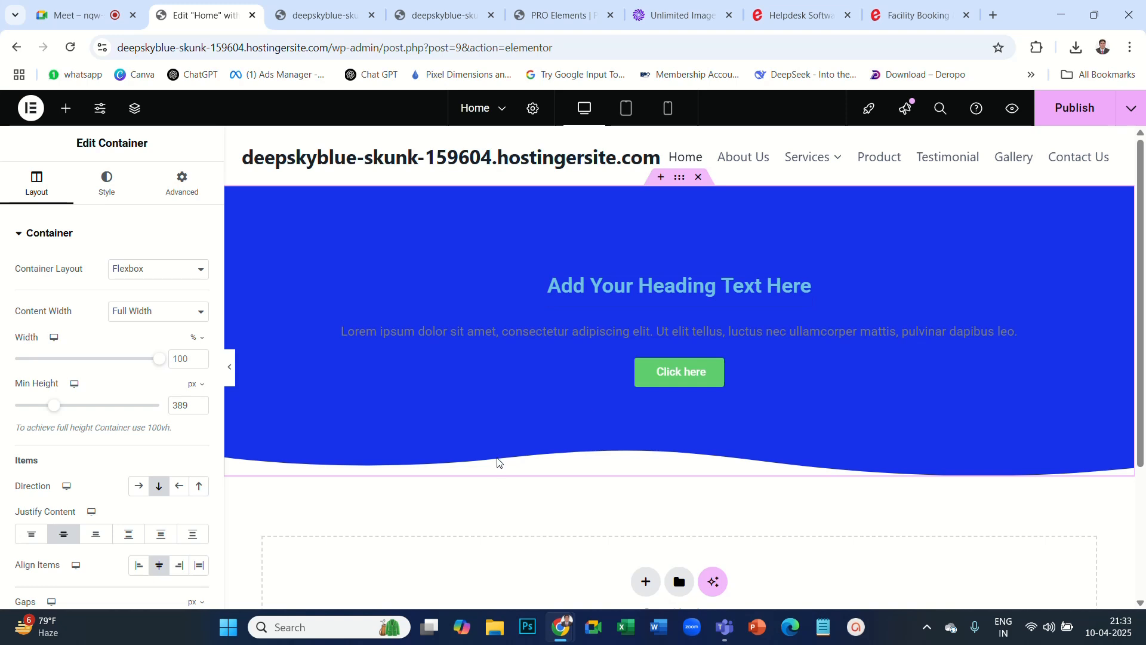
Publish the Home page and preview it at tablet and mobile sizes.
{"action": "left_click", "coordinate": [110, 183]}
{"action": "left_click", "coordinate": [67, 574]}
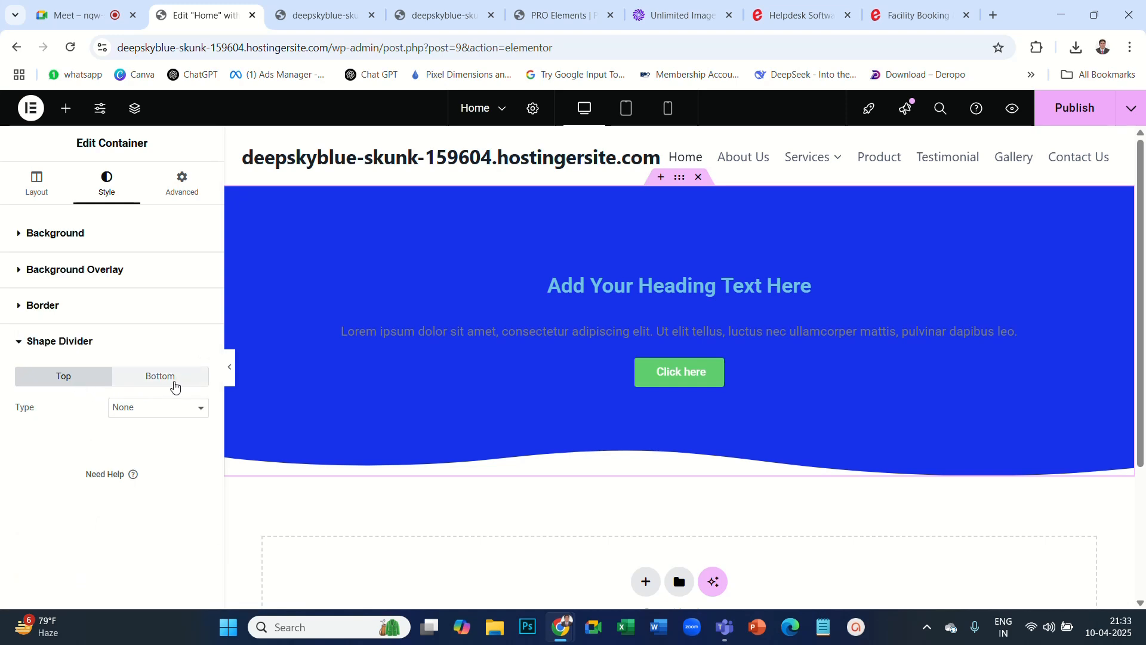
{"action": "left_click", "coordinate": [1092, 112]}
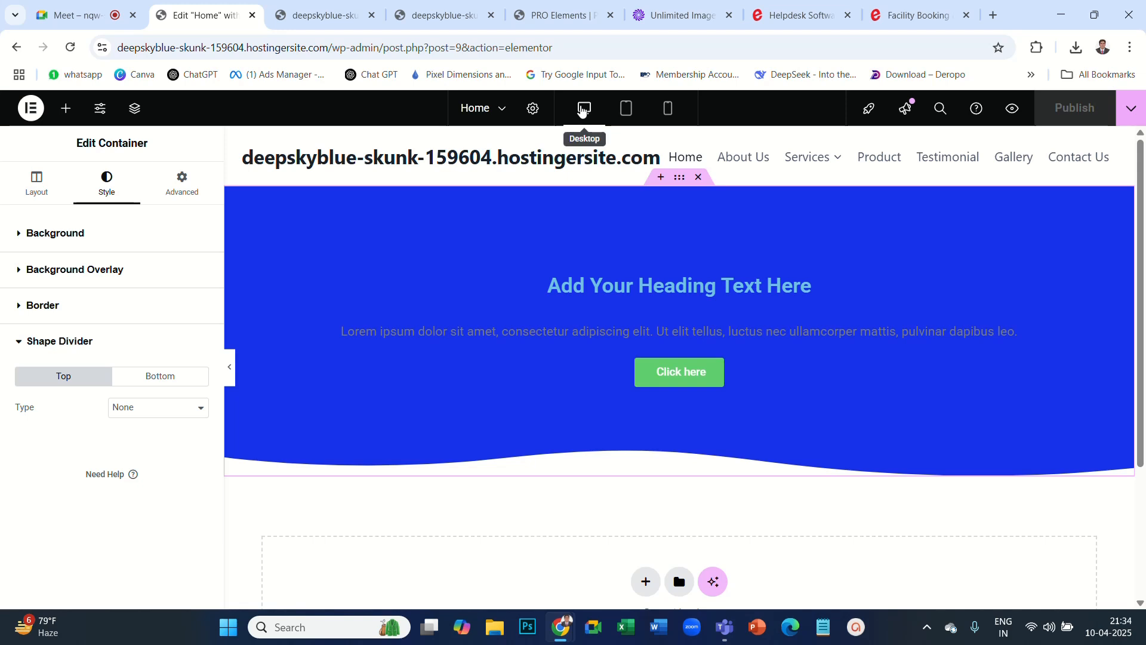
{"action": "left_click", "coordinate": [624, 108]}
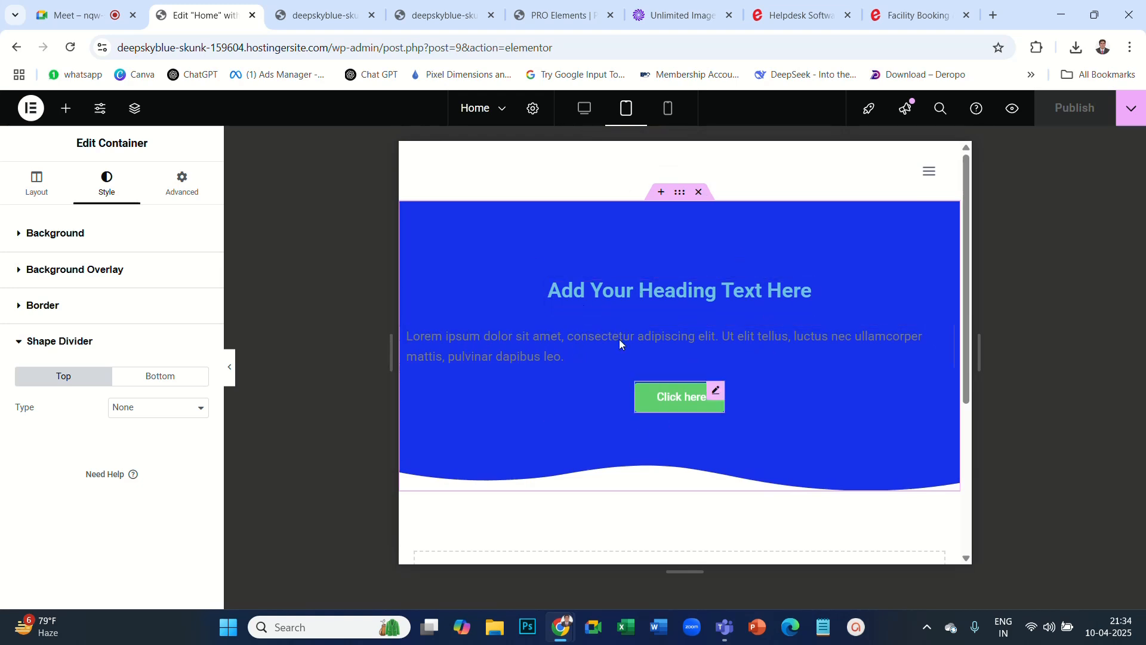
{"action": "left_click", "coordinate": [668, 107]}
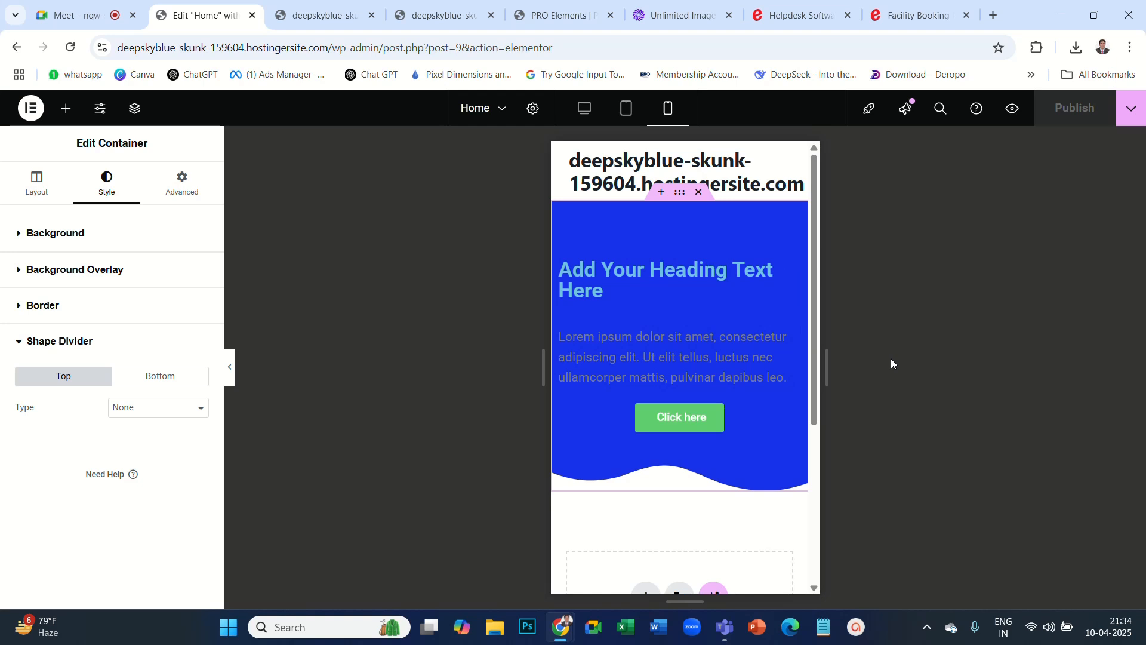
{"action": "left_click", "coordinate": [926, 628]}
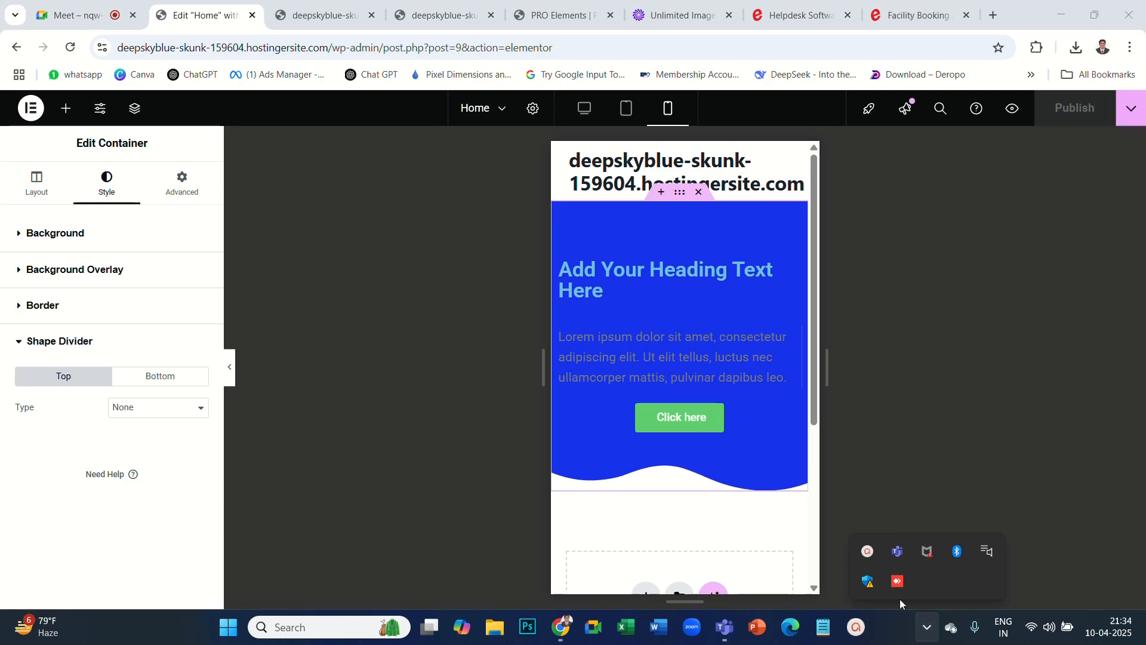
{"action": "left_click", "coordinate": [95, 16]}
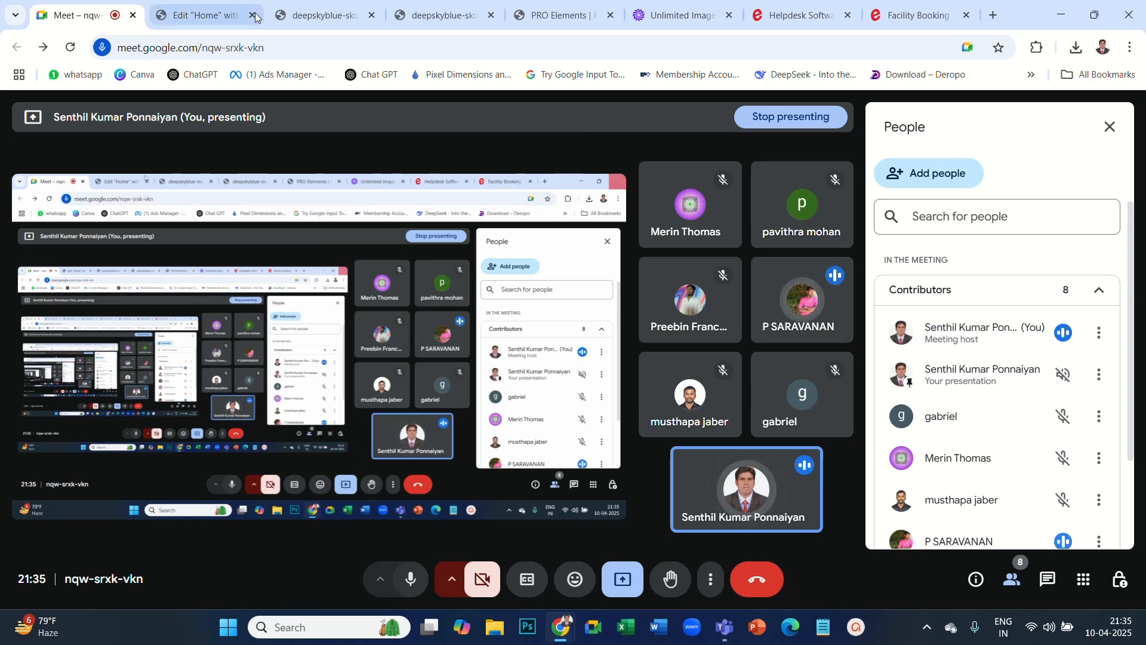
{"action": "left_click", "coordinate": [215, 13]}
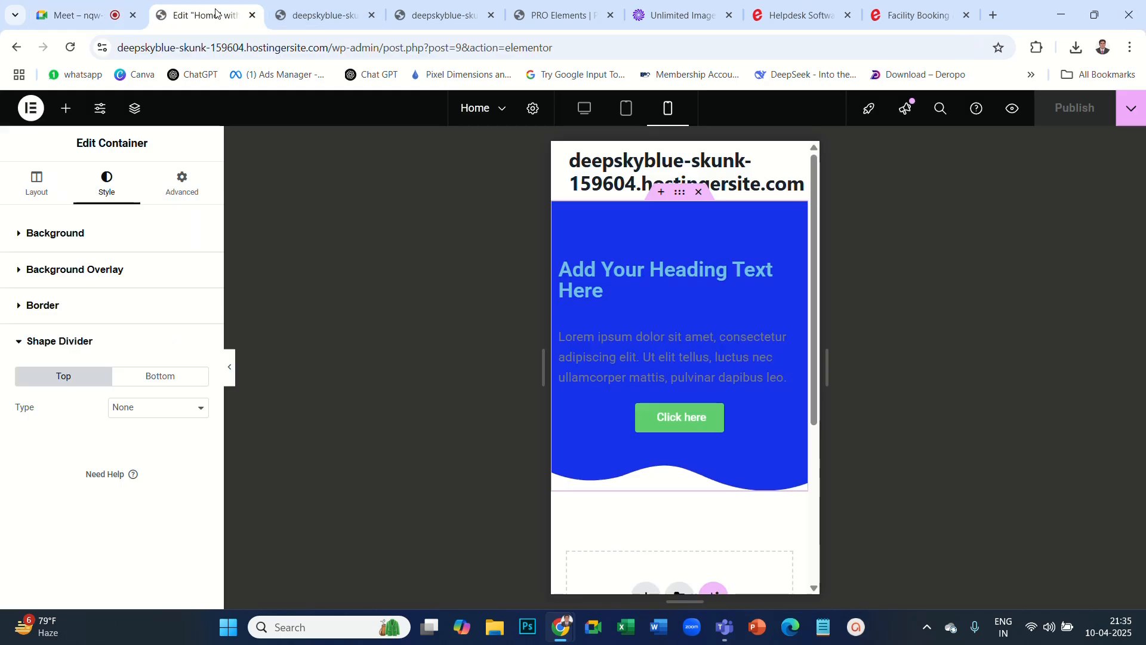
Return to the desktop view and set the heading's font size to 71 px.
{"action": "left_click", "coordinate": [584, 108]}
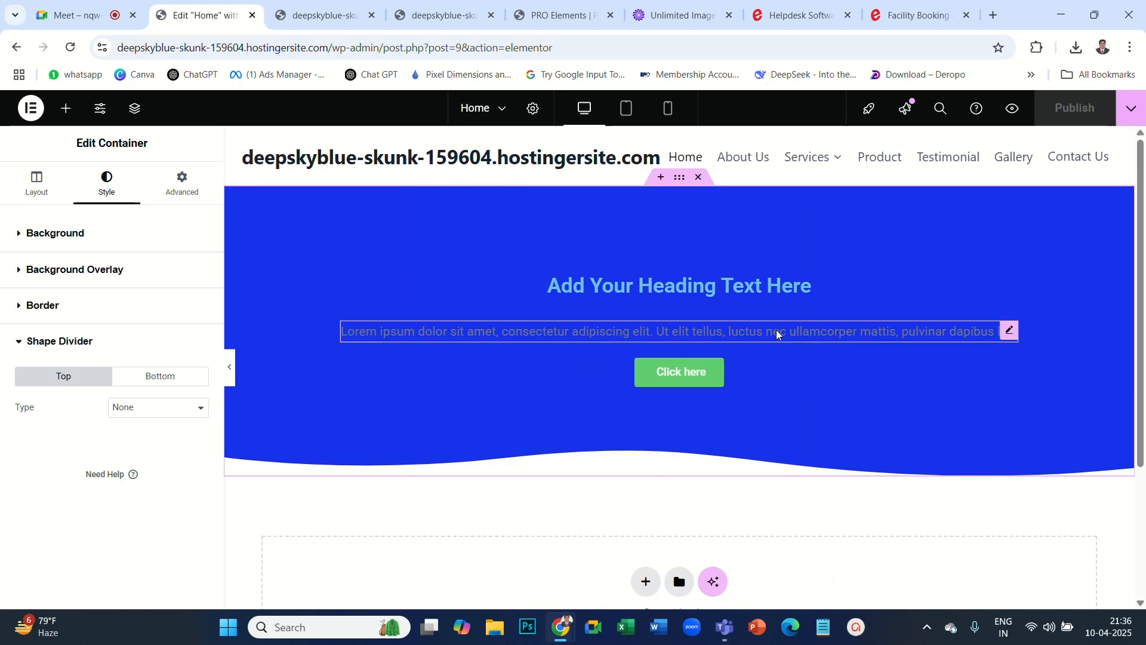
{"action": "left_click", "coordinate": [681, 375]}
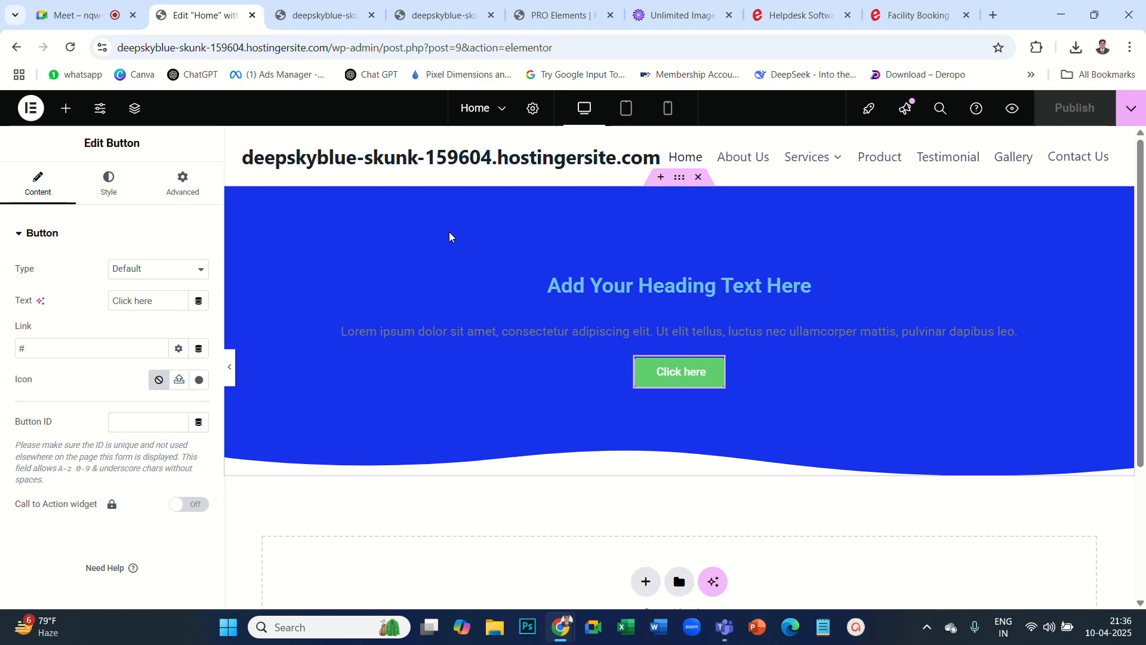
{"action": "left_click", "coordinate": [653, 286]}
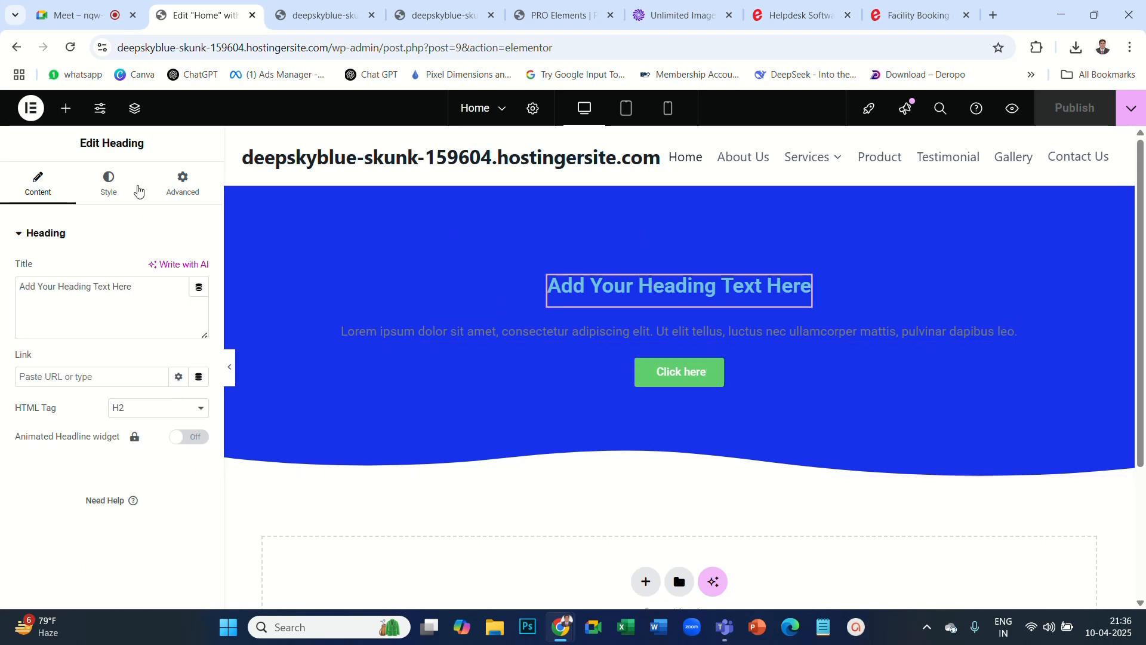
{"action": "left_click", "coordinate": [108, 182]}
{"action": "left_click", "coordinate": [196, 314]}
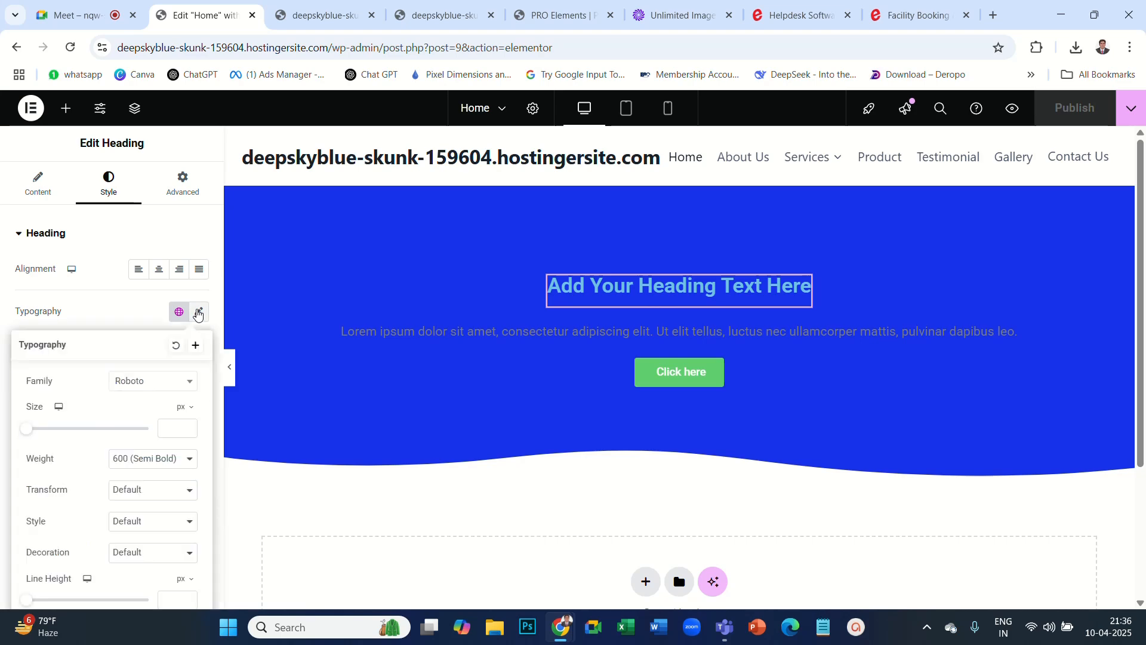
{"action": "left_click_drag", "start_coordinate": [30, 431], "coordinate": [75, 452]}
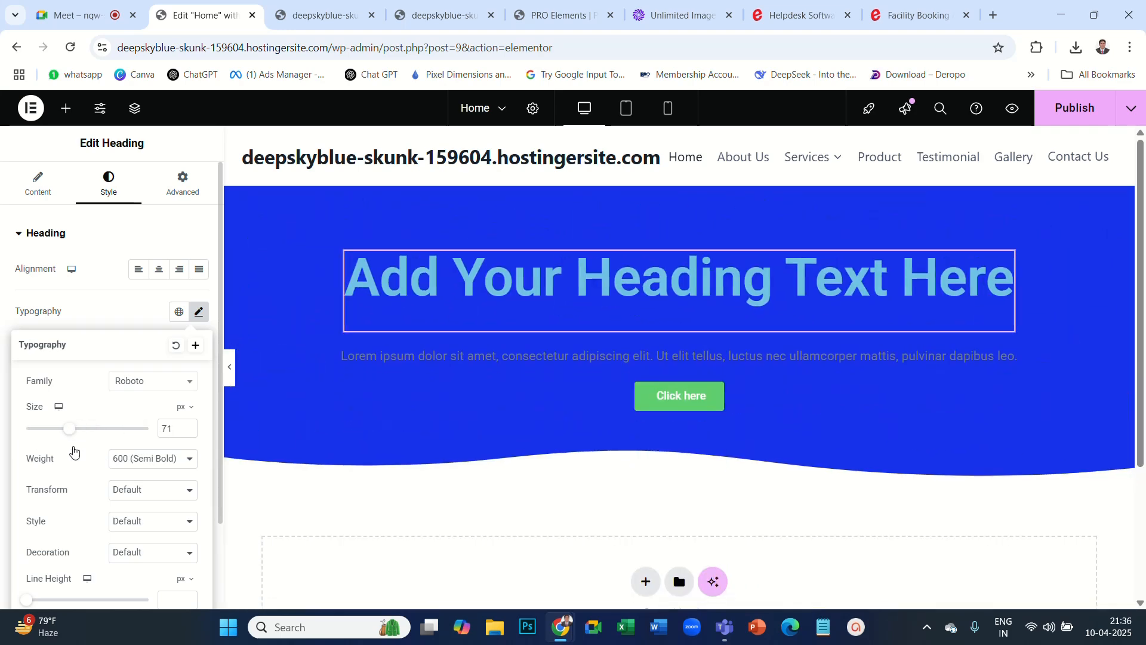
Set the "Click here" button's background color to dark green #1D5325.
{"action": "left_click", "coordinate": [676, 397]}
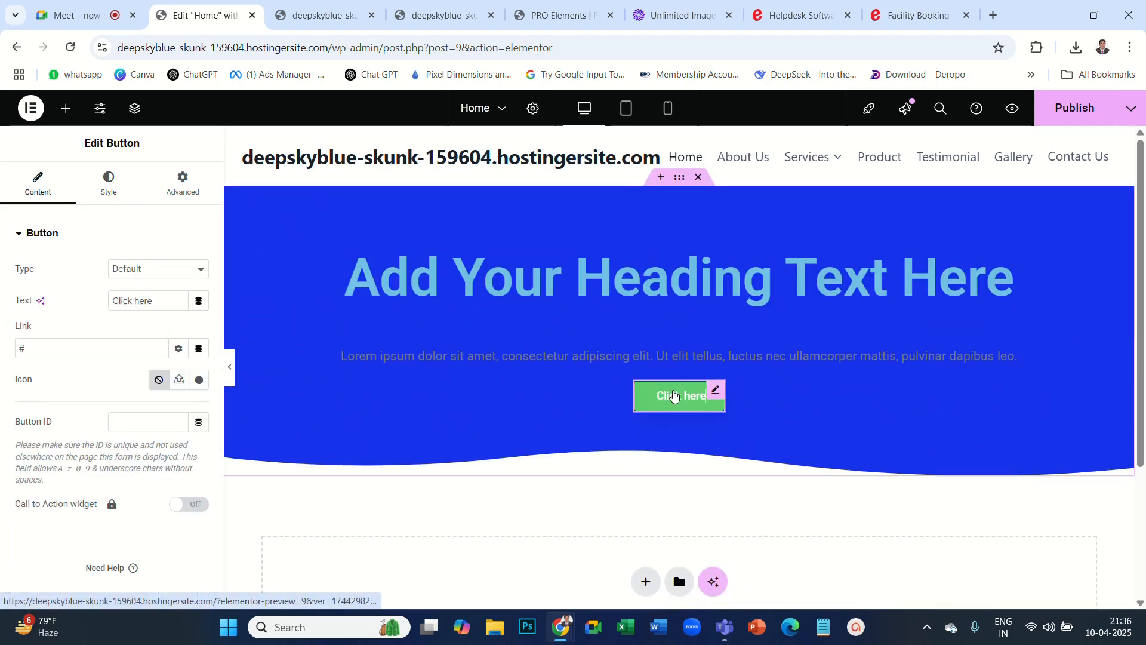
{"action": "left_click", "coordinate": [109, 186]}
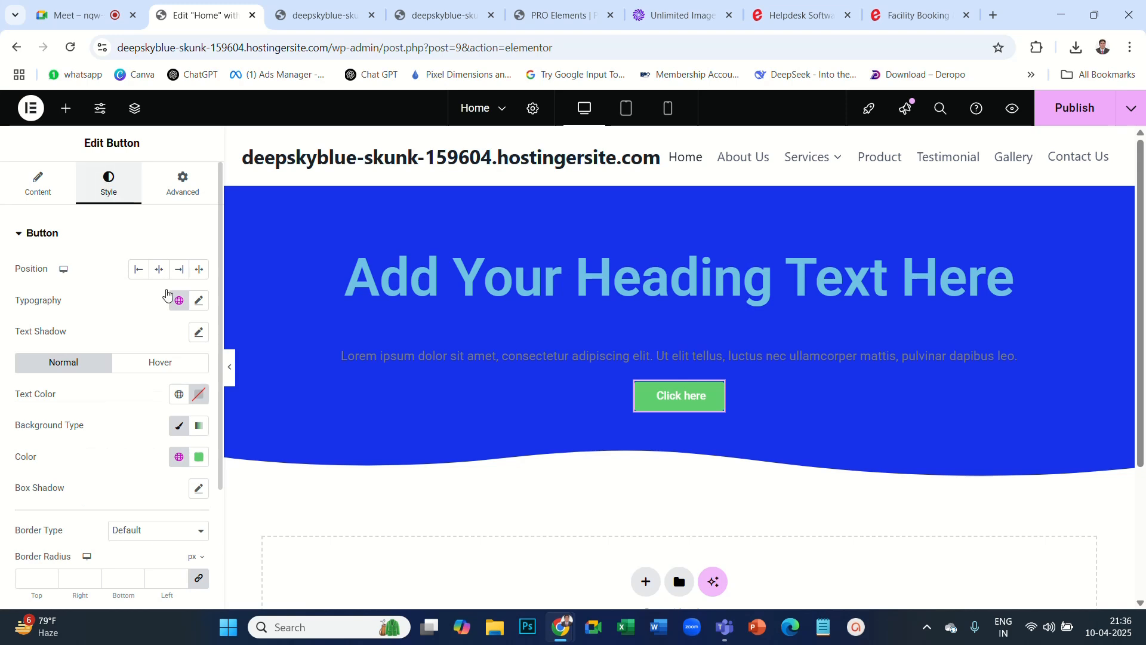
{"action": "left_click", "coordinate": [199, 457]}
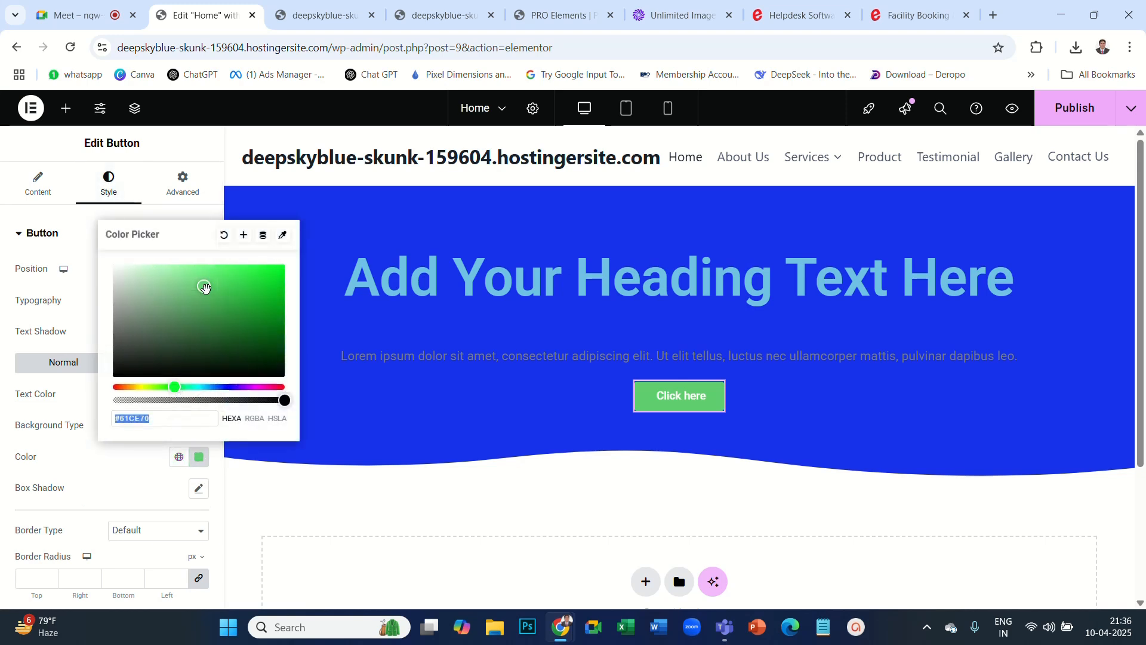
{"action": "left_click_drag", "start_coordinate": [205, 288], "coordinate": [223, 340]}
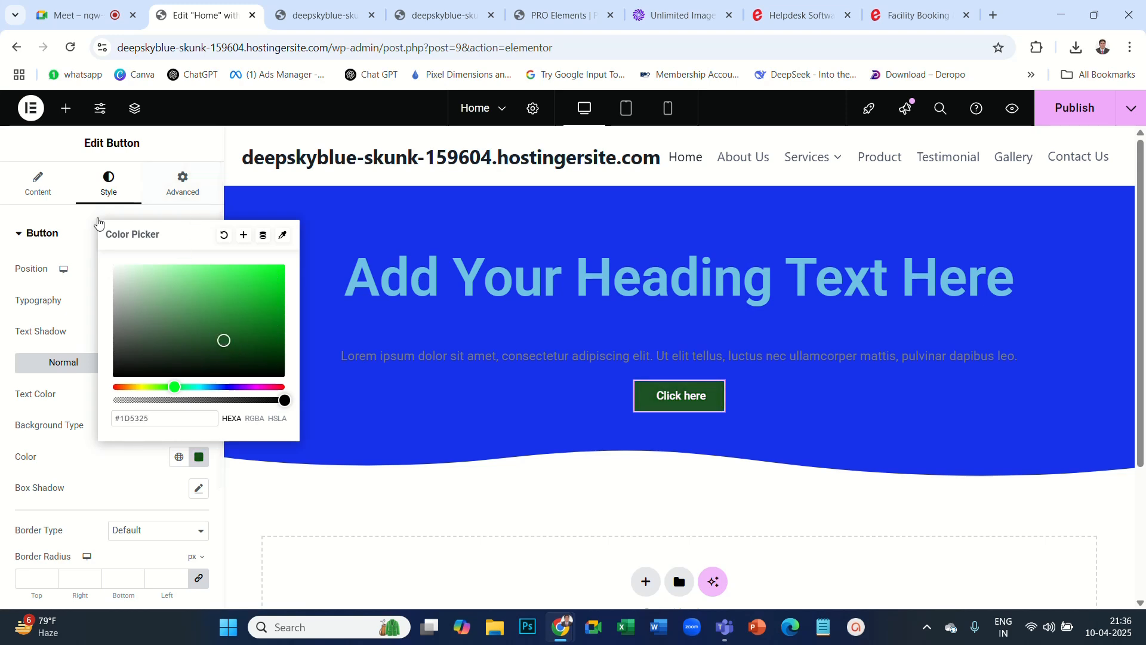
{"action": "left_click", "coordinate": [80, 226]}
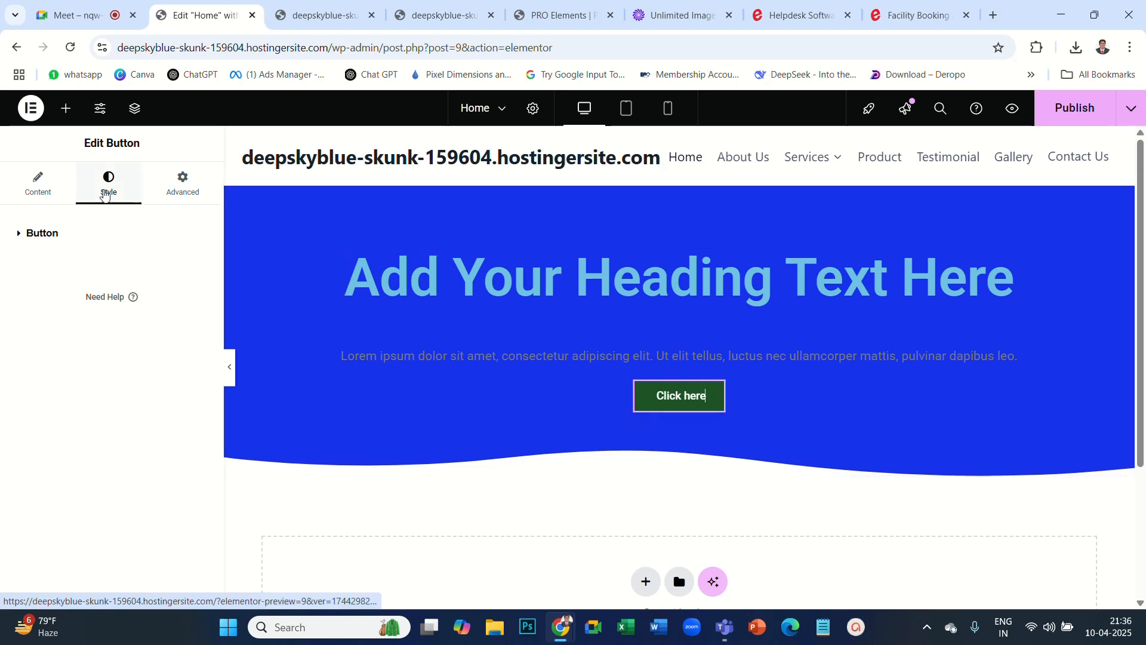
Add a Heading widget between the large heading and the paragraph text.
{"action": "left_click", "coordinate": [65, 108]}
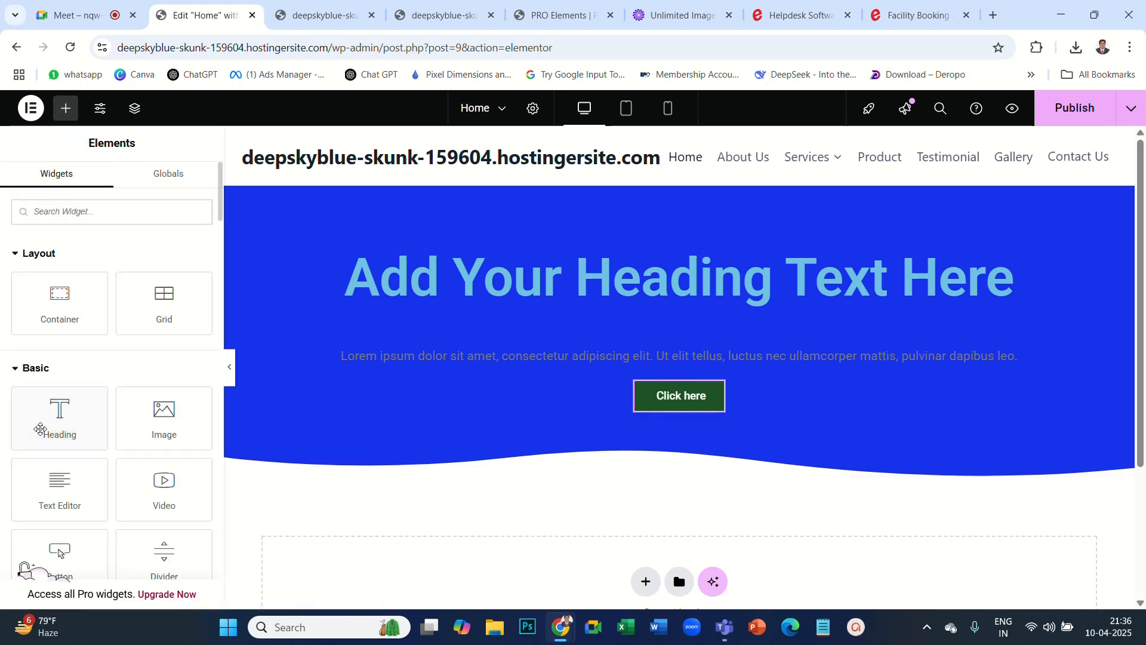
{"action": "left_click_drag", "start_coordinate": [60, 418], "coordinate": [675, 345]}
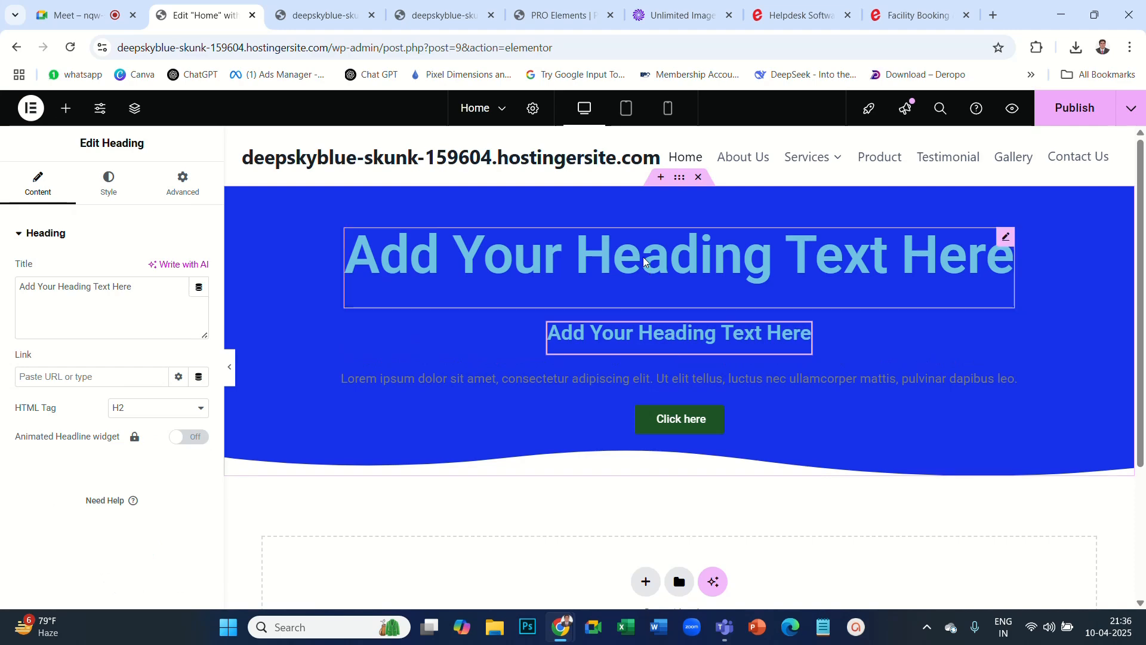
Switch to Google Meet and leave the meeting.
{"action": "left_click", "coordinate": [73, 17]}
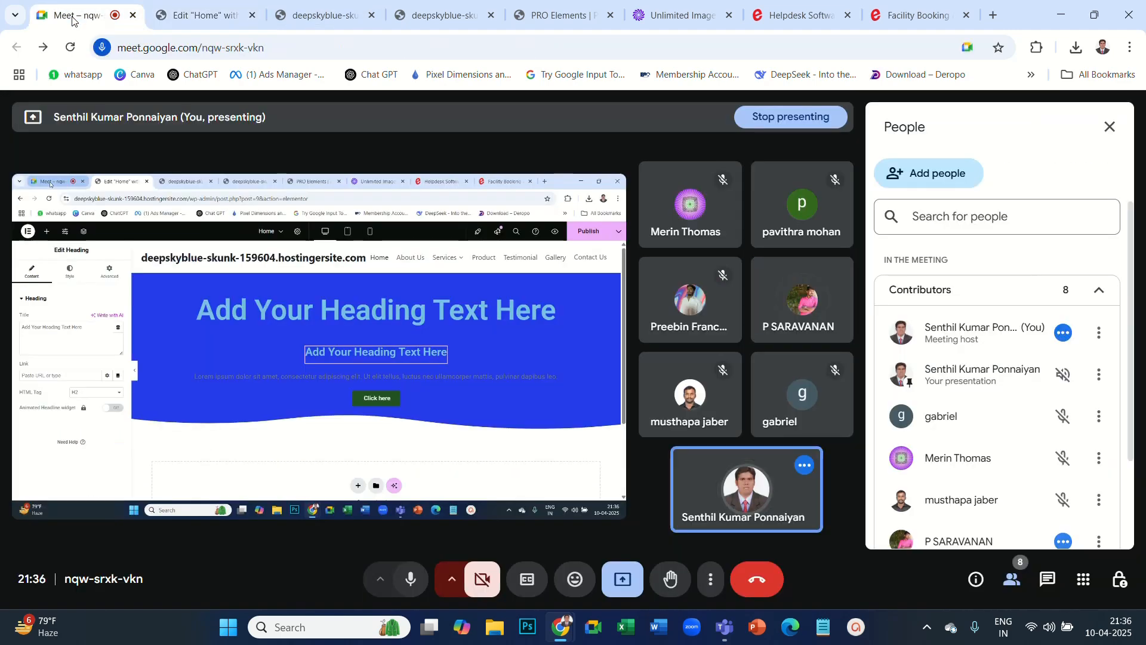
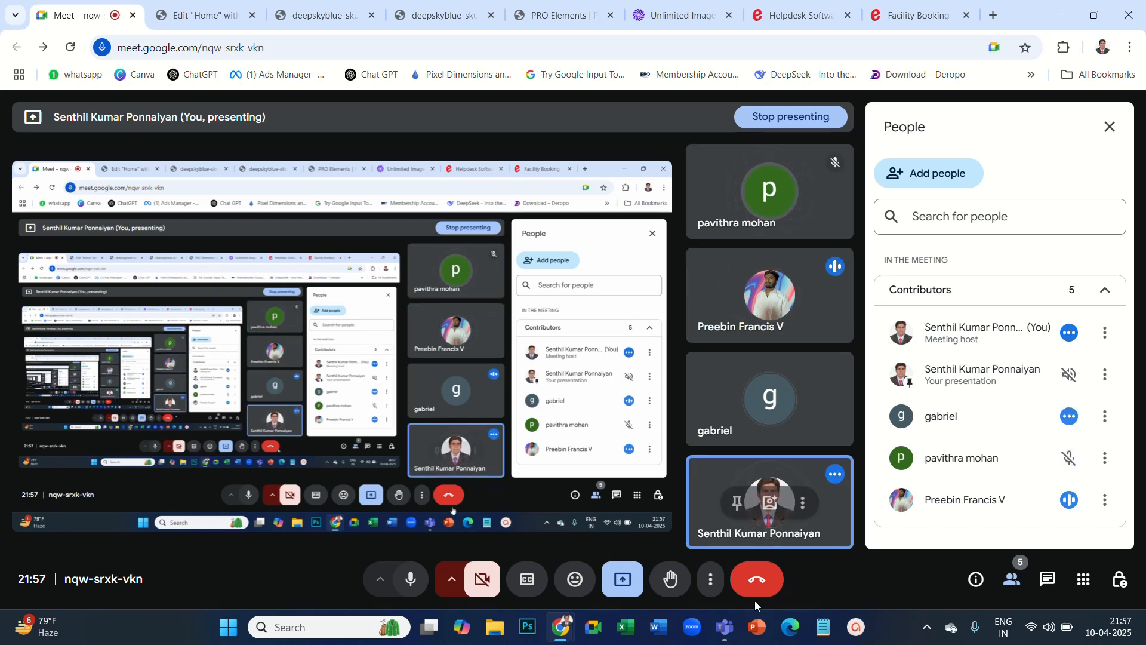
{"action": "left_click", "coordinate": [758, 582]}
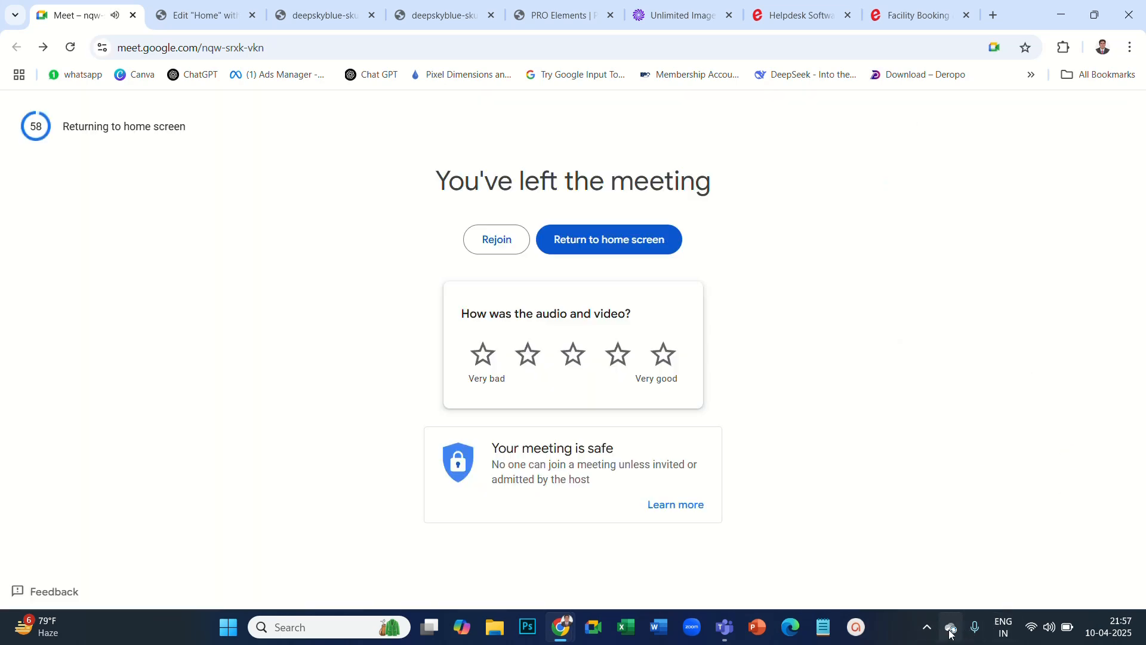
{"action": "left_click", "coordinate": [951, 634]}
{"action": "left_click", "coordinate": [926, 627]}
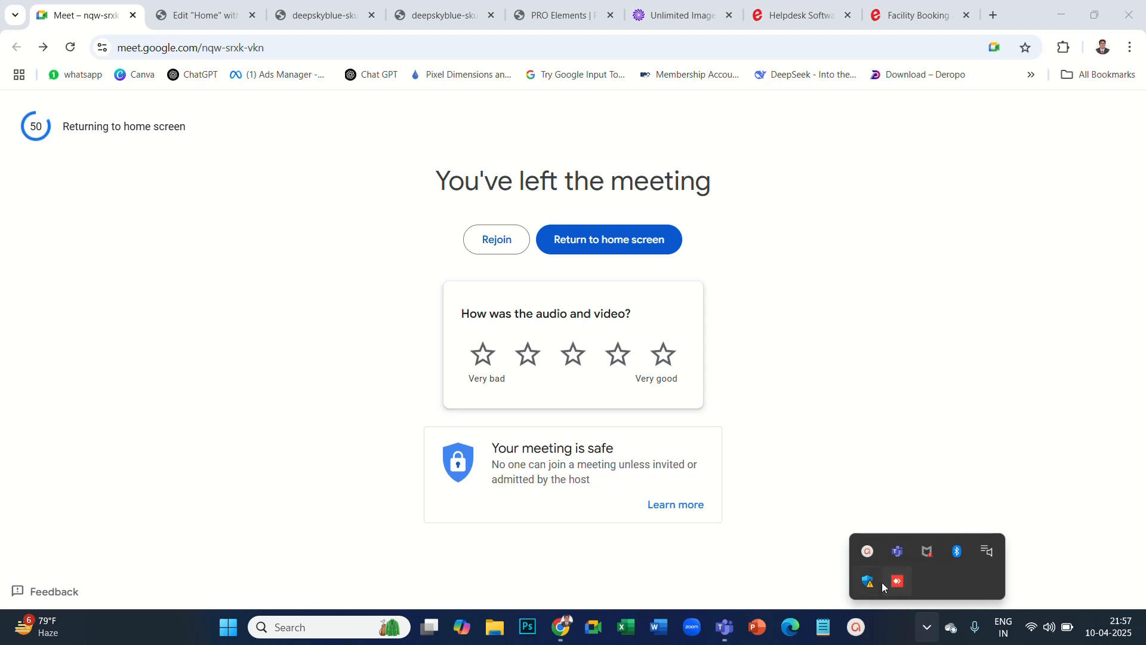
{"action": "left_click", "coordinate": [869, 551]}
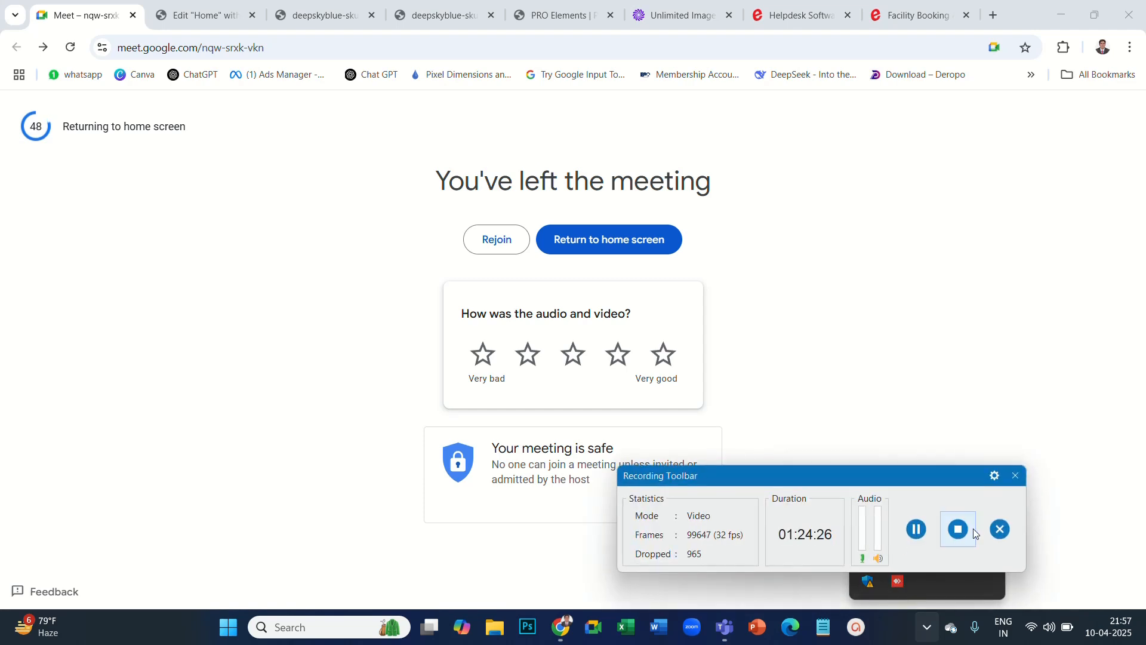